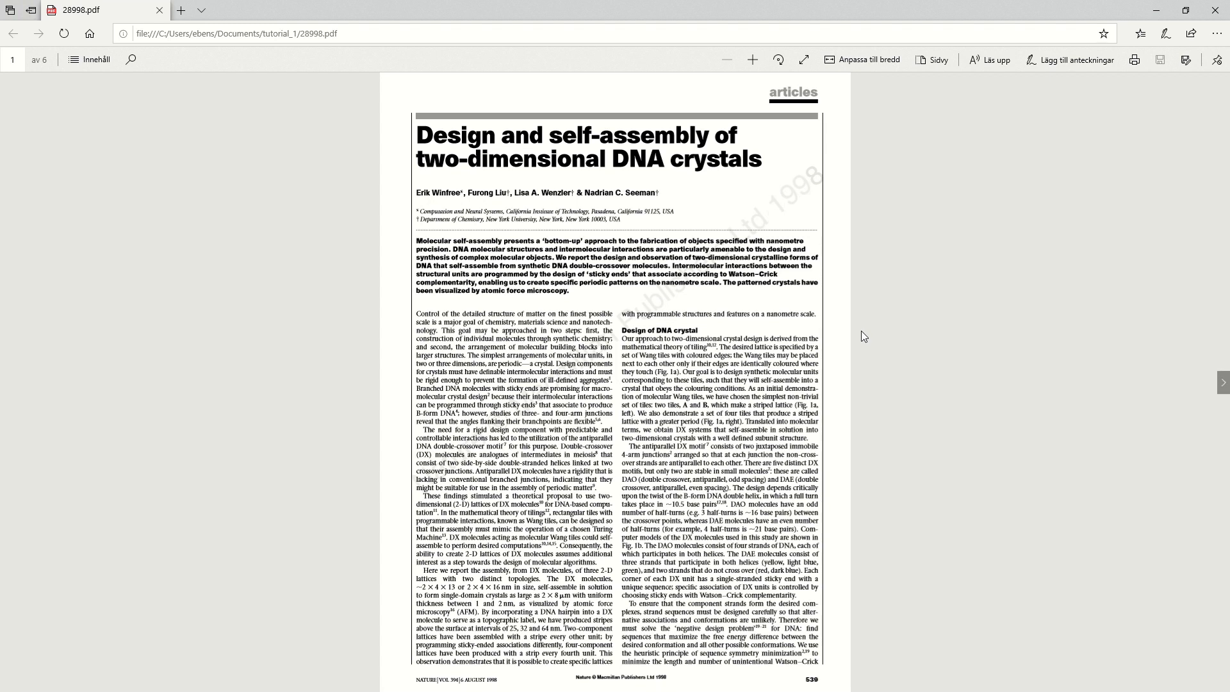
Switch to the Word document to view the EU funding notice, and return to 28998.pdf in Edge.
{"action": "key", "text": "alt+Tab"}
{"action": "key", "text": "Tab"}
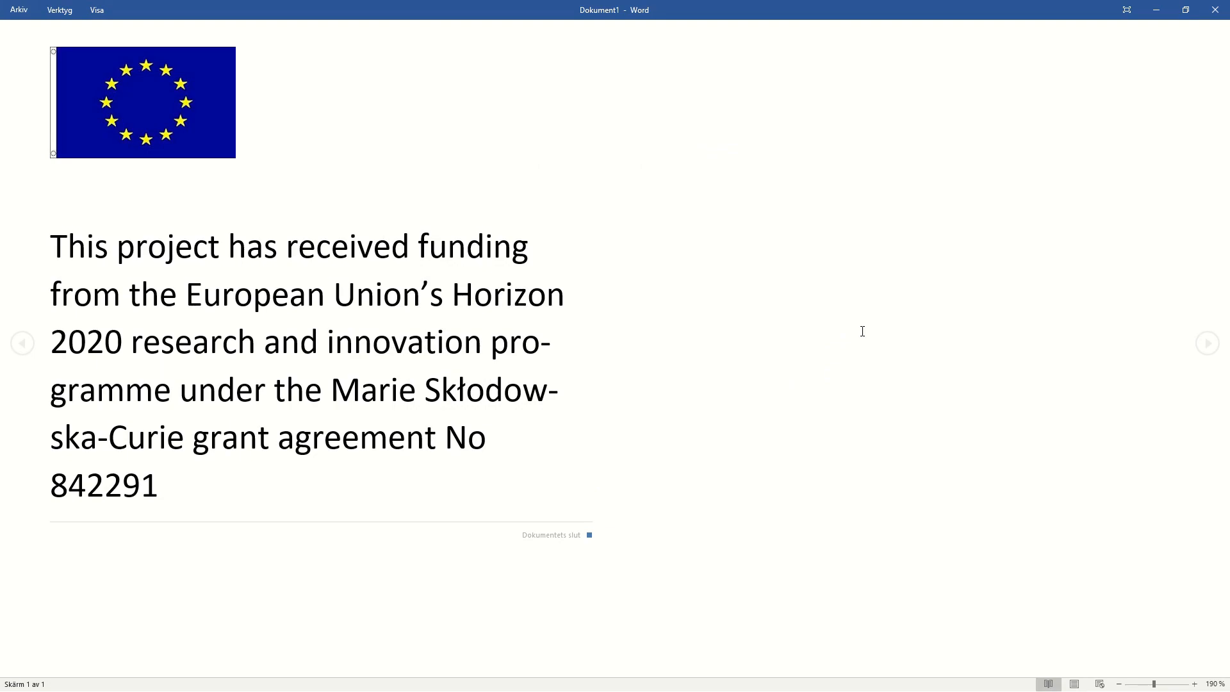
{"action": "key", "text": "alt+Tab"}
{"action": "key", "text": "Tab"}
{"action": "key", "text": "Tab"}
{"action": "key", "text": "Tab"}
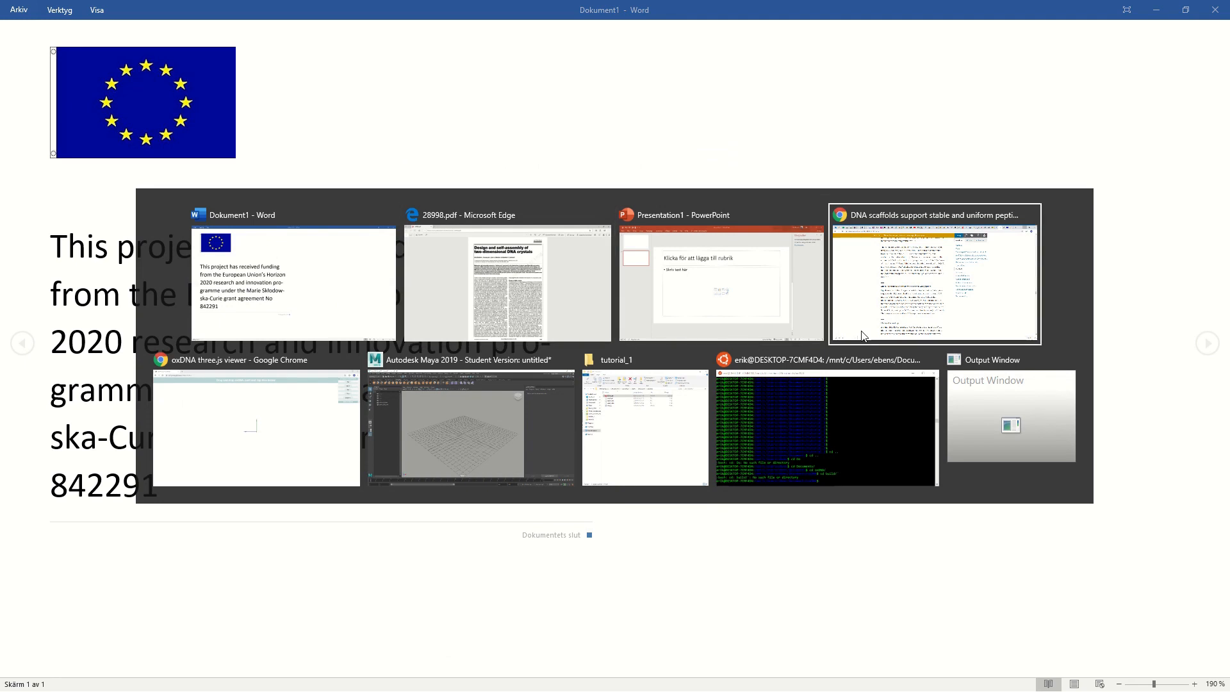
{"action": "left_click", "coordinate": [491, 242]}
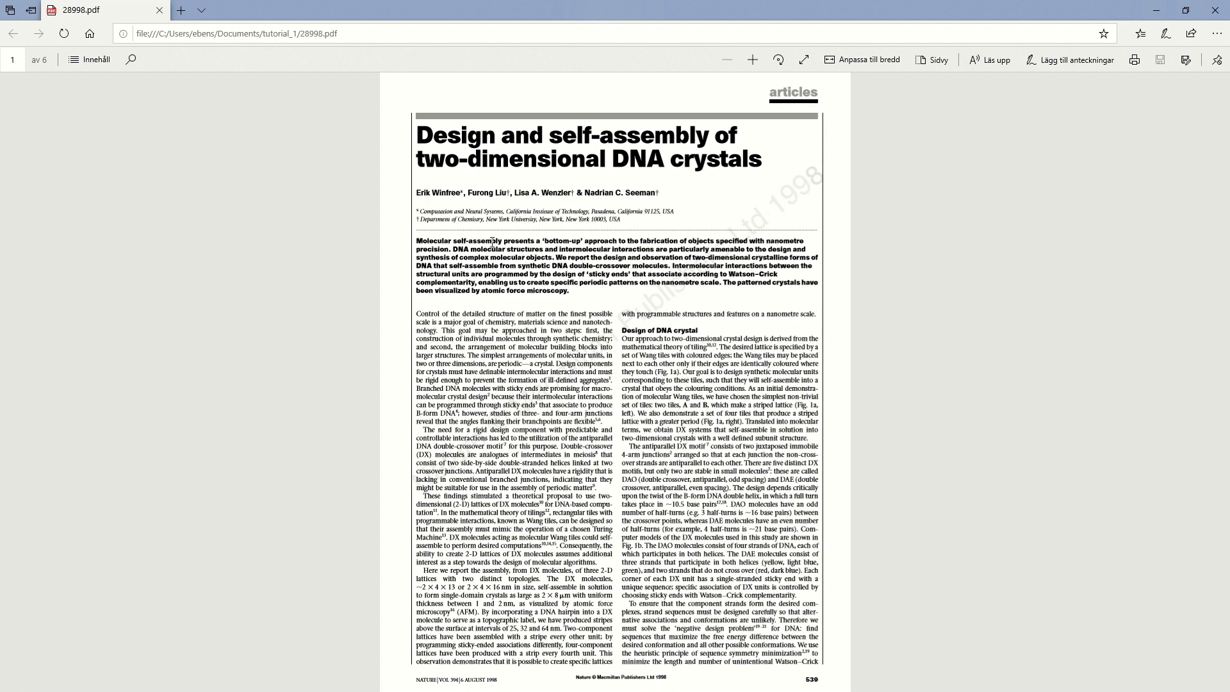
Examine the paper's AFM images and the DX tile designs and strand sequences in Figure 1.
{"action": "scroll", "coordinate": [334, 294], "scroll_direction": "down", "scroll_amount": 2}
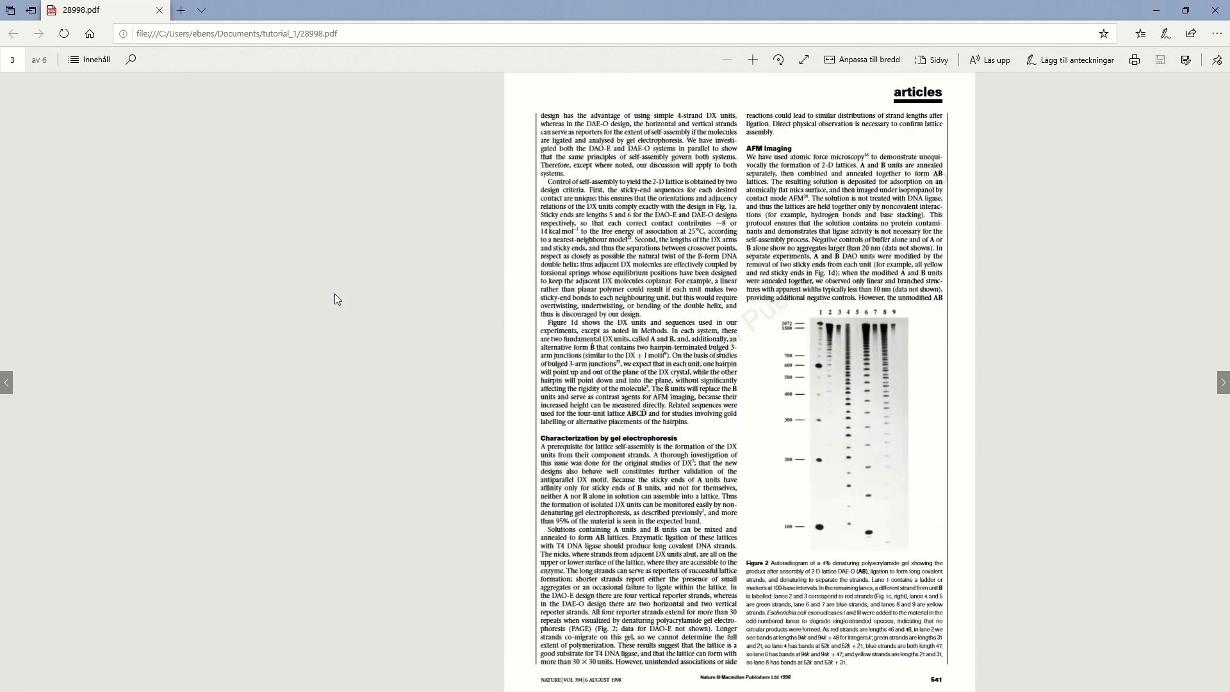
{"action": "scroll", "coordinate": [334, 294], "scroll_direction": "up", "scroll_amount": 1}
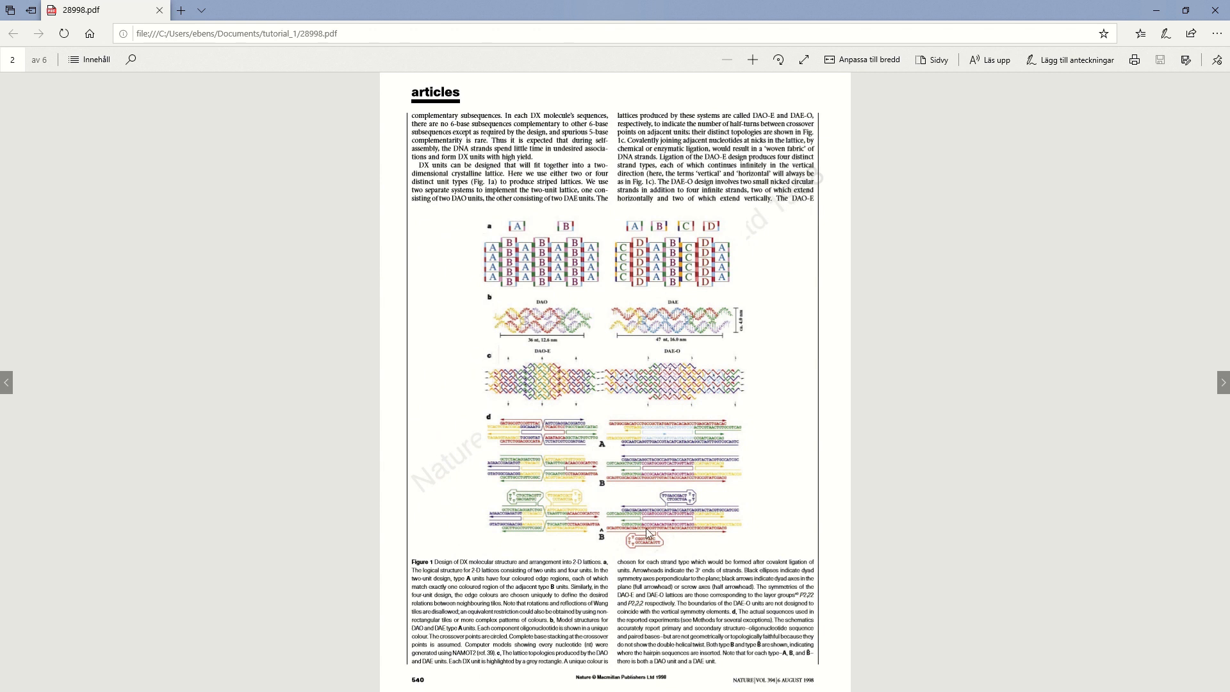
{"action": "scroll", "coordinate": [674, 535], "scroll_direction": "down", "scroll_amount": 2}
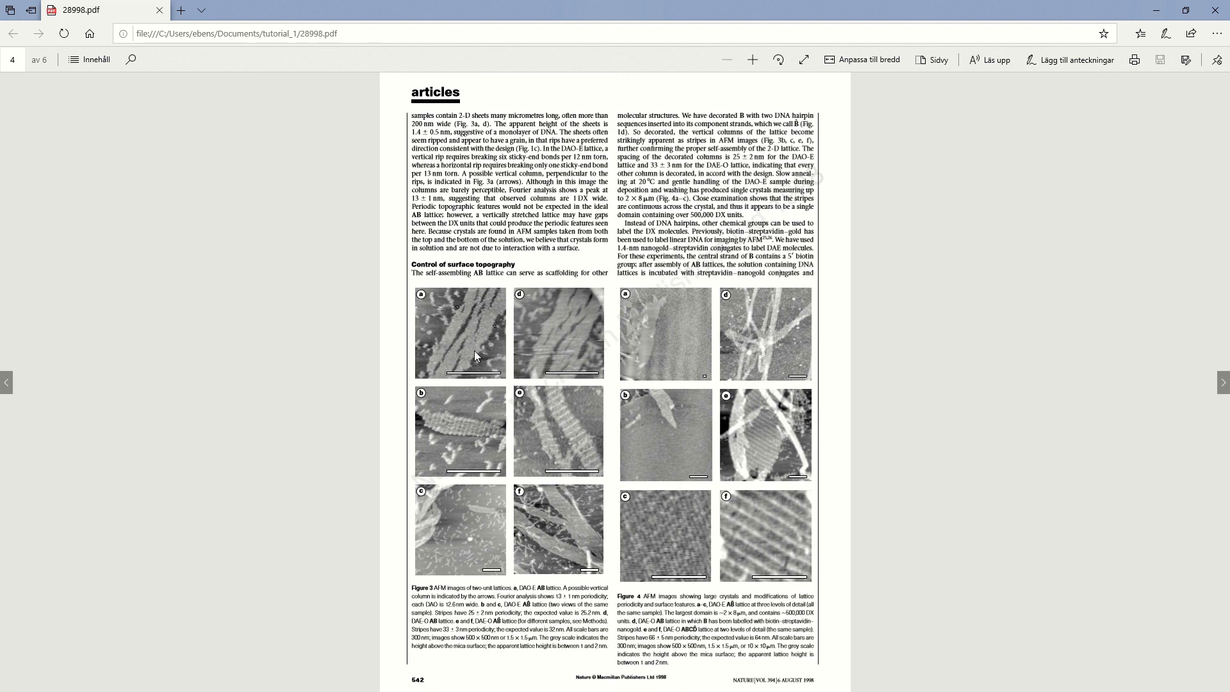
{"action": "scroll", "coordinate": [474, 355], "scroll_direction": "up", "scroll_amount": 2}
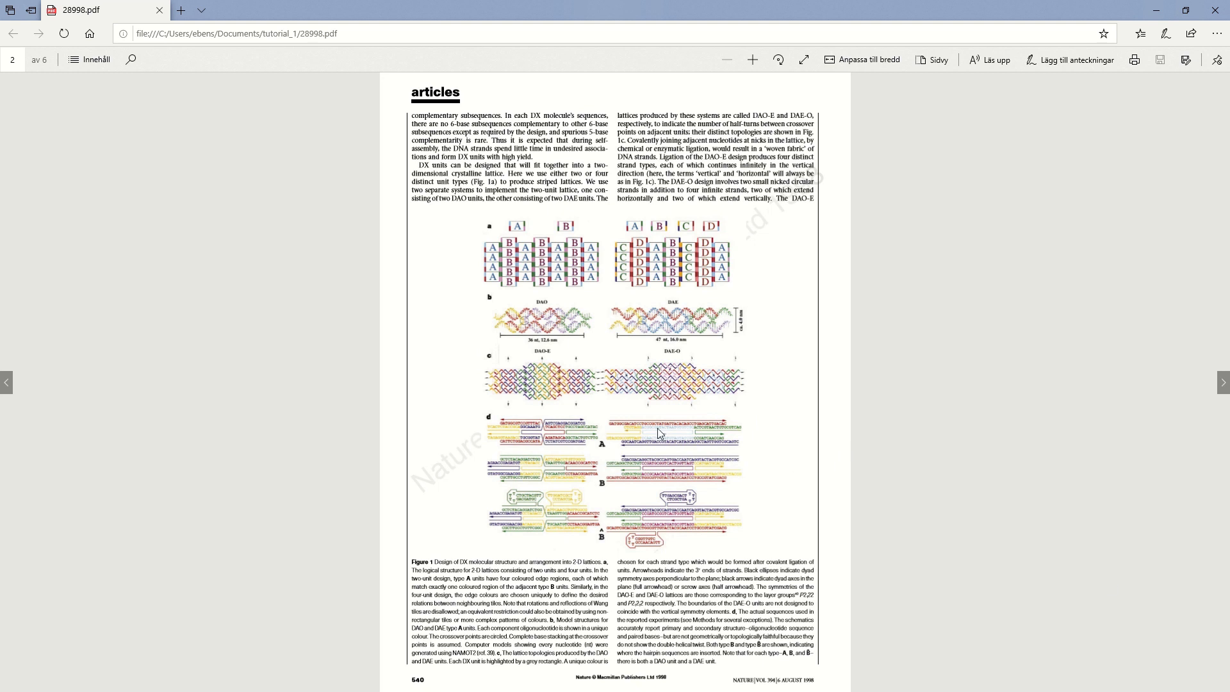
{"action": "scroll", "coordinate": [580, 426], "scroll_direction": "up", "scroll_amount": 5, "text": "ctrl"}
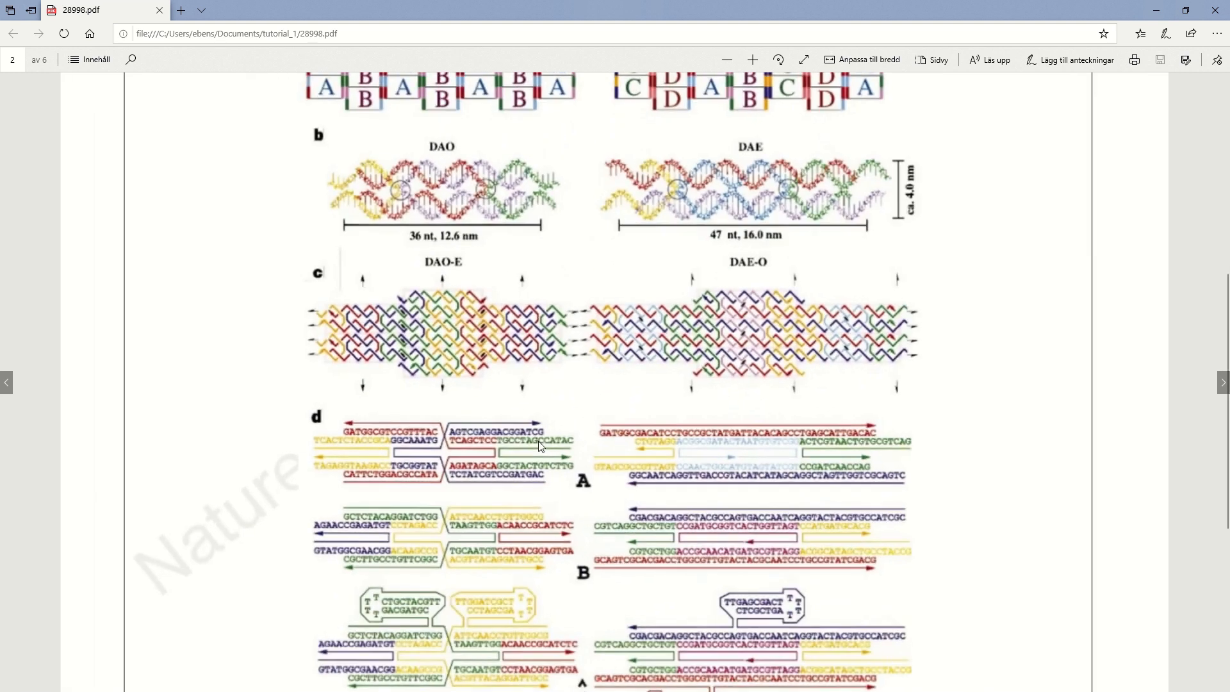
{"action": "scroll", "coordinate": [524, 448], "scroll_direction": "up", "scroll_amount": 2, "text": "ctrl"}
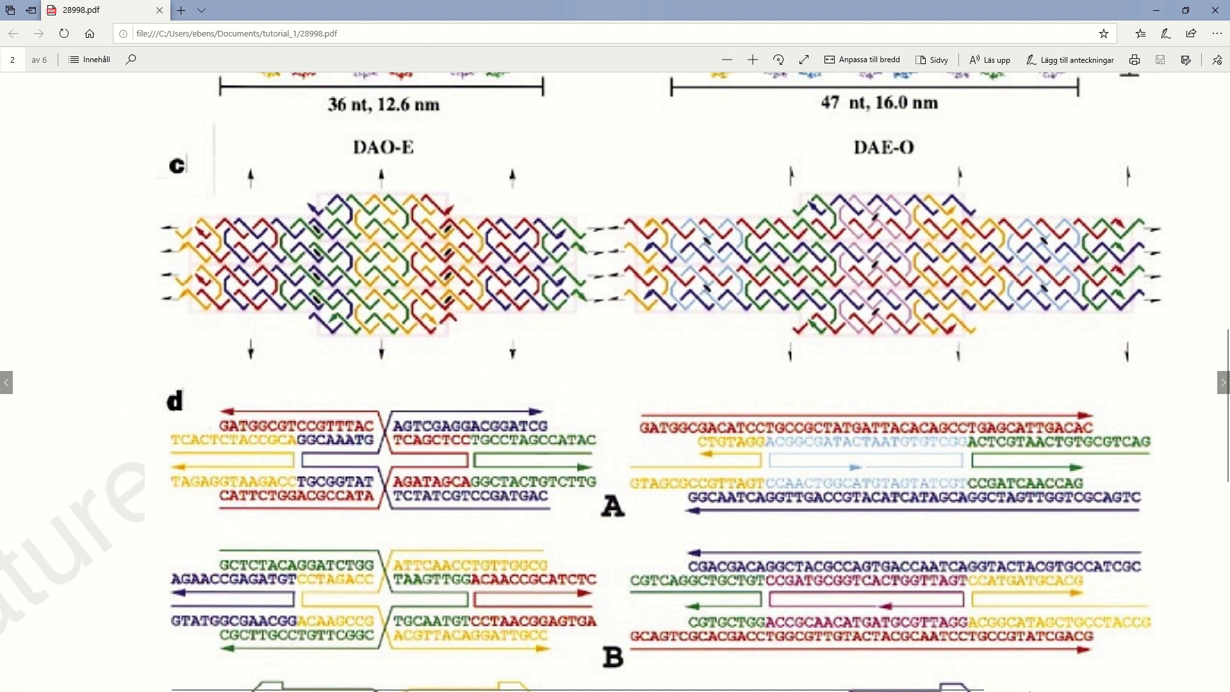
Switch to Autodesk Maya and look through the available Helix commands.
{"action": "key", "text": "alt+Tab"}
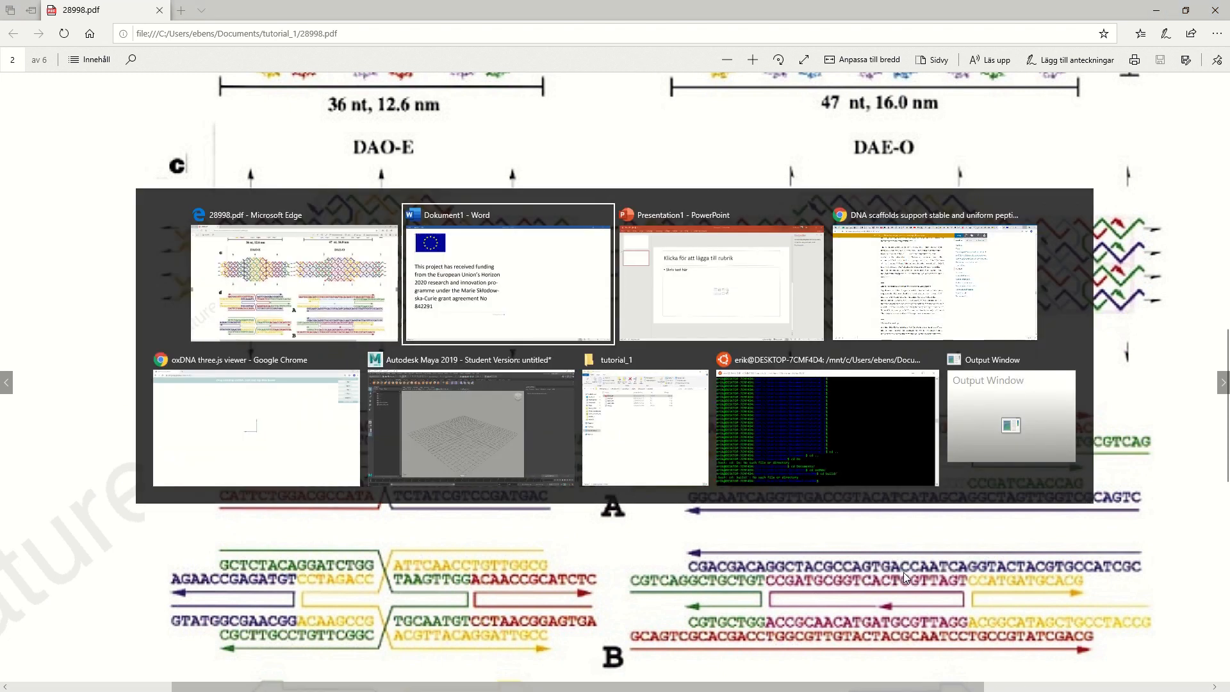
{"action": "key", "text": "alt+Tab"}
{"action": "key", "text": "alt+Tab"}
{"action": "key", "text": "alt+Tab"}
{"action": "key", "text": "alt+Tab"}
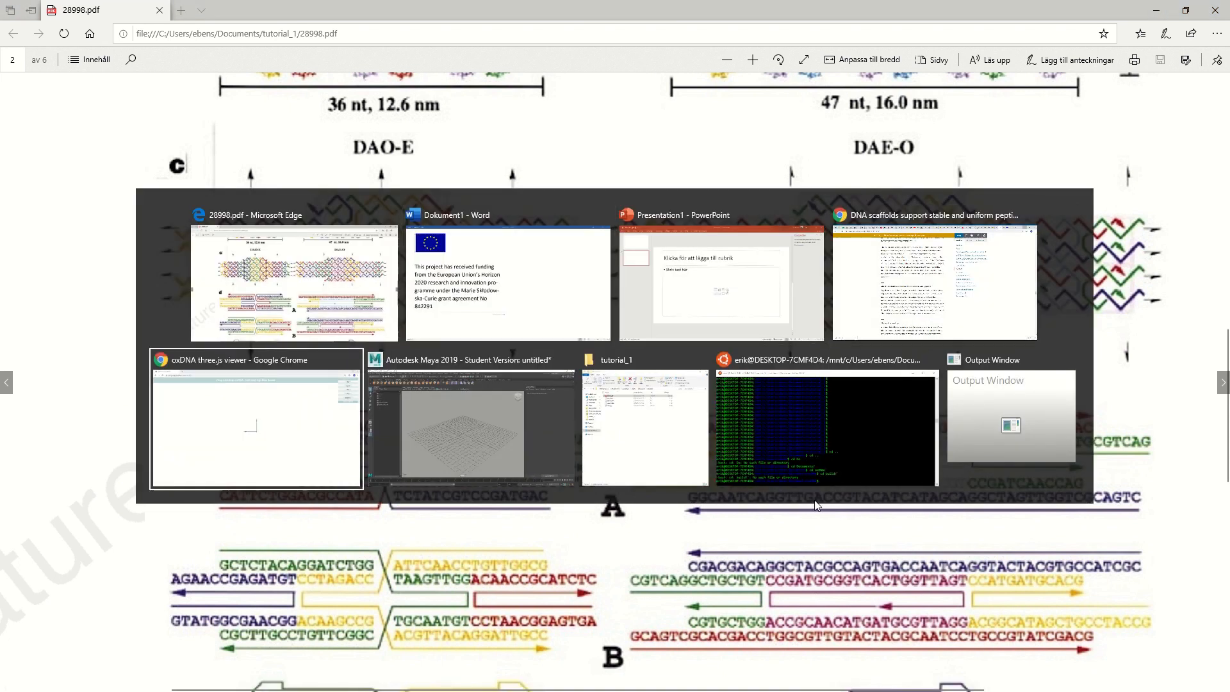
{"action": "left_click", "coordinate": [445, 409]}
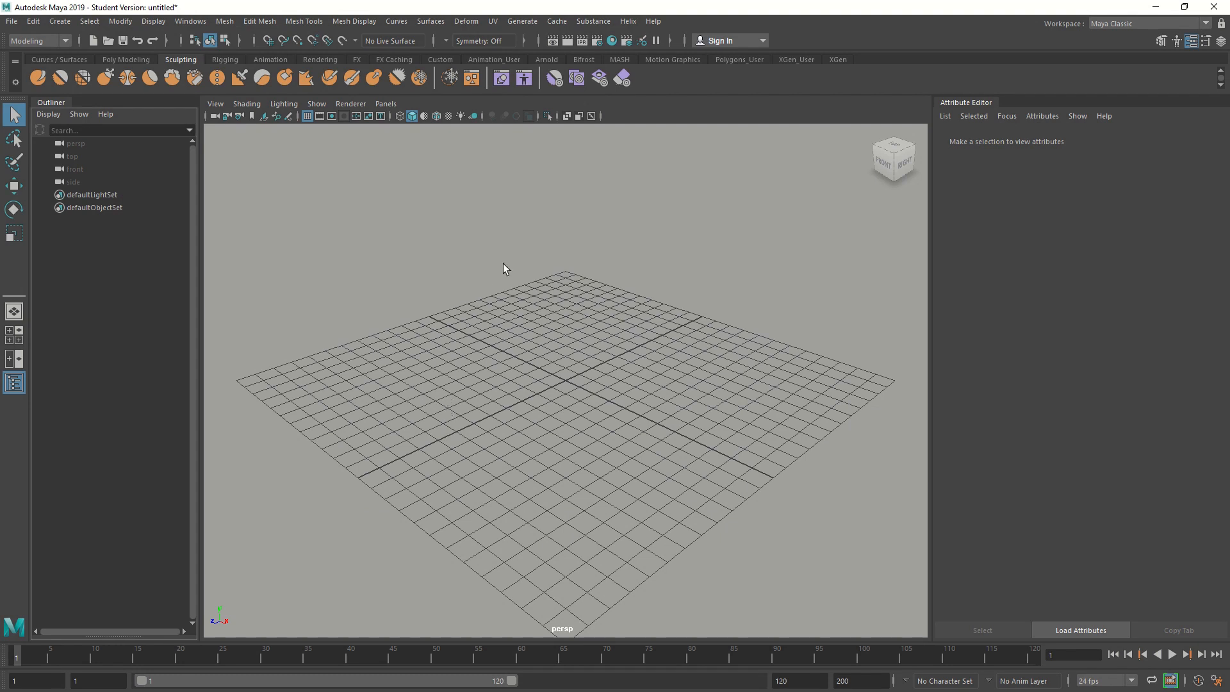
{"action": "left_click", "coordinate": [628, 22]}
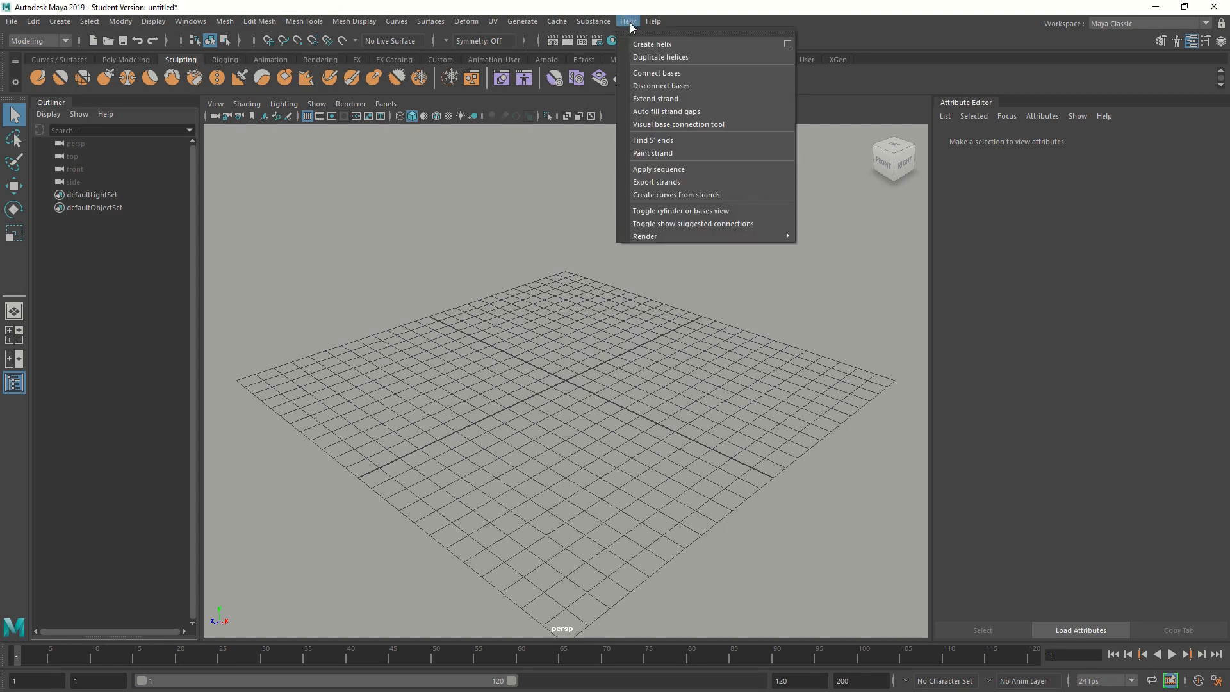
{"action": "left_click", "coordinate": [630, 25]}
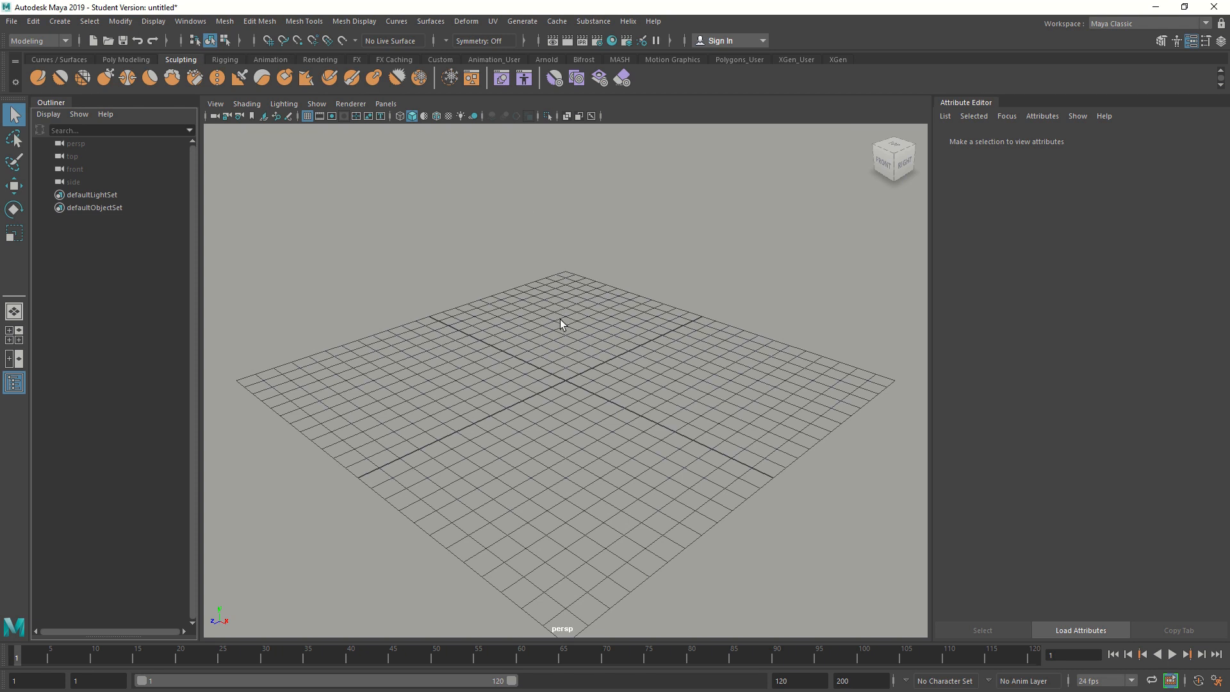
Create a free image plane in the empty scene.
{"action": "left_click_drag", "start_coordinate": [604, 370], "coordinate": [532, 381], "text": "alt"}
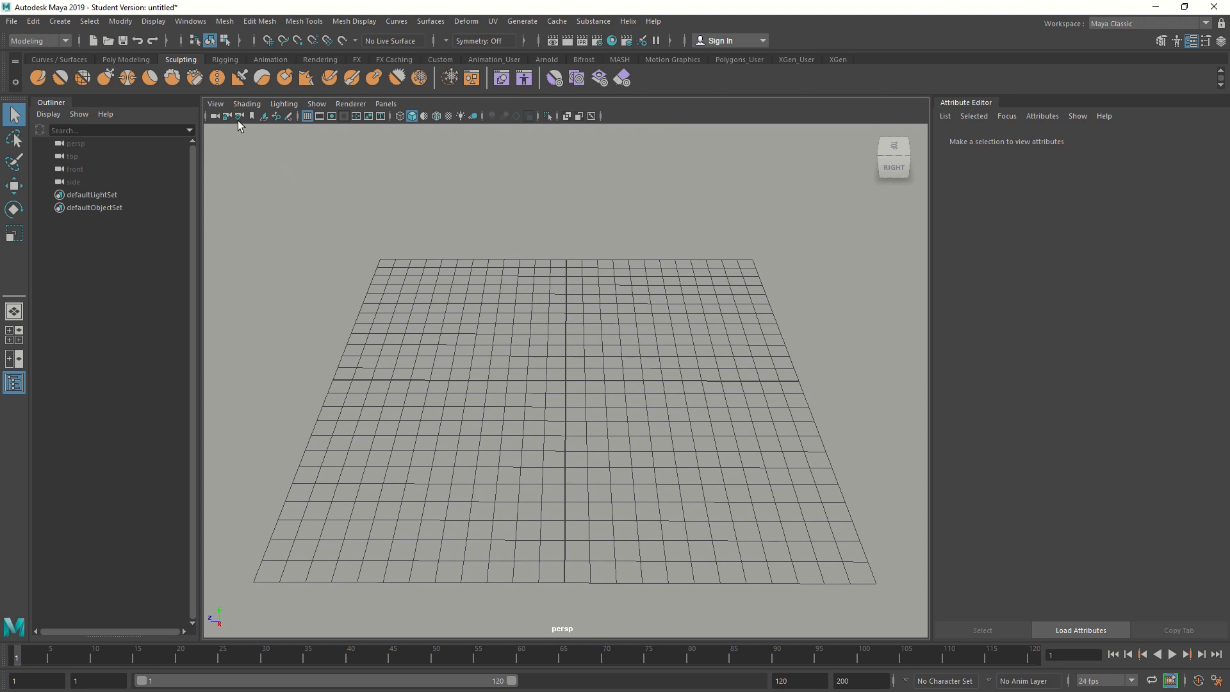
{"action": "left_click", "coordinate": [60, 21]}
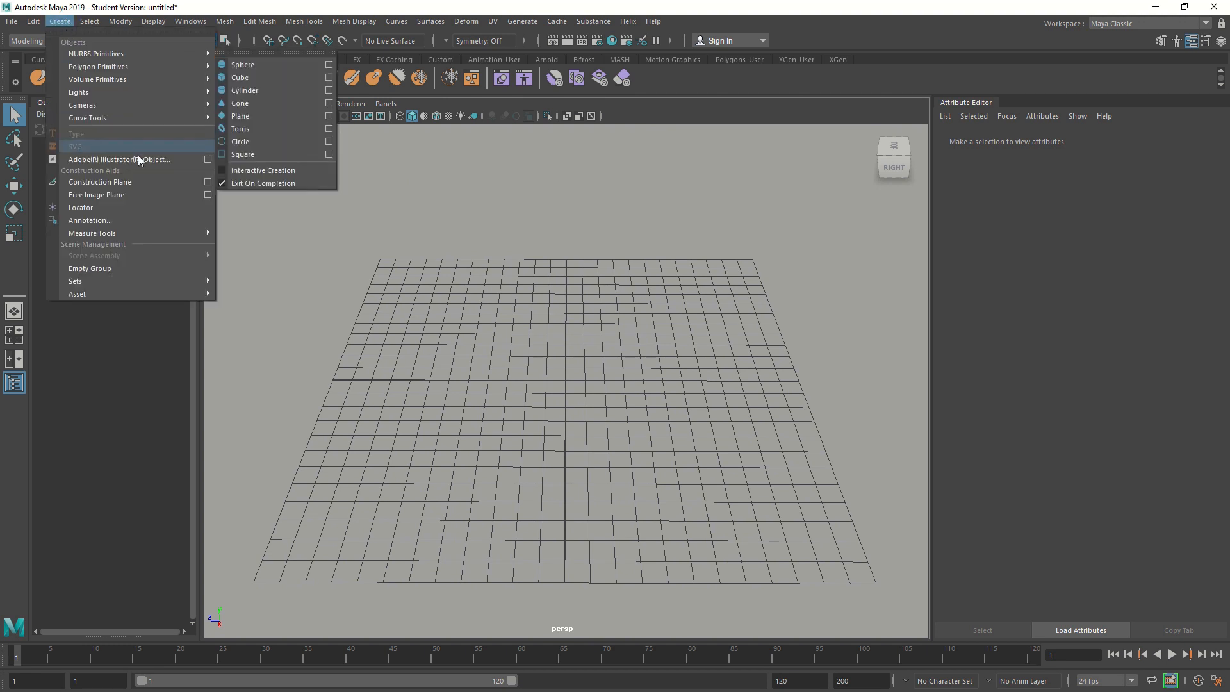
{"action": "left_click", "coordinate": [153, 194]}
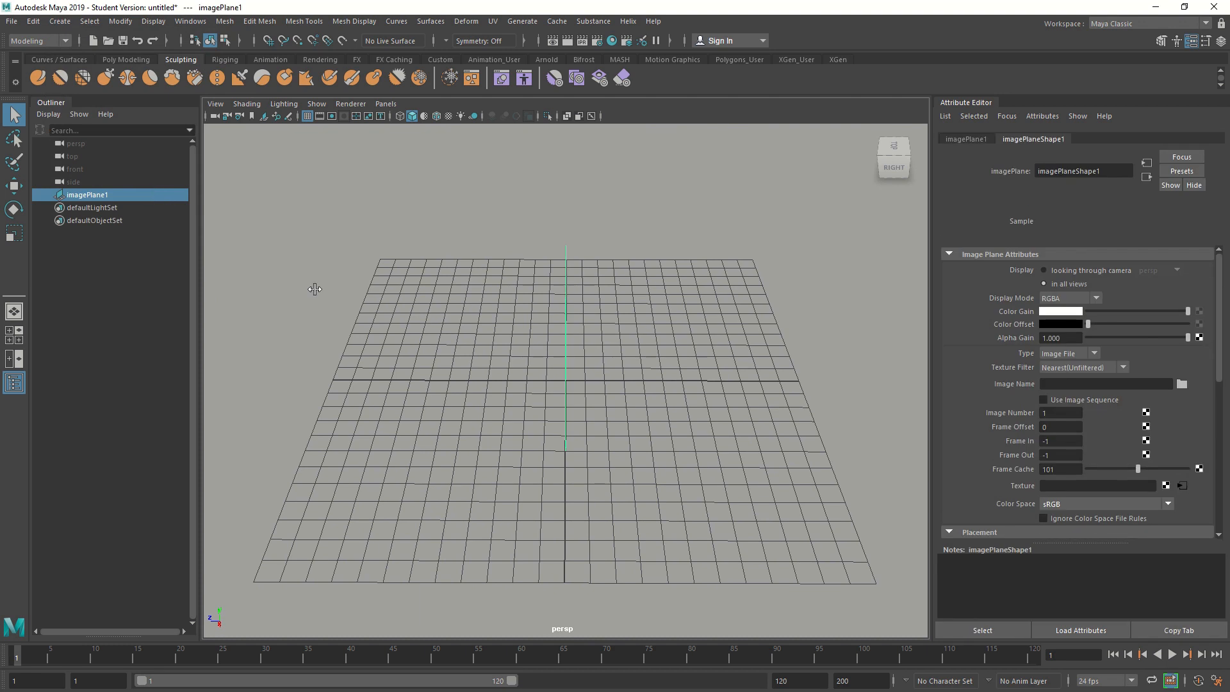
Load tile.jpg from the Documents\tutorial_1 folder as the image plane's image.
{"action": "left_click_drag", "start_coordinate": [477, 416], "coordinate": [625, 402], "text": "alt"}
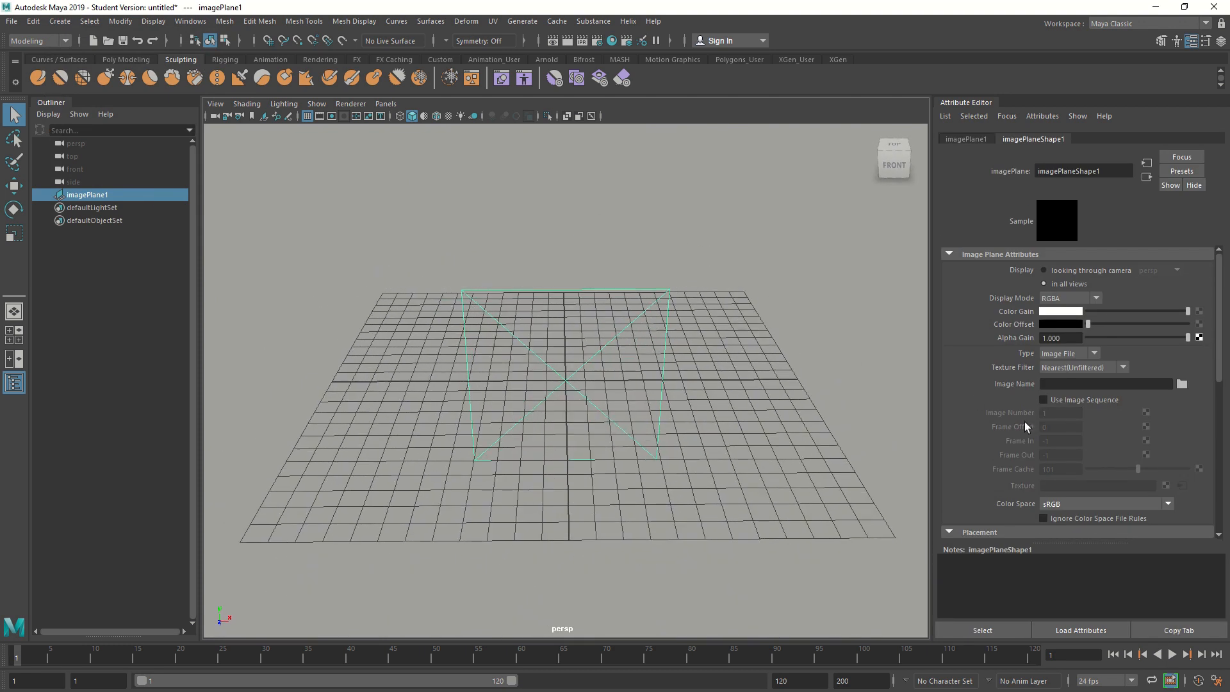
{"action": "left_click", "coordinate": [1181, 384]}
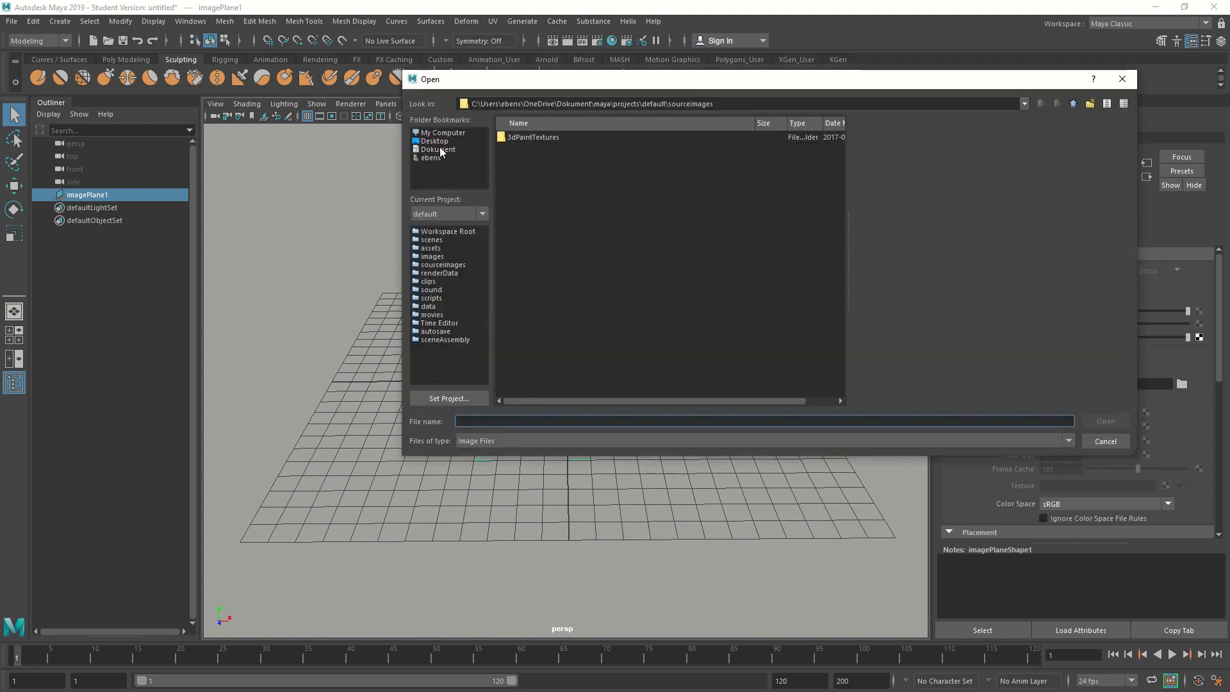
{"action": "left_click", "coordinate": [436, 159]}
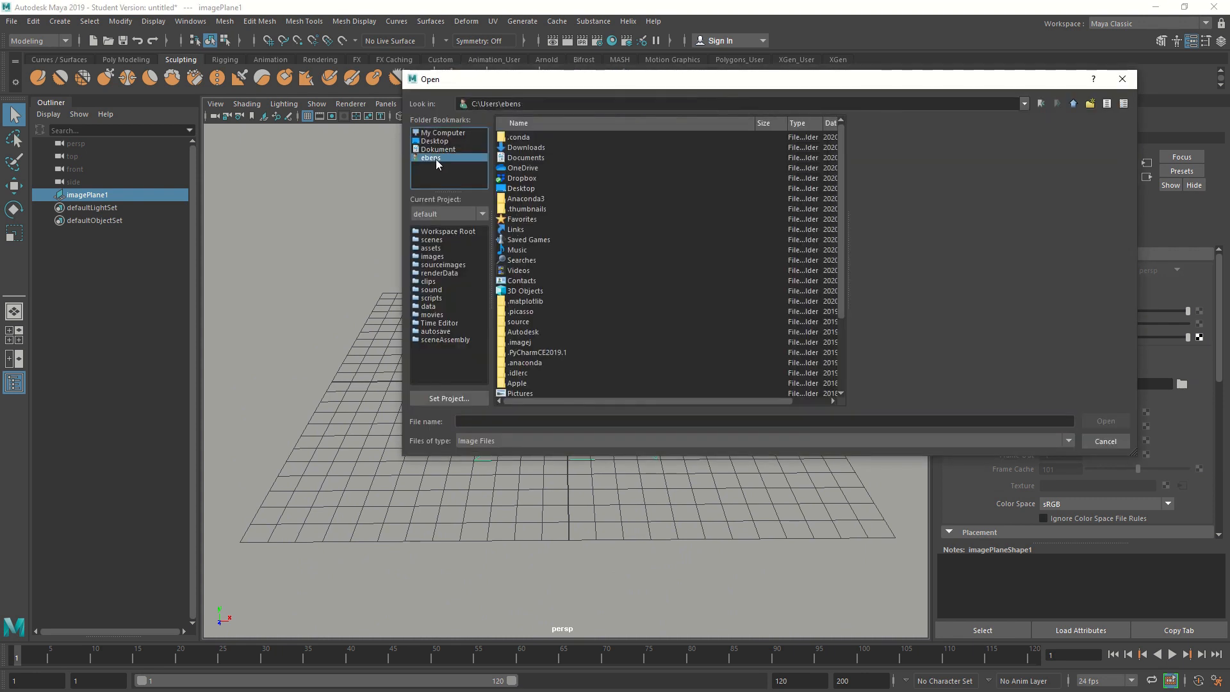
{"action": "double_click", "coordinate": [524, 156]}
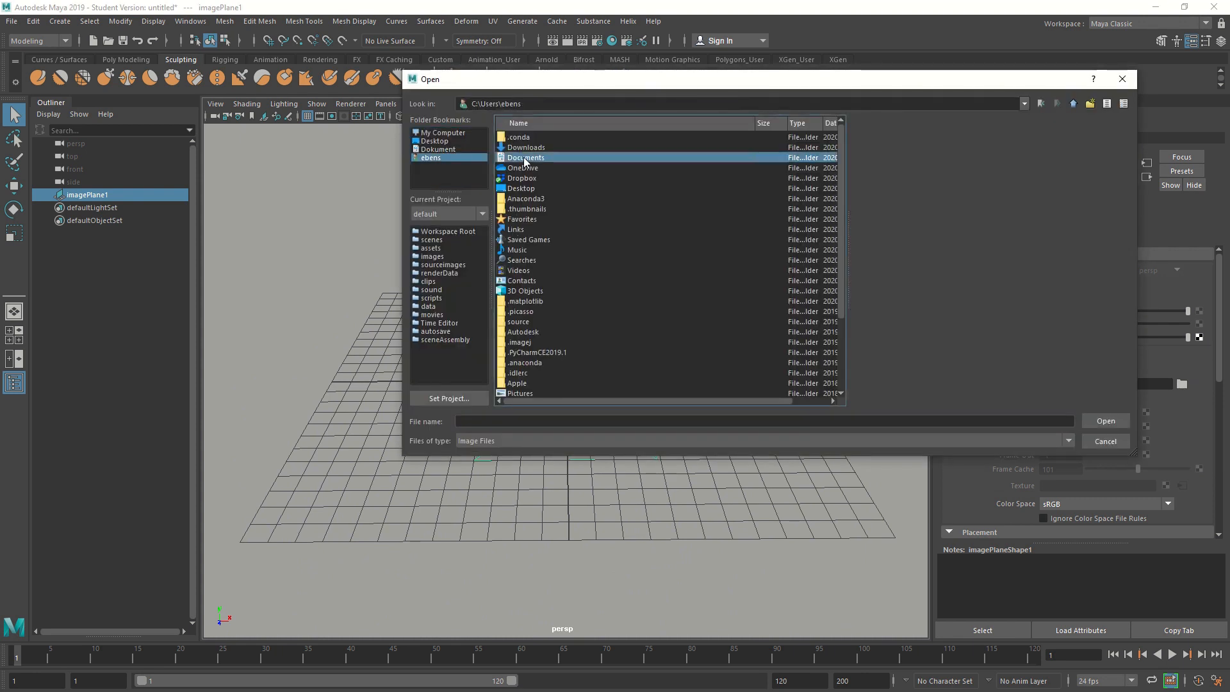
{"action": "double_click", "coordinate": [524, 138]}
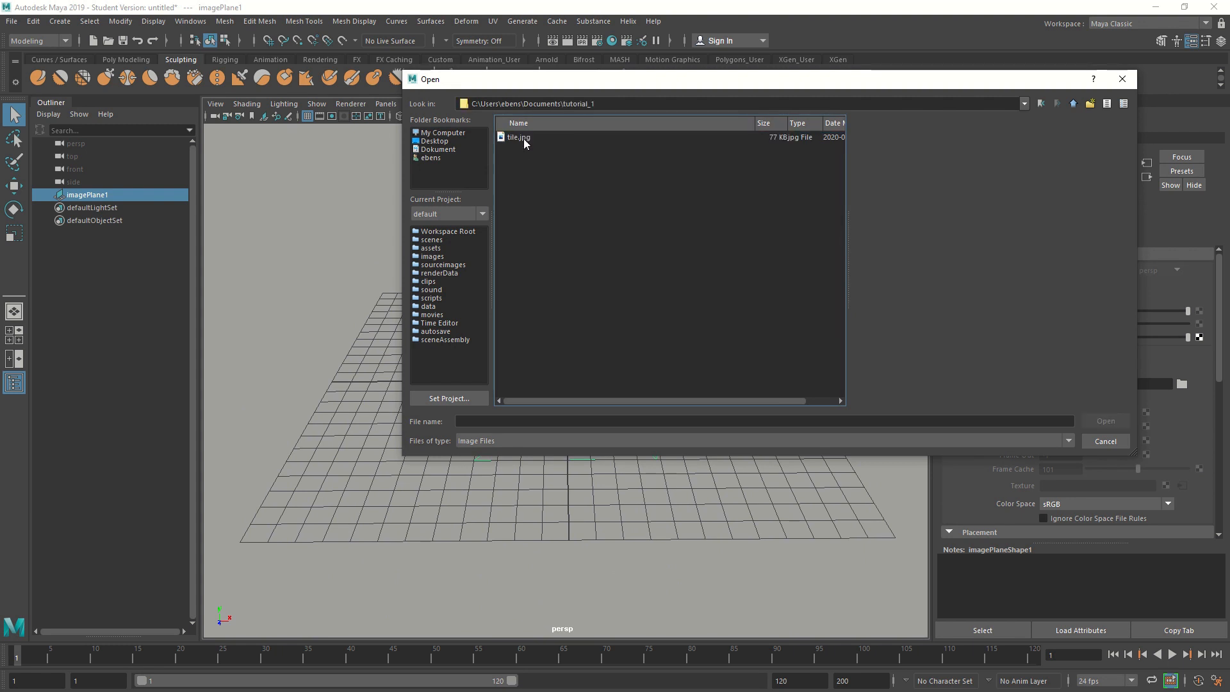
{"action": "left_click", "coordinate": [522, 138]}
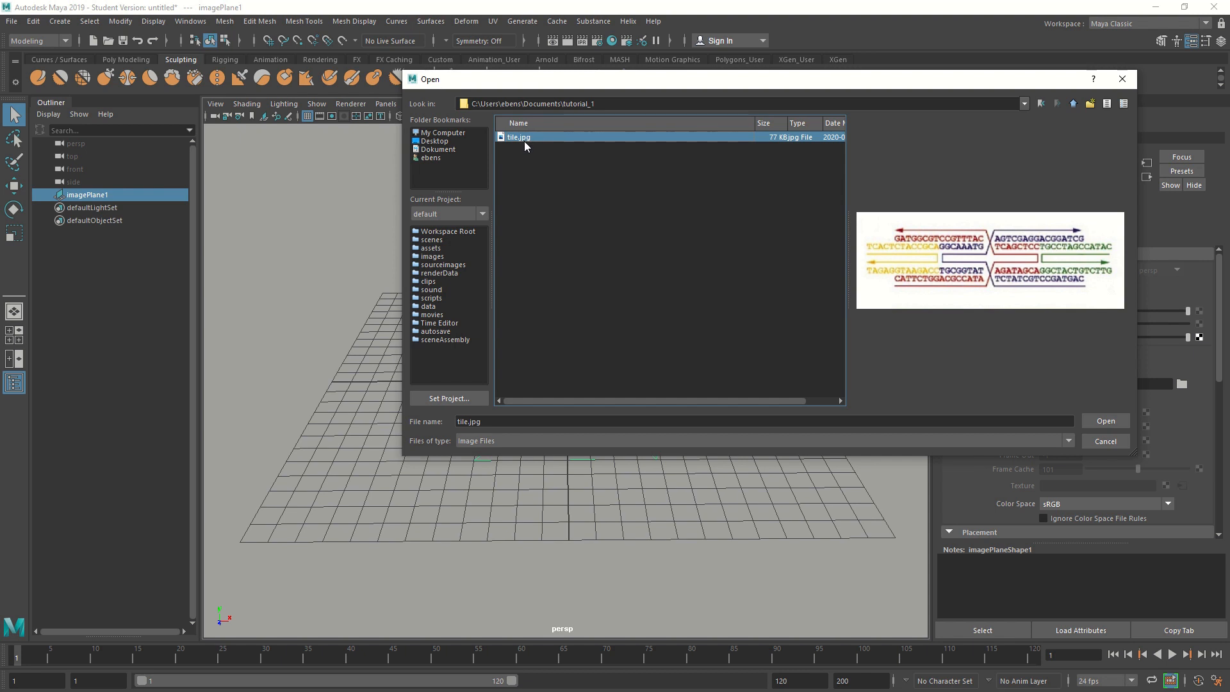
{"action": "double_click", "coordinate": [524, 138]}
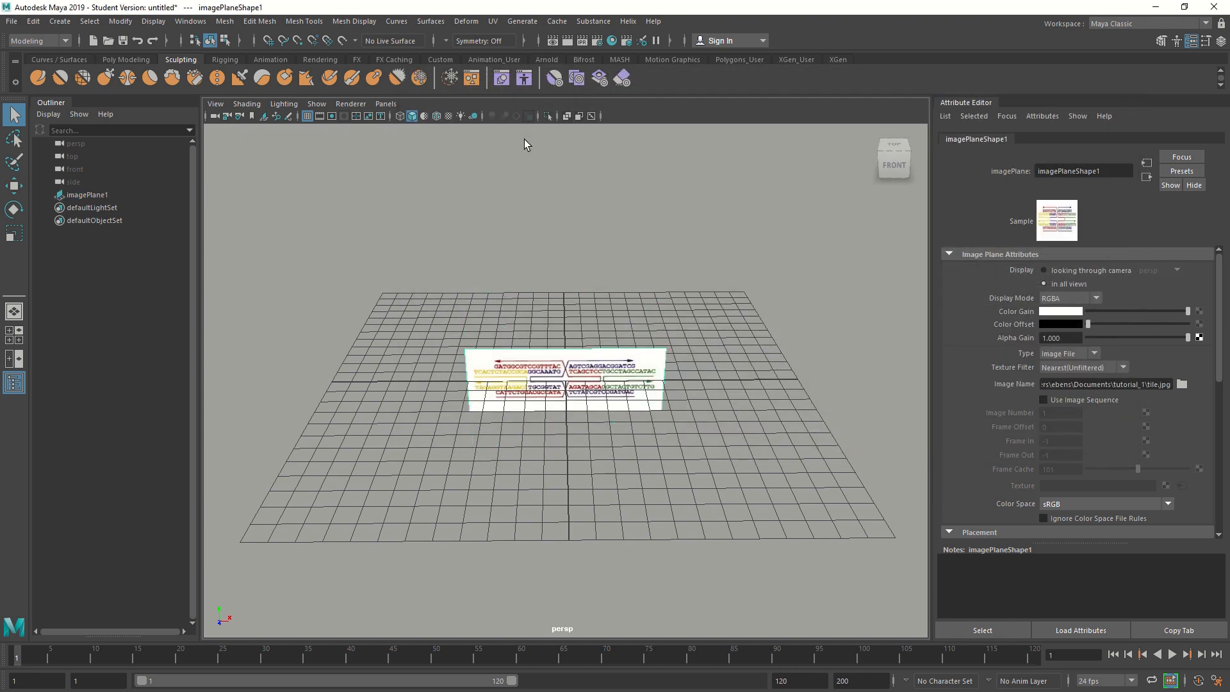
Create a DNA helix with a custom number of bases through the Create helix options.
{"action": "key", "text": "f"}
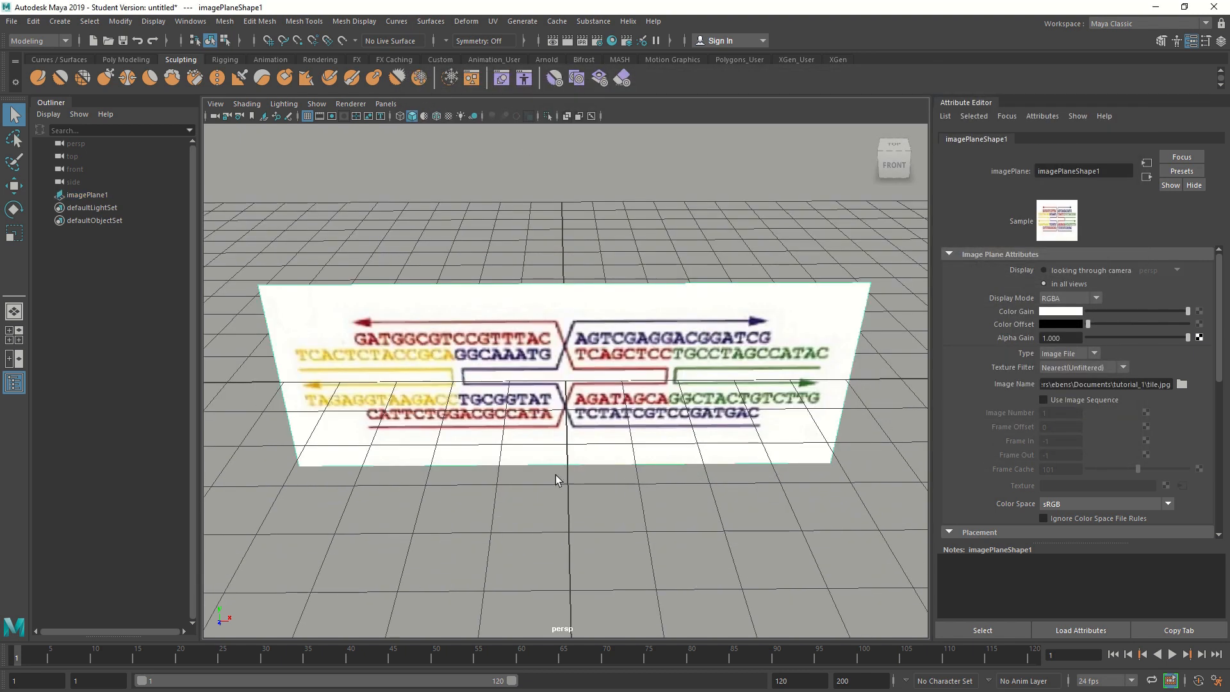
{"action": "left_click_drag", "start_coordinate": [557, 491], "coordinate": [555, 474], "text": "alt"}
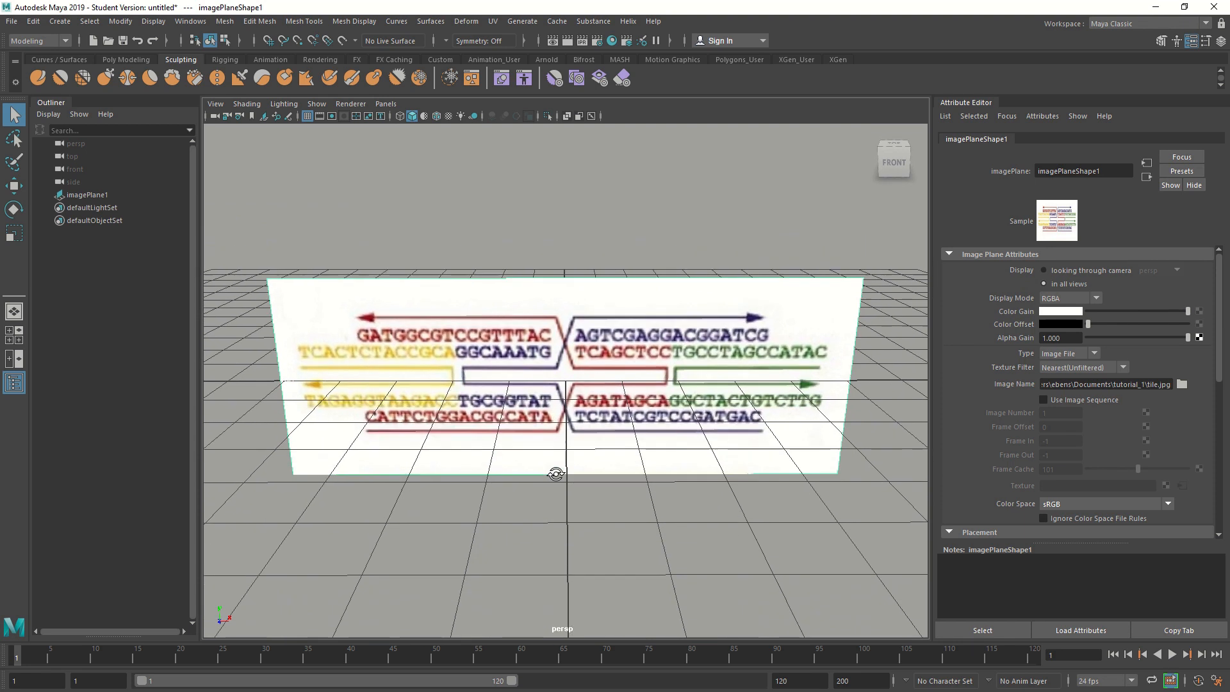
{"action": "mouse_move", "coordinate": [639, 384]}
{"action": "left_mouse_down", "text": "alt"}
{"action": "mouse_move", "coordinate": [371, 374]}
{"action": "mouse_move", "coordinate": [654, 378]}
{"action": "left_mouse_up", "text": "alt"}
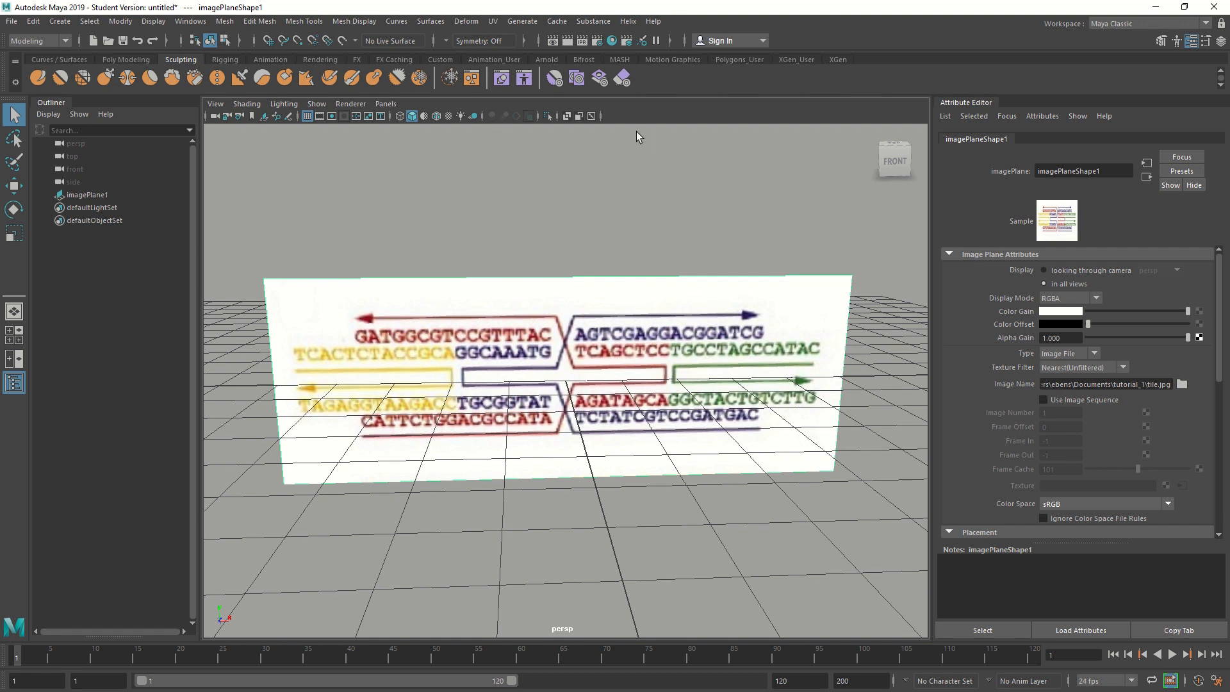
{"action": "left_click", "coordinate": [628, 21]}
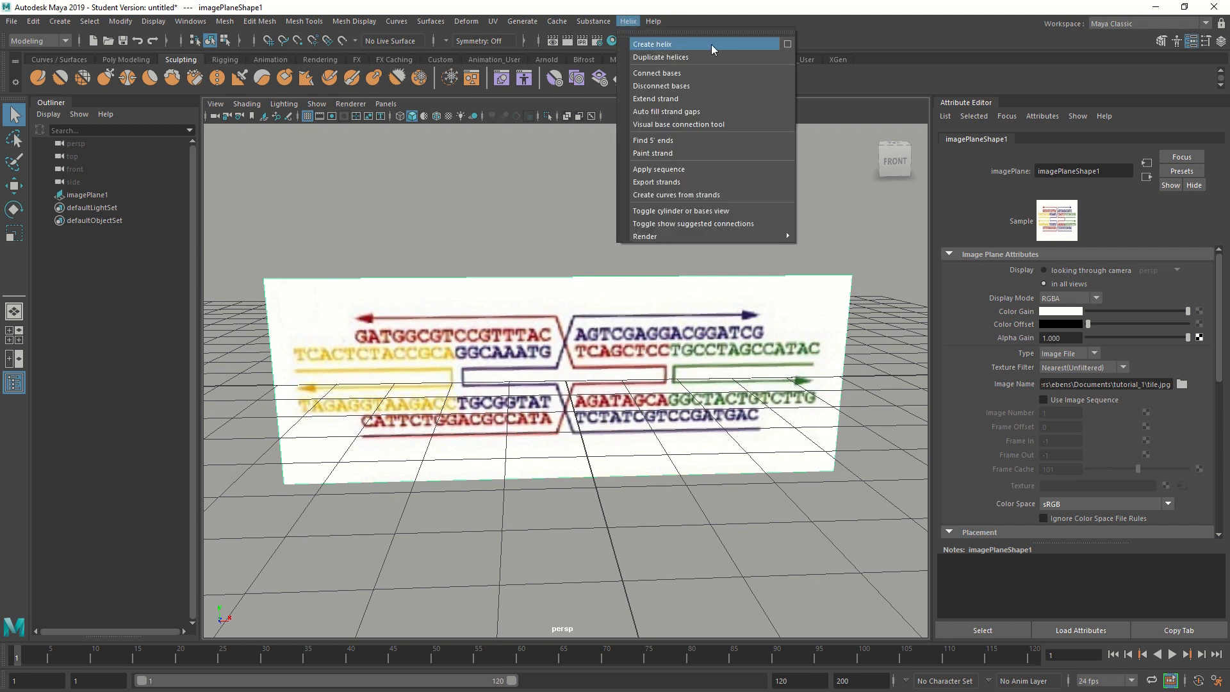
{"action": "left_click", "coordinate": [786, 44]}
{"action": "double_click", "coordinate": [582, 346]}
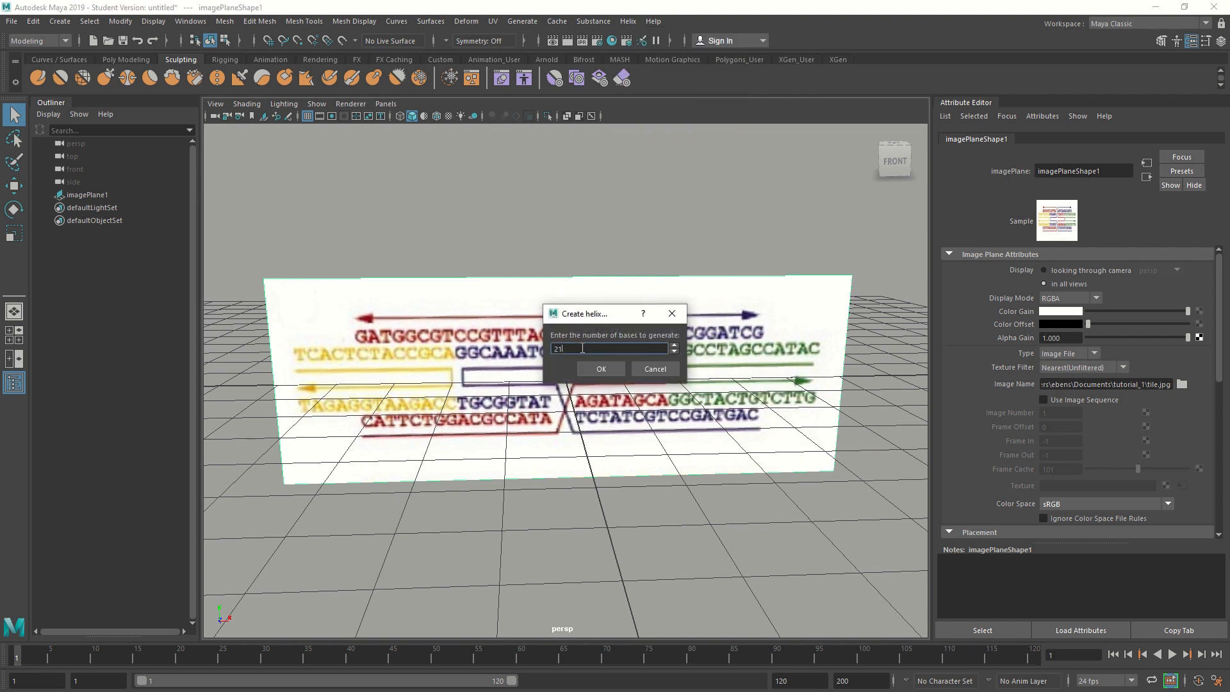
{"action": "type", "text": "4"}
{"action": "left_click", "coordinate": [593, 371]}
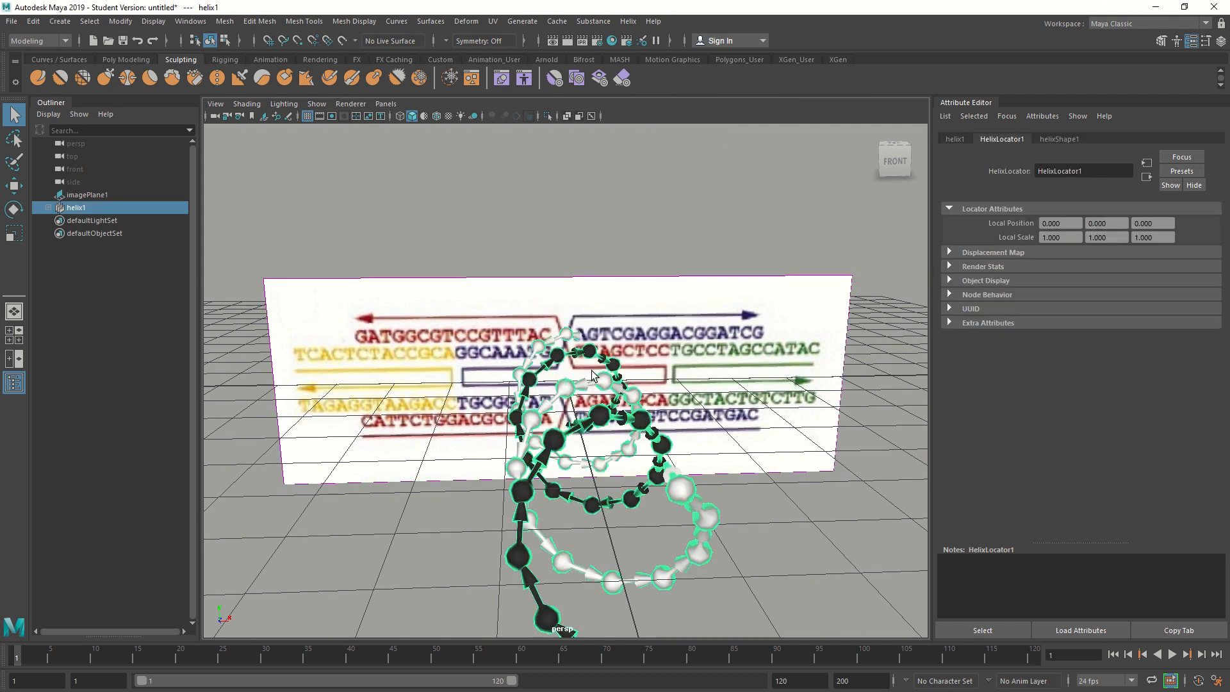
Rotate the image plane about its vertical axis so that it runs lengthwise along the helix.
{"action": "left_click_drag", "start_coordinate": [481, 414], "coordinate": [596, 436], "text": "alt"}
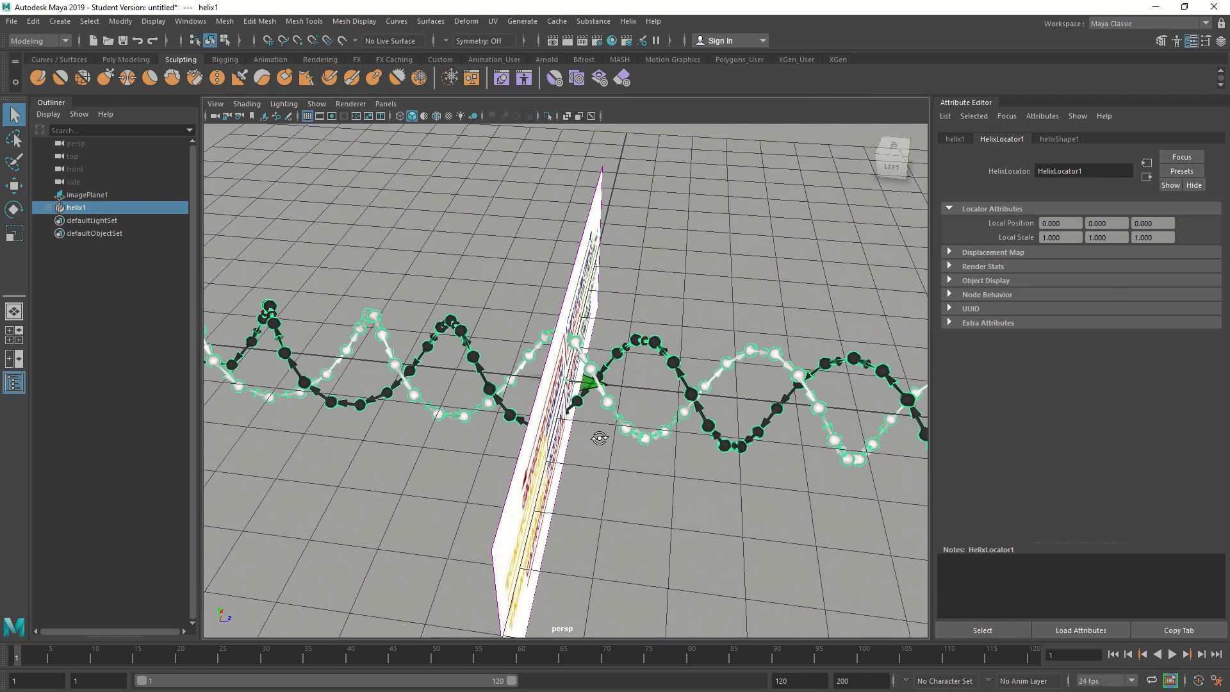
{"action": "left_click", "coordinate": [96, 196]}
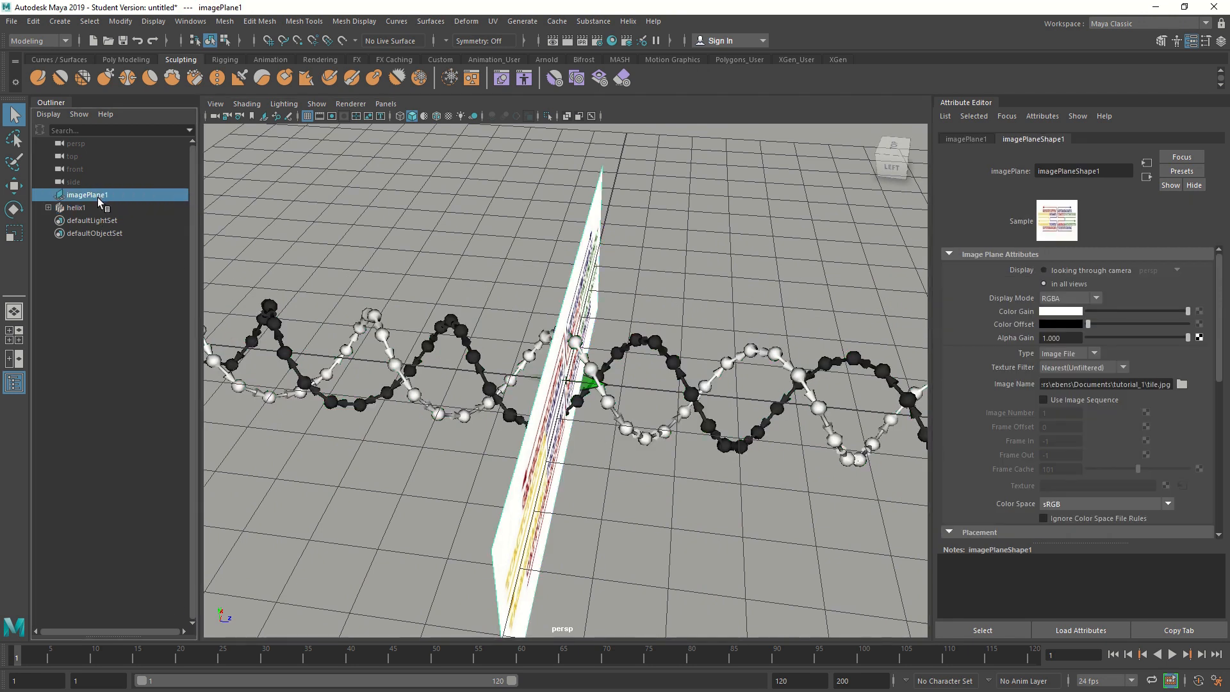
{"action": "key", "text": "e"}
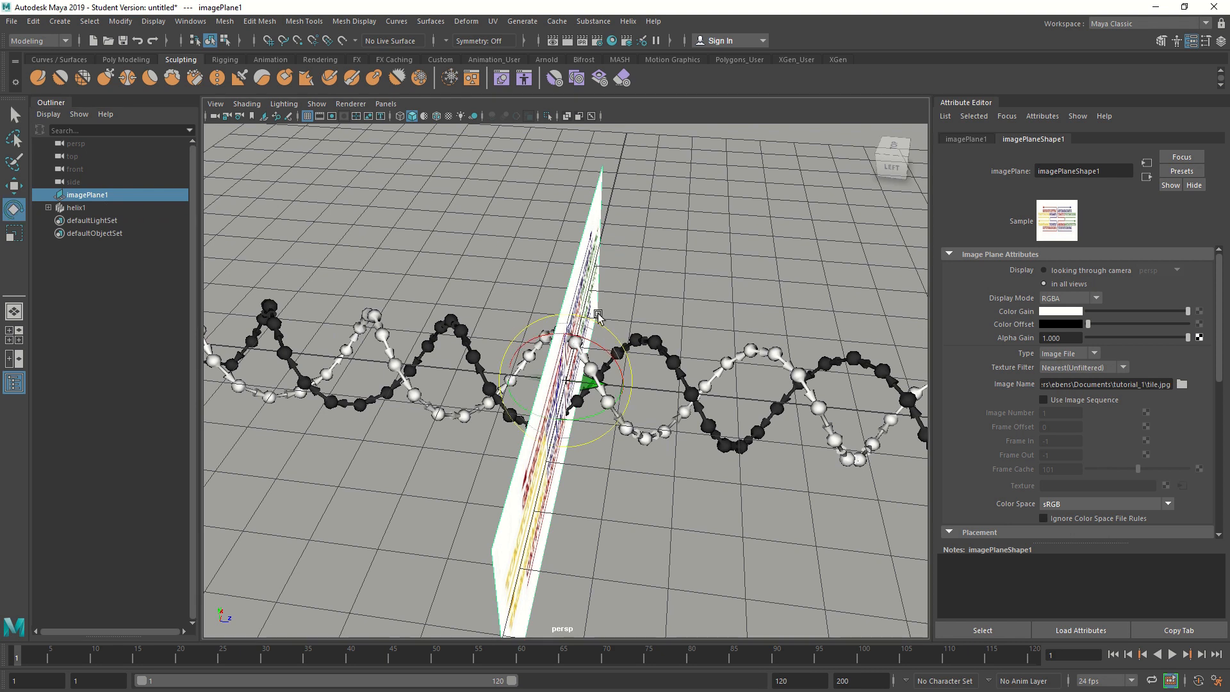
{"action": "mouse_move", "coordinate": [607, 479]}
{"action": "left_mouse_down", "text": "alt"}
{"action": "mouse_move", "coordinate": [609, 520]}
{"action": "mouse_move", "coordinate": [600, 497]}
{"action": "left_mouse_up", "text": "alt"}
{"action": "scroll", "coordinate": [601, 497], "scroll_direction": "up", "scroll_amount": 3}
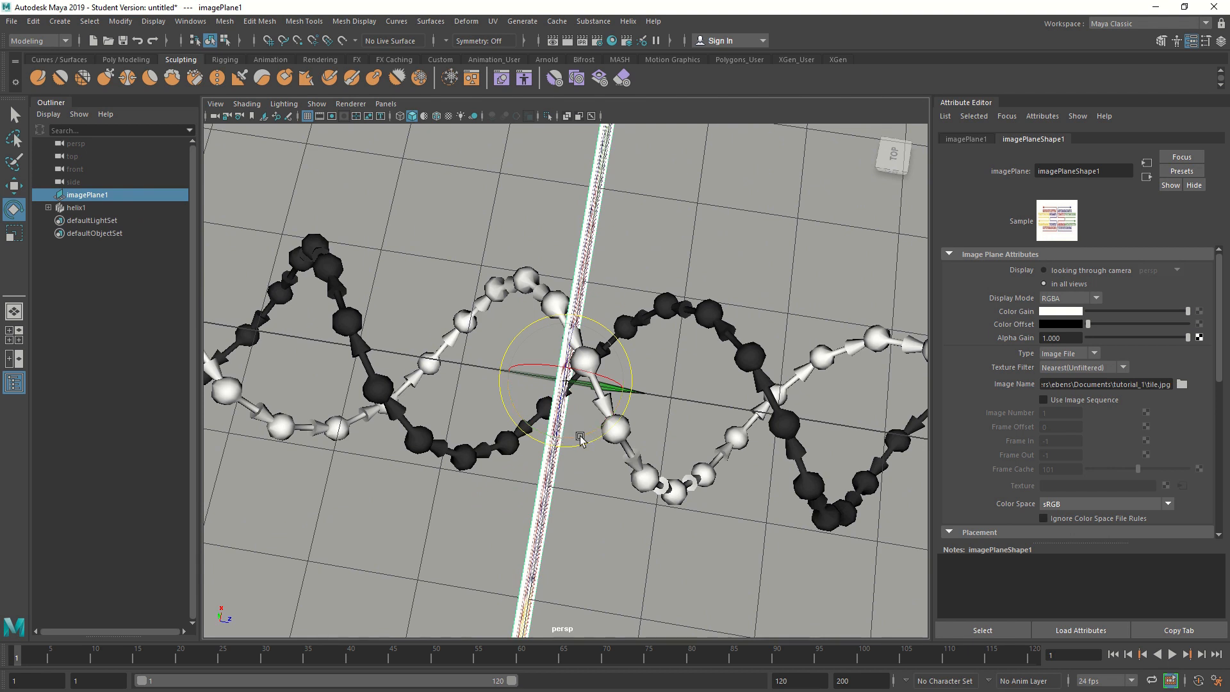
{"action": "left_click_drag", "start_coordinate": [579, 438], "coordinate": [555, 425]}
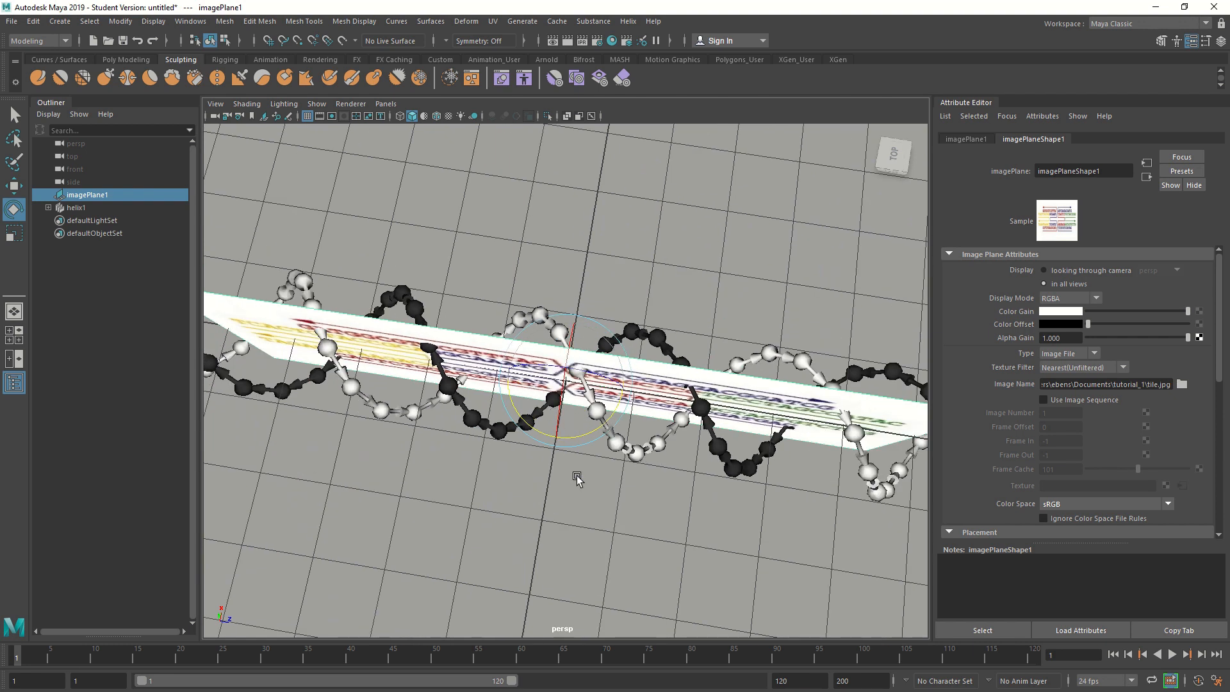
Move the image plane horizontally away from the helix axis so that it stands behind the helix as a backdrop.
{"action": "key", "text": "w"}
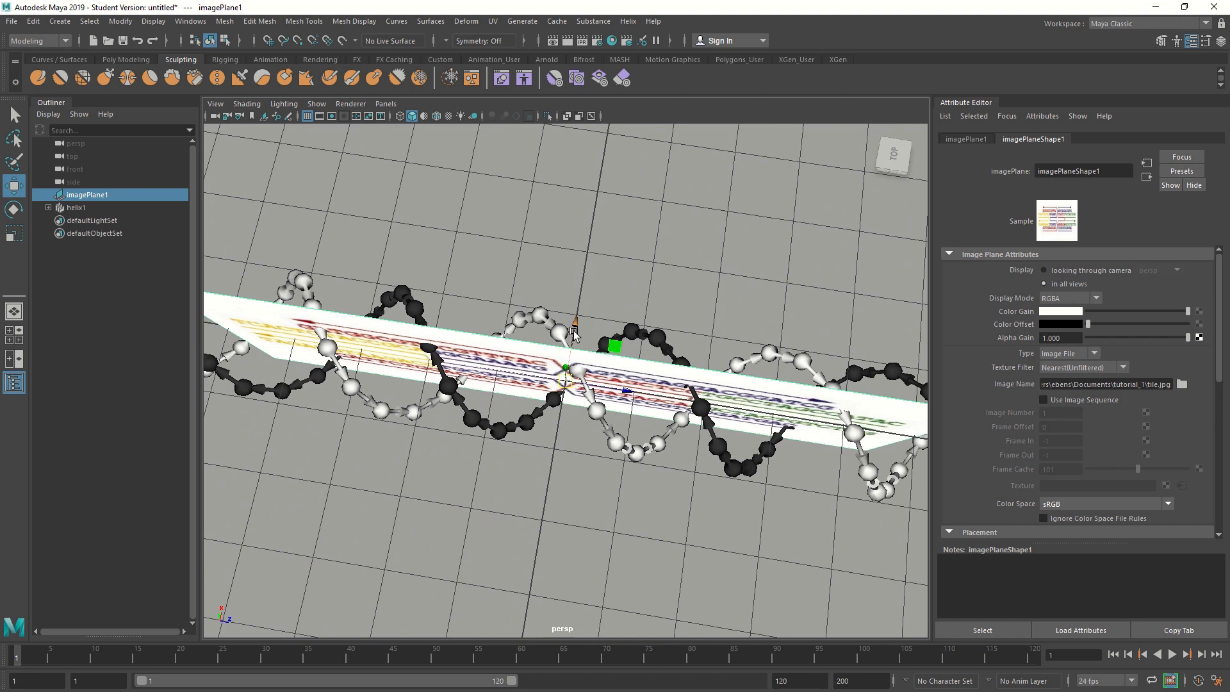
{"action": "left_click_drag", "start_coordinate": [574, 326], "coordinate": [613, 218]}
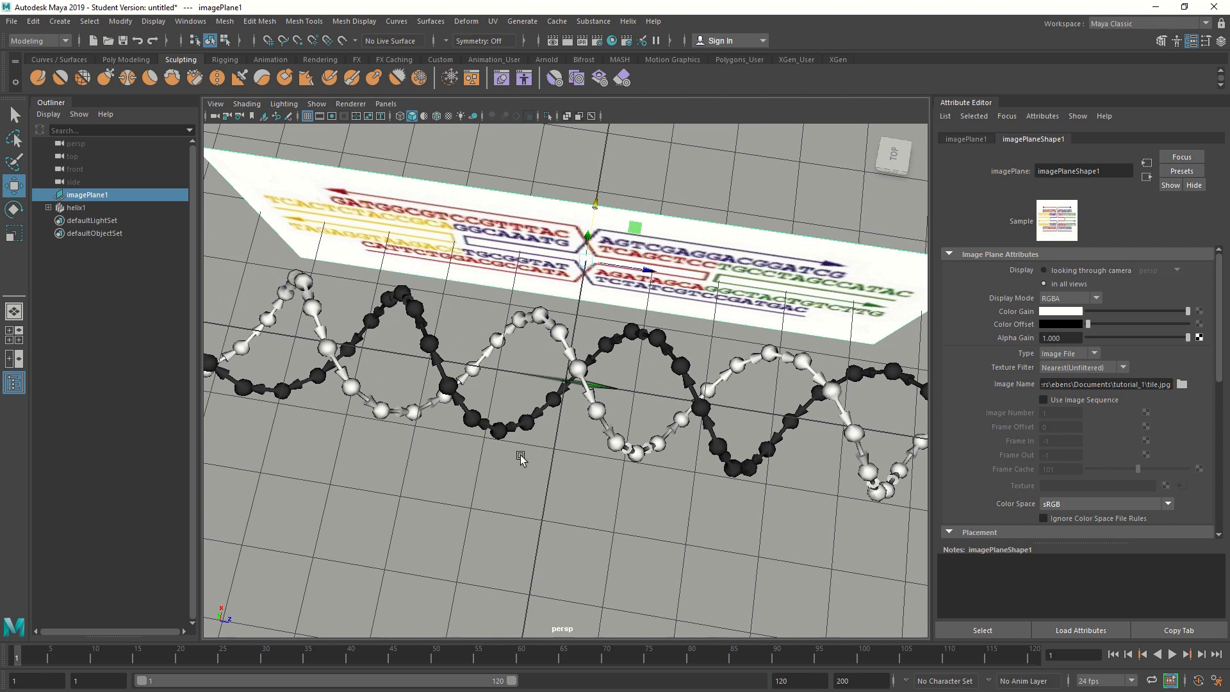
{"action": "left_click_drag", "start_coordinate": [522, 459], "coordinate": [537, 381], "text": "alt"}
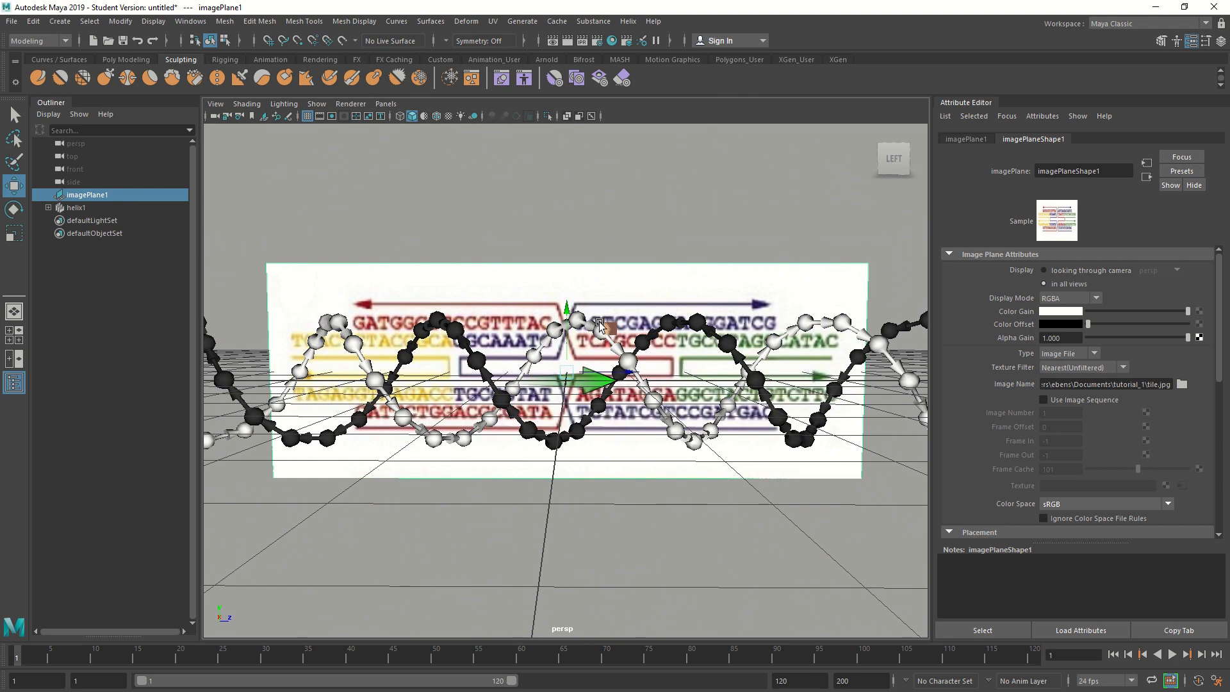
Scale the image plane up uniformly until it is about as long as the helix.
{"action": "scroll", "coordinate": [599, 322], "scroll_direction": "down", "scroll_amount": 4}
{"action": "scroll", "coordinate": [599, 322], "scroll_direction": "up", "scroll_amount": 2}
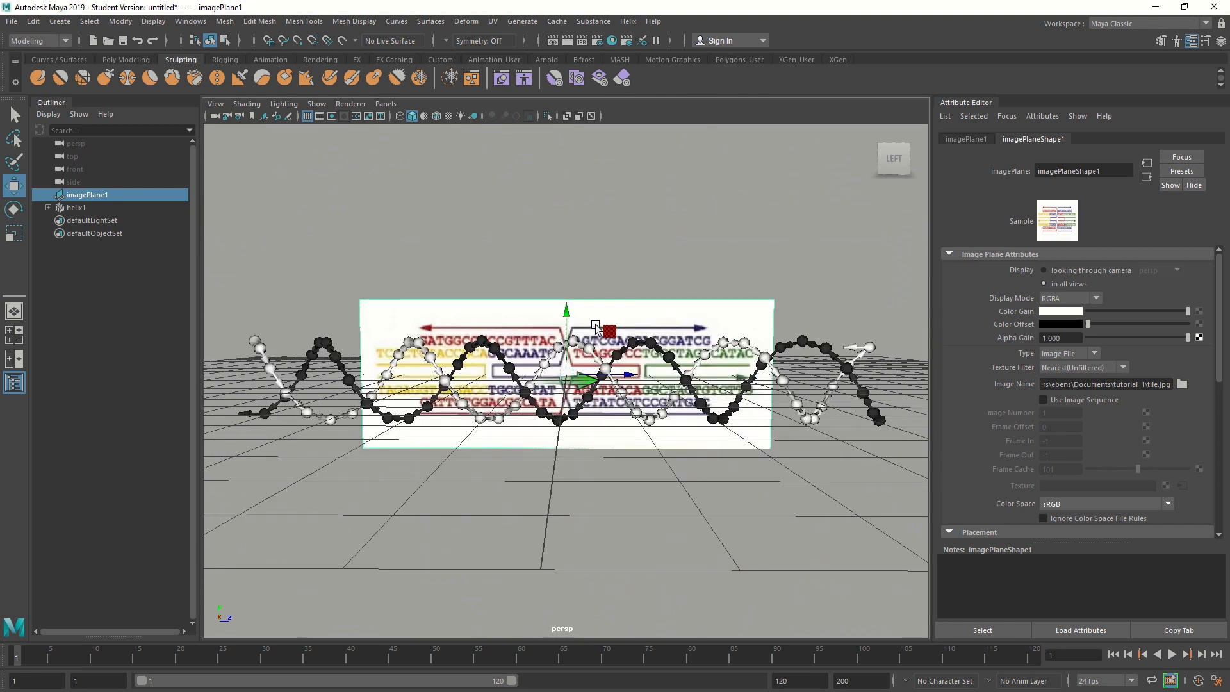
{"action": "key", "text": "r"}
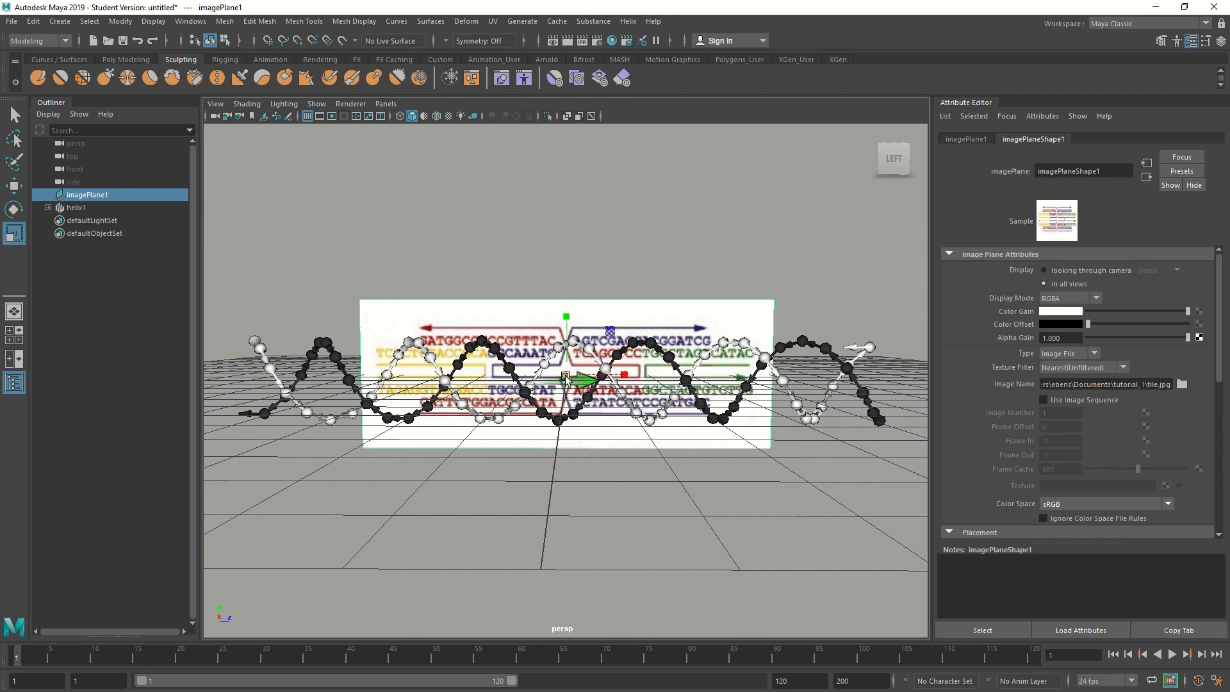
{"action": "left_click_drag", "start_coordinate": [566, 377], "coordinate": [682, 366]}
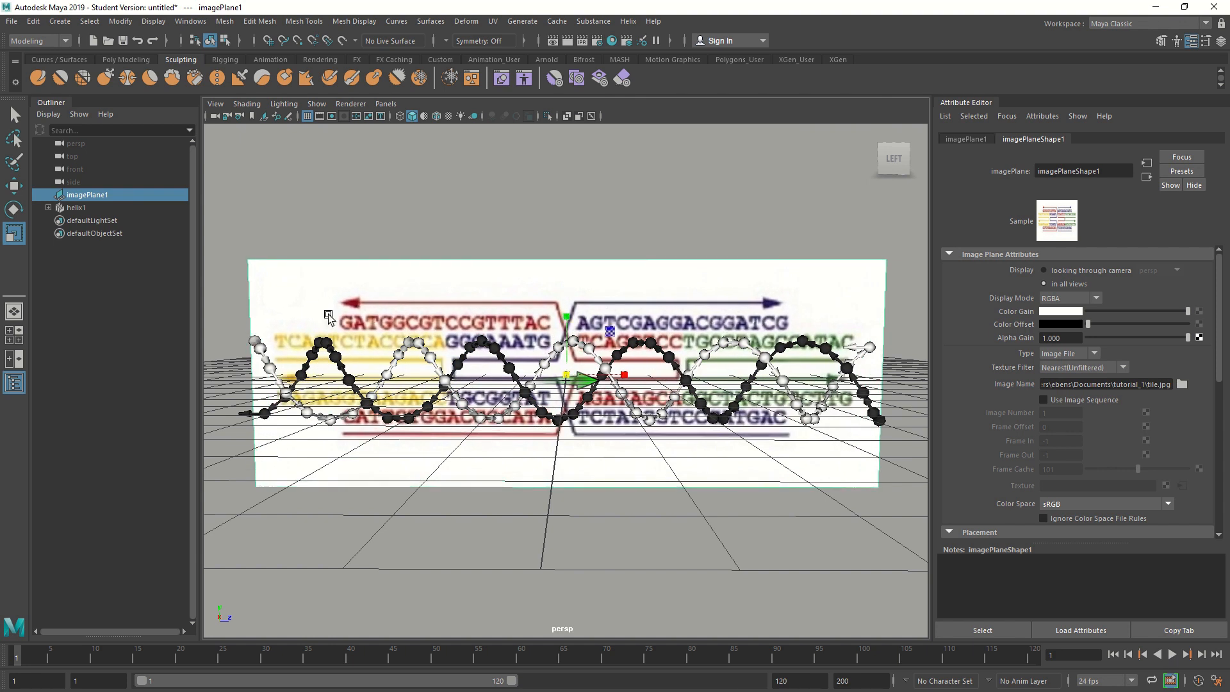
Move helix1 vertically up to the upper part of the tile image.
{"action": "left_click", "coordinate": [75, 208]}
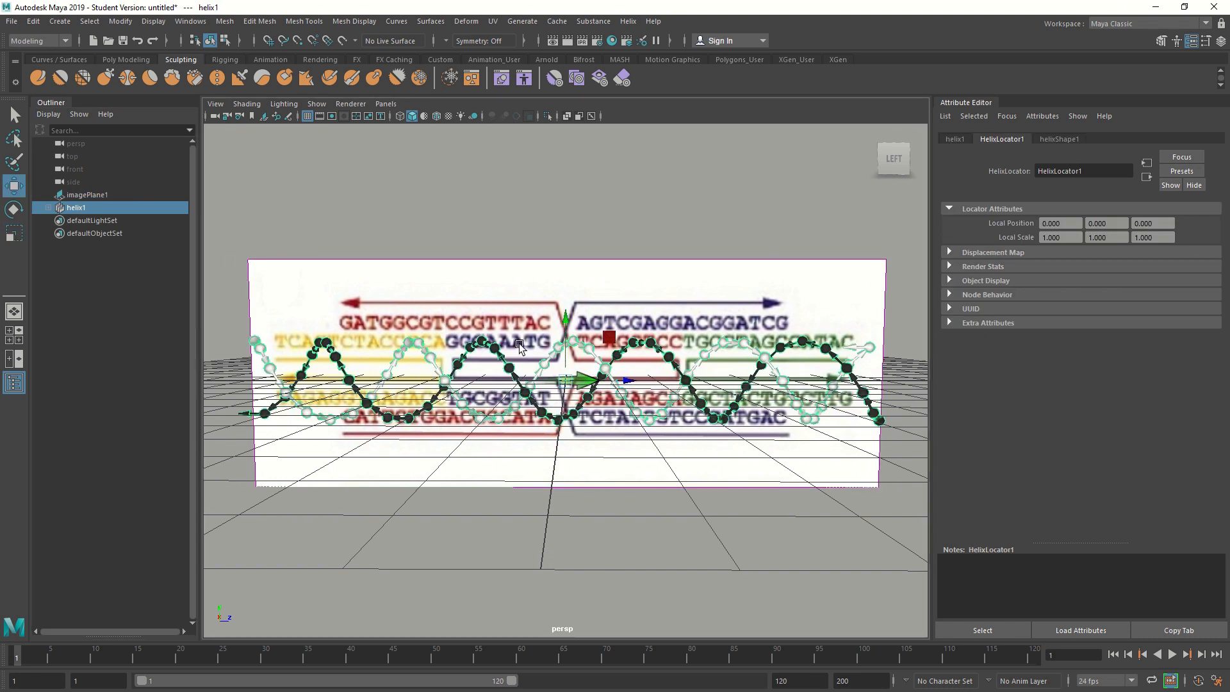
{"action": "key", "text": "w"}
{"action": "left_click_drag", "start_coordinate": [558, 320], "coordinate": [567, 256]}
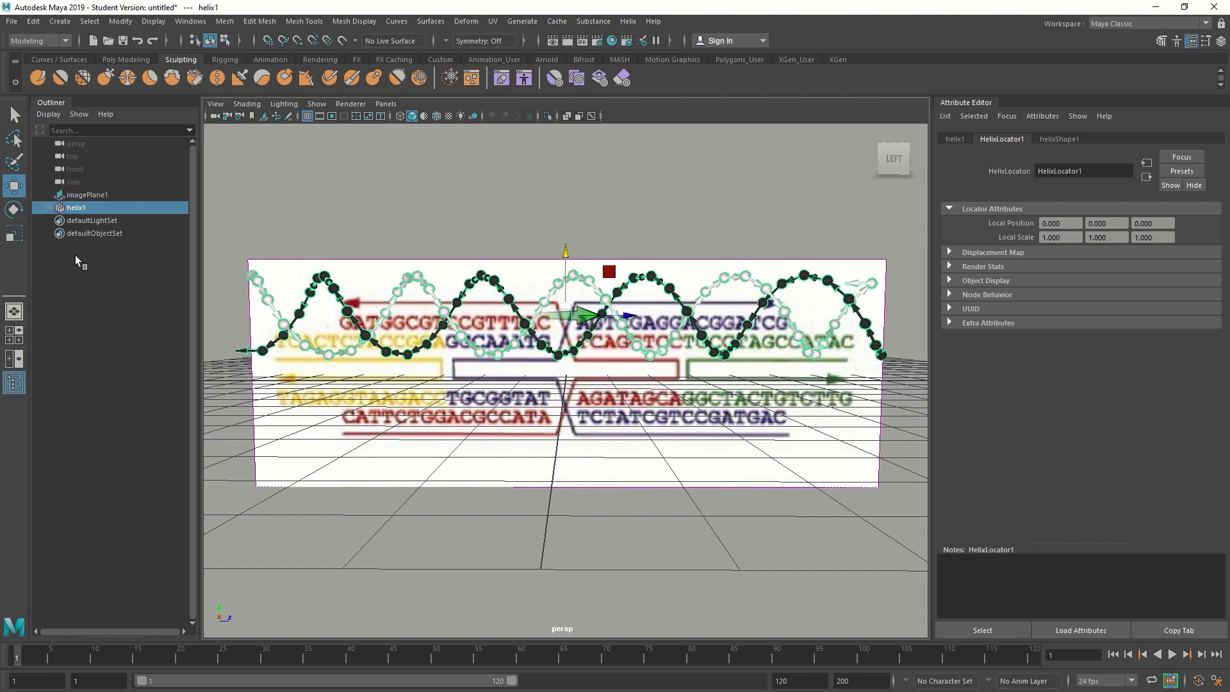
{"action": "left_click", "coordinate": [90, 199]}
{"action": "left_click", "coordinate": [84, 208]}
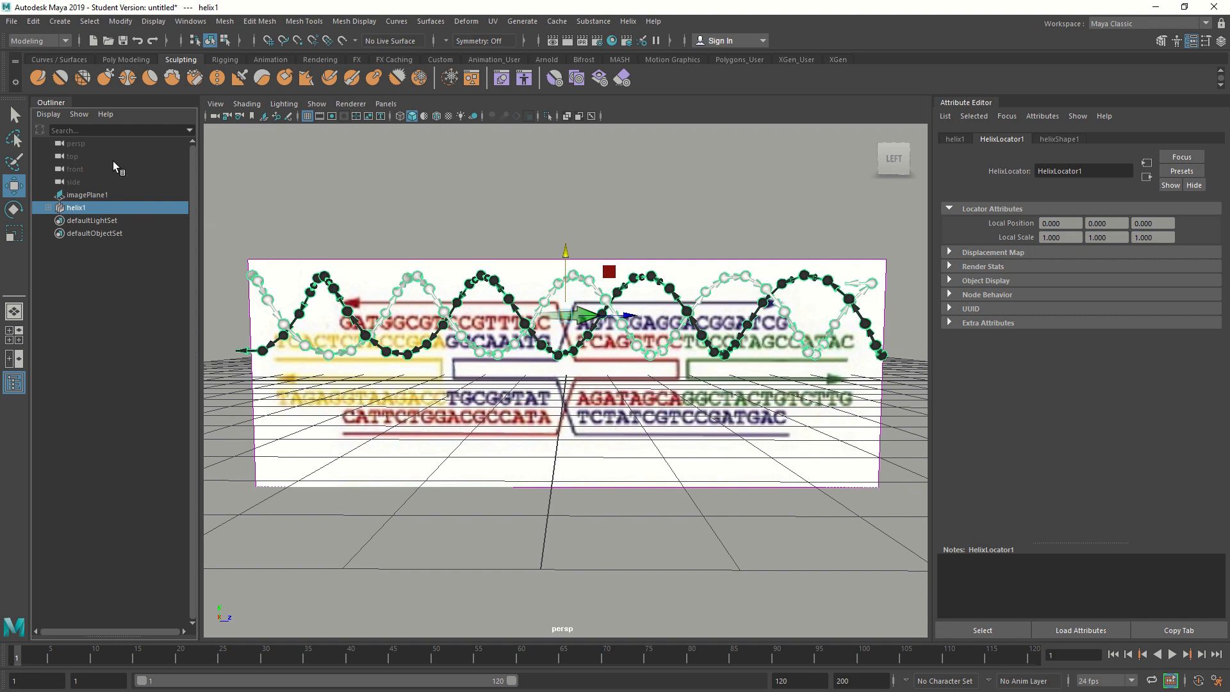
{"action": "left_click", "coordinate": [190, 21]}
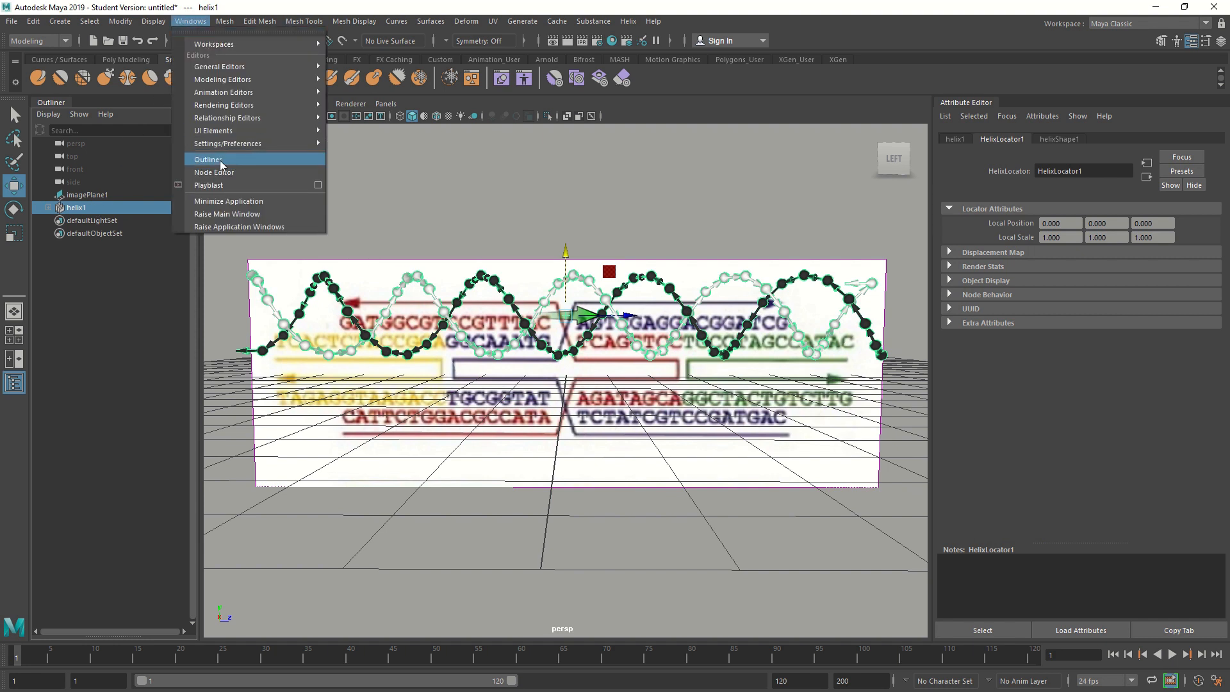
{"action": "left_click", "coordinate": [425, 3]}
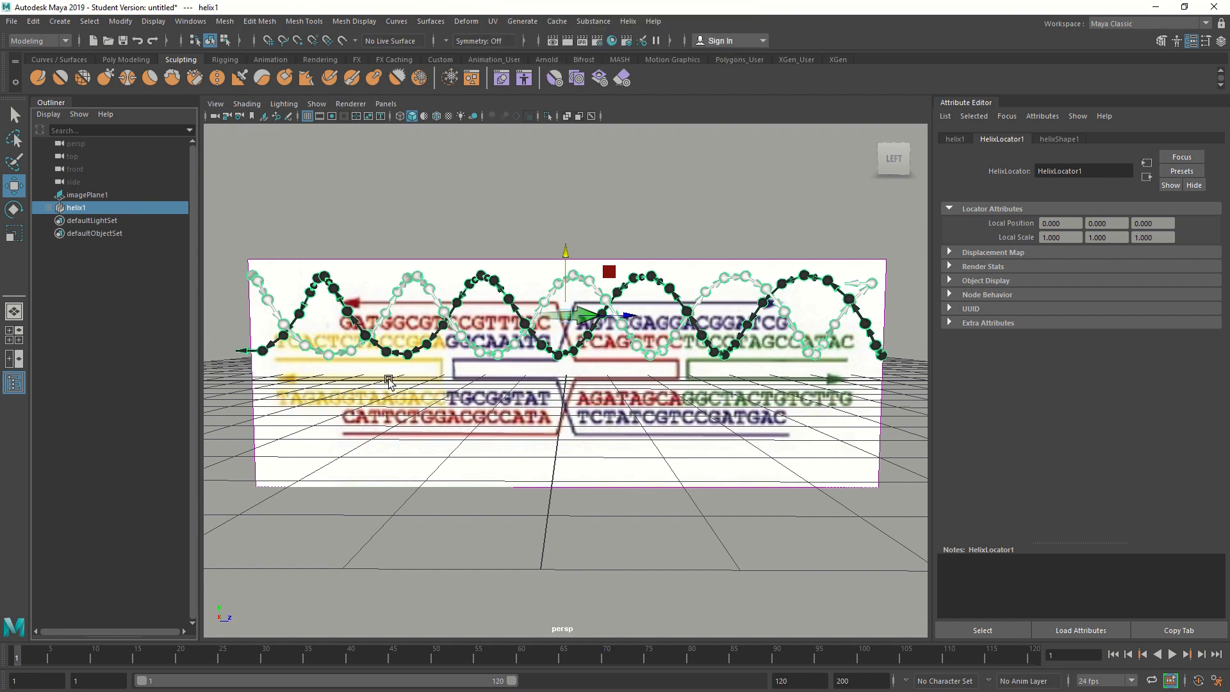
Create a second helix with 42 bases through the Create helix options.
{"action": "scroll", "coordinate": [453, 461], "scroll_direction": "up", "scroll_amount": 3}
{"action": "left_click_drag", "start_coordinate": [488, 475], "coordinate": [498, 480], "text": "alt"}
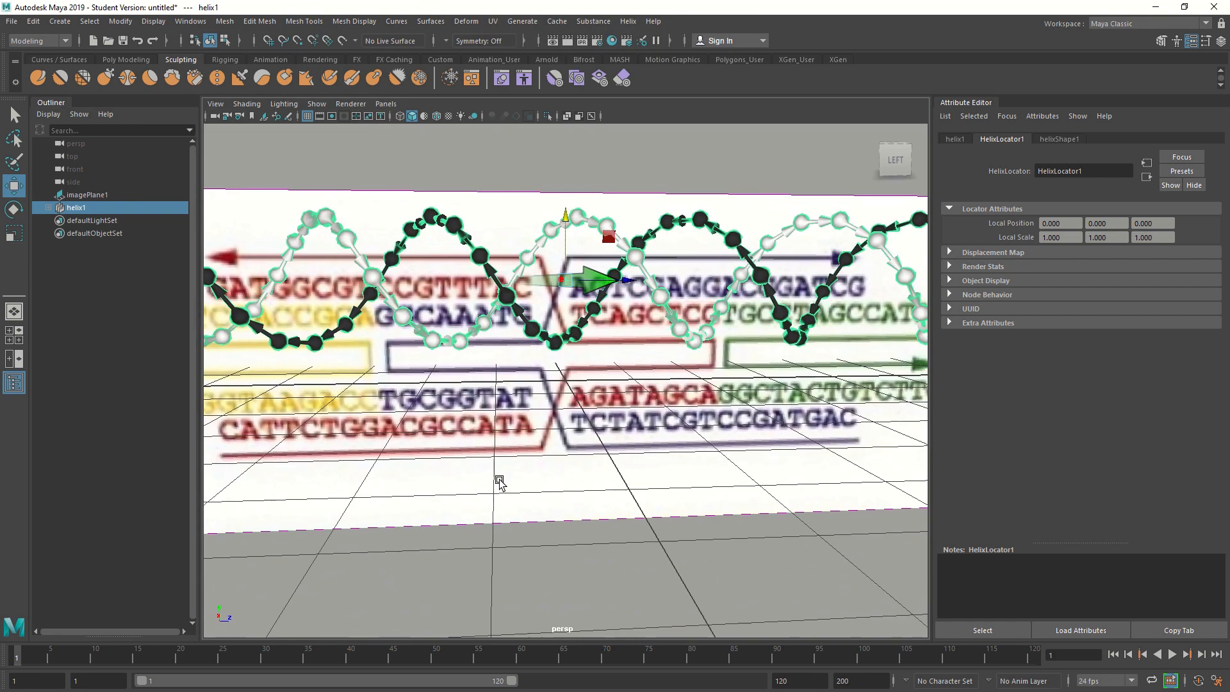
{"action": "left_click", "coordinate": [628, 21]}
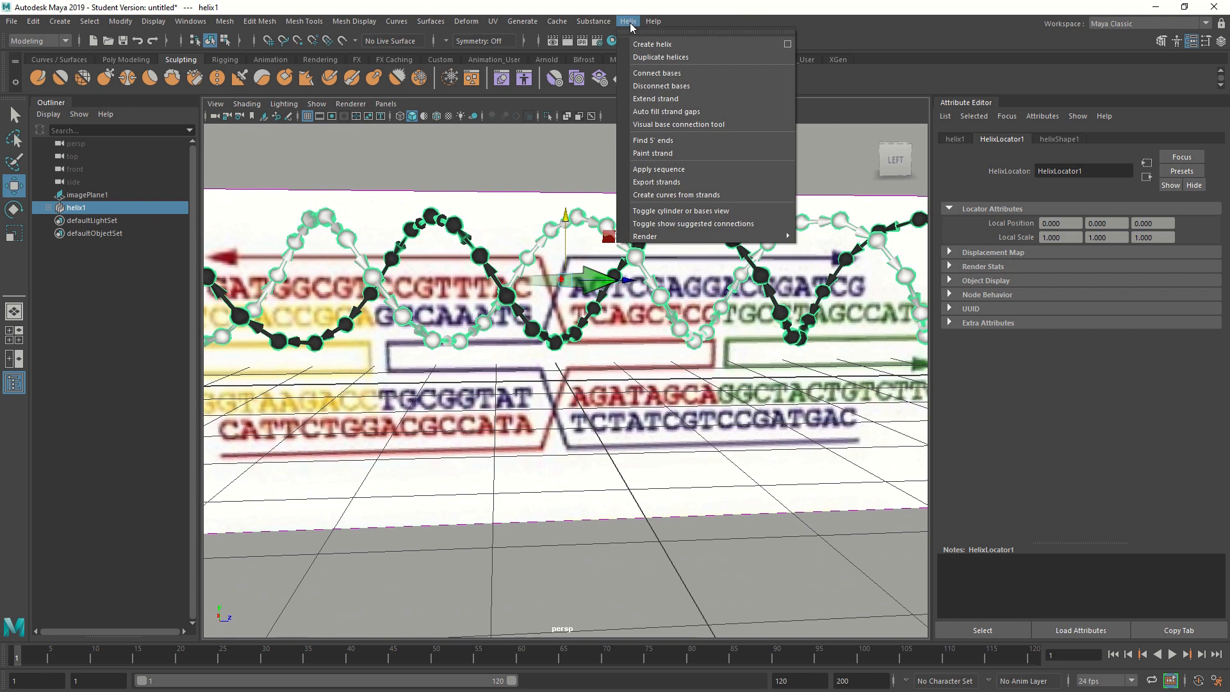
{"action": "left_click", "coordinate": [787, 44]}
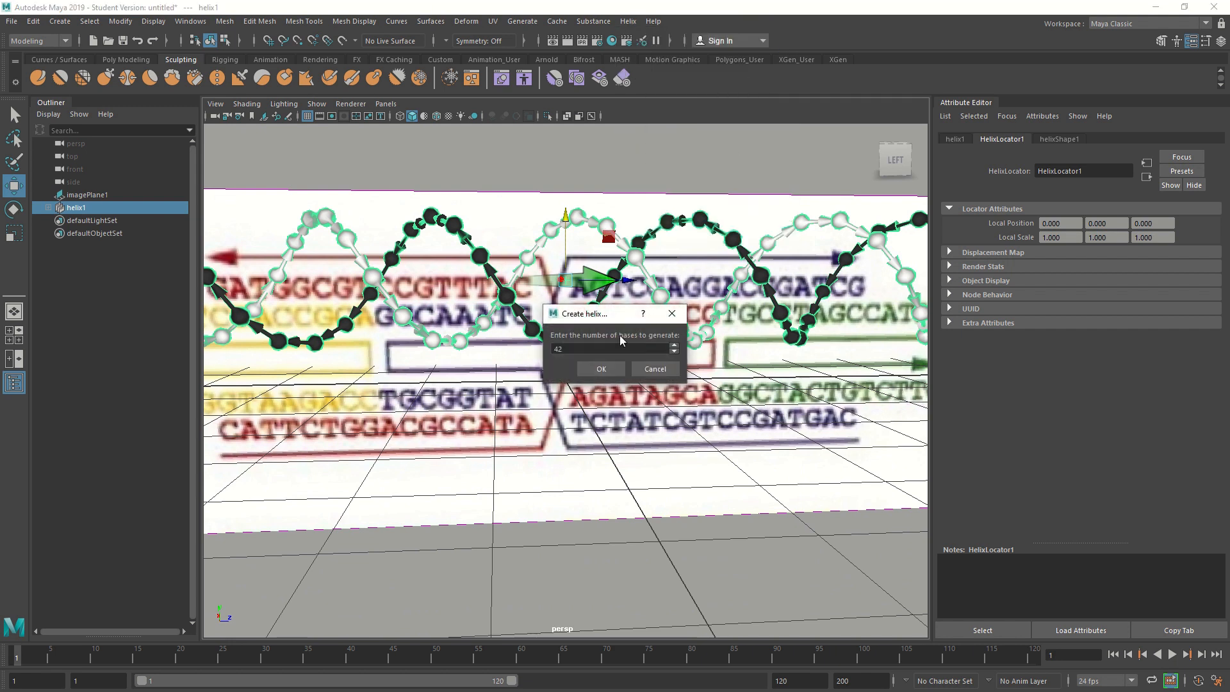
{"action": "left_click", "coordinate": [601, 369]}
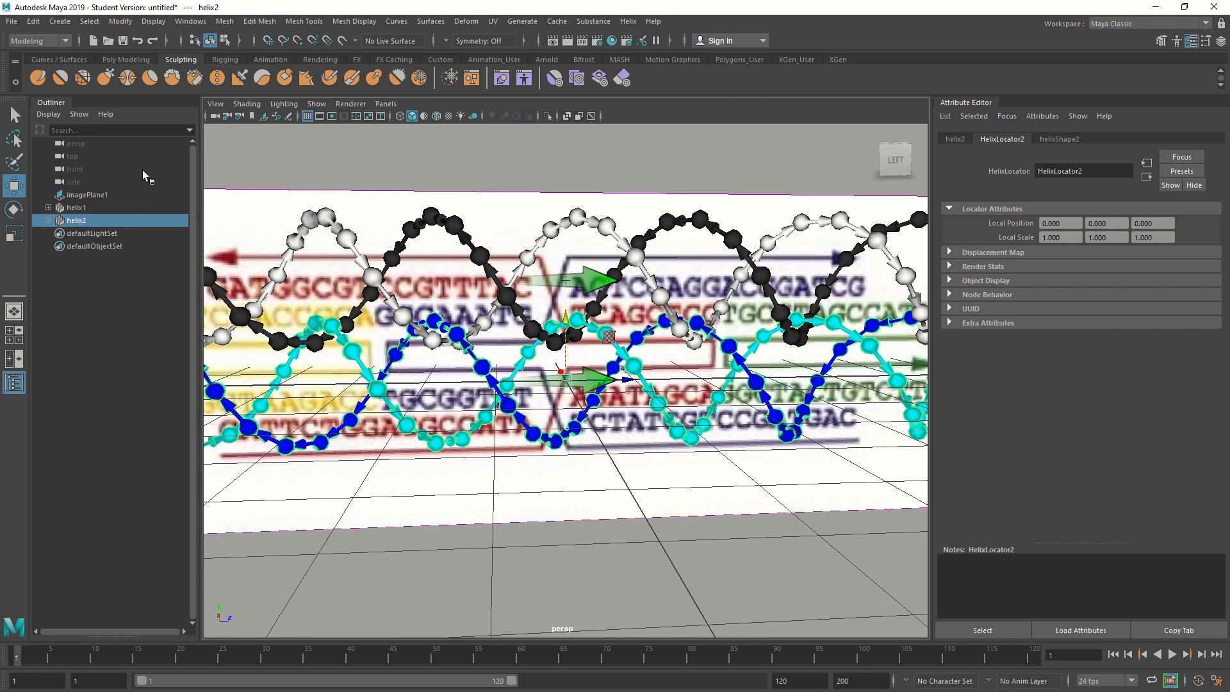
Move helix2 straight down until it lies below the sequences shown on the tile image.
{"action": "left_click", "coordinate": [82, 208]}
{"action": "left_click", "coordinate": [83, 221]}
{"action": "left_click_drag", "start_coordinate": [566, 316], "coordinate": [555, 379]}
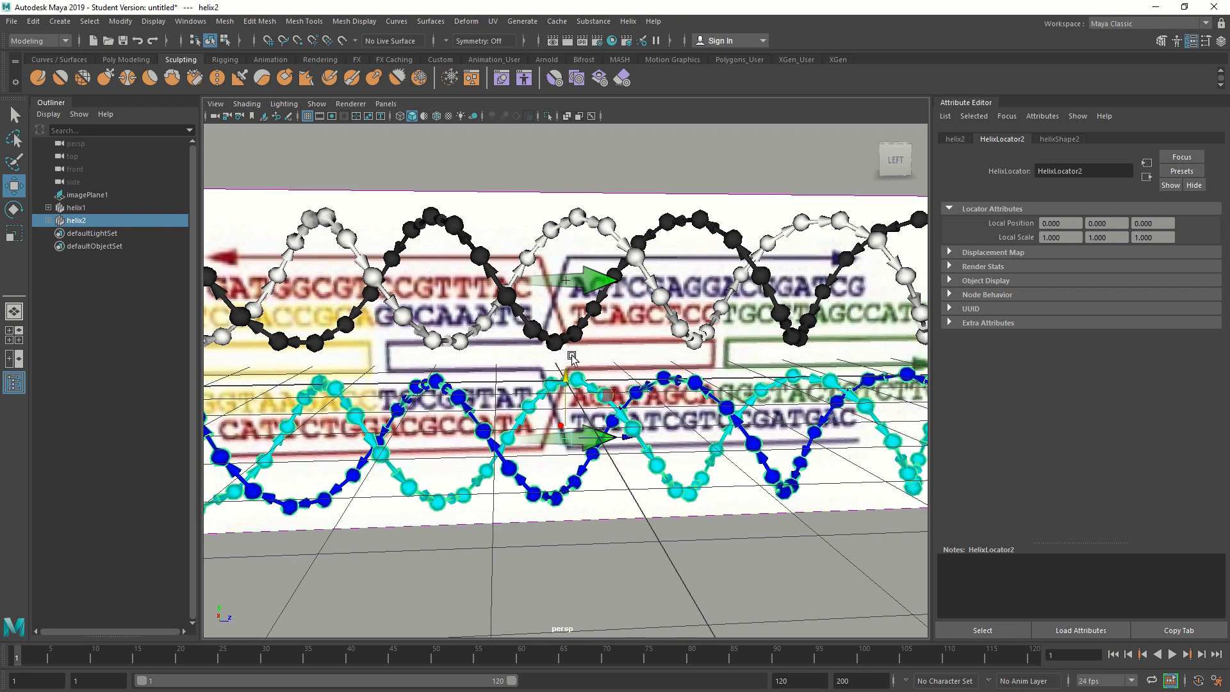
{"action": "left_click_drag", "start_coordinate": [577, 381], "coordinate": [548, 379], "text": "alt"}
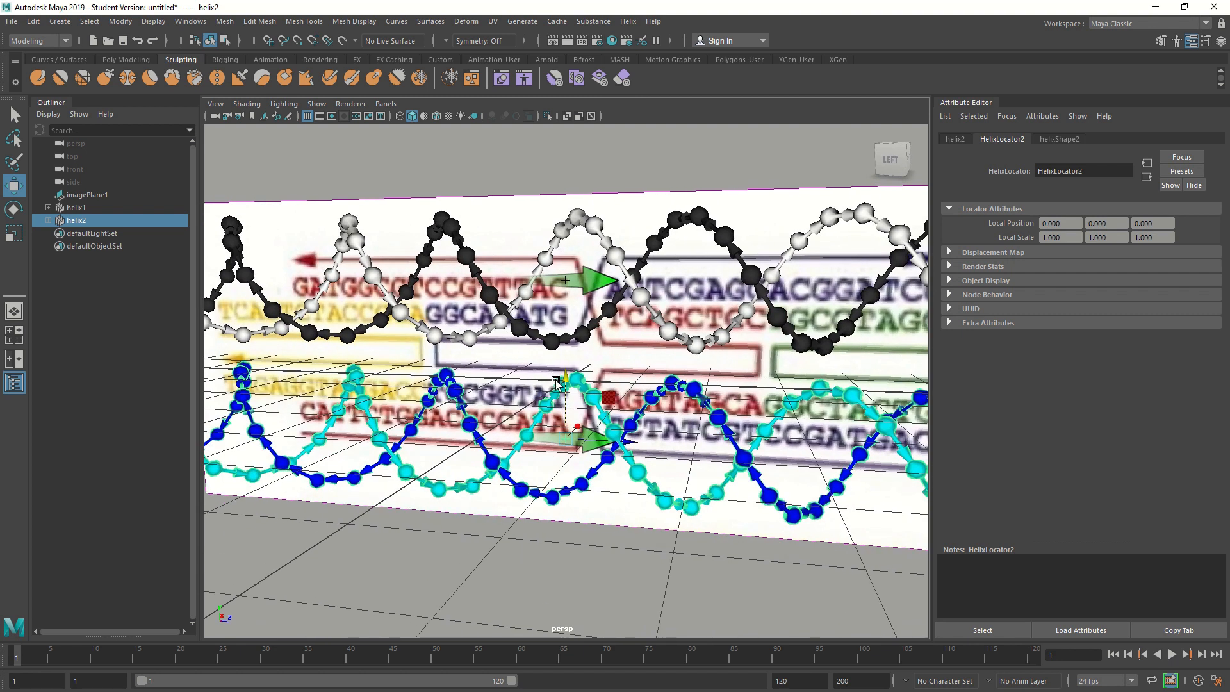
{"action": "left_click_drag", "start_coordinate": [549, 380], "coordinate": [534, 369], "text": "alt"}
{"action": "scroll", "coordinate": [535, 369], "scroll_direction": "down", "scroll_amount": 3}
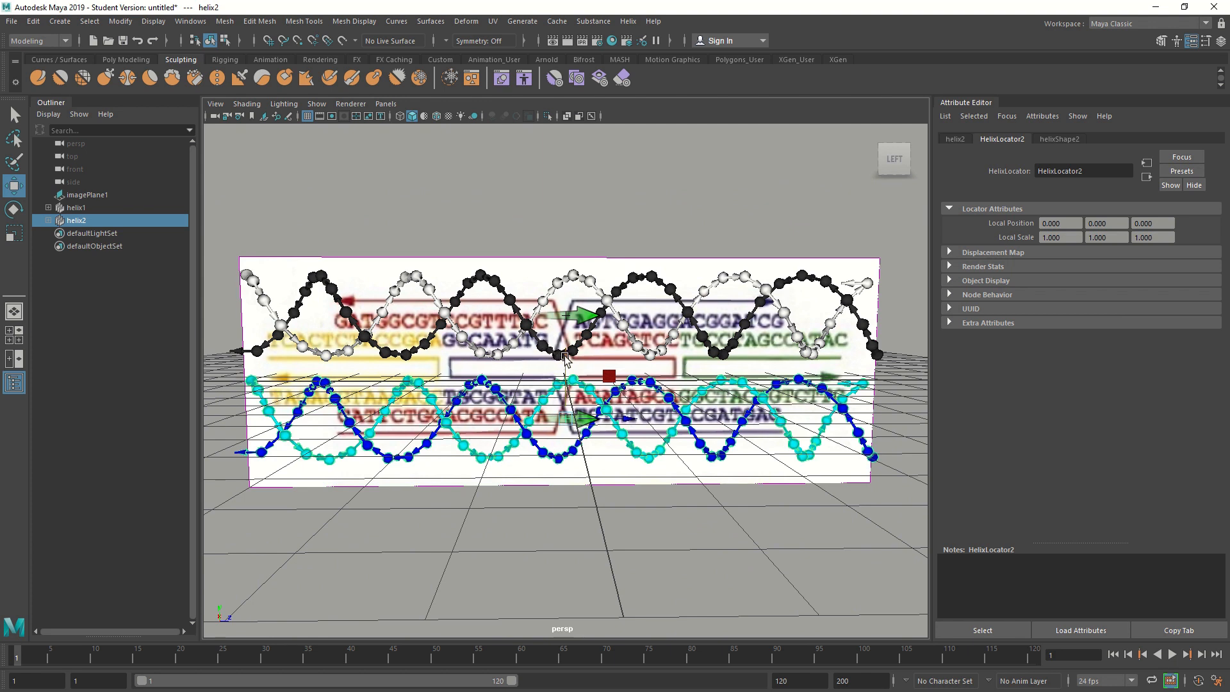
{"action": "left_click_drag", "start_coordinate": [565, 358], "coordinate": [565, 438]}
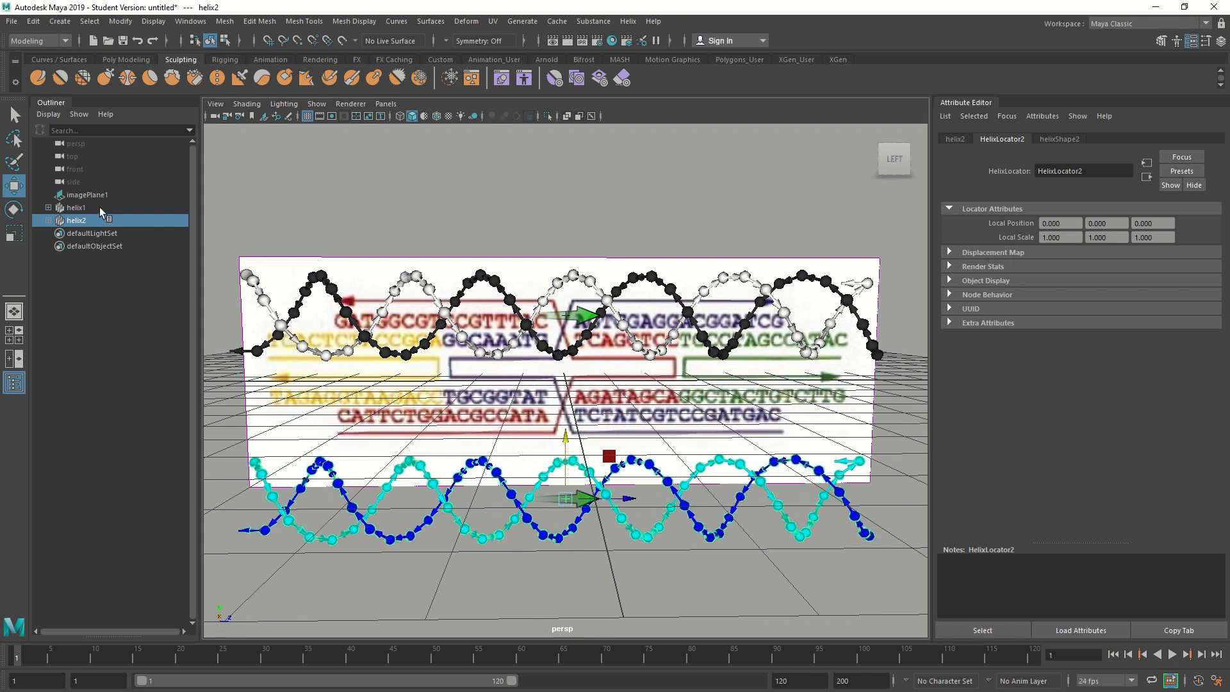
Move helix1 further up so that it clears the sequences on the tile image.
{"action": "left_click", "coordinate": [76, 208]}
{"action": "left_click_drag", "start_coordinate": [566, 250], "coordinate": [577, 185]}
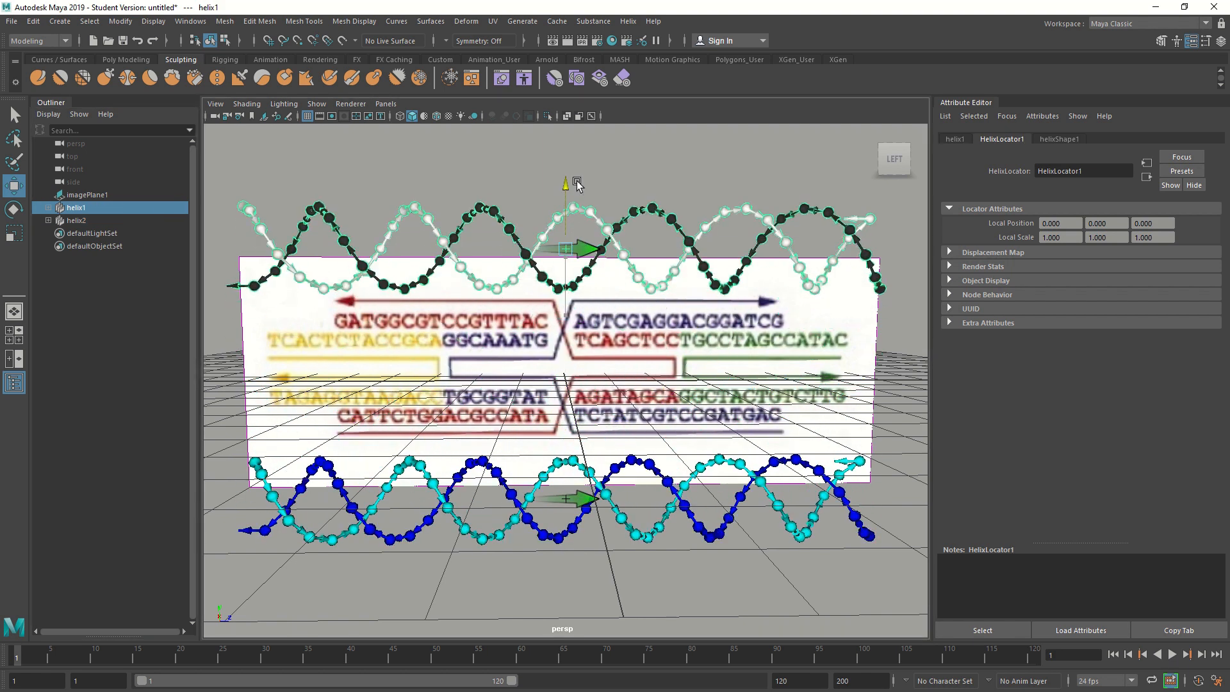
{"action": "middle_click_drag", "start_coordinate": [372, 378], "coordinate": [472, 398], "text": "alt"}
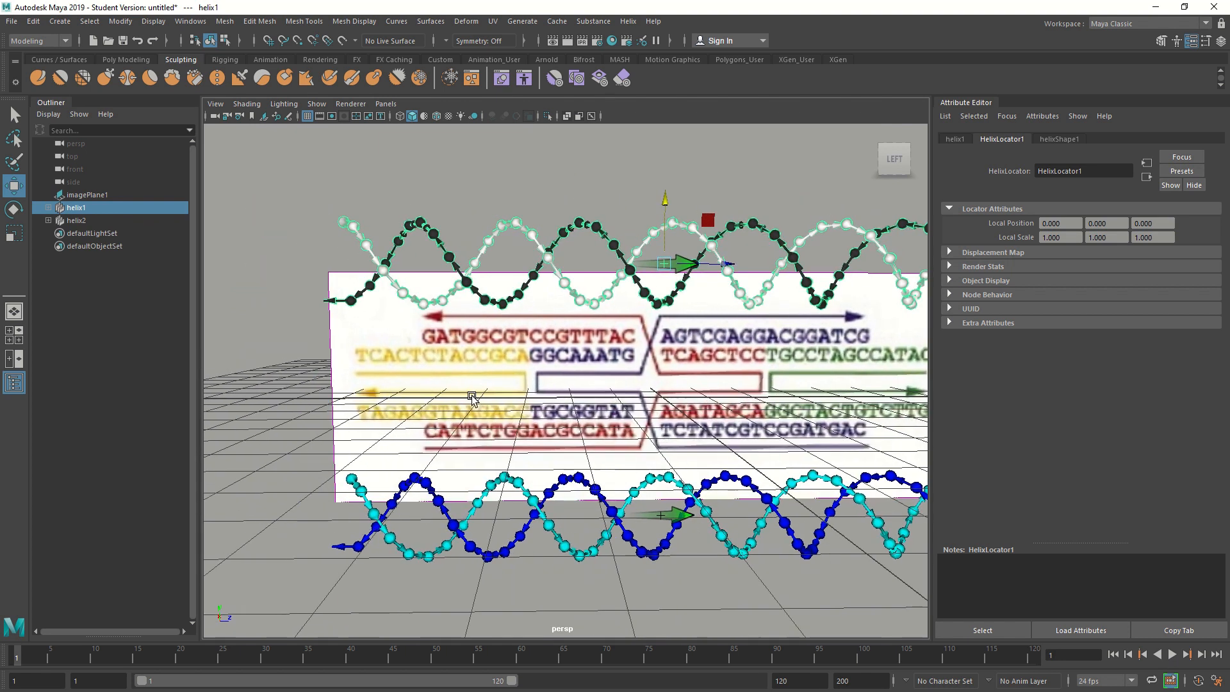
{"action": "left_click_drag", "start_coordinate": [473, 398], "coordinate": [473, 386], "text": "alt"}
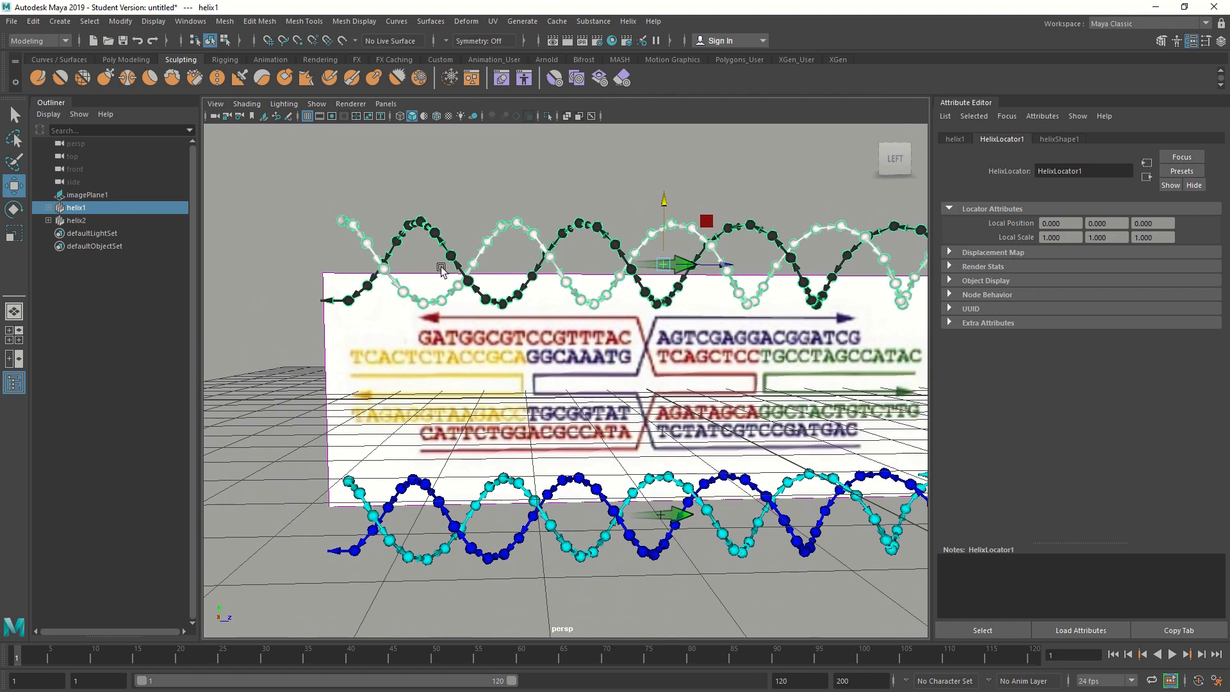
Apply the sequence TCACTCTACCGCAGGCAAATGAGTCGAGGACGGATCG to helix1's white strand, starting from its first base forw_1.
{"action": "left_click", "coordinate": [361, 362]}
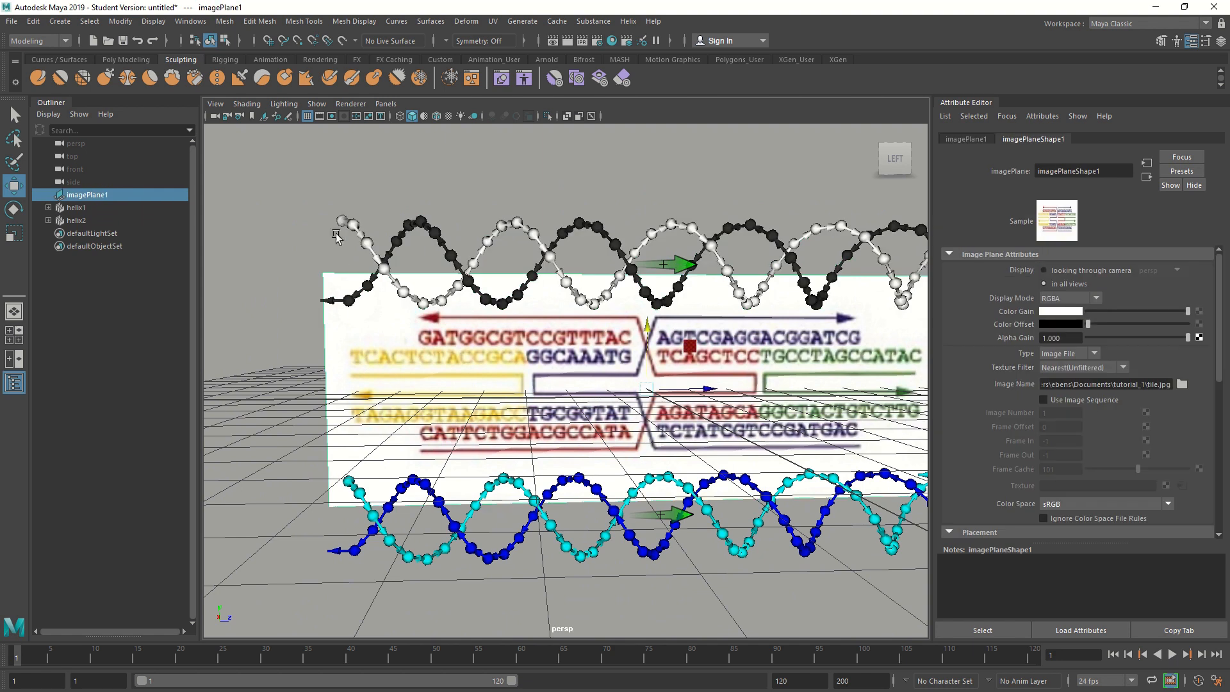
{"action": "left_click", "coordinate": [340, 219]}
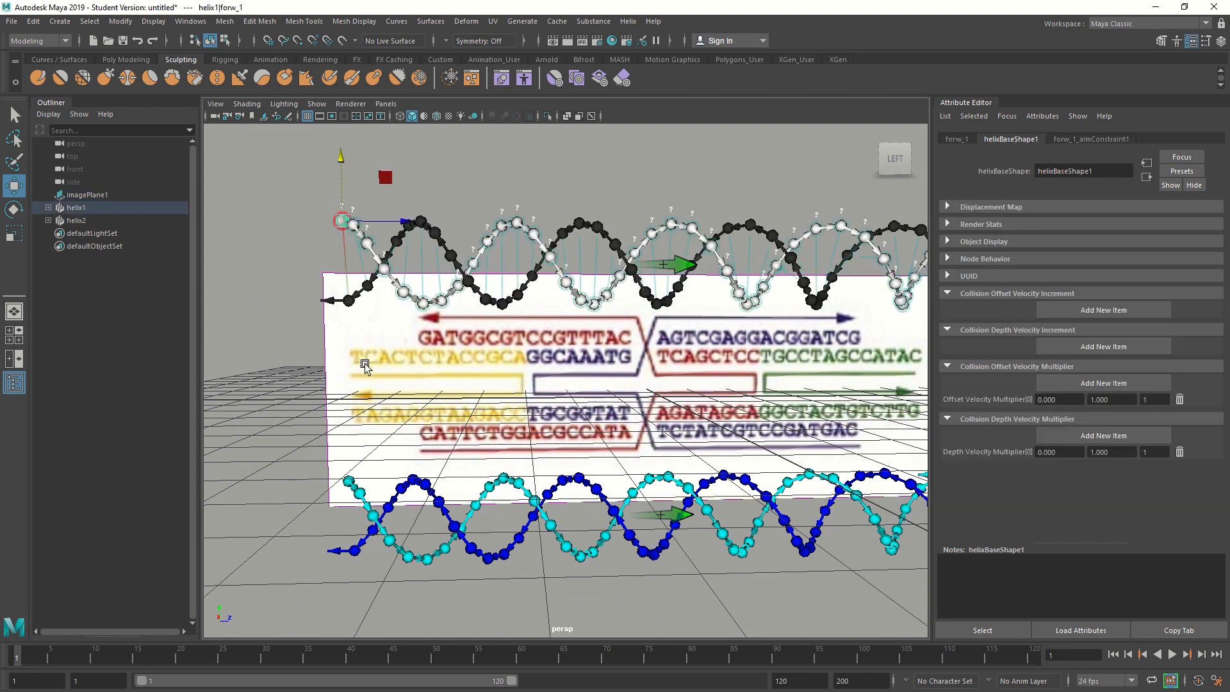
{"action": "left_click", "coordinate": [634, 21]}
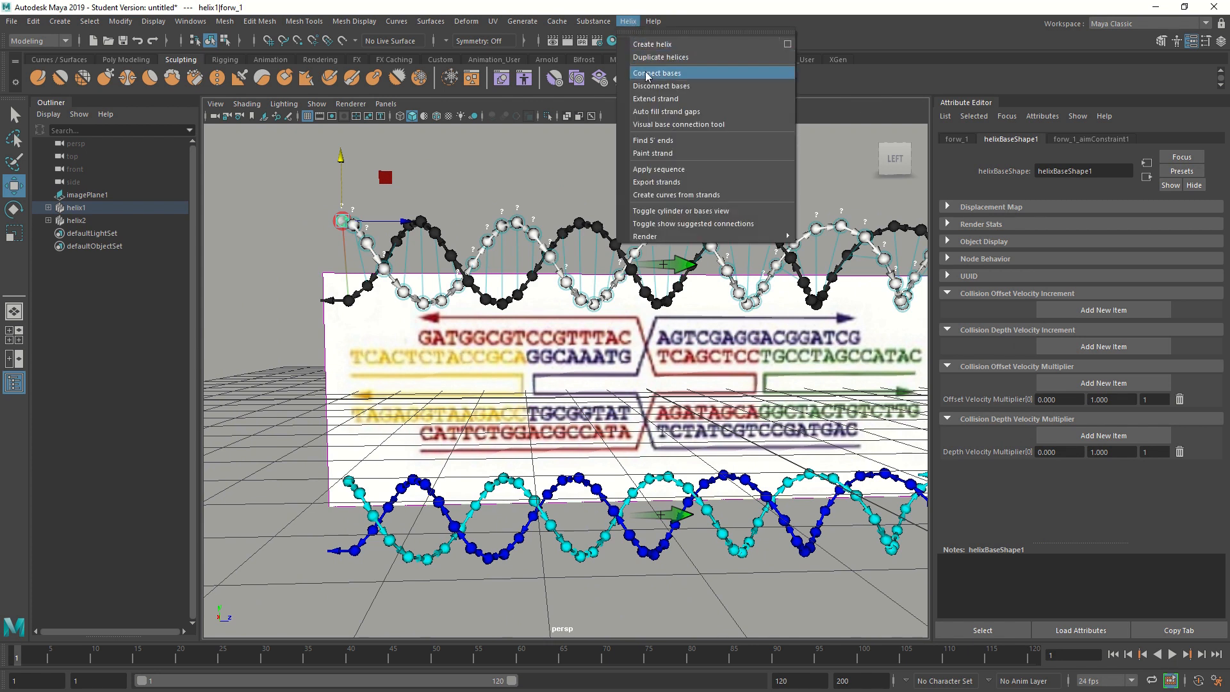
{"action": "left_click", "coordinate": [664, 169]}
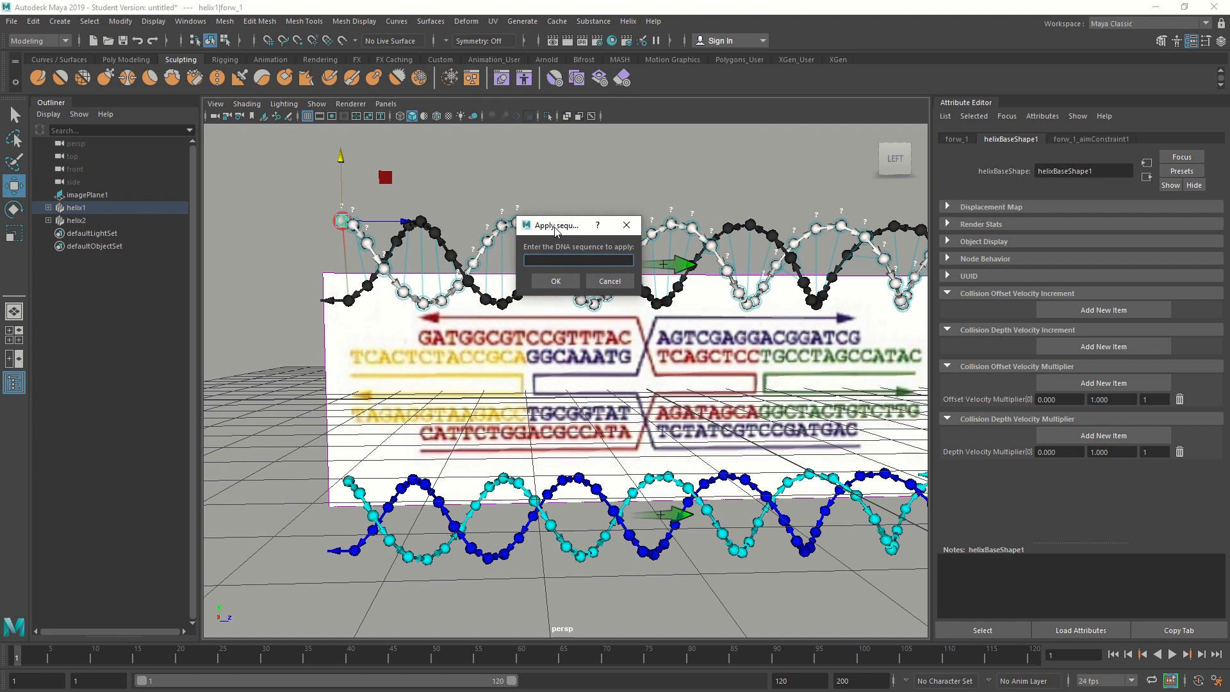
{"action": "left_click_drag", "start_coordinate": [555, 230], "coordinate": [554, 204]}
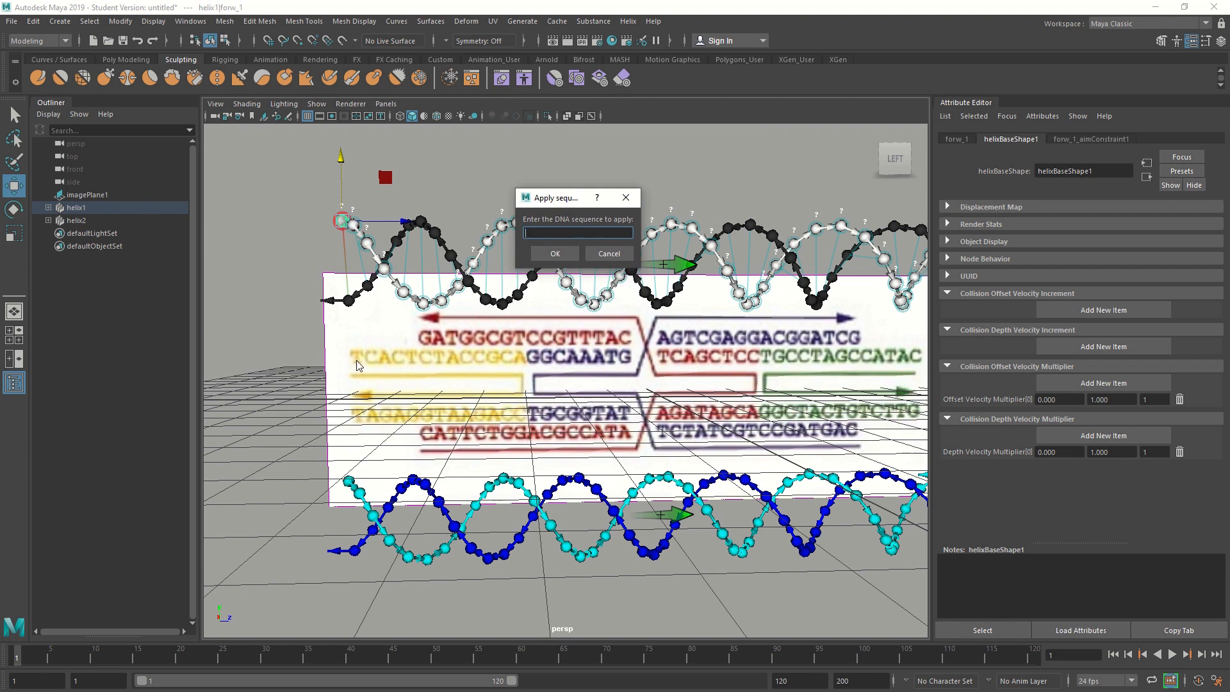
{"action": "type", "text": "TC"}
{"action": "type", "text": "ACT"}
{"action": "type", "text": "CA"}
{"action": "type", "text": "GG"}
{"action": "type", "text": "CAAA"}
{"action": "type", "text": "T"}
{"action": "type", "text": "G"}
{"action": "type", "text": "AGT"}
{"action": "type", "text": "C"}
{"action": "type", "text": "GA"}
{"action": "type", "text": "GGA"}
{"action": "type", "text": "C"}
{"action": "type", "text": "GGAT"}
{"action": "type", "text": "C"}
{"action": "type", "text": "G"}
{"action": "left_click", "coordinate": [555, 254]}
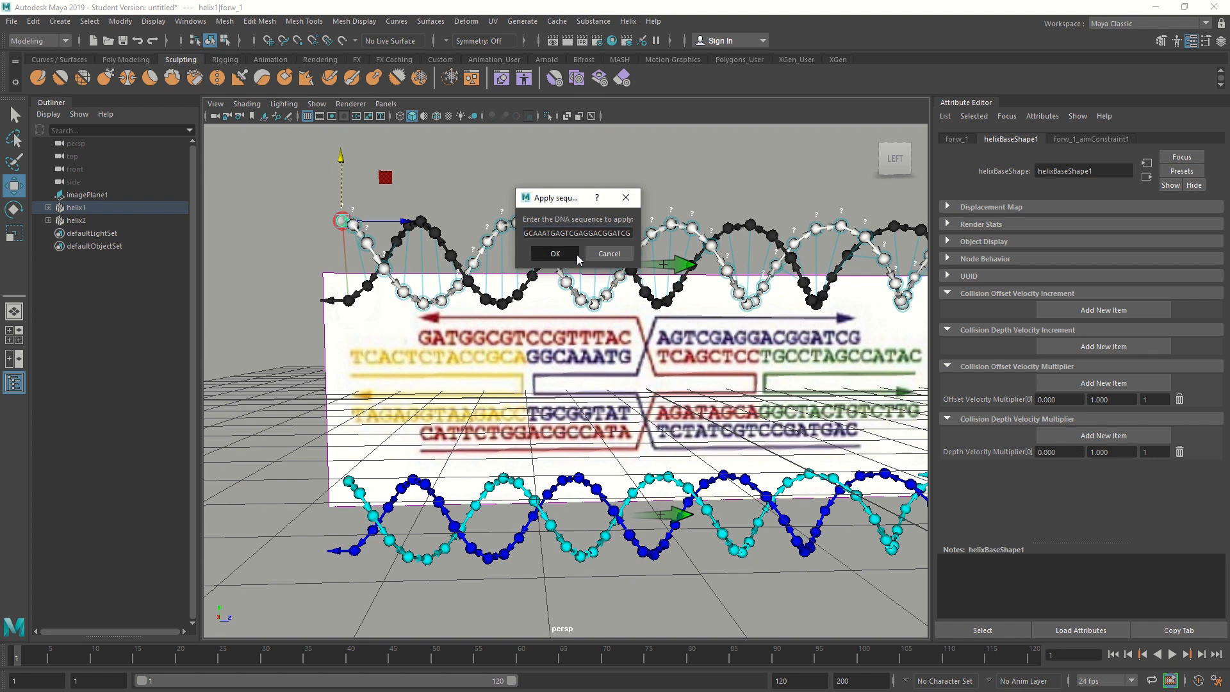
Select a base on helix1's black strand to examine the complementary sequence along it.
{"action": "left_click", "coordinate": [436, 234]}
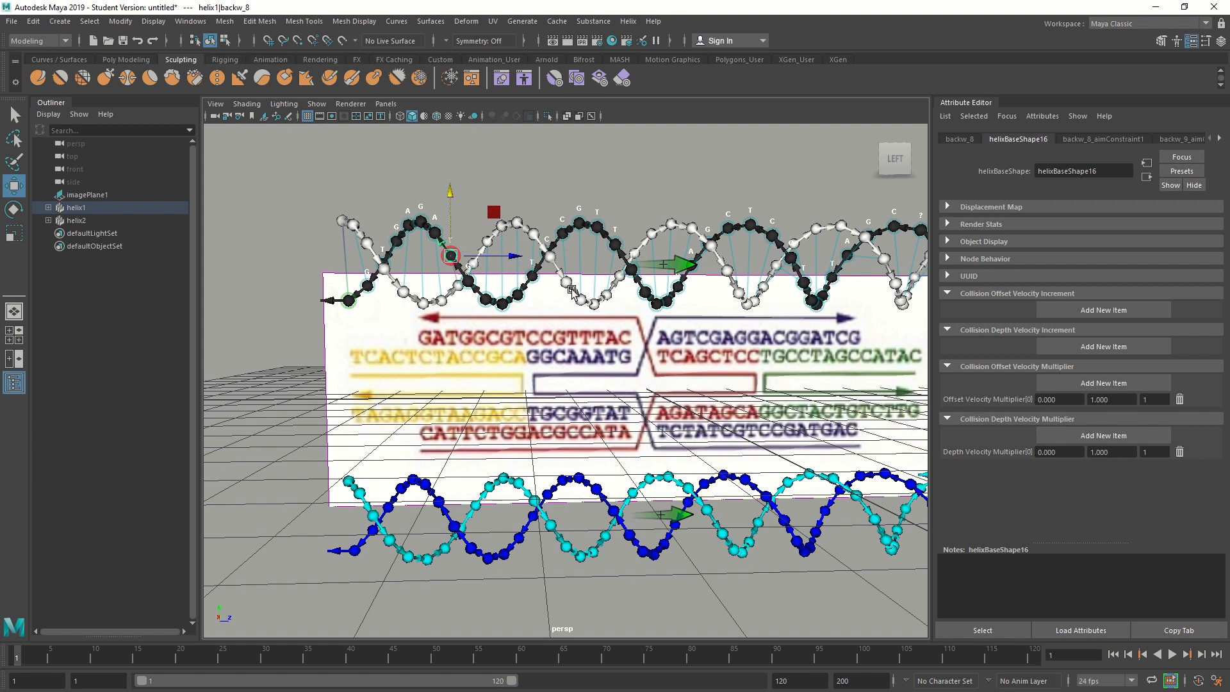
{"action": "left_click_drag", "start_coordinate": [616, 324], "coordinate": [609, 321], "text": "alt"}
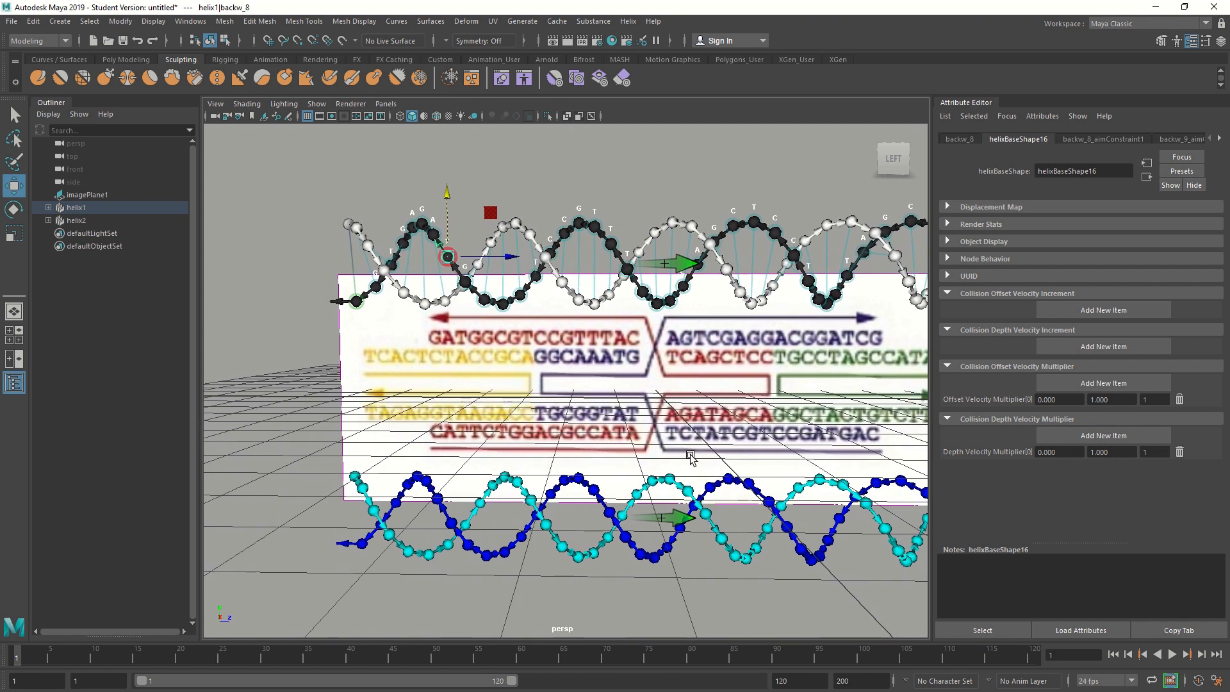
{"action": "middle_click_drag", "start_coordinate": [702, 444], "coordinate": [636, 442], "text": "alt"}
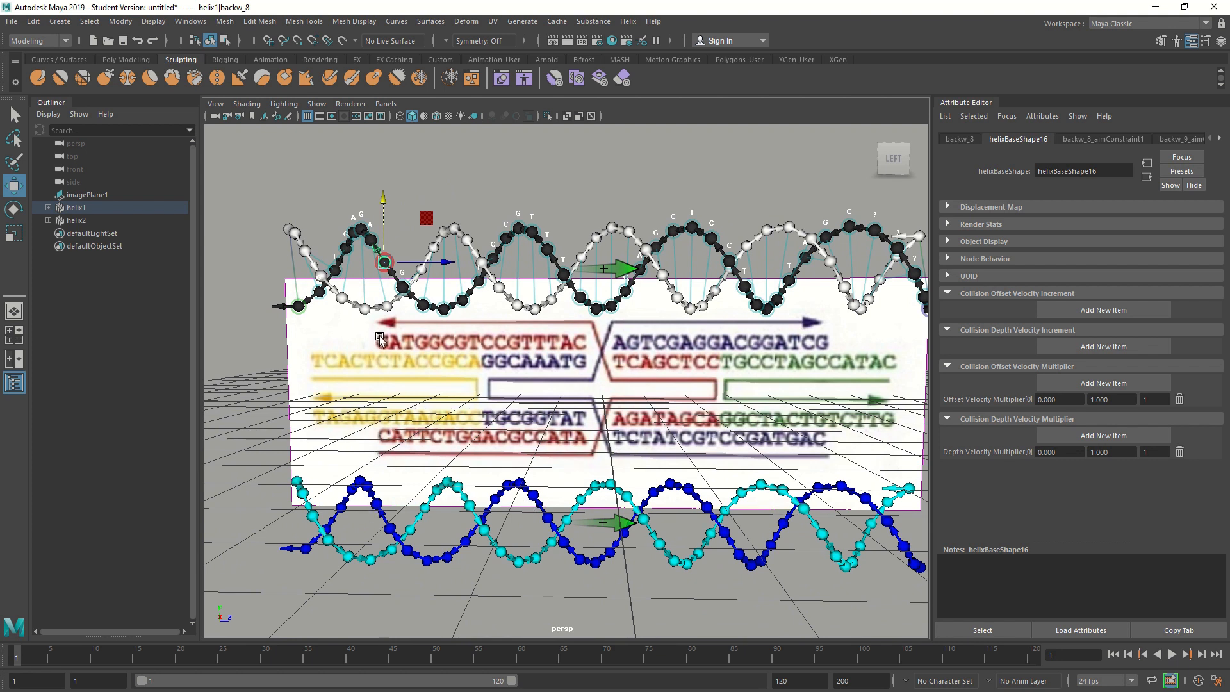
Delete the first five bases, forw_1 to forw_5, from the start of helix2's cyan strand.
{"action": "key", "text": "alt"}
{"action": "left_click_drag", "start_coordinate": [381, 441], "coordinate": [386, 448], "text": "alt"}
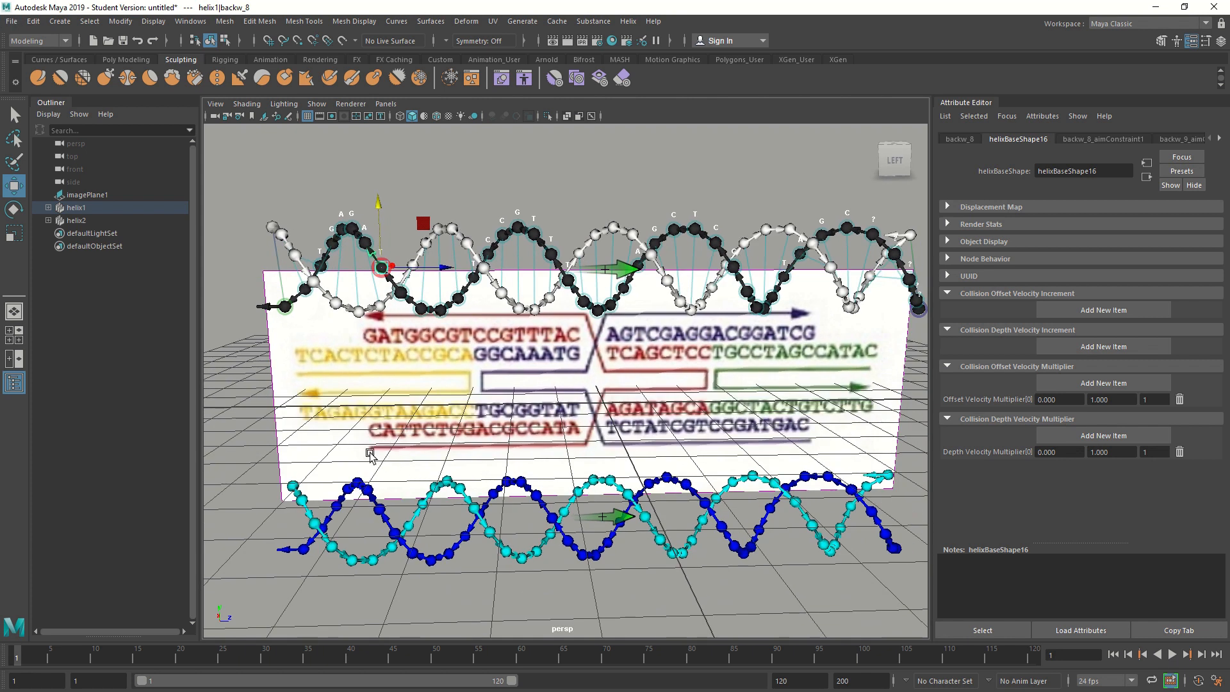
{"action": "left_click", "coordinate": [292, 486]}
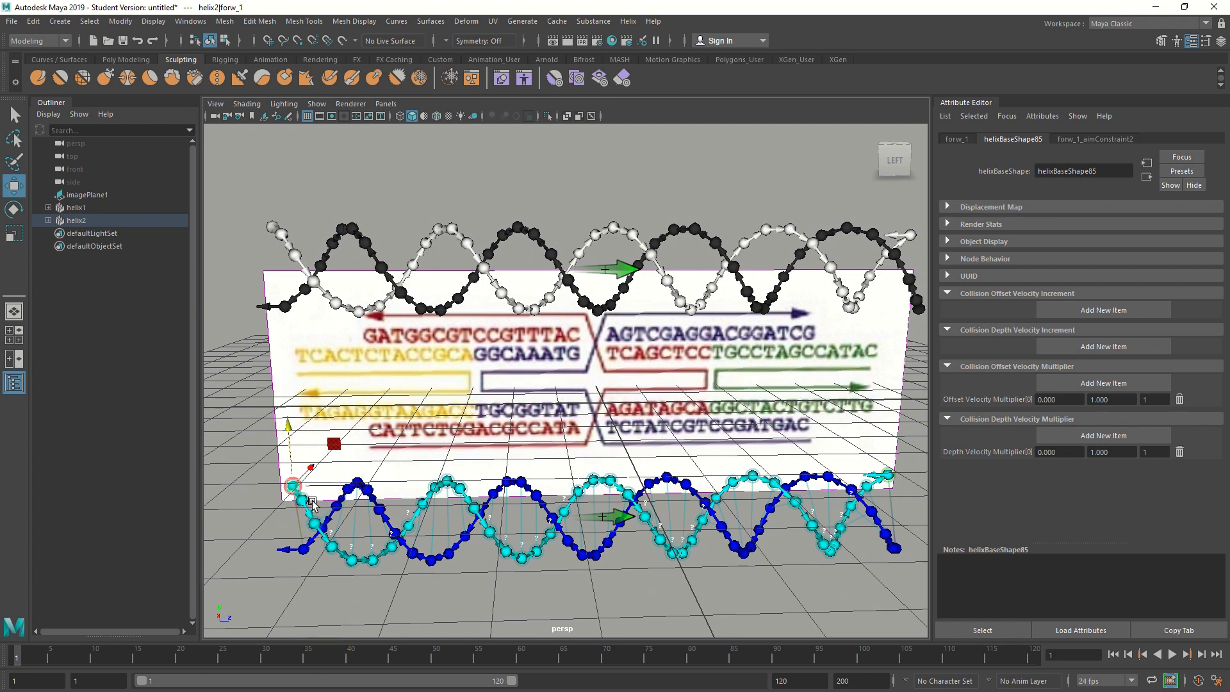
{"action": "left_click", "coordinate": [307, 503]}
{"action": "left_click", "coordinate": [303, 502]}
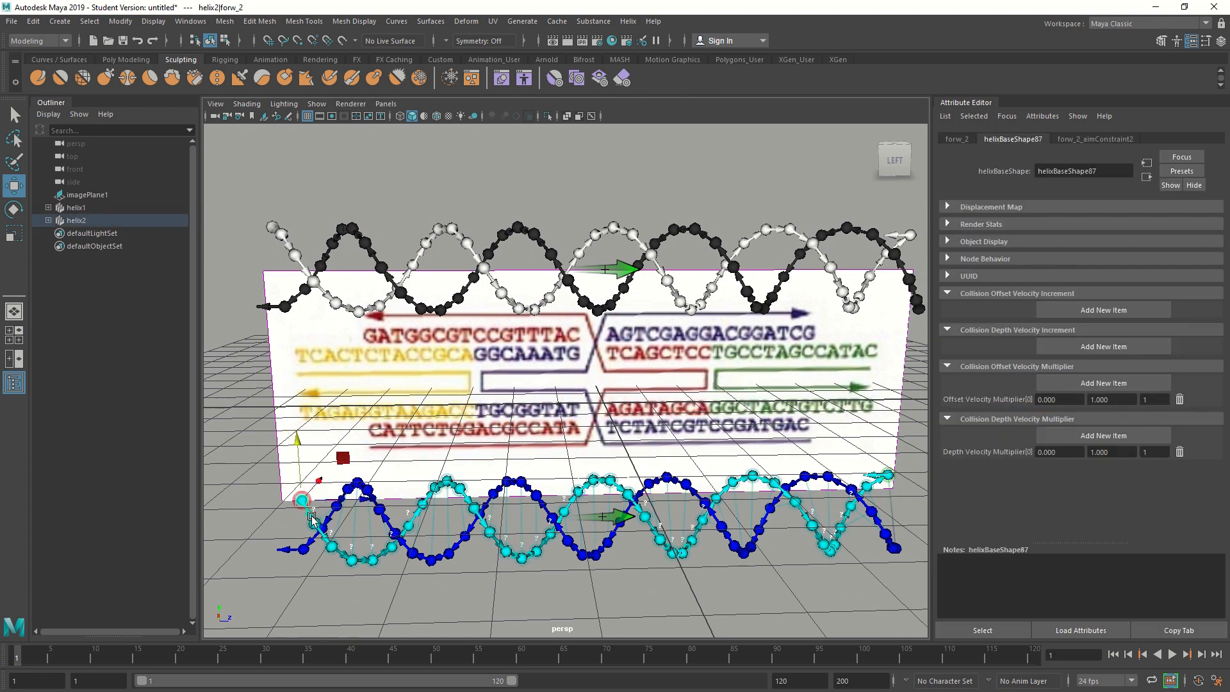
{"action": "key", "text": "Delete"}
{"action": "left_click", "coordinate": [315, 525]}
{"action": "key", "text": "Delete"}
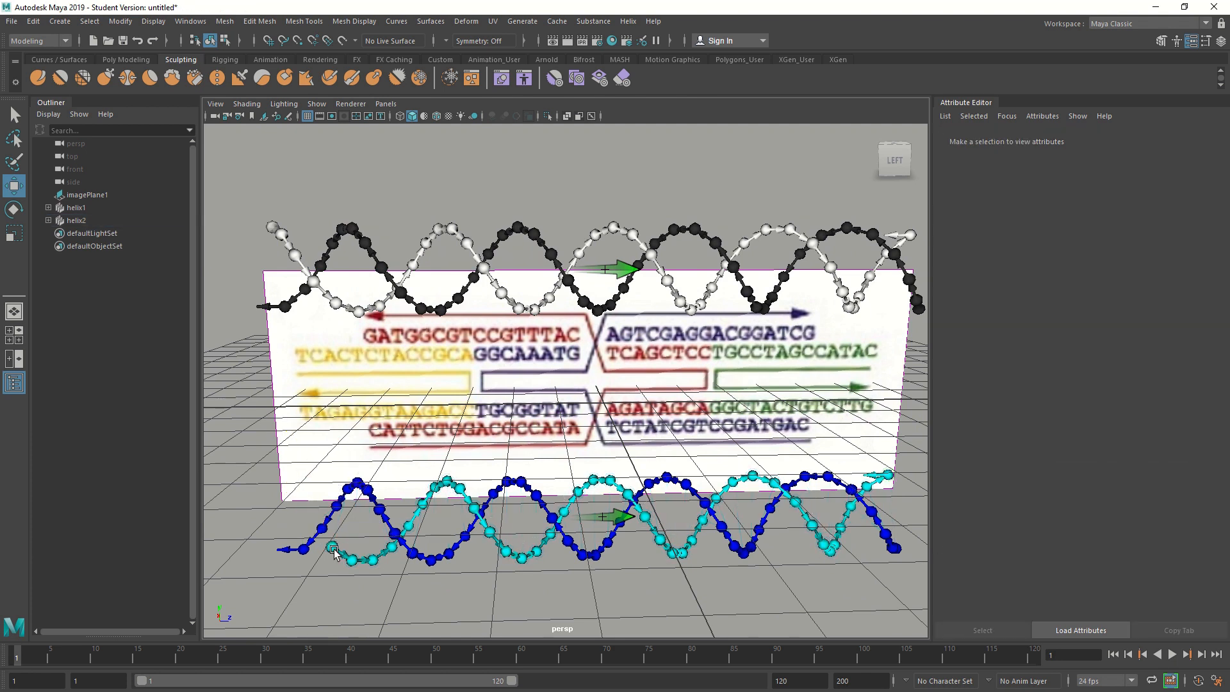
{"action": "left_click", "coordinate": [333, 549]}
{"action": "key", "text": "Delete"}
{"action": "left_click", "coordinate": [352, 560]}
{"action": "key", "text": "Delete"}
Apply the sequence CATTCTGGACGCCATAAGATAGCAGGCTACTGTCTTG to helix2's cyan strand, starting from base forw_6.
{"action": "left_click", "coordinate": [372, 562]}
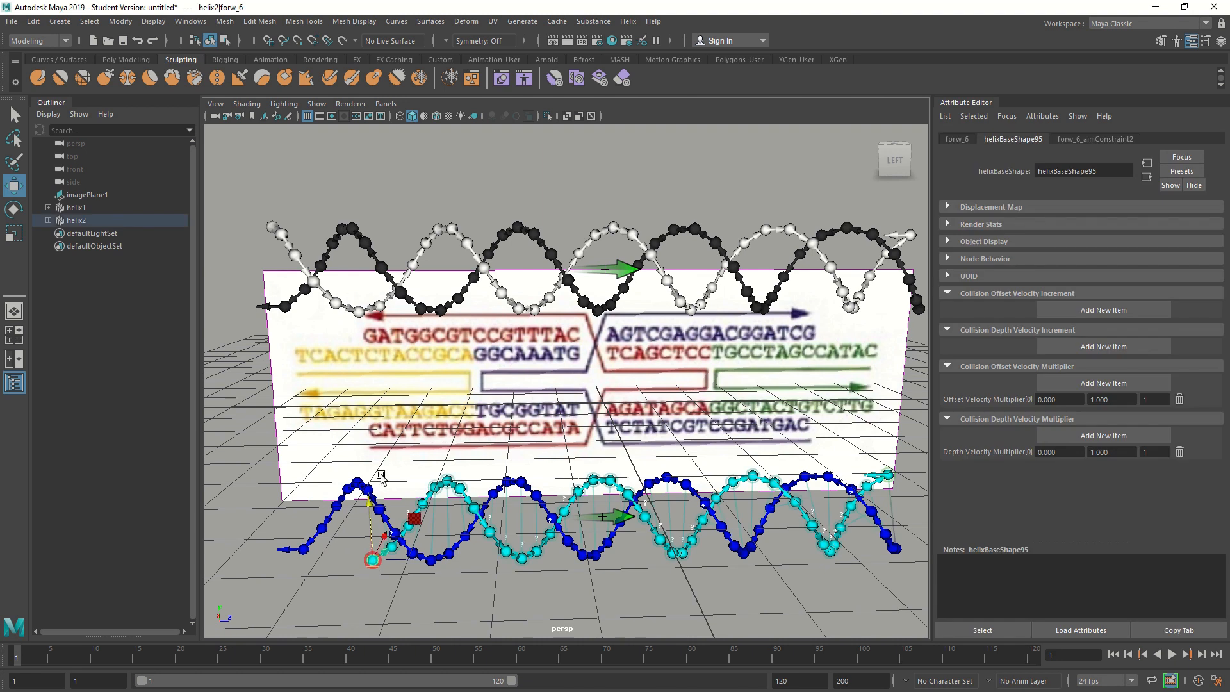
{"action": "left_click", "coordinate": [628, 22]}
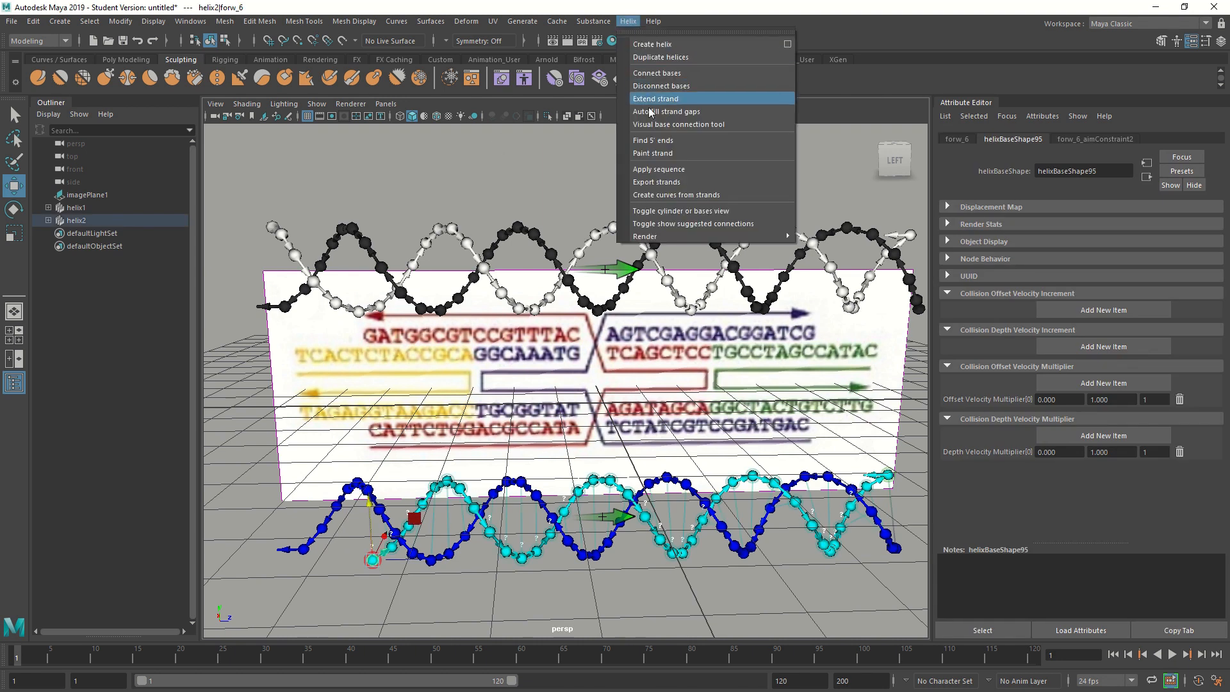
{"action": "left_click", "coordinate": [658, 169]}
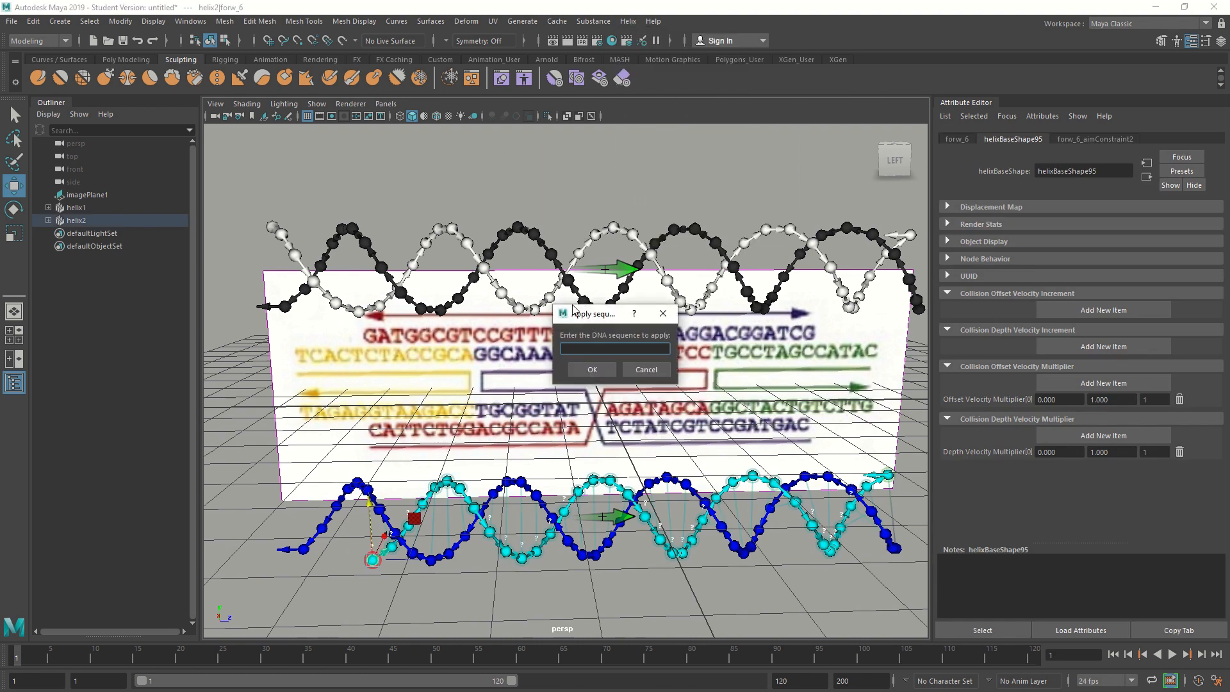
{"action": "left_click_drag", "start_coordinate": [571, 308], "coordinate": [522, 265]}
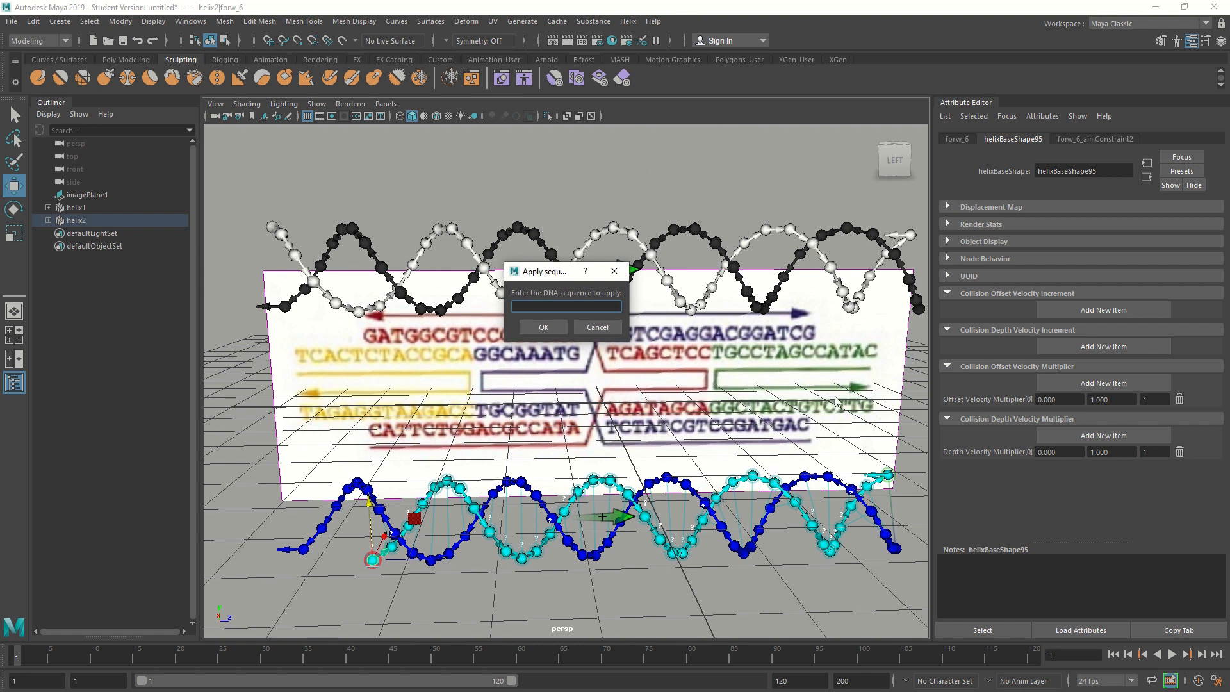
{"action": "type", "text": "CA"}
{"action": "type", "text": "TTCTGG"}
{"action": "type", "text": "ACGCC"}
{"action": "type", "text": "CA"}
{"action": "type", "text": "GG"}
{"action": "type", "text": "C"}
{"action": "type", "text": "T"}
{"action": "type", "text": "AC"}
{"action": "type", "text": "T"}
{"action": "type", "text": "GT"}
{"action": "type", "text": "C"}
{"action": "type", "text": "TTG"}
{"action": "left_click", "coordinate": [546, 330]}
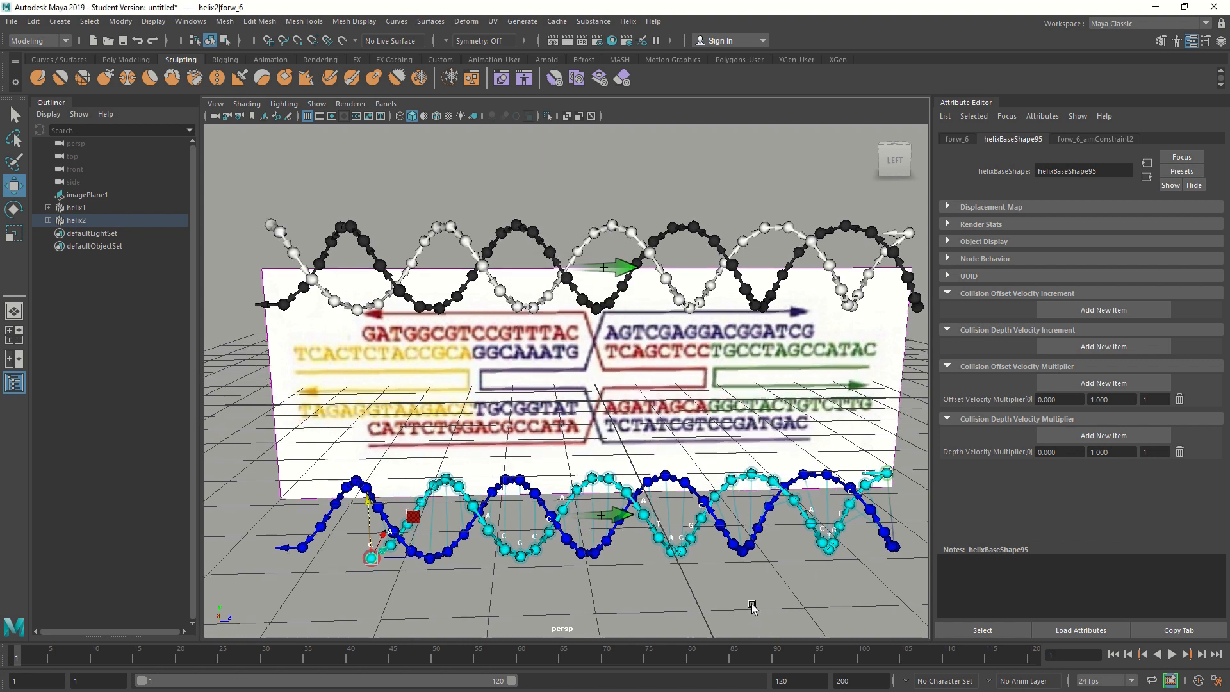
Examine the base letters along helix2's cyan strand up to its end and compare them with the tile image's lower sequences.
{"action": "middle_click_drag", "start_coordinate": [752, 606], "coordinate": [557, 551], "text": "alt"}
{"action": "left_click_drag", "start_coordinate": [680, 526], "coordinate": [659, 511], "text": "alt"}
{"action": "right_click_drag", "start_coordinate": [659, 511], "coordinate": [781, 491], "text": "alt"}
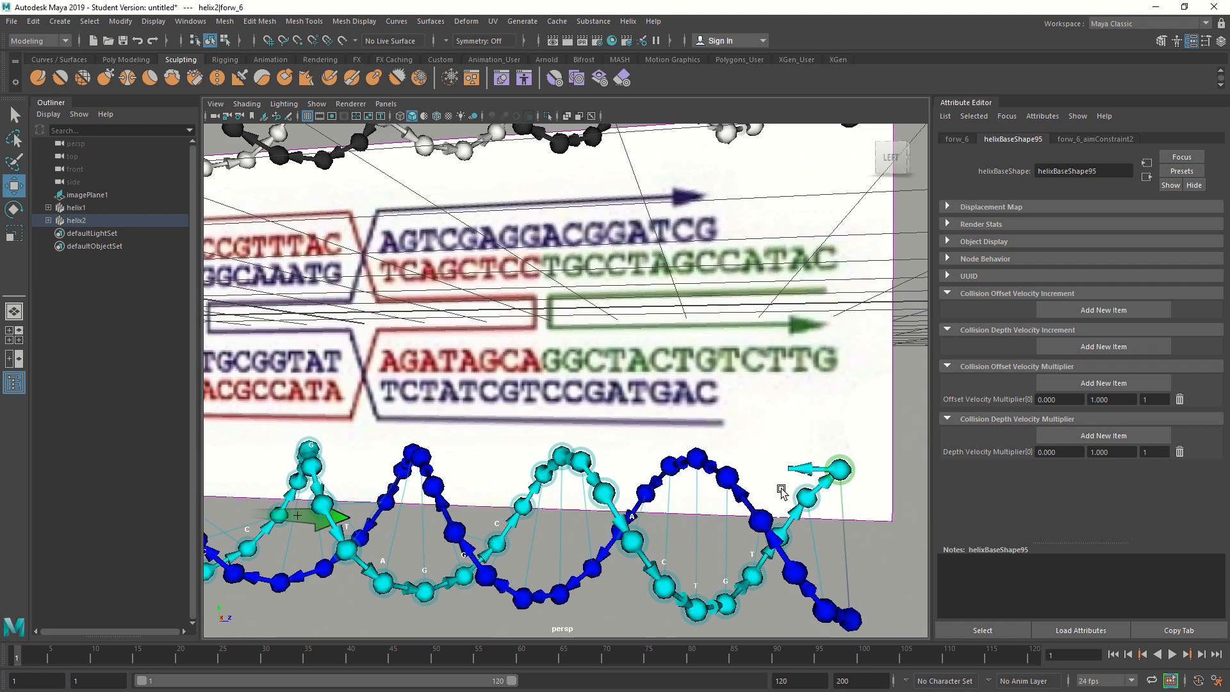
{"action": "scroll", "coordinate": [811, 495], "scroll_direction": "up", "scroll_amount": 3}
{"action": "middle_click_drag", "start_coordinate": [810, 495], "coordinate": [613, 467], "text": "alt"}
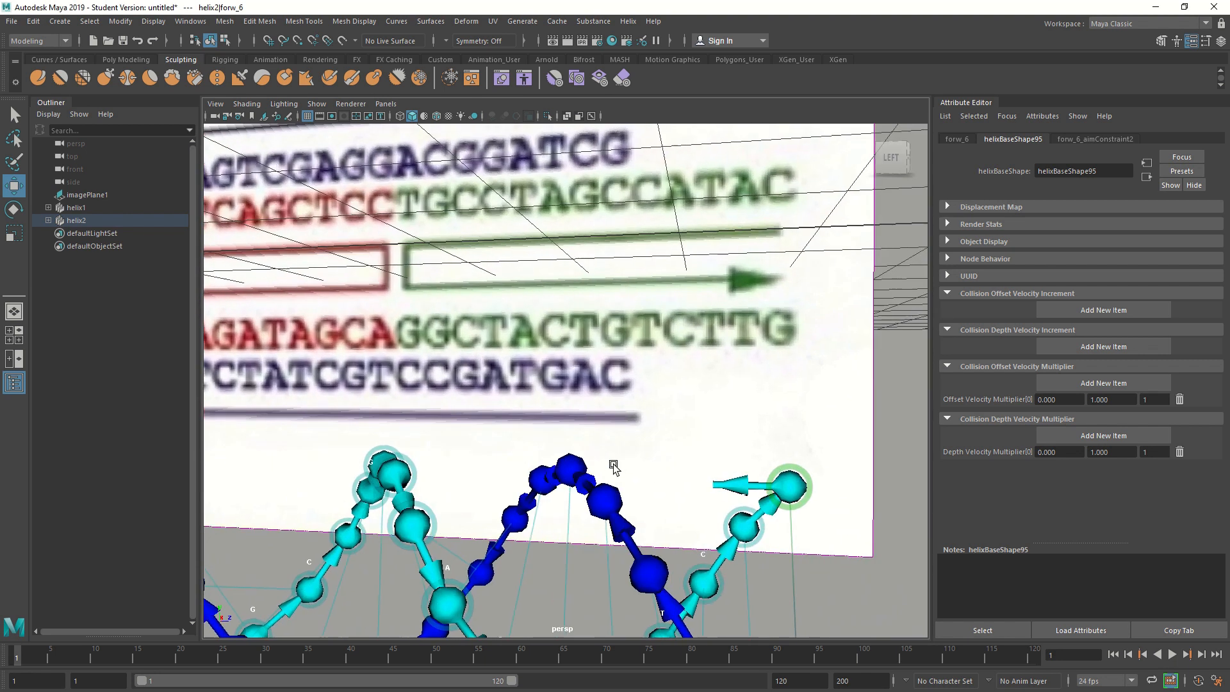
{"action": "left_click_drag", "start_coordinate": [614, 467], "coordinate": [719, 406], "text": "alt"}
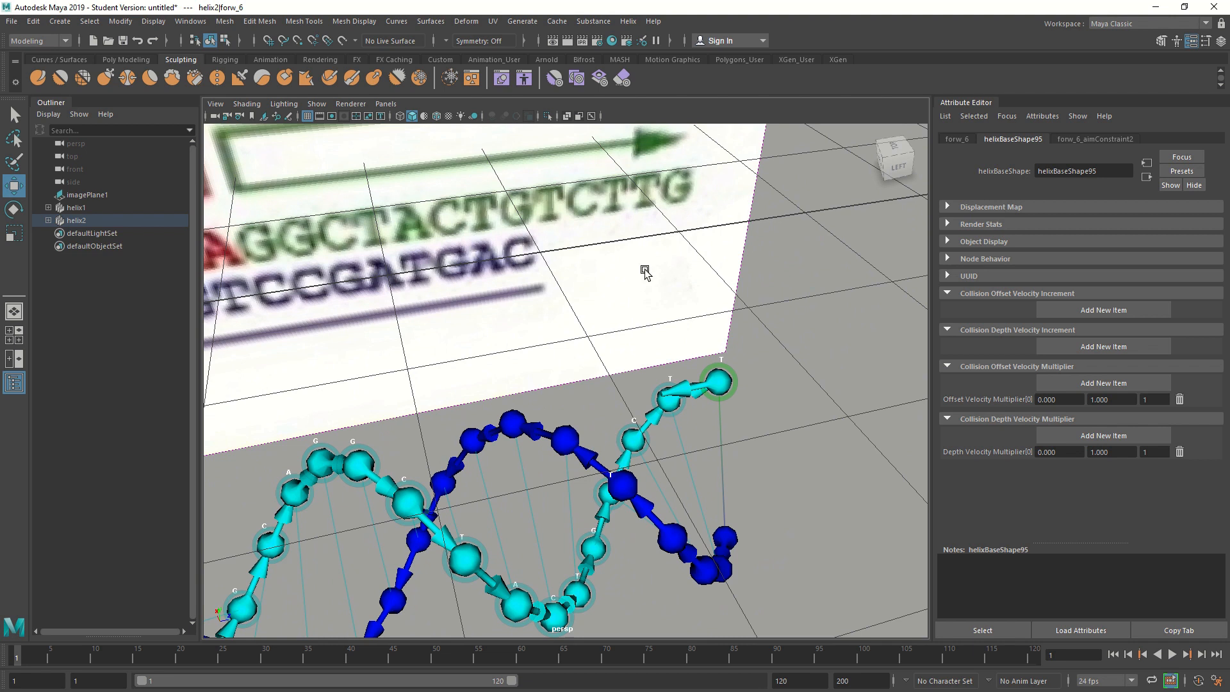
{"action": "left_click_drag", "start_coordinate": [626, 408], "coordinate": [587, 404], "text": "alt"}
{"action": "middle_click_drag", "start_coordinate": [605, 402], "coordinate": [720, 391], "text": "alt"}
{"action": "right_click_drag", "start_coordinate": [720, 391], "coordinate": [530, 407], "text": "alt"}
{"action": "left_click_drag", "start_coordinate": [546, 406], "coordinate": [532, 406], "text": "alt"}
{"action": "middle_click_drag", "start_coordinate": [533, 406], "coordinate": [764, 410], "text": "alt"}
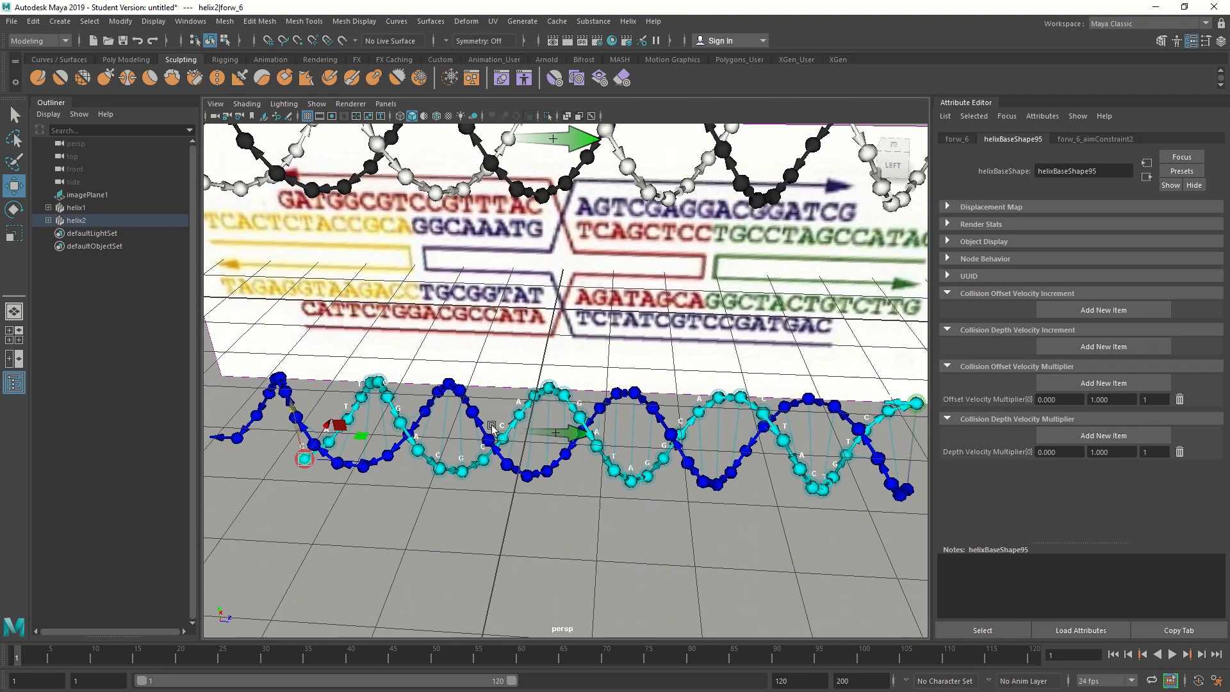
{"action": "middle_click_drag", "start_coordinate": [490, 427], "coordinate": [579, 437], "text": "alt"}
{"action": "left_click_drag", "start_coordinate": [339, 504], "coordinate": [349, 485], "text": "alt"}
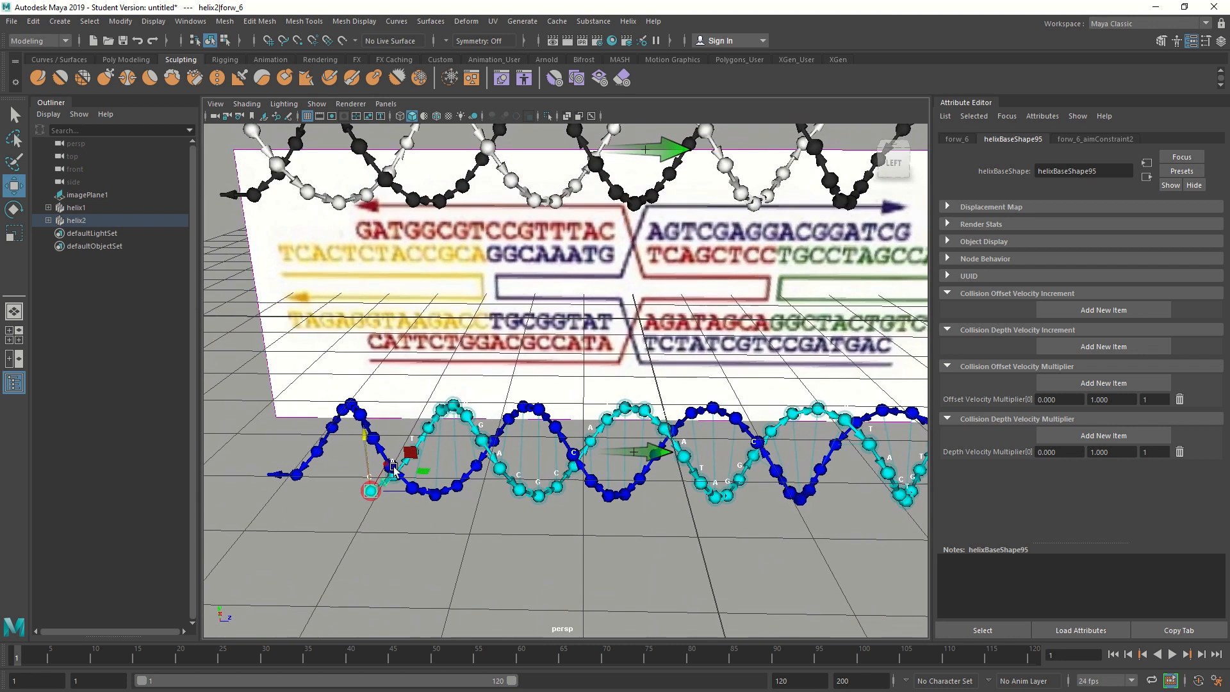
Delete the five highest-numbered bases, backw_42 to backw_38, from the end of helix2's blue strand near the green sequence.
{"action": "right_click_drag", "start_coordinate": [549, 391], "coordinate": [587, 375], "text": "alt"}
{"action": "scroll", "coordinate": [543, 373], "scroll_direction": "down", "scroll_amount": 1}
{"action": "middle_click_drag", "start_coordinate": [517, 362], "coordinate": [170, 362], "text": "alt"}
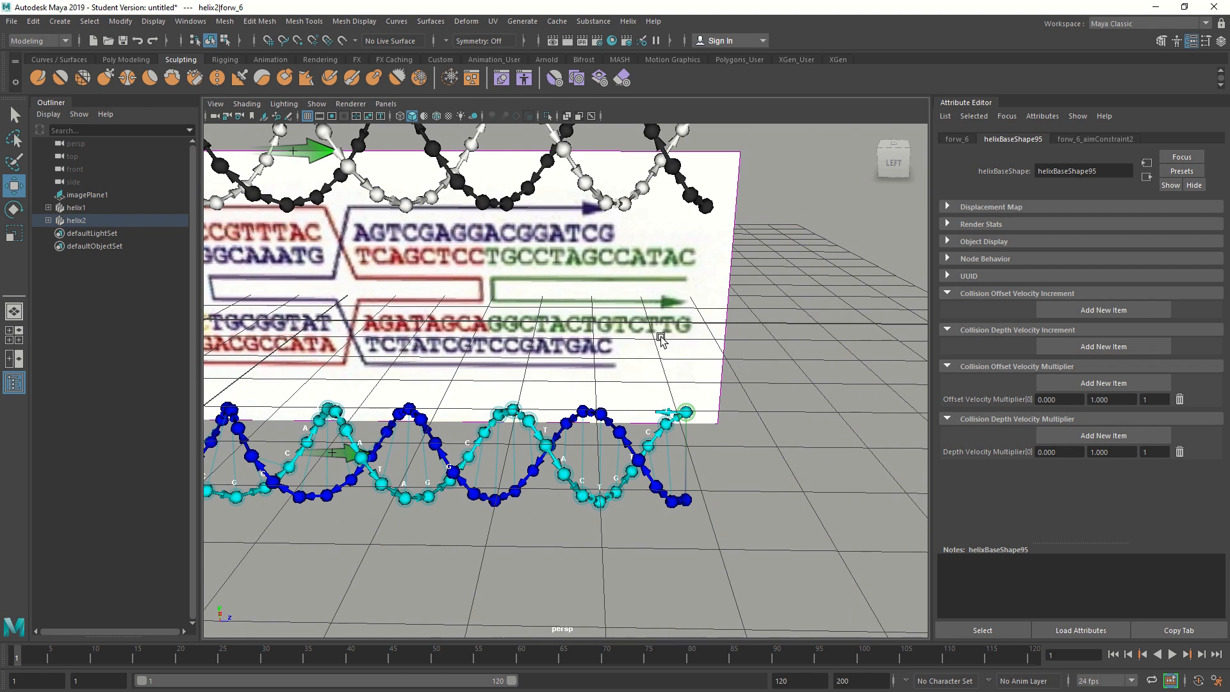
{"action": "left_click", "coordinate": [716, 502]}
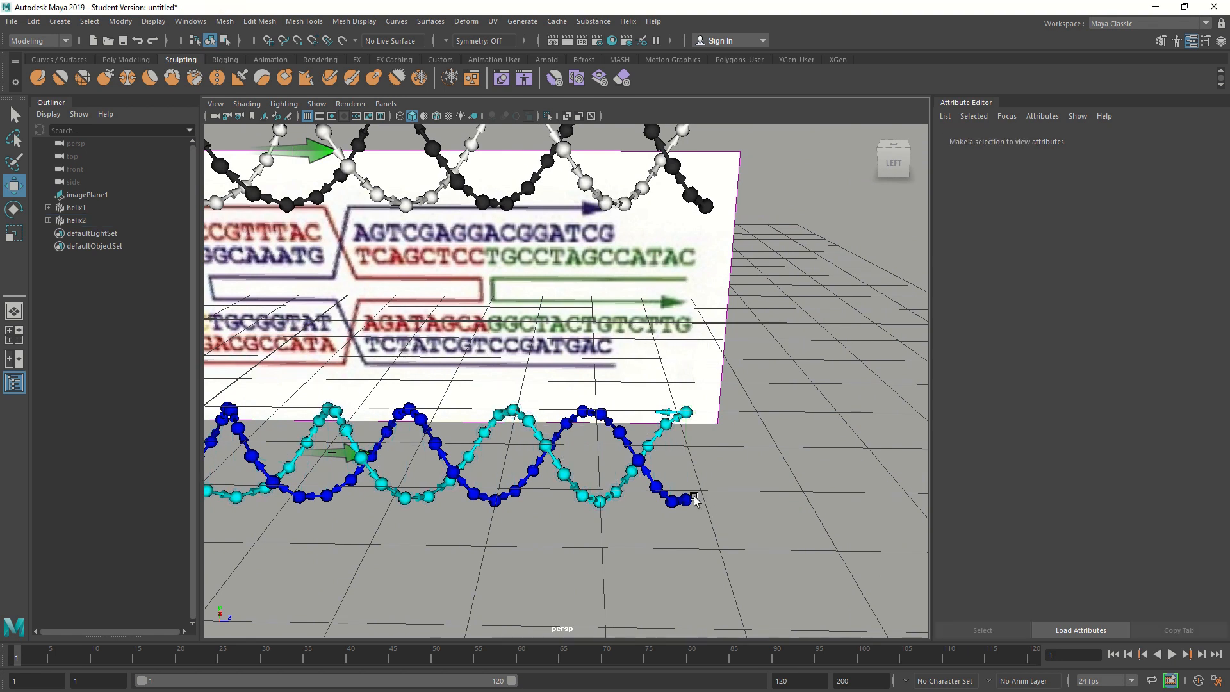
{"action": "left_click", "coordinate": [683, 501]}
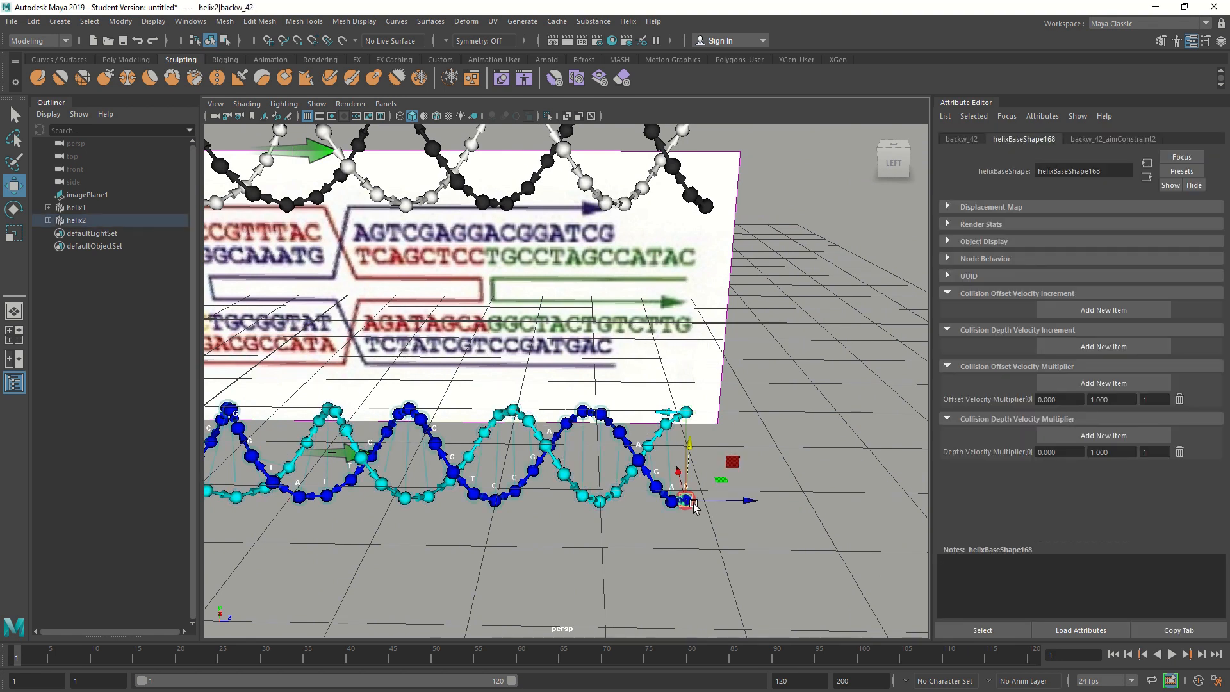
{"action": "key", "text": "Delete"}
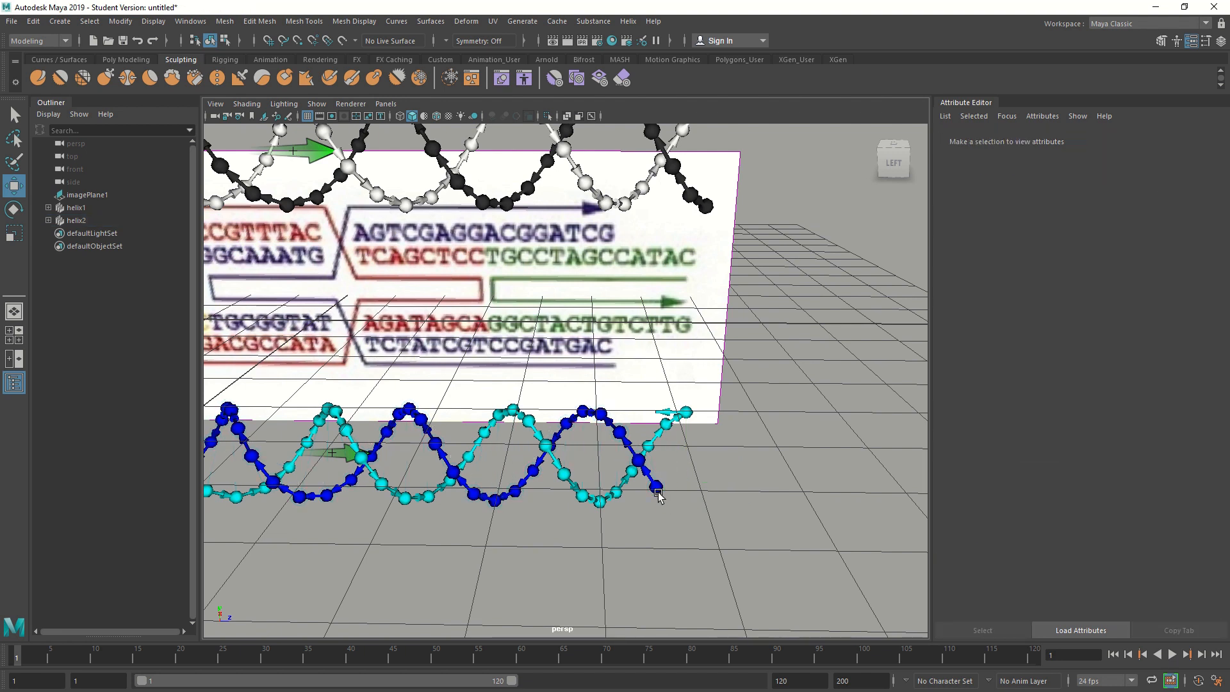
{"action": "left_click", "coordinate": [657, 489]}
{"action": "key", "text": "Delete"}
{"action": "left_click", "coordinate": [639, 461]}
{"action": "key", "text": "Delete"}
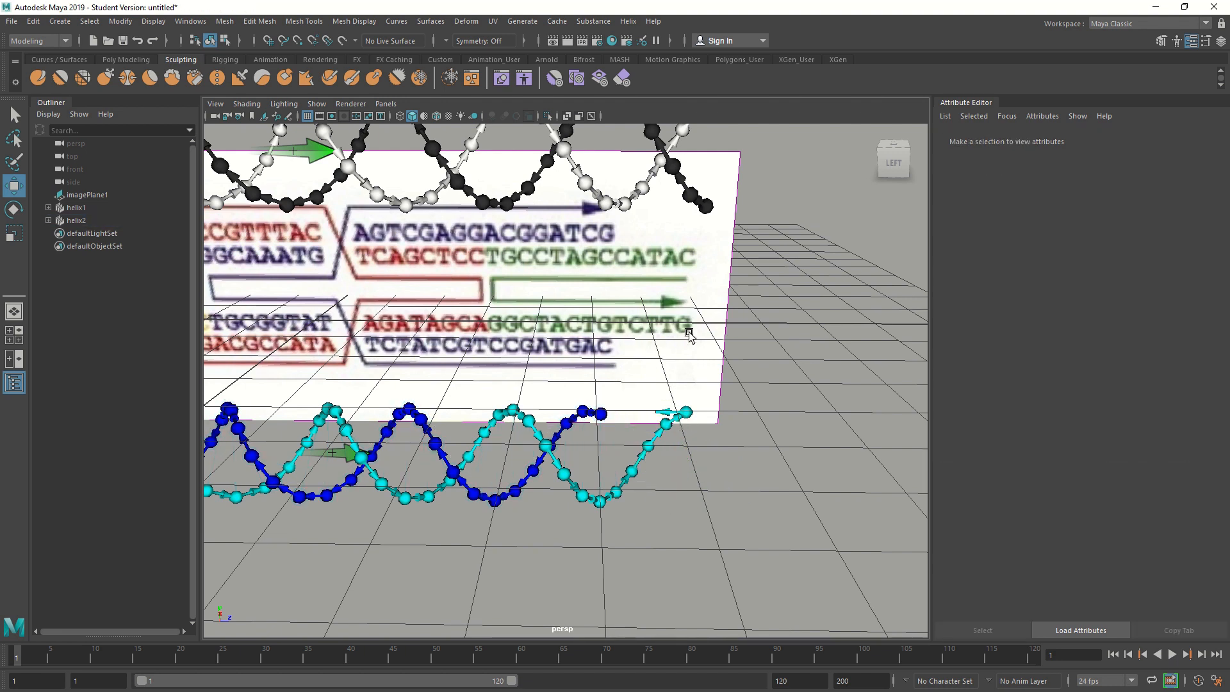
Delete the last five bases, forw_42 to forw_38, from helix1's white strand.
{"action": "middle_click_drag", "start_coordinate": [690, 336], "coordinate": [675, 493], "text": "alt"}
{"action": "left_click_drag", "start_coordinate": [675, 493], "coordinate": [664, 455], "text": "alt"}
{"action": "mouse_move", "coordinate": [610, 420]}
{"action": "left_mouse_down", "text": "alt"}
{"action": "mouse_move", "coordinate": [618, 414]}
{"action": "mouse_move", "coordinate": [598, 405]}
{"action": "left_mouse_up", "text": "alt"}
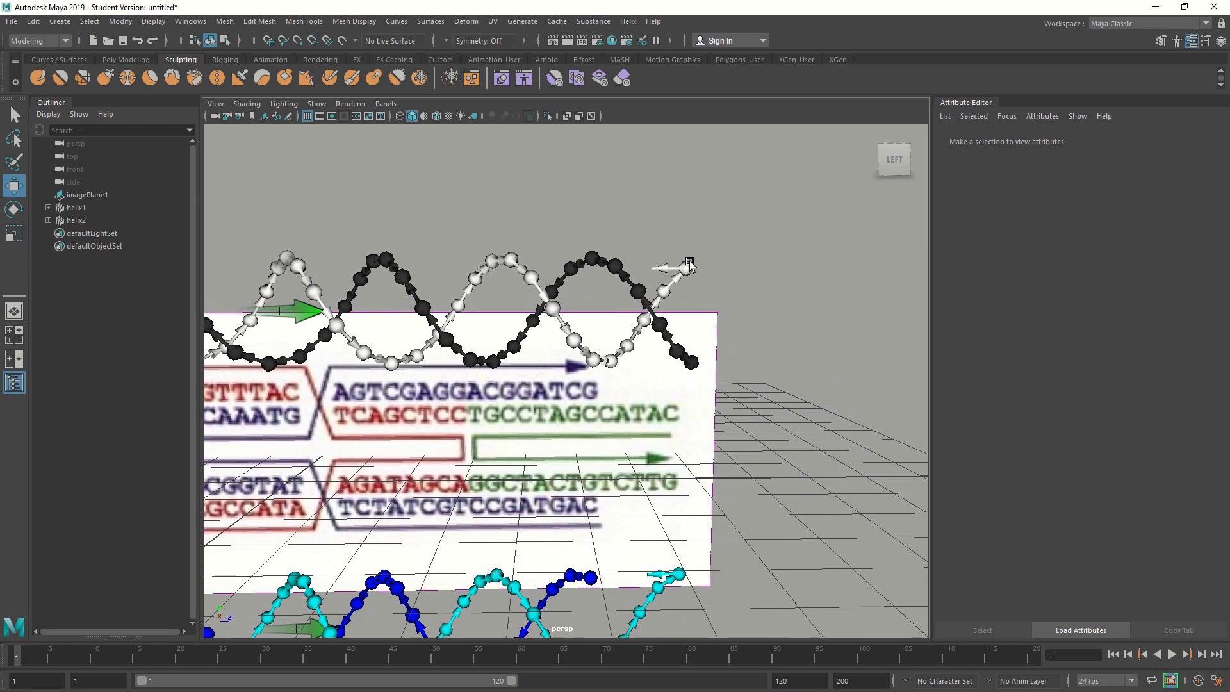
{"action": "left_click", "coordinate": [687, 268]}
{"action": "key", "text": "Delete"}
{"action": "left_click", "coordinate": [664, 291]}
{"action": "key", "text": "Delete"}
{"action": "left_click", "coordinate": [641, 321]}
{"action": "key", "text": "Delete"}
{"action": "left_click", "coordinate": [627, 345]}
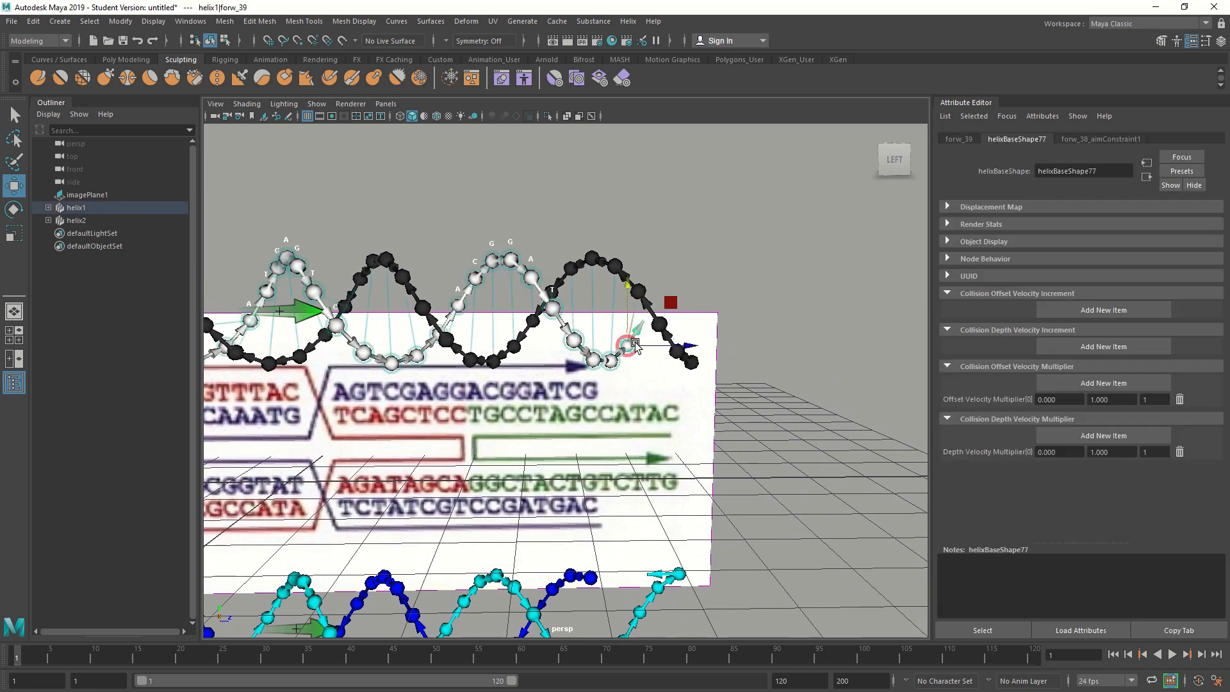
{"action": "key", "text": "Delete"}
{"action": "left_click", "coordinate": [611, 360]}
{"action": "key", "text": "Delete"}
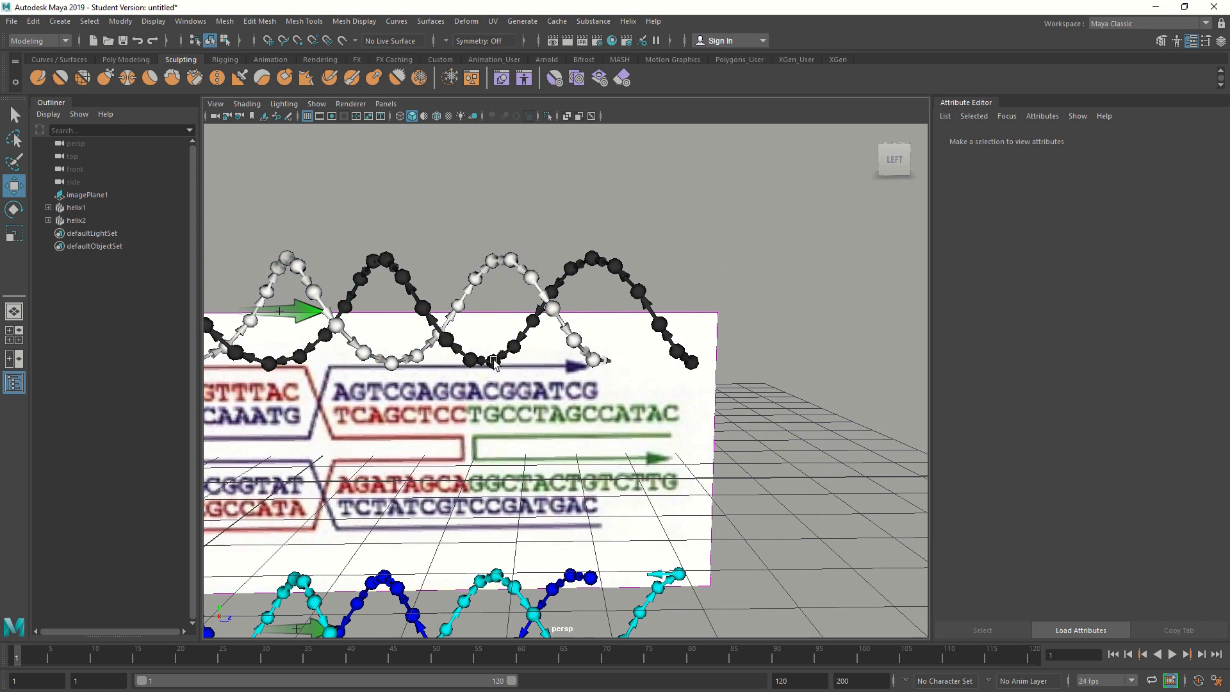
Delete the five bases at the arrow end of helix1's black strand so that it starts above the red GATGGCG sequence.
{"action": "middle_click_drag", "start_coordinate": [532, 385], "coordinate": [752, 426], "text": "alt"}
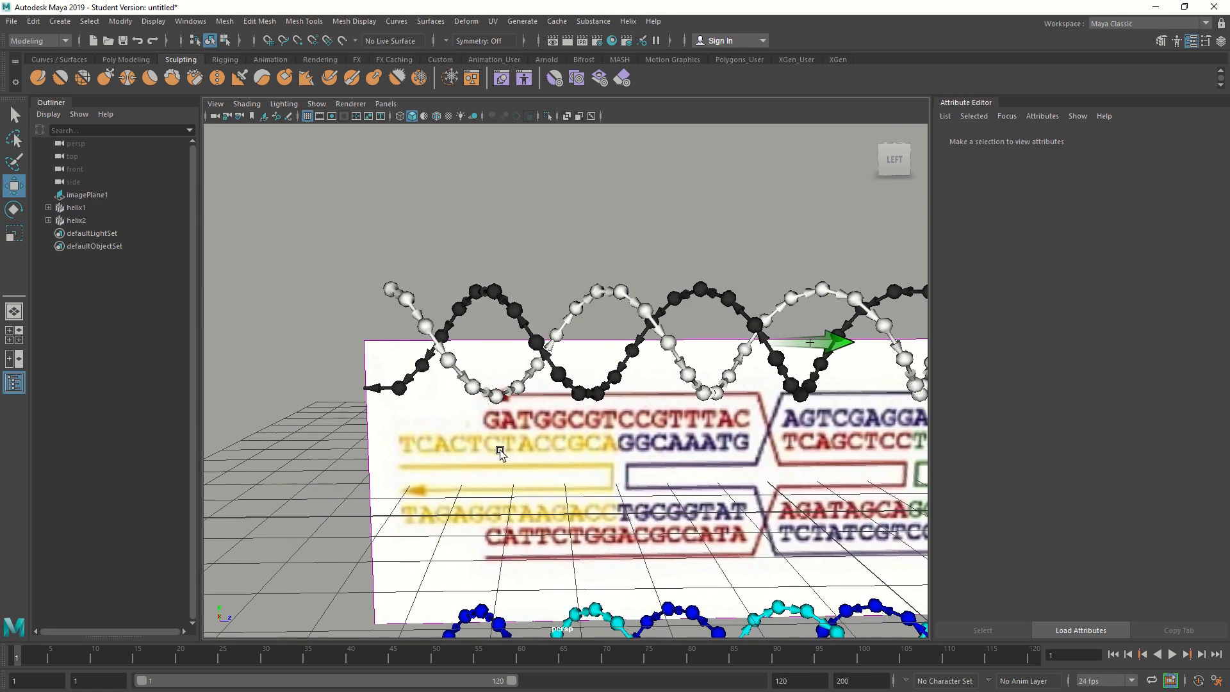
{"action": "middle_click_drag", "start_coordinate": [500, 449], "coordinate": [536, 445], "text": "alt"}
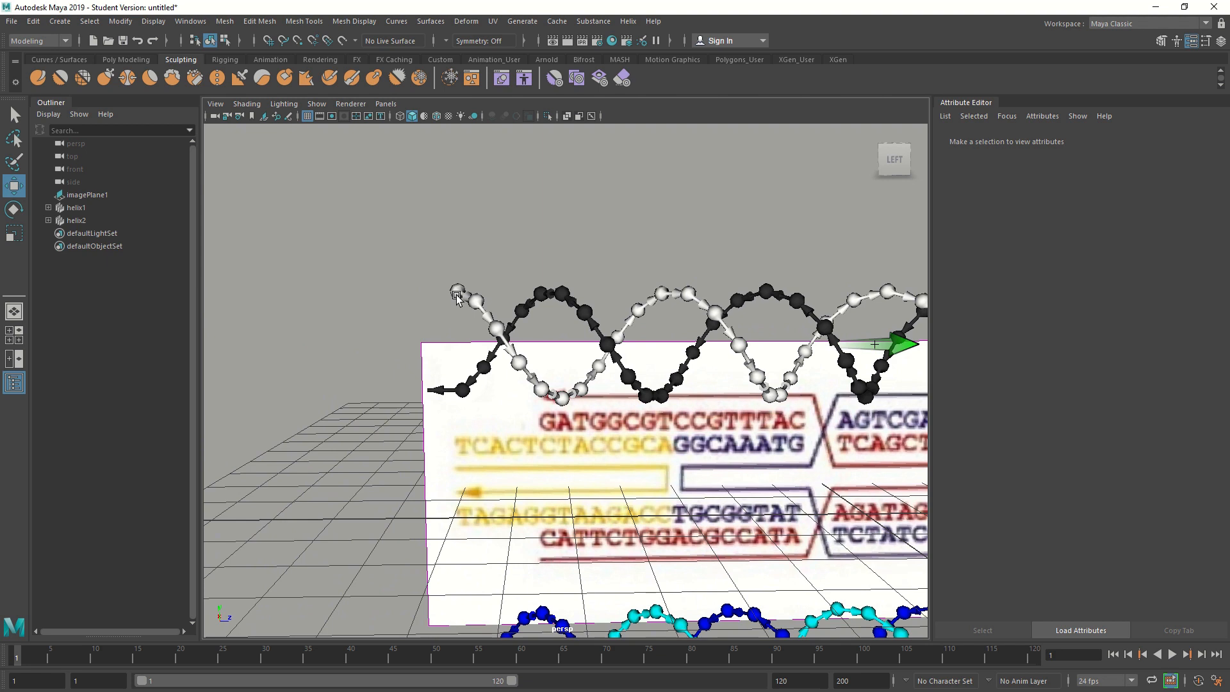
{"action": "left_click_drag", "start_coordinate": [551, 528], "coordinate": [552, 510], "text": "alt"}
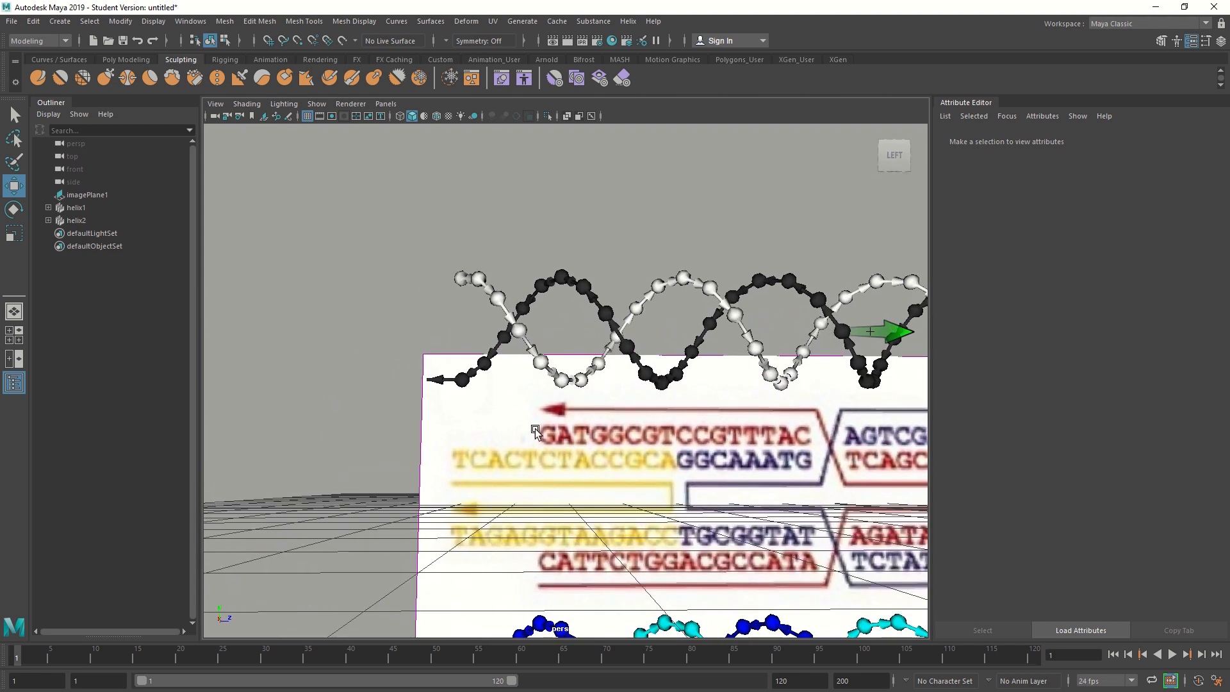
{"action": "left_click", "coordinate": [460, 377]}
{"action": "key", "text": "Delete"}
{"action": "left_click", "coordinate": [482, 364]}
{"action": "key", "text": "Delete"}
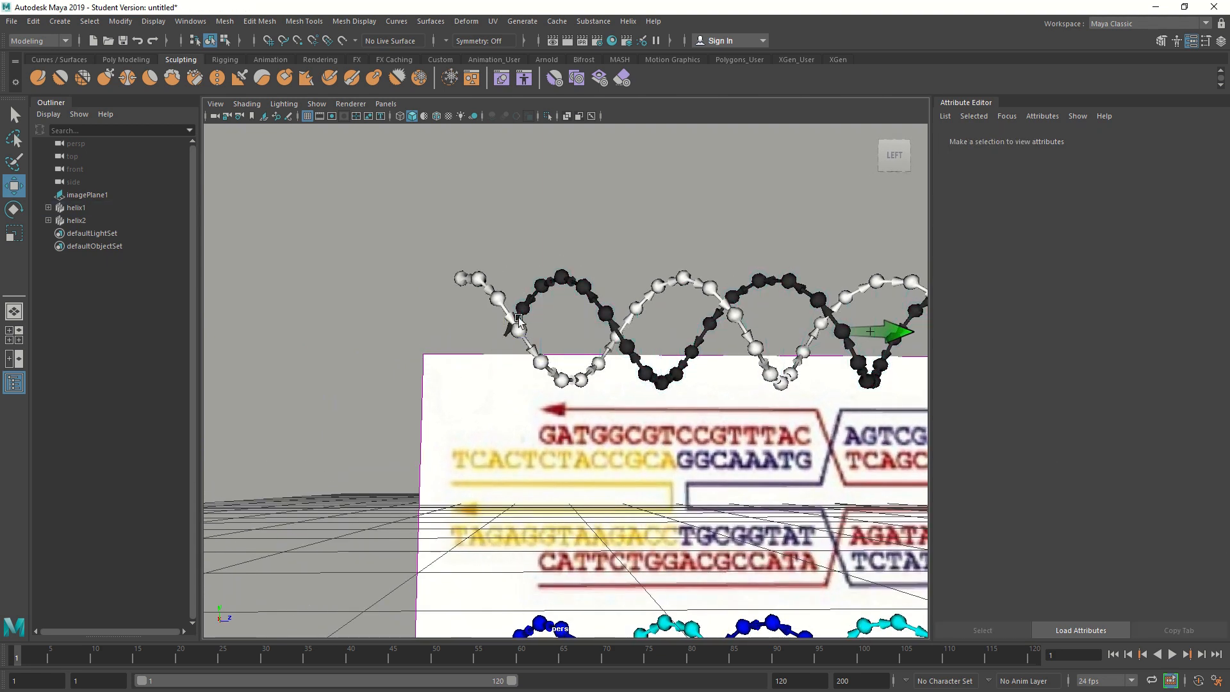
{"action": "left_click", "coordinate": [540, 285]}
{"action": "key", "text": "Delete"}
Apply the sequence GAGAT to the overhanging end of helix2's blue strand, starting from base backw_5.
{"action": "middle_click_drag", "start_coordinate": [653, 450], "coordinate": [608, 320], "text": "alt"}
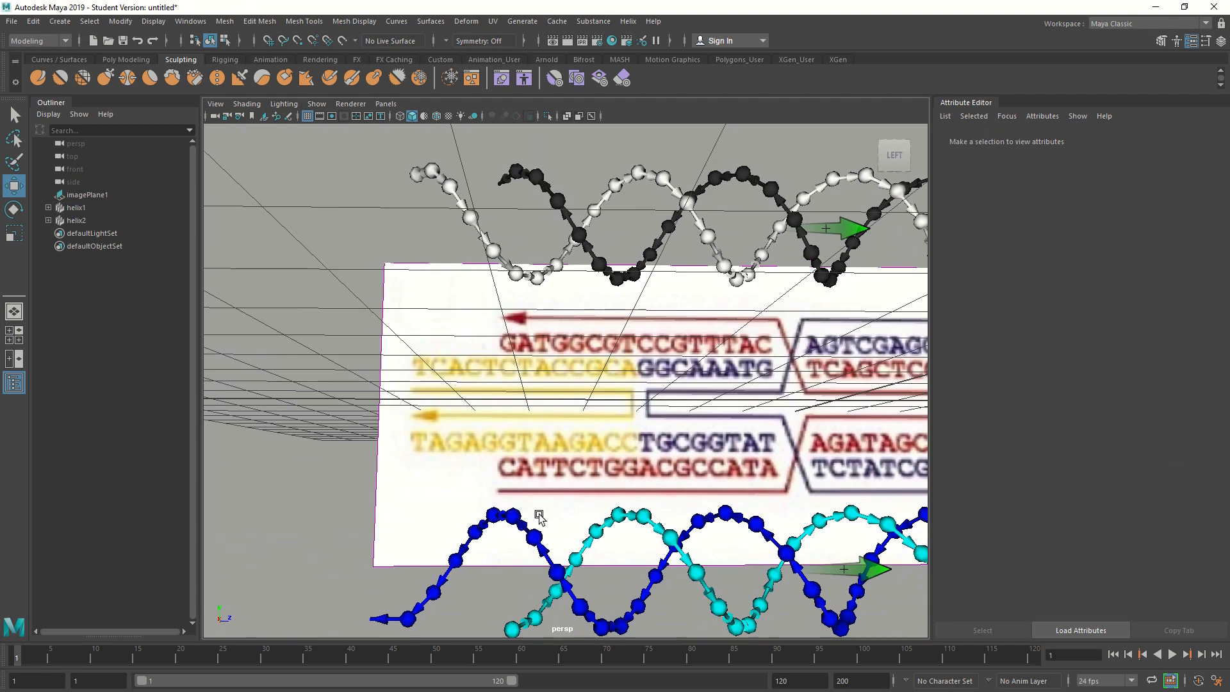
{"action": "left_click", "coordinate": [485, 523]}
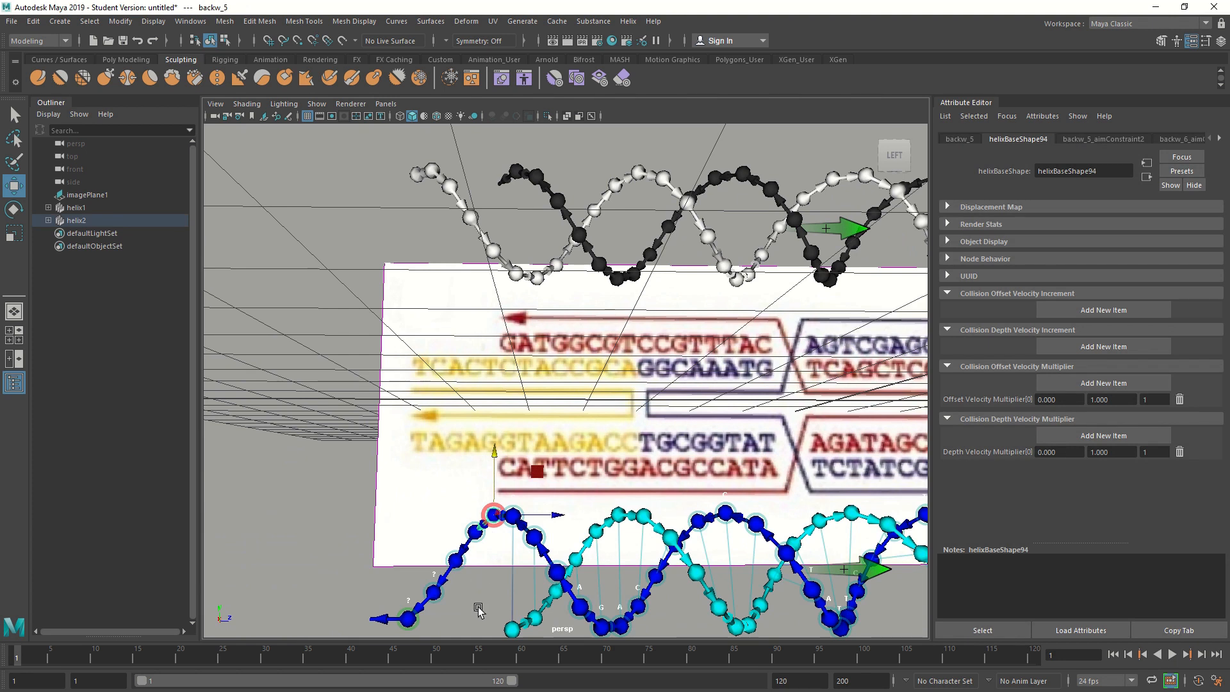
{"action": "middle_click_drag", "start_coordinate": [478, 610], "coordinate": [519, 535], "text": "alt"}
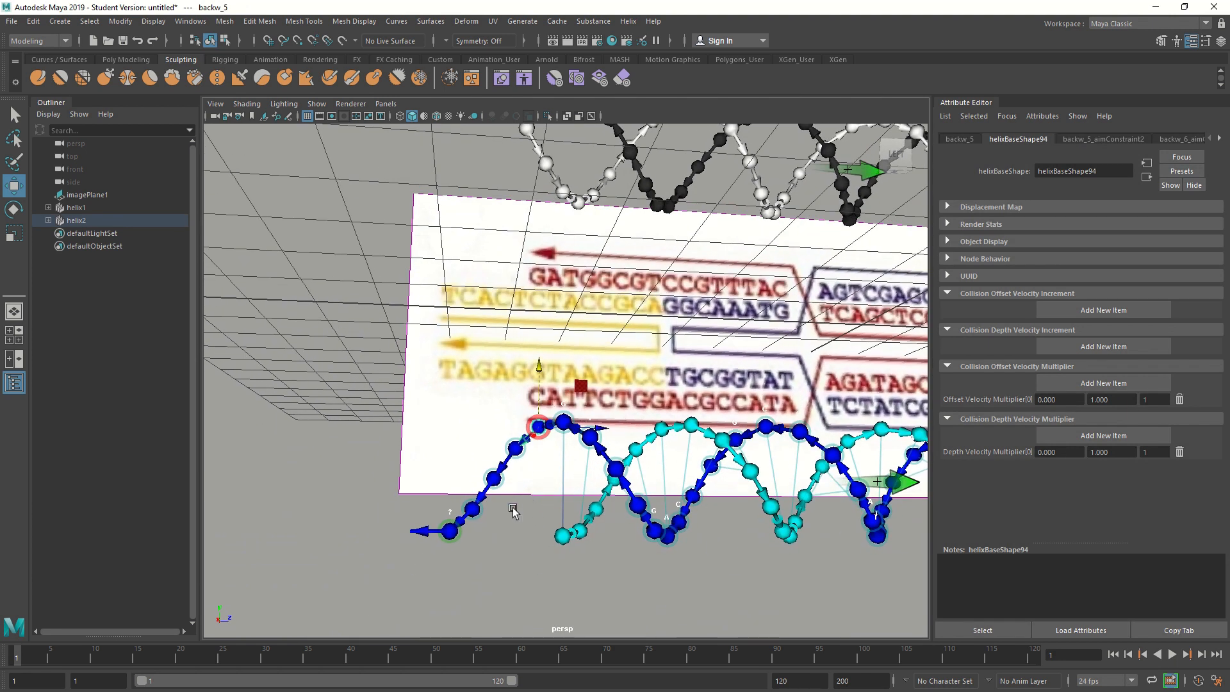
{"action": "scroll", "coordinate": [513, 513], "scroll_direction": "up", "scroll_amount": 2}
{"action": "scroll", "coordinate": [513, 525], "scroll_direction": "up", "scroll_amount": 2}
{"action": "left_click_drag", "start_coordinate": [509, 557], "coordinate": [545, 493], "text": "alt"}
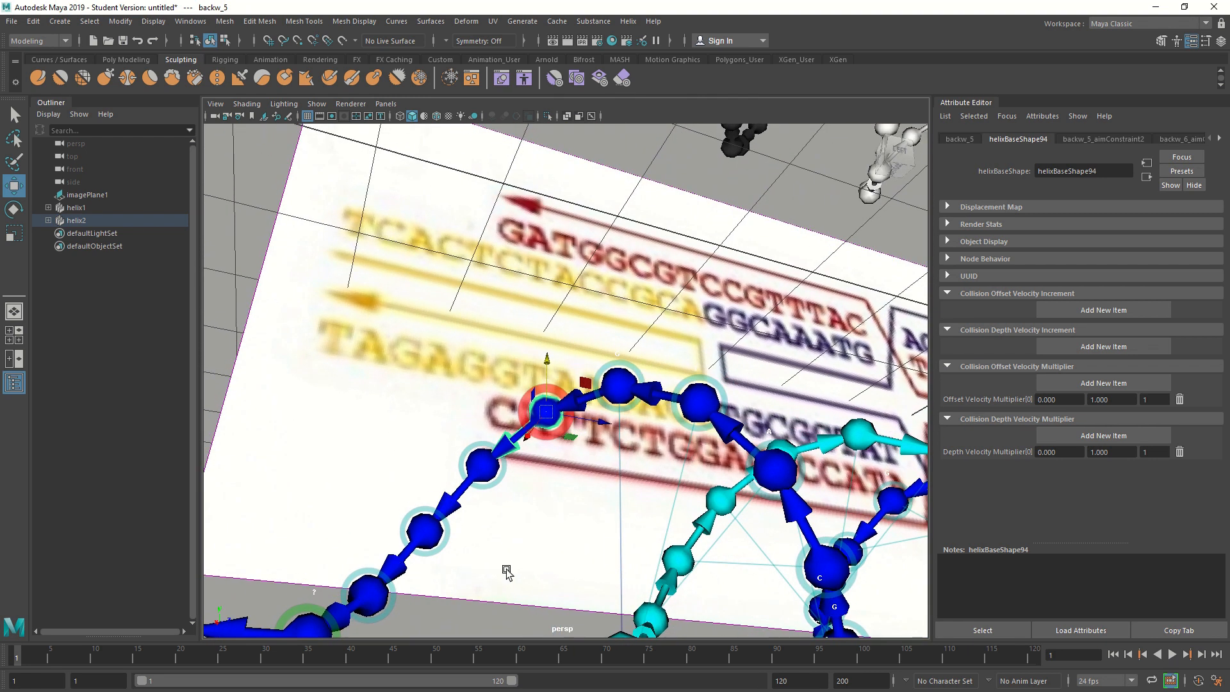
{"action": "left_click_drag", "start_coordinate": [505, 571], "coordinate": [445, 602], "text": "alt"}
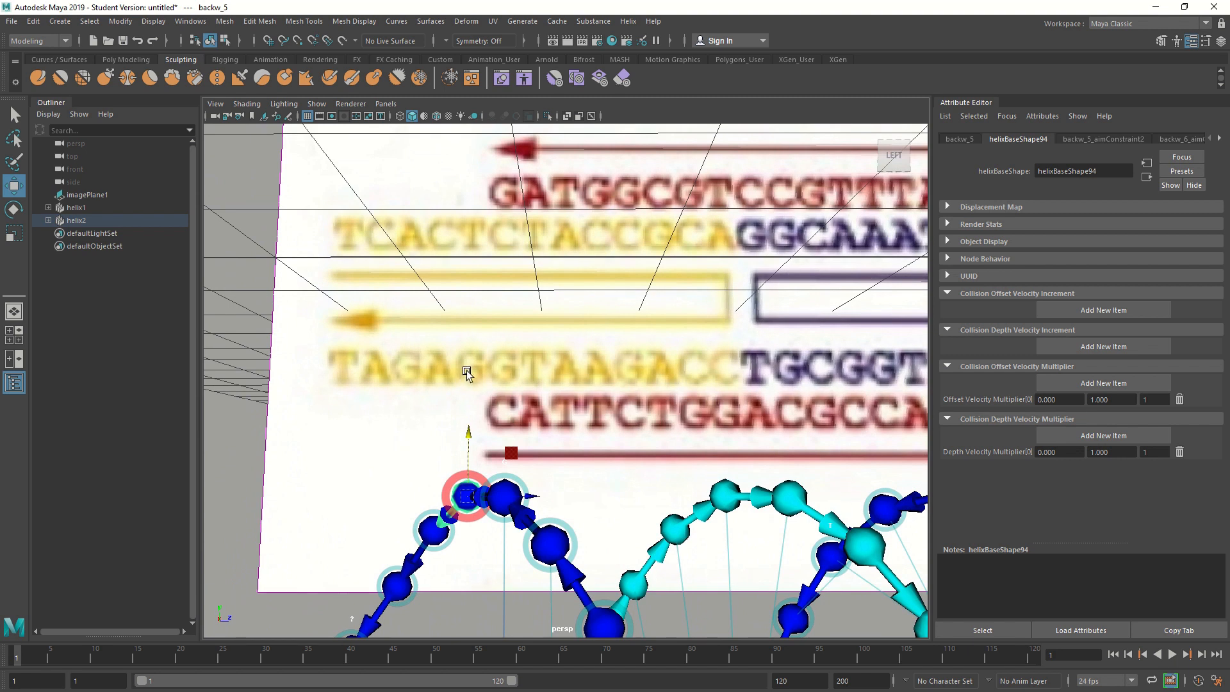
{"action": "scroll", "coordinate": [468, 371], "scroll_direction": "down", "scroll_amount": 3}
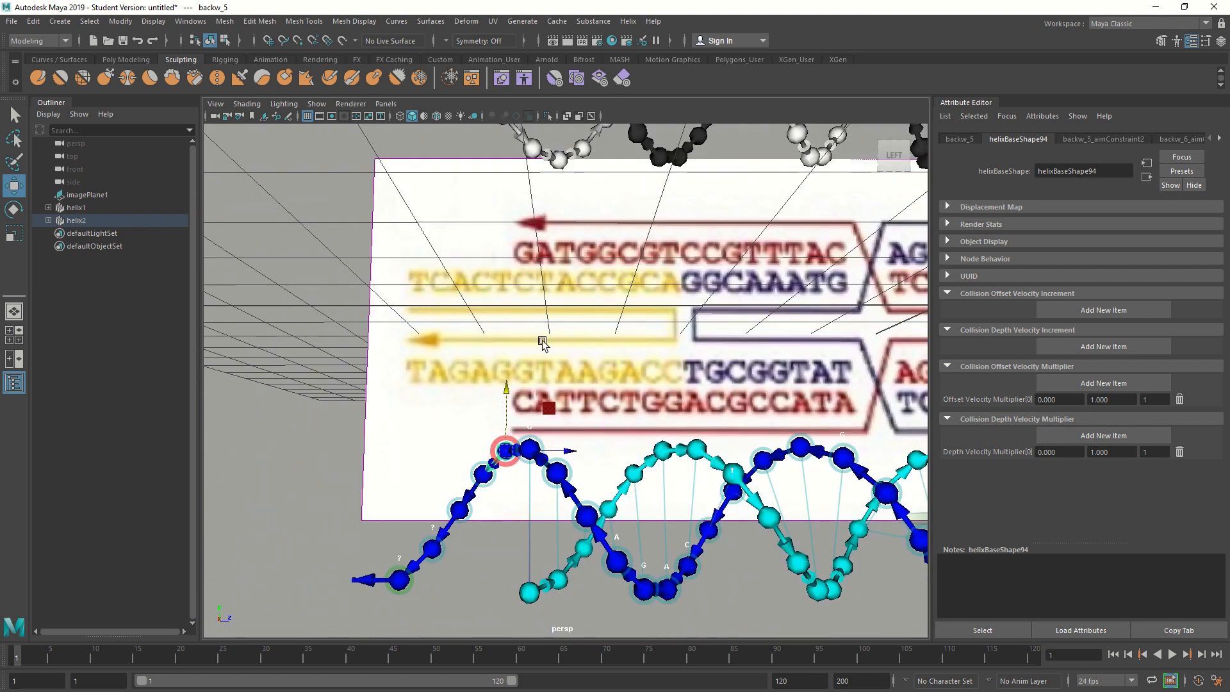
{"action": "left_click", "coordinate": [627, 22]}
{"action": "left_click", "coordinate": [659, 170]}
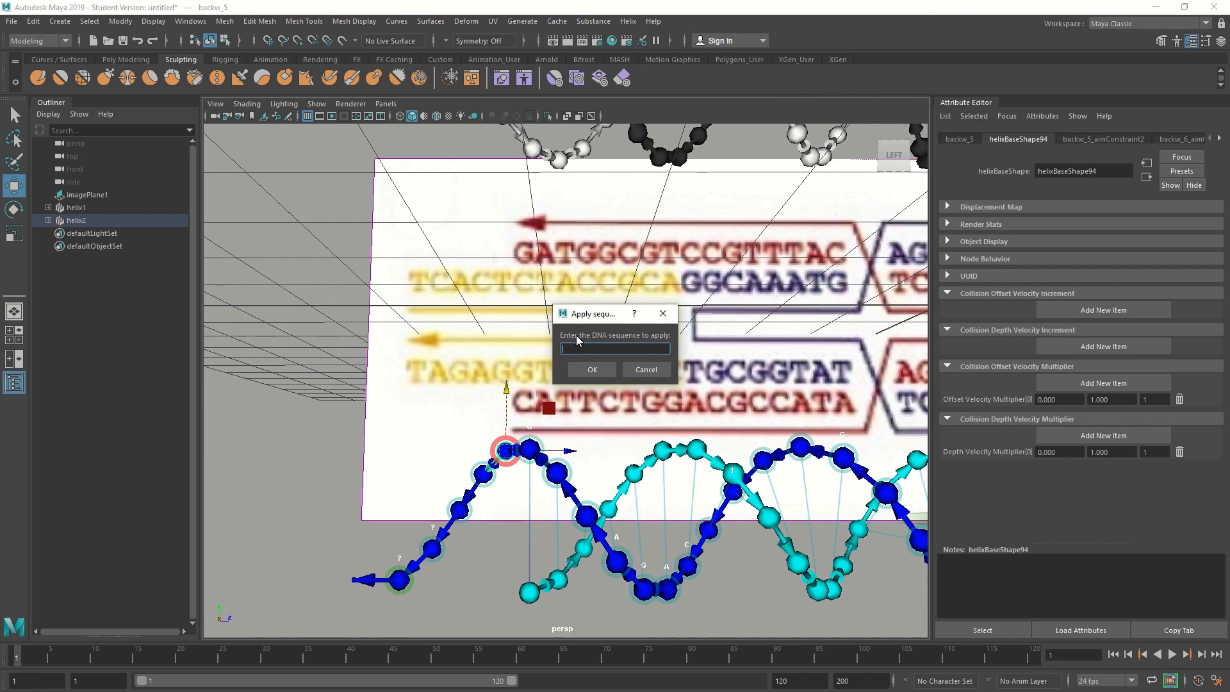
{"action": "type", "text": "GAGAT"}
{"action": "left_click", "coordinate": [588, 370]}
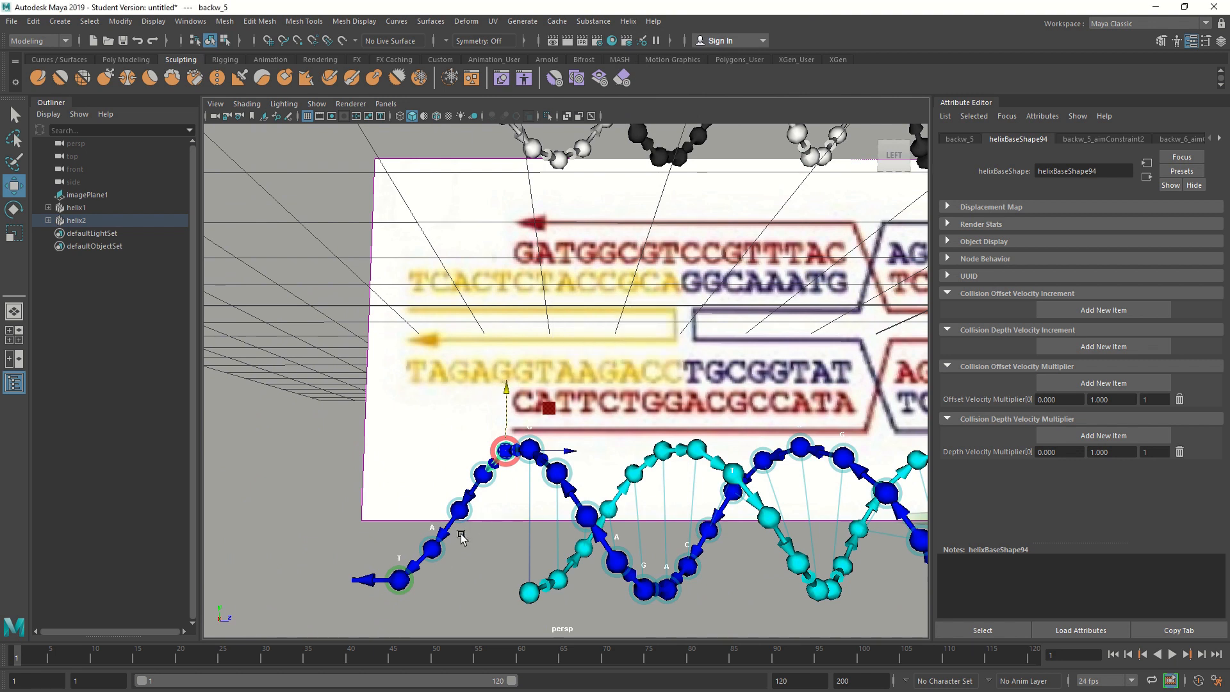
{"action": "scroll", "coordinate": [816, 314], "scroll_direction": "down", "scroll_amount": 5}
{"action": "middle_click_drag", "start_coordinate": [804, 315], "coordinate": [489, 380], "text": "alt"}
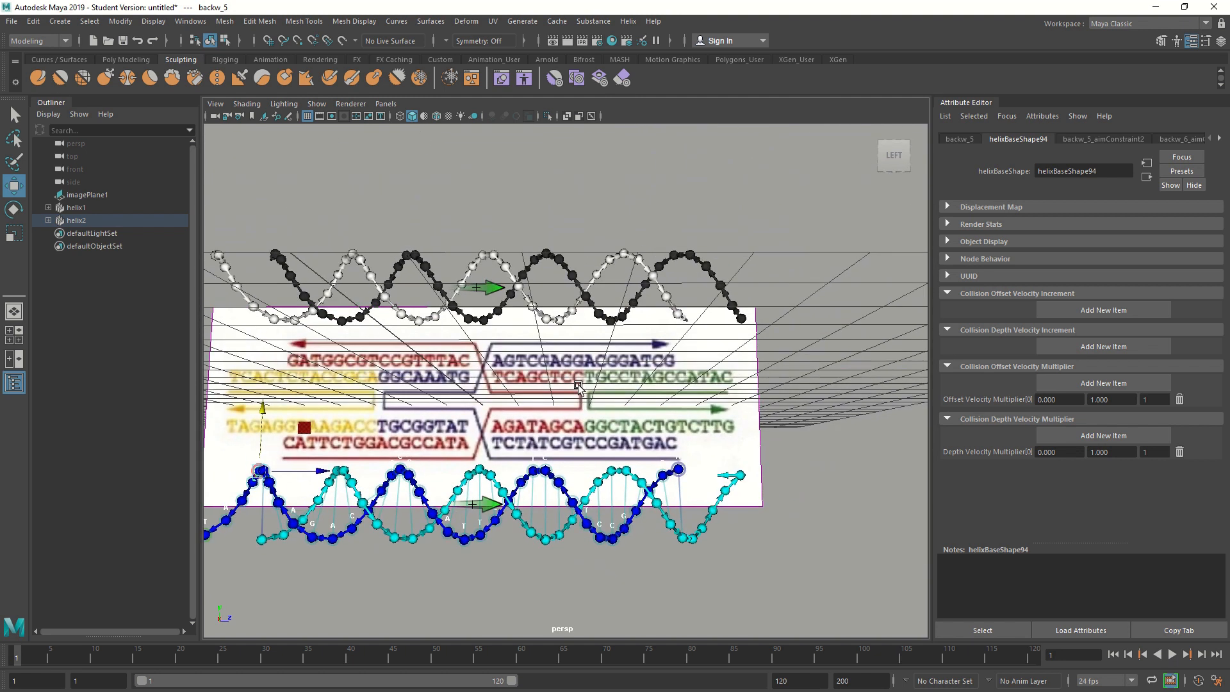
Apply the sequence CATAC to the overhanging end of helix1's black strand, using its end base backw_42.
{"action": "left_click_drag", "start_coordinate": [489, 380], "coordinate": [541, 420], "text": "alt"}
{"action": "scroll", "coordinate": [720, 348], "scroll_direction": "up", "scroll_amount": 5}
{"action": "middle_click_drag", "start_coordinate": [720, 348], "coordinate": [665, 363], "text": "alt"}
{"action": "left_click_drag", "start_coordinate": [664, 363], "coordinate": [633, 328], "text": "alt"}
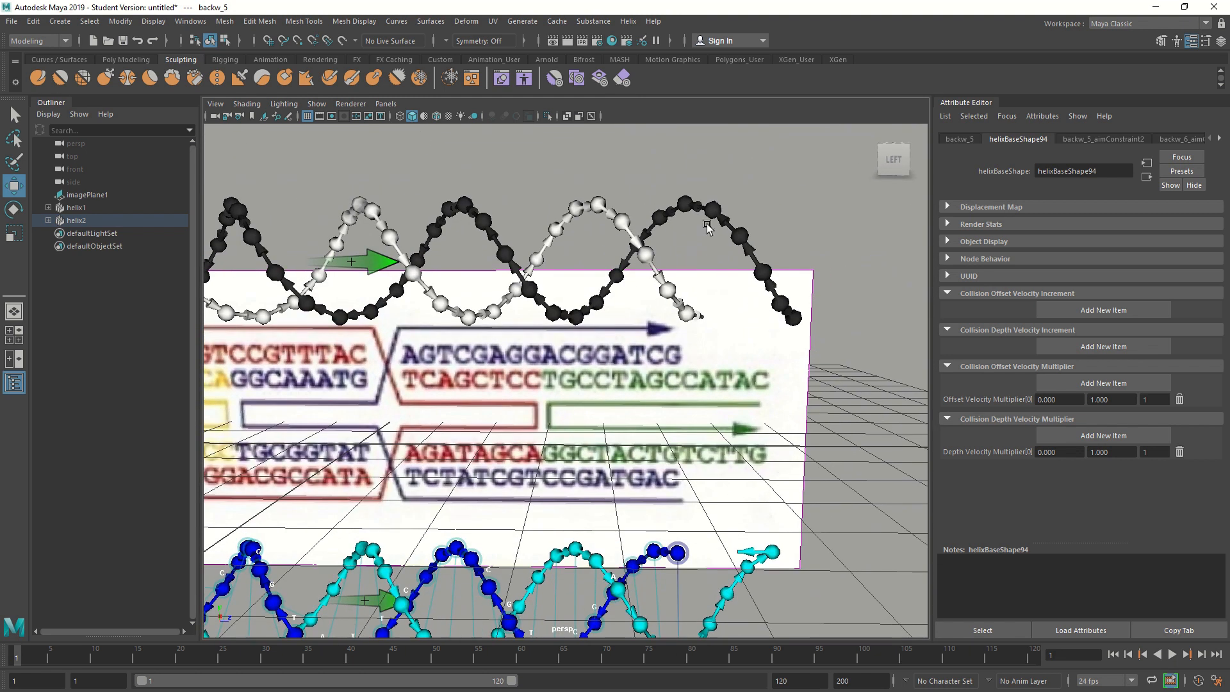
{"action": "left_click", "coordinate": [713, 210]}
{"action": "middle_click_drag", "start_coordinate": [743, 310], "coordinate": [634, 321], "text": "alt"}
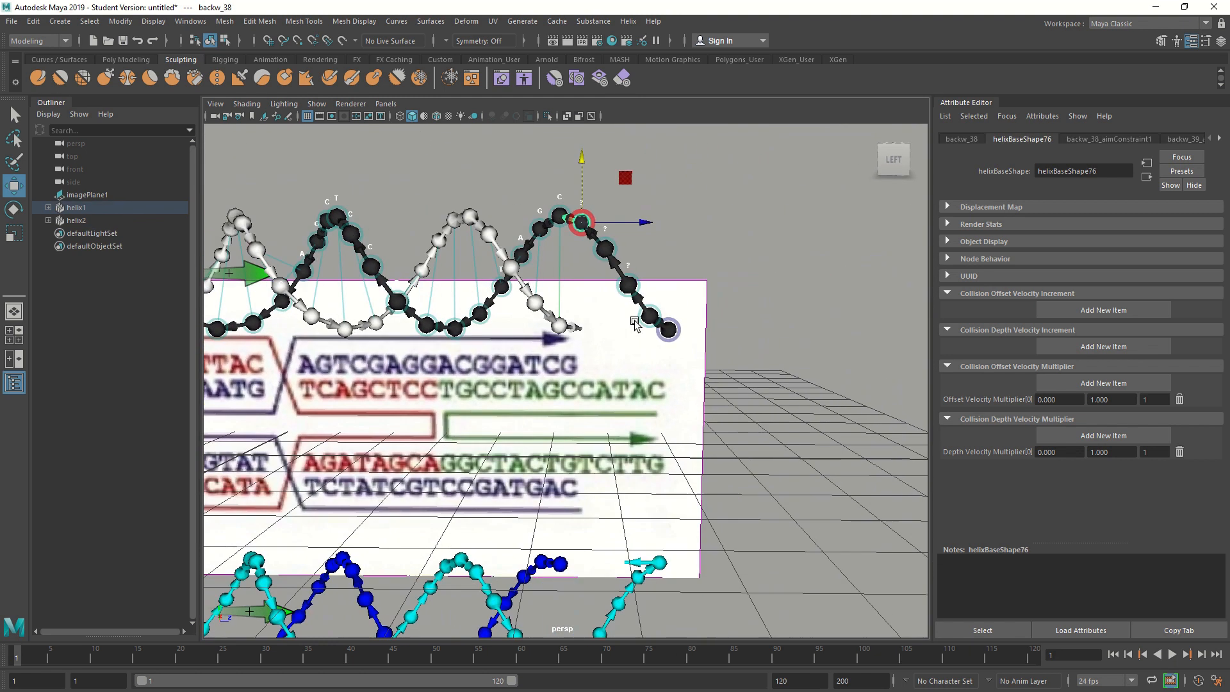
{"action": "left_click", "coordinate": [670, 331]}
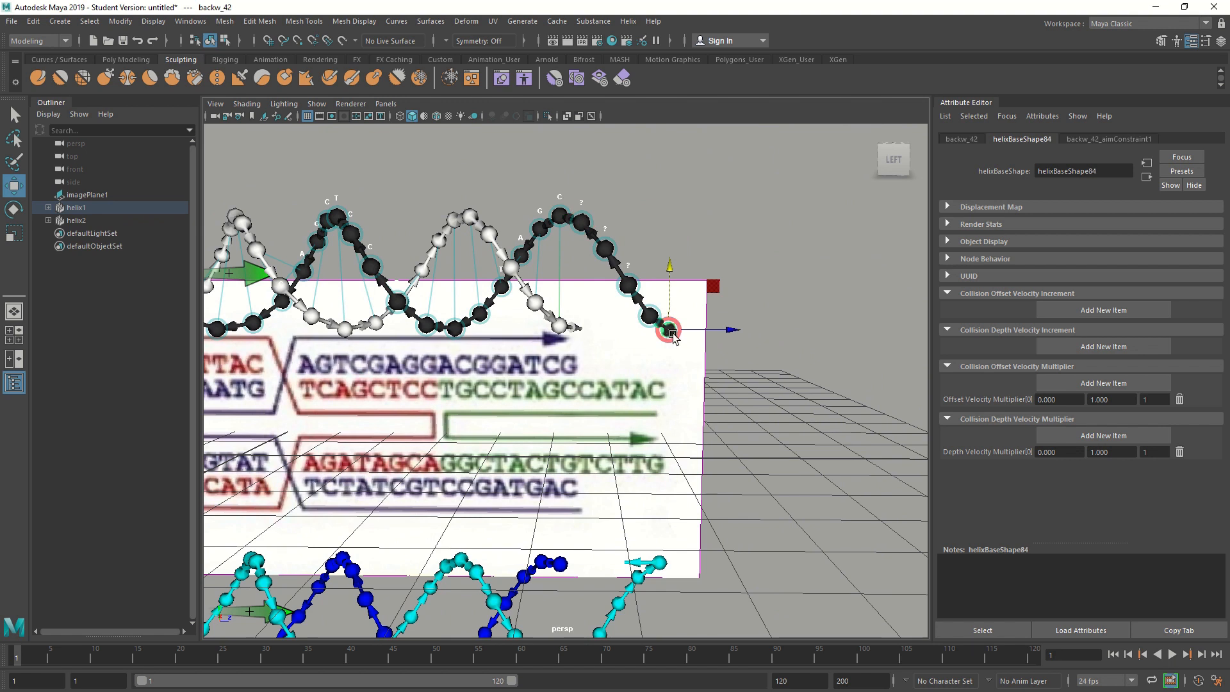
{"action": "left_click", "coordinate": [627, 21]}
{"action": "left_click", "coordinate": [659, 169]}
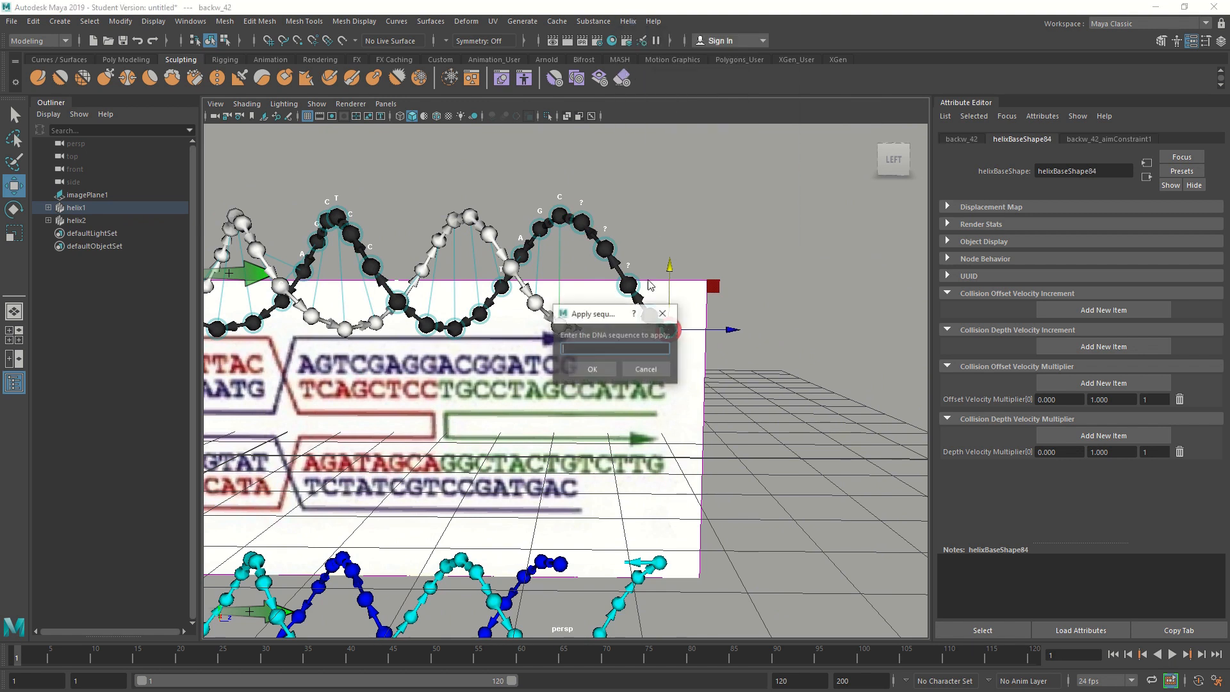
{"action": "left_click_drag", "start_coordinate": [597, 288], "coordinate": [749, 249]}
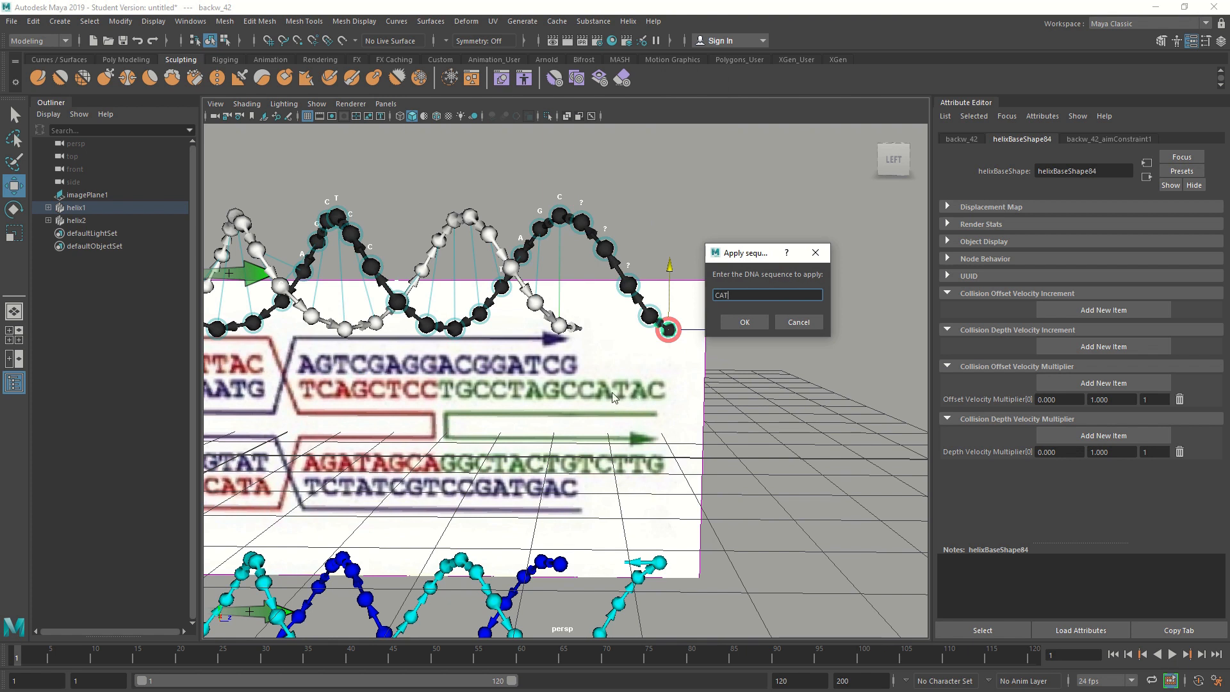
{"action": "type", "text": "CATAC"}
{"action": "left_click", "coordinate": [733, 326]}
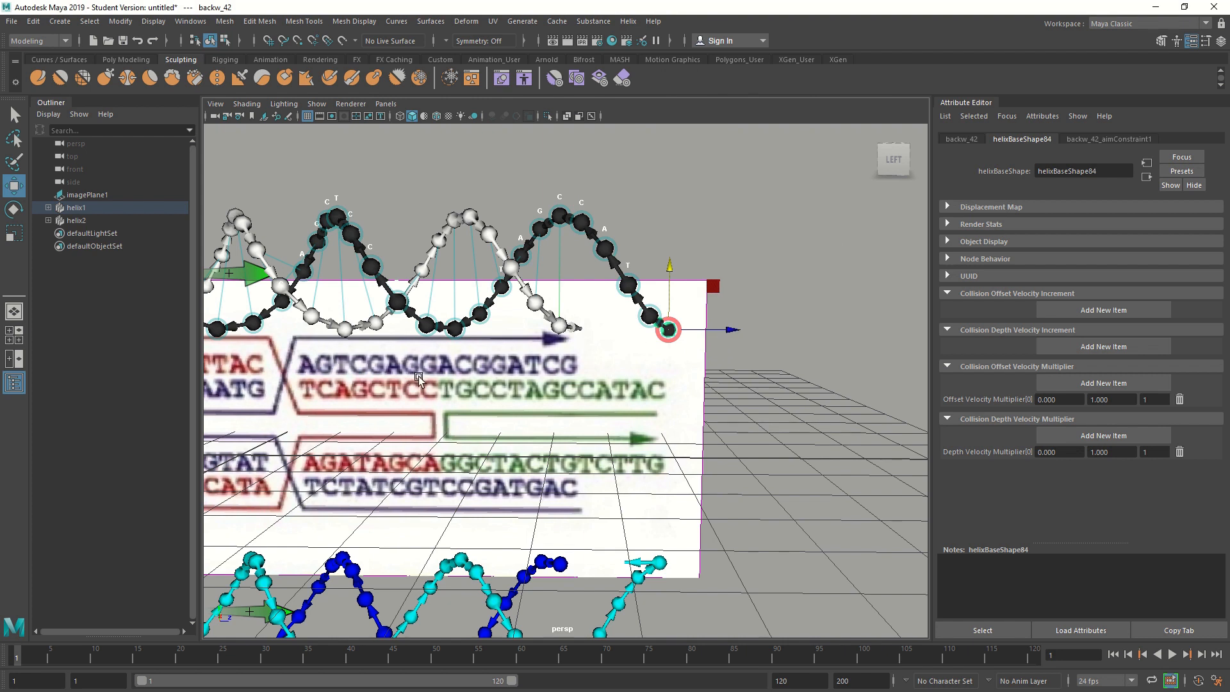
Disconnect helix1's white strand after base forw_13, matching the boundary between yellow TCACTCTACCGCA and blue GGCAAATG in the reference image.
{"action": "middle_click_drag", "start_coordinate": [418, 379], "coordinate": [739, 372], "text": "alt"}
{"action": "right_click_drag", "start_coordinate": [676, 399], "coordinate": [613, 423], "text": "alt"}
{"action": "middle_click_drag", "start_coordinate": [612, 423], "coordinate": [610, 386], "text": "alt"}
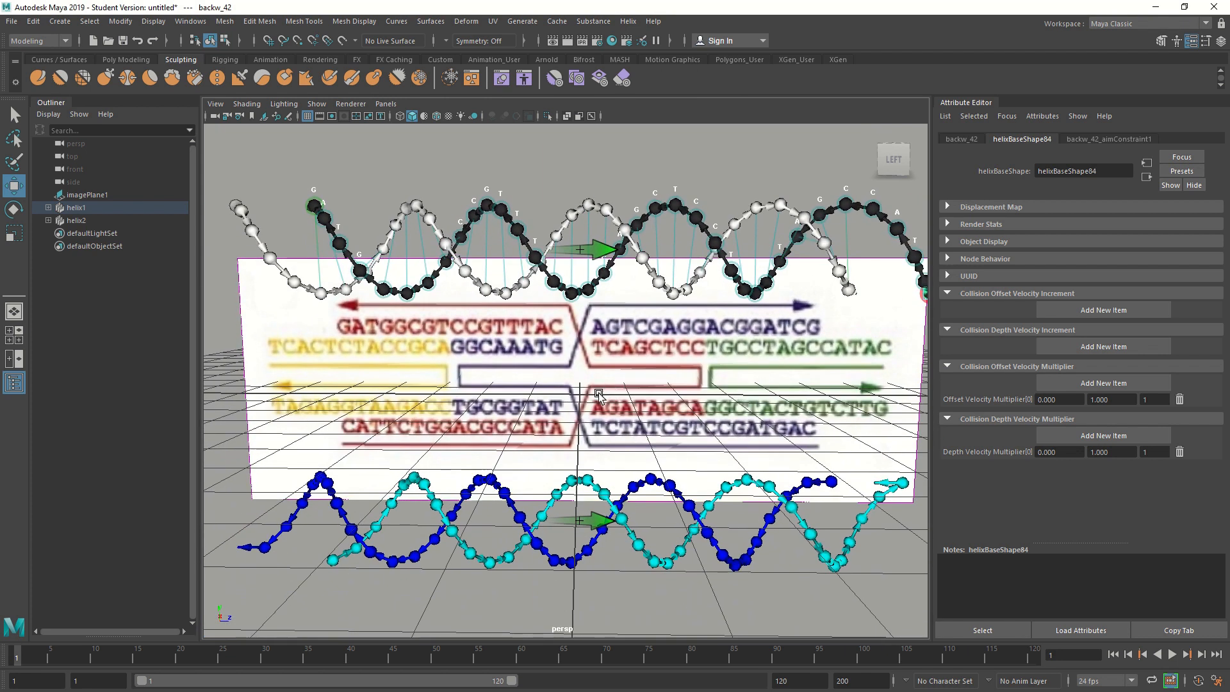
{"action": "mouse_move", "coordinate": [599, 396]}
{"action": "left_mouse_down", "text": "alt"}
{"action": "mouse_move", "coordinate": [594, 373]}
{"action": "mouse_move", "coordinate": [602, 393]}
{"action": "left_mouse_up", "text": "alt"}
{"action": "middle_click_drag", "start_coordinate": [602, 394], "coordinate": [639, 402], "text": "alt"}
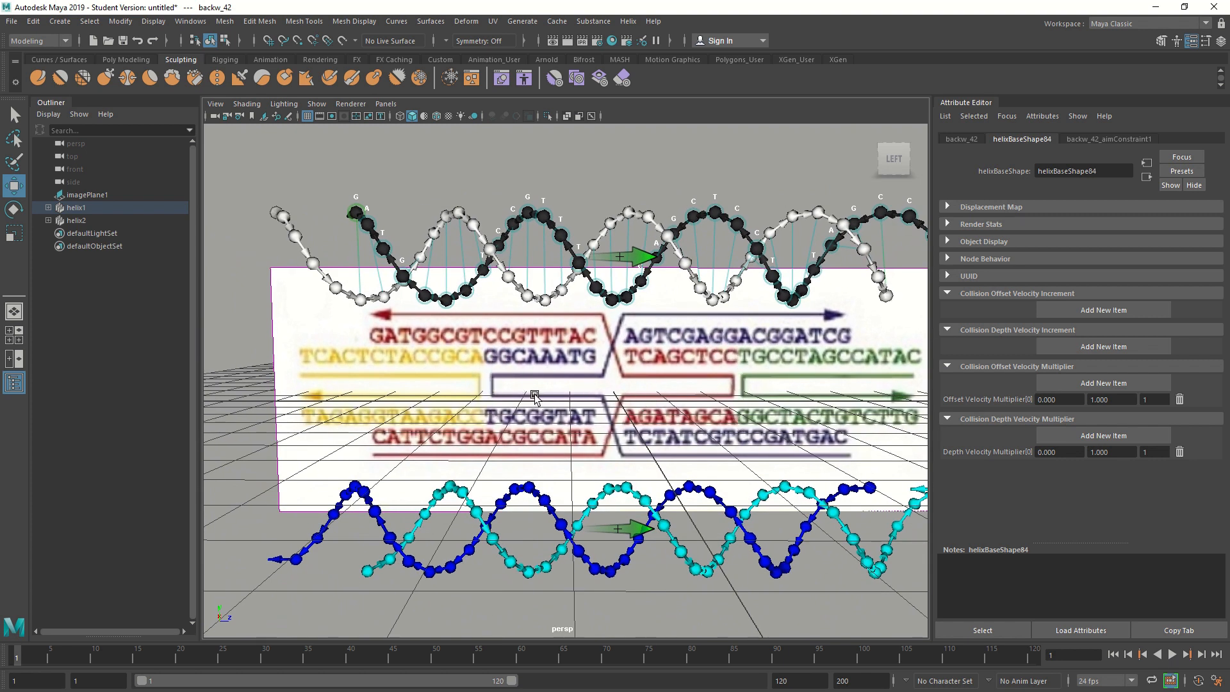
{"action": "left_click_drag", "start_coordinate": [528, 402], "coordinate": [521, 399], "text": "alt"}
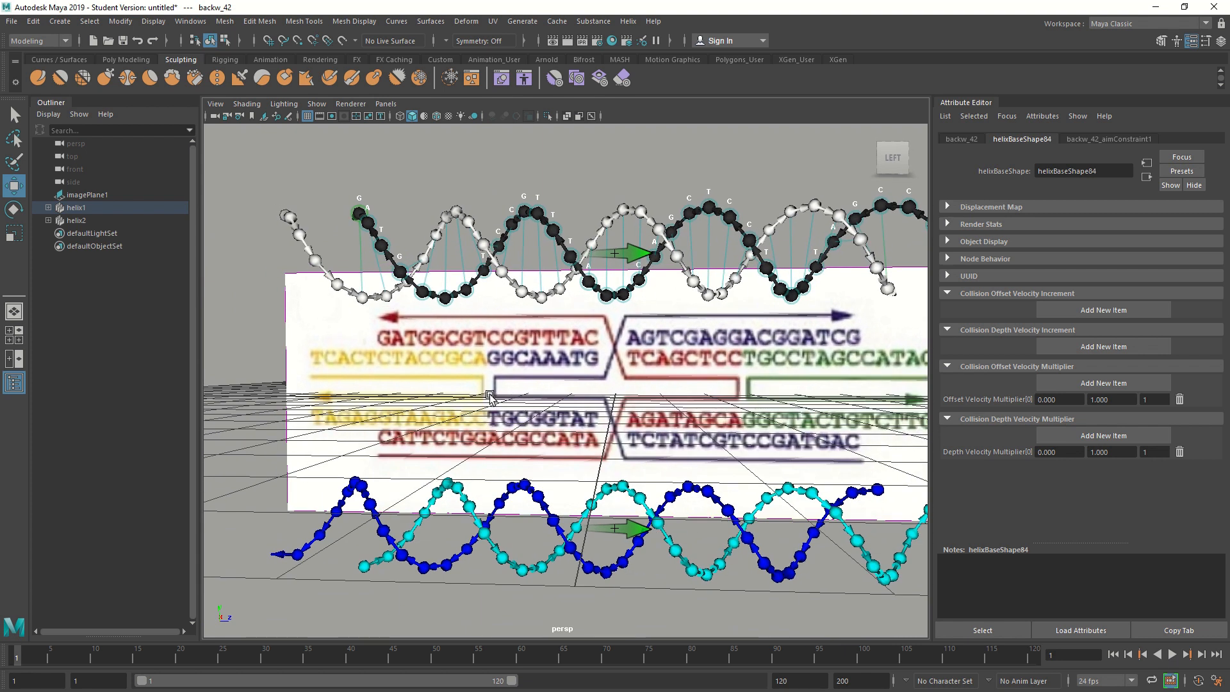
{"action": "scroll", "coordinate": [490, 395], "scroll_direction": "up", "scroll_amount": 3}
{"action": "middle_click_drag", "start_coordinate": [490, 396], "coordinate": [754, 442], "text": "alt"}
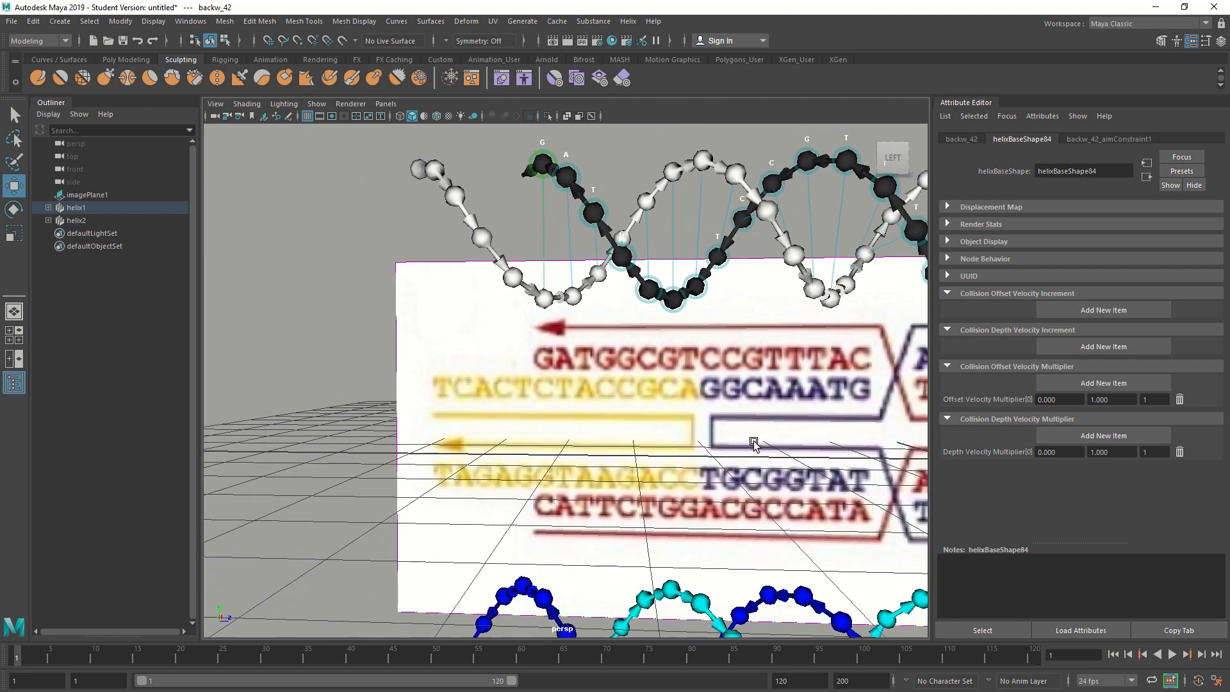
{"action": "left_click_drag", "start_coordinate": [753, 442], "coordinate": [754, 443], "text": "alt"}
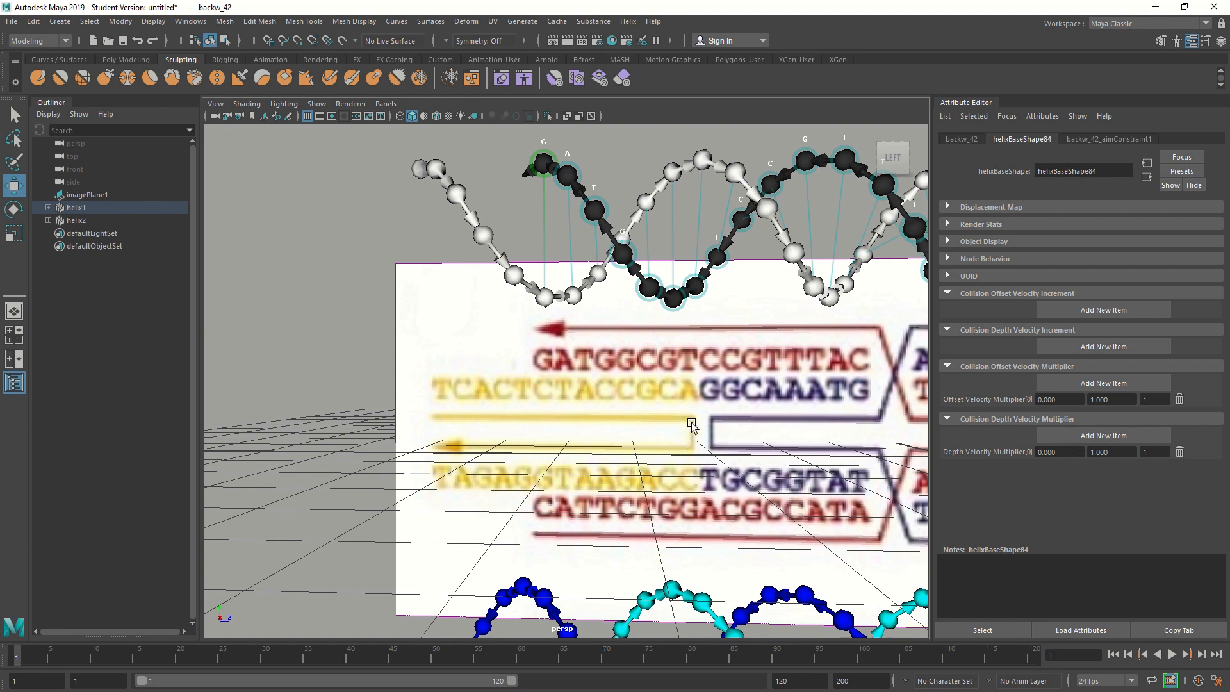
{"action": "left_click", "coordinate": [416, 175]}
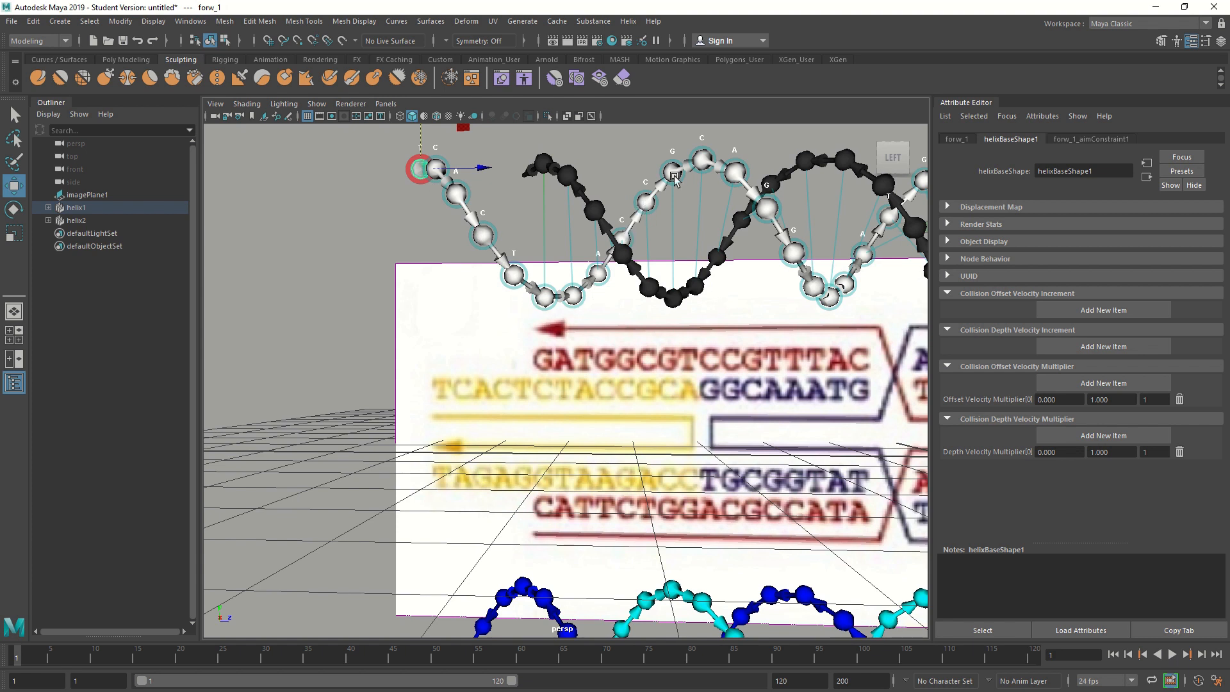
{"action": "left_click", "coordinate": [737, 174]}
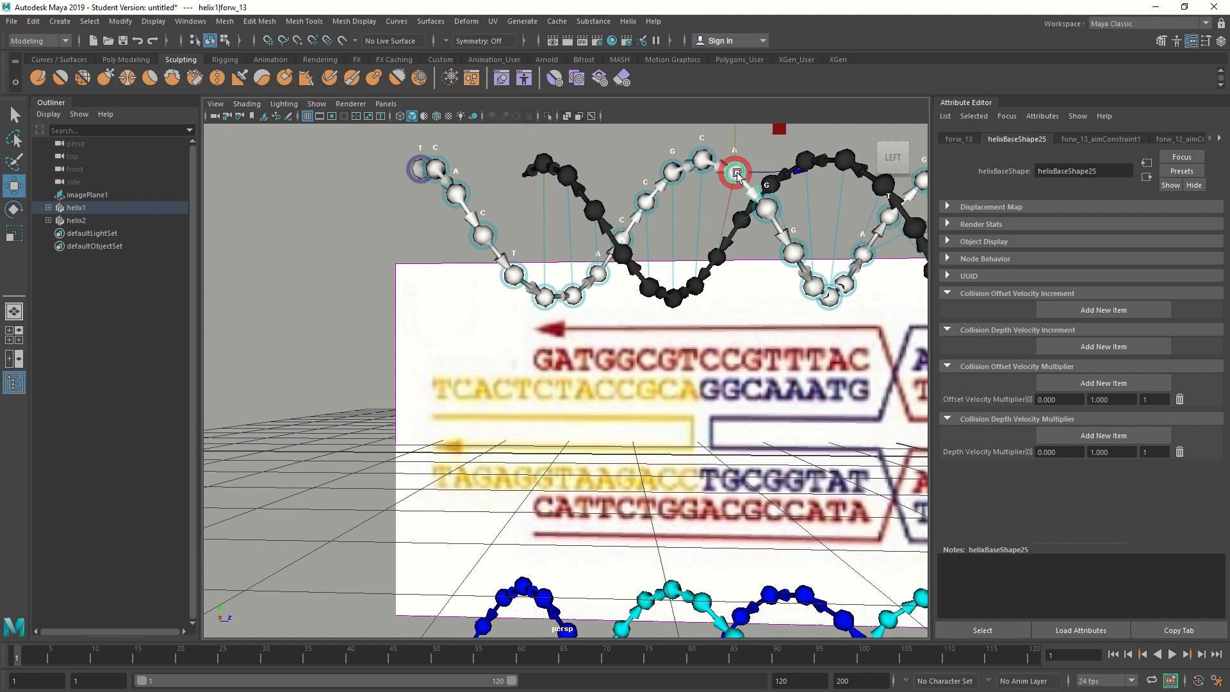
{"action": "left_click", "coordinate": [628, 21]}
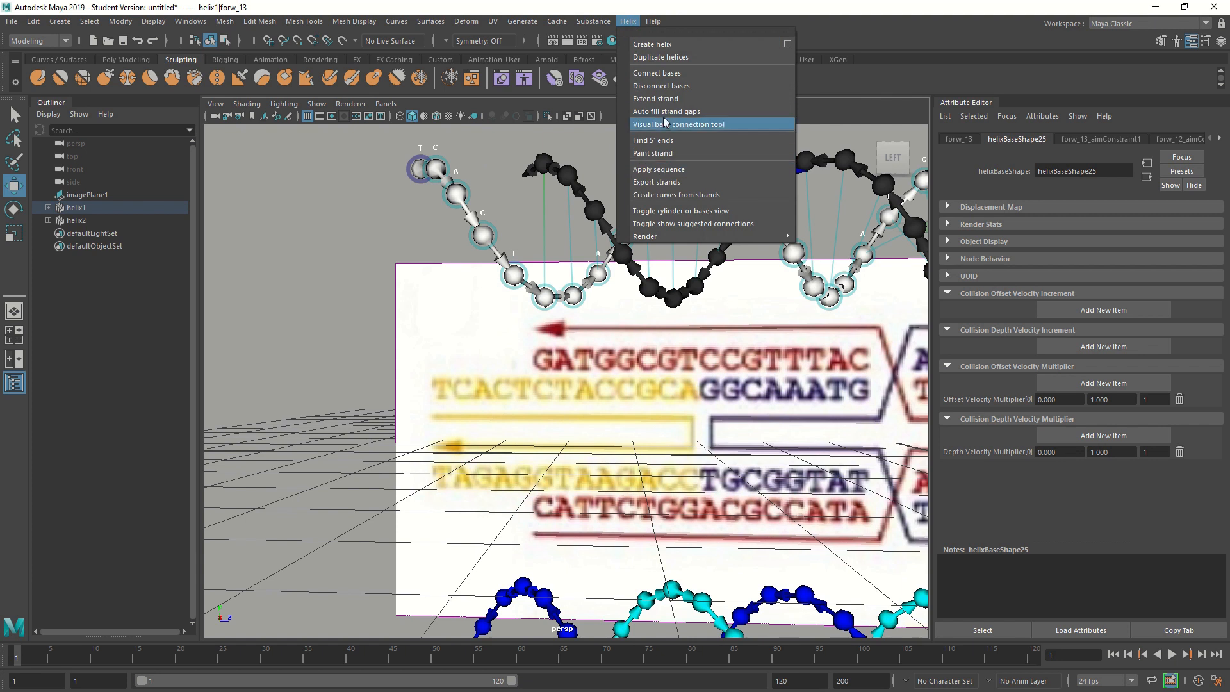
{"action": "left_click", "coordinate": [667, 98]}
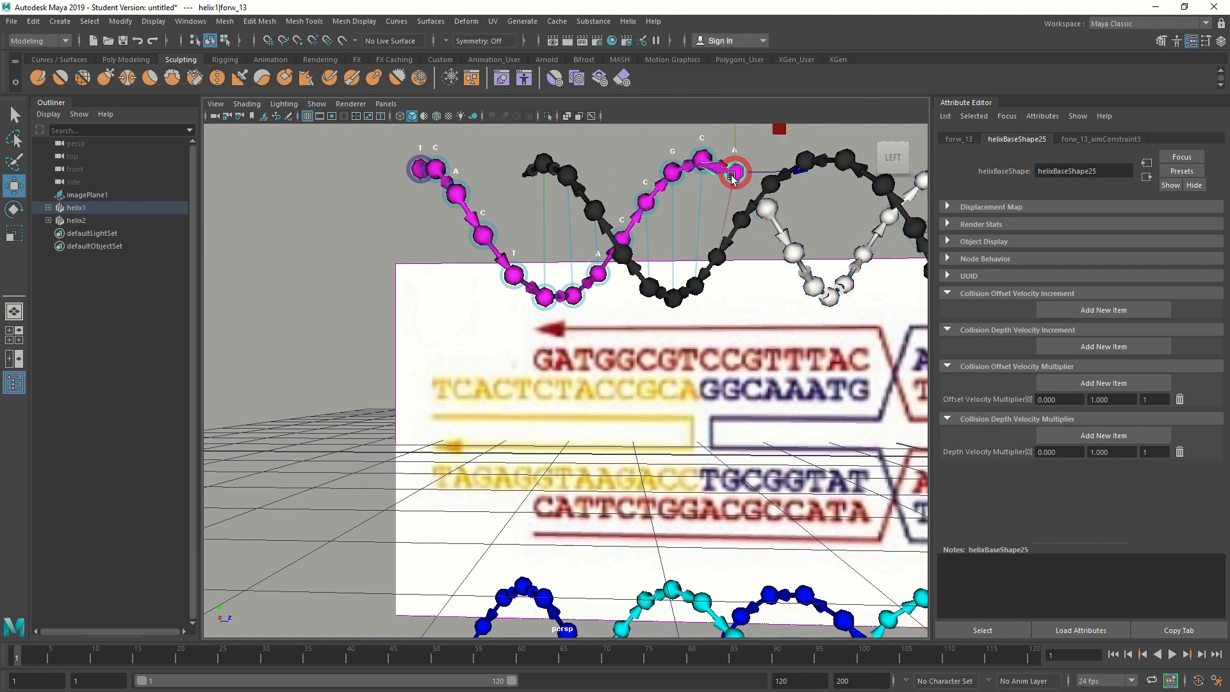
Disconnect helix1's black strand at base backw_30, matching the boundary between red TCAGCTCC and green TGCCTAGCCATAC in the reference image.
{"action": "middle_click_drag", "start_coordinate": [751, 340], "coordinate": [451, 304], "text": "alt"}
{"action": "middle_click_drag", "start_coordinate": [818, 375], "coordinate": [544, 367], "text": "alt"}
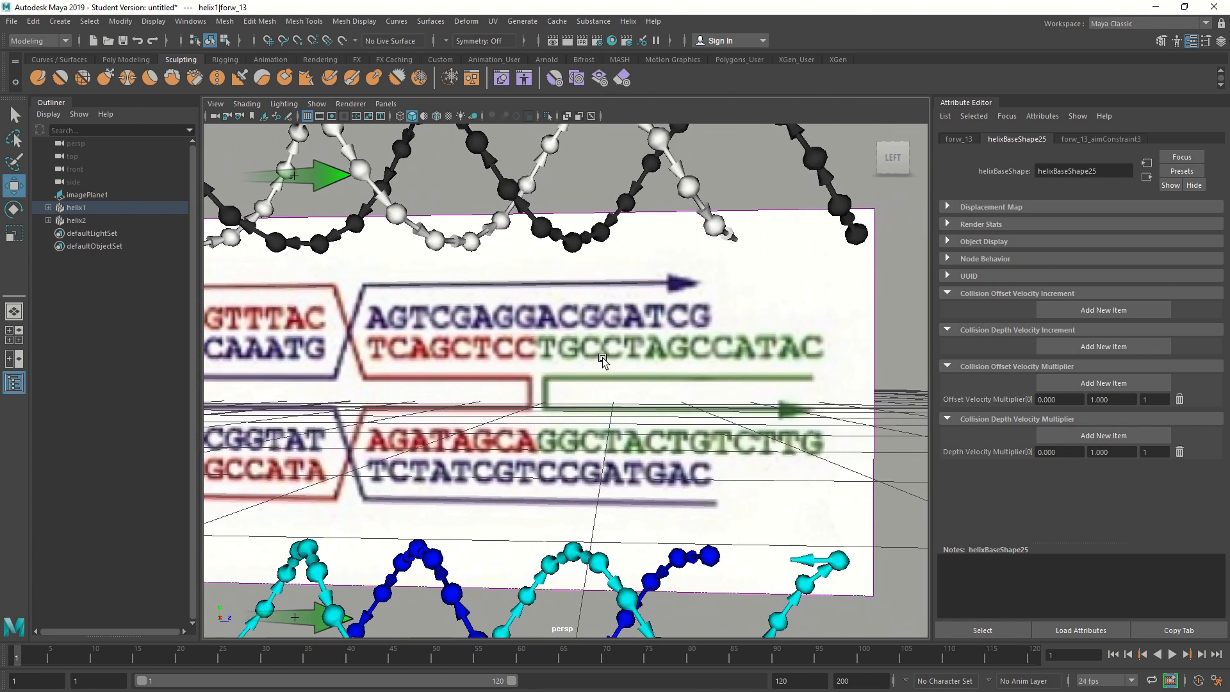
{"action": "scroll", "coordinate": [602, 358], "scroll_direction": "down", "scroll_amount": 2}
{"action": "left_click_drag", "start_coordinate": [624, 352], "coordinate": [652, 341], "text": "alt"}
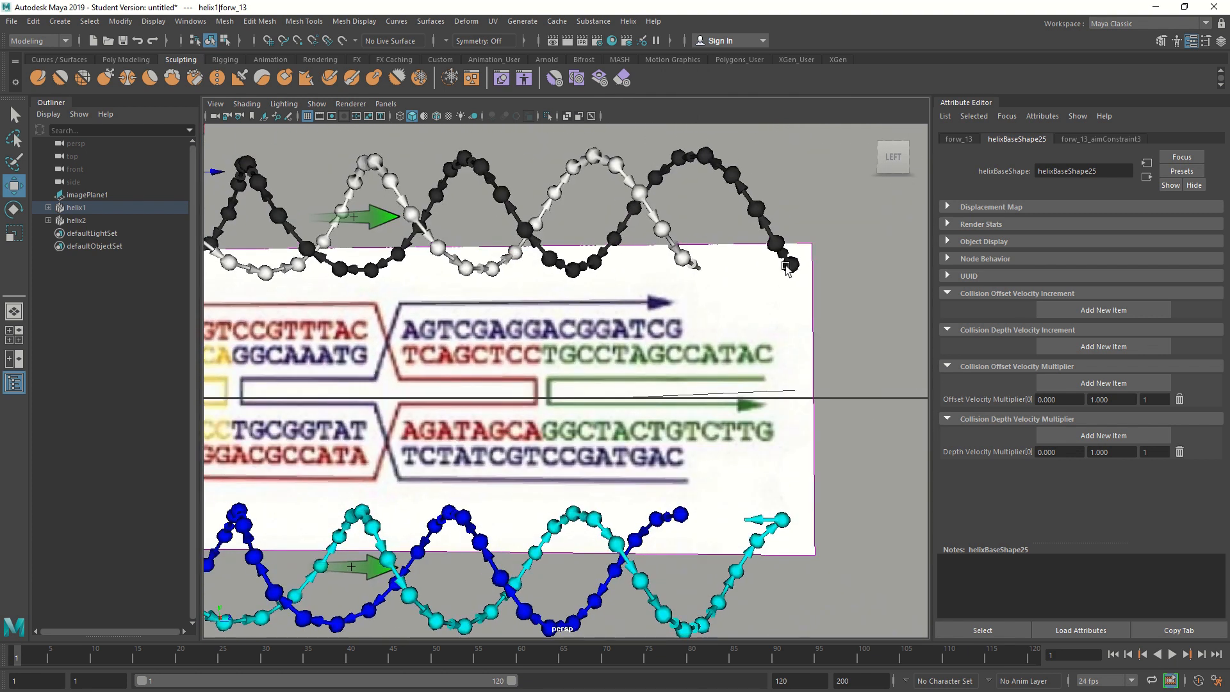
{"action": "left_click", "coordinate": [788, 264]}
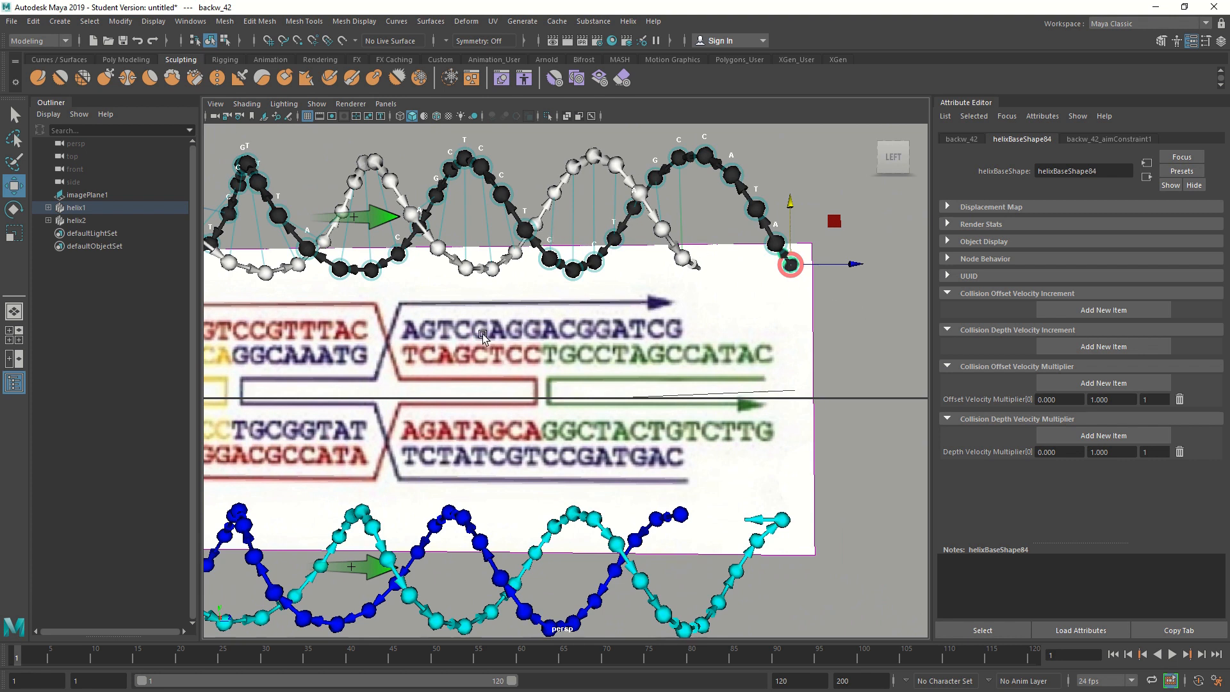
{"action": "middle_click_drag", "start_coordinate": [485, 338], "coordinate": [551, 371], "text": "alt"}
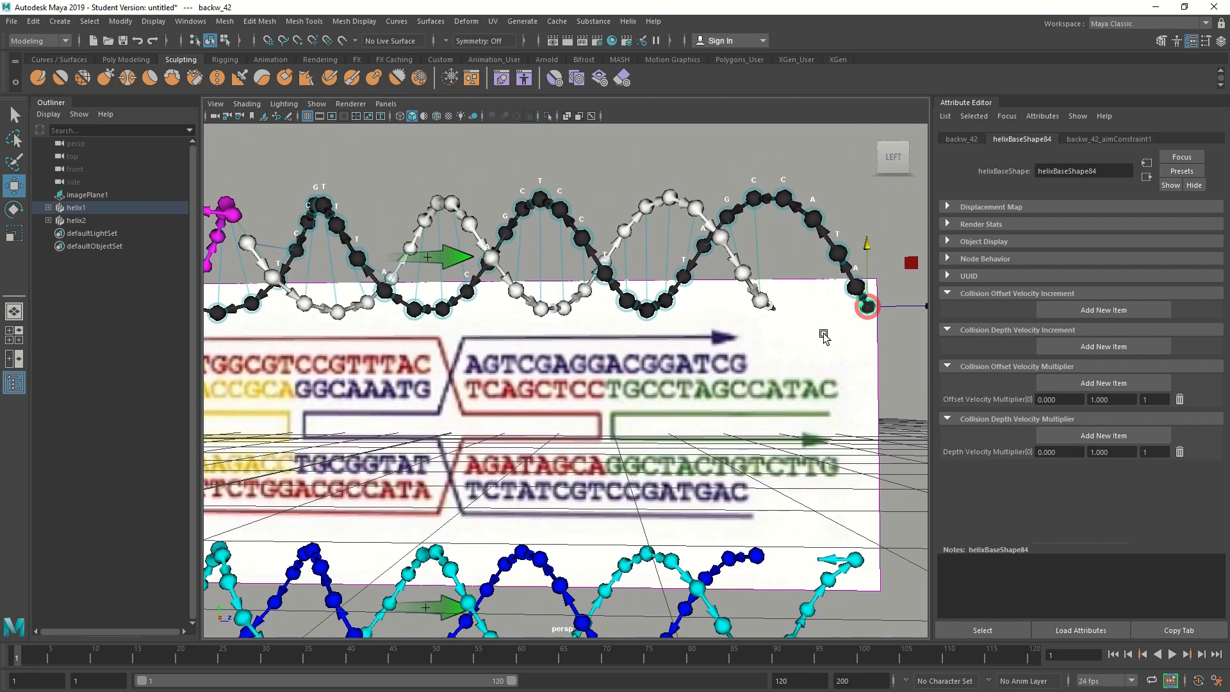
{"action": "left_click_drag", "start_coordinate": [823, 335], "coordinate": [822, 332], "text": "alt"}
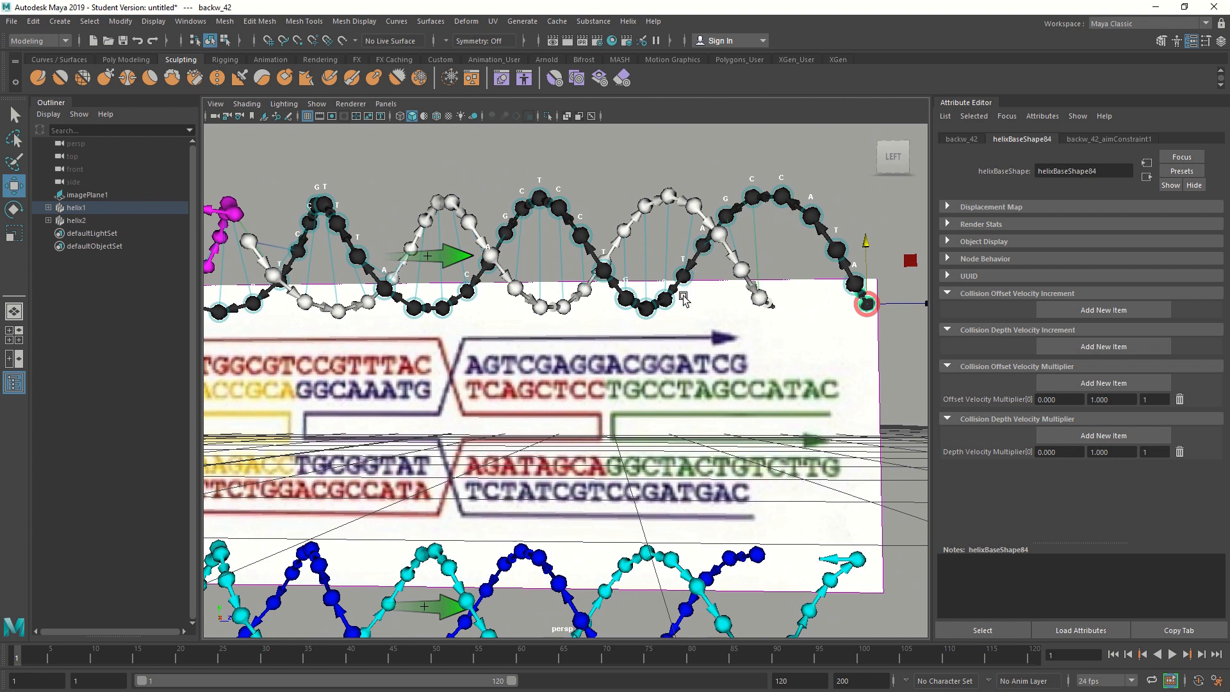
{"action": "left_click", "coordinate": [603, 274]}
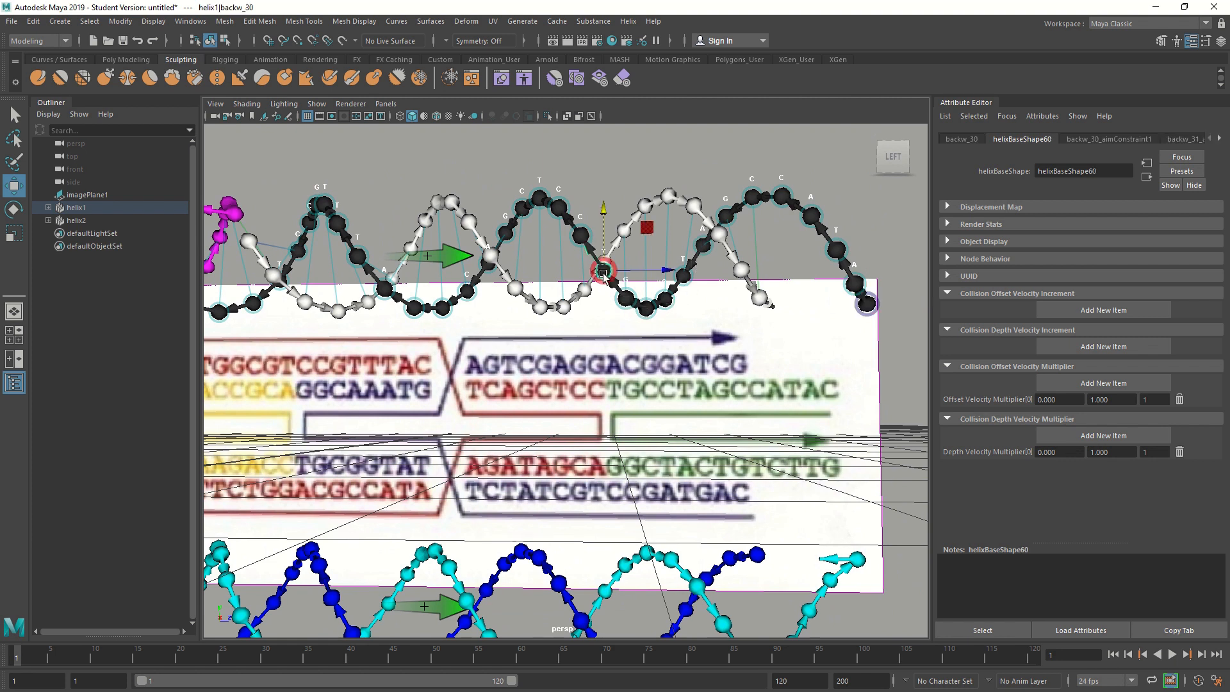
{"action": "left_click", "coordinate": [629, 22]}
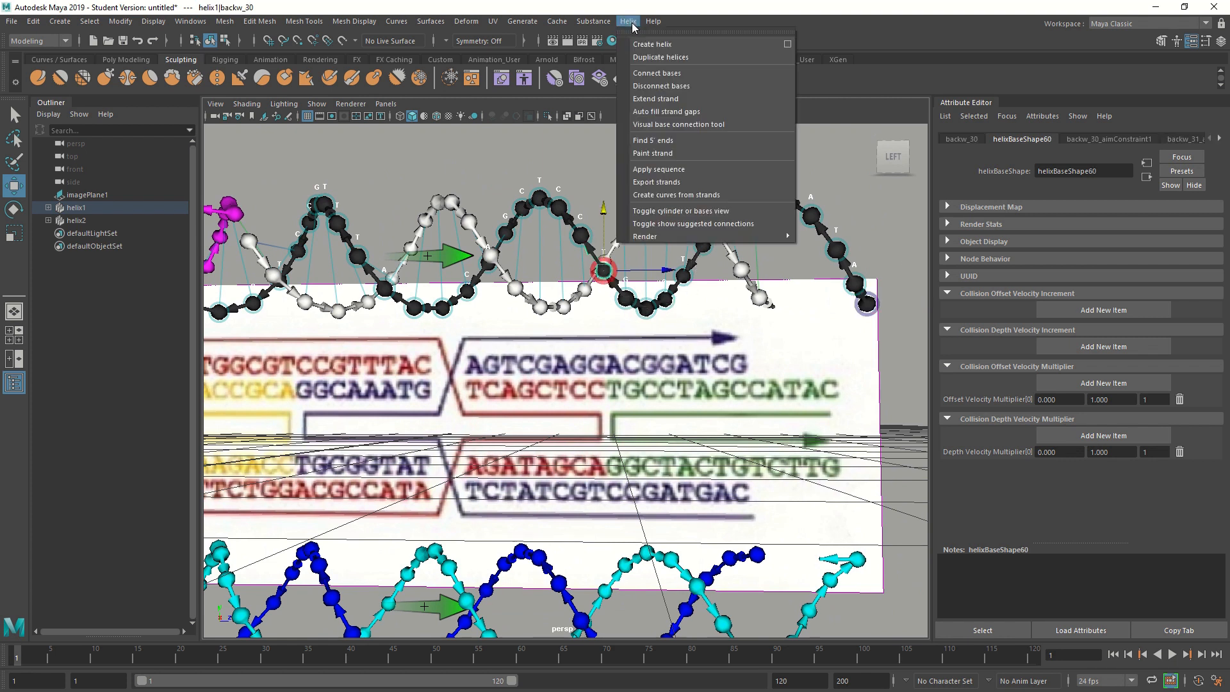
{"action": "left_click", "coordinate": [666, 99]}
Disconnect helix2's blue strand at base backw_14, matching the boundary between yellow TAGAGGTAAGACC and blue TGCGGTAT in the reference image.
{"action": "left_click_drag", "start_coordinate": [602, 368], "coordinate": [548, 467], "text": "alt"}
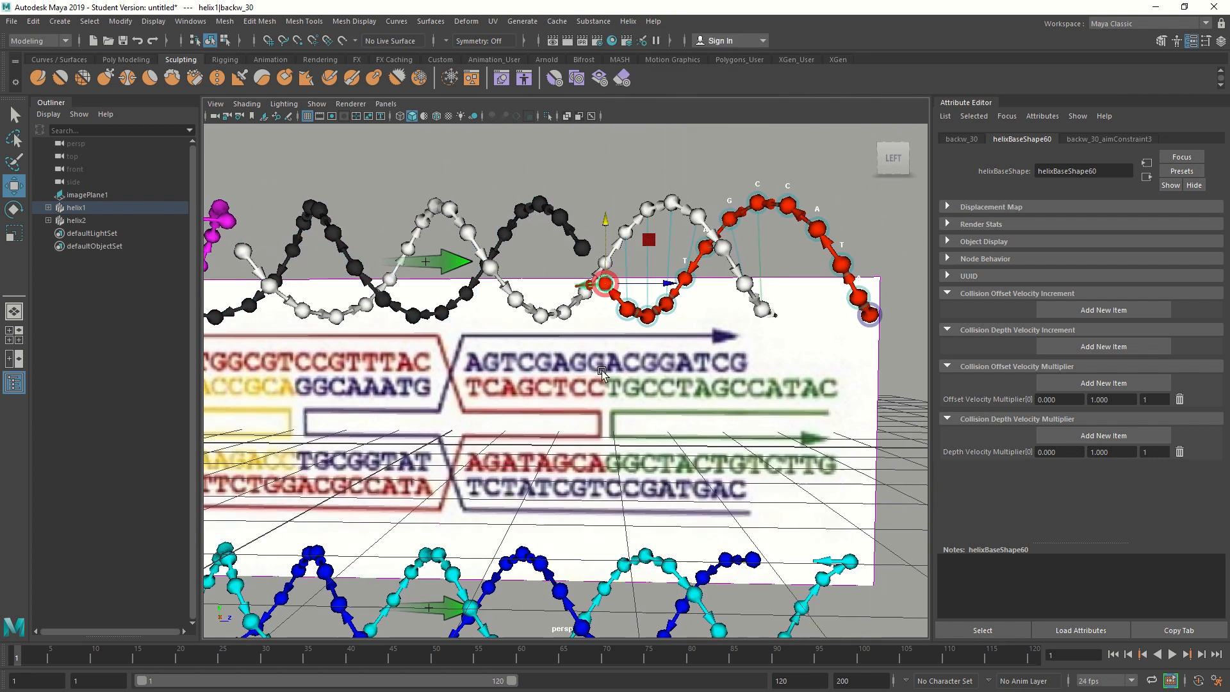
{"action": "middle_click_drag", "start_coordinate": [562, 451], "coordinate": [698, 416], "text": "alt"}
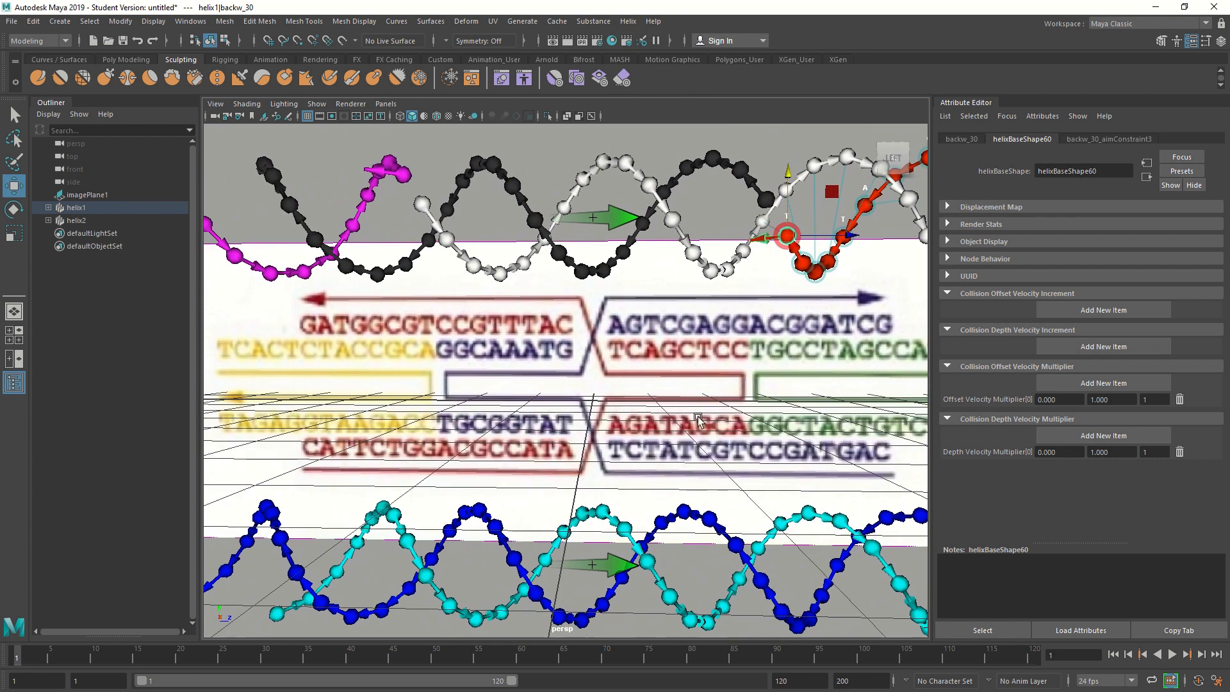
{"action": "right_click_drag", "start_coordinate": [602, 414], "coordinate": [500, 434], "text": "alt"}
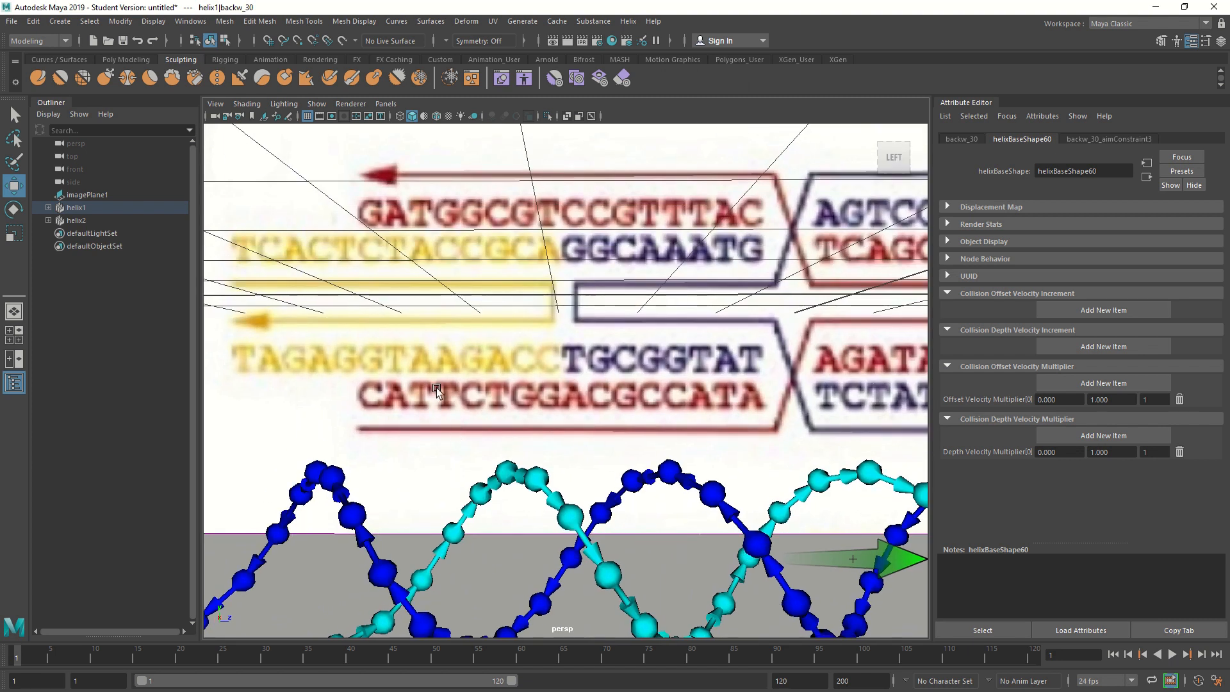
{"action": "right_click_drag", "start_coordinate": [436, 387], "coordinate": [371, 388], "text": "alt"}
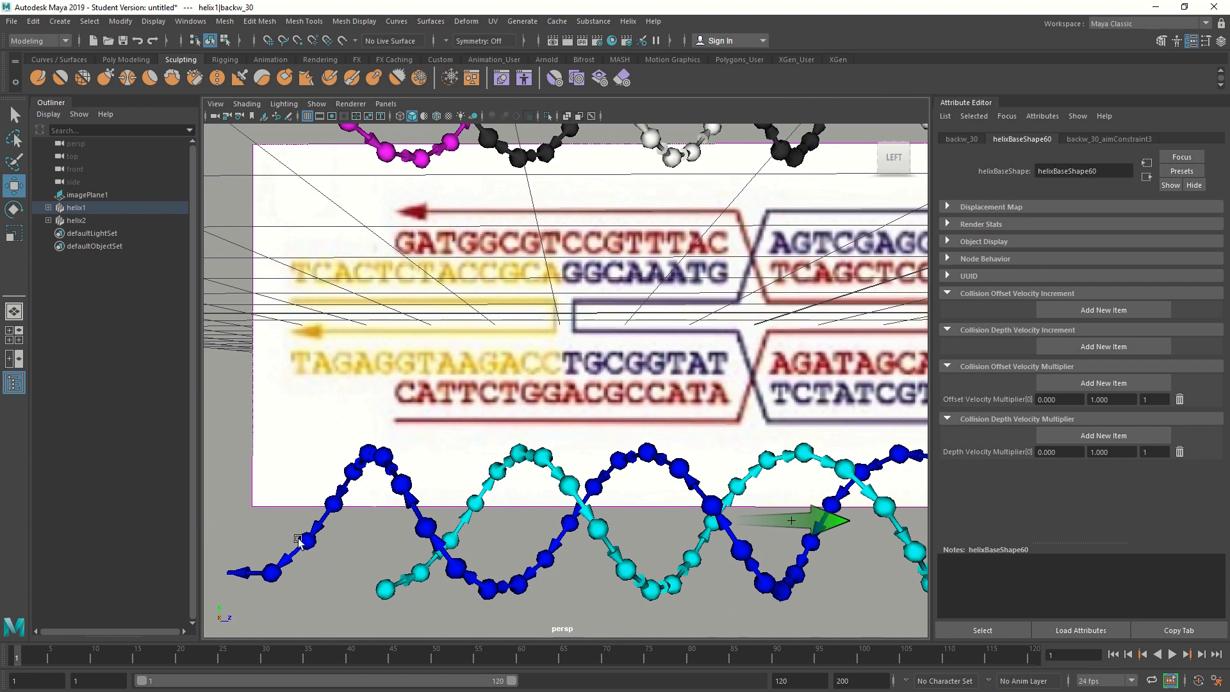
{"action": "left_click", "coordinate": [273, 571]}
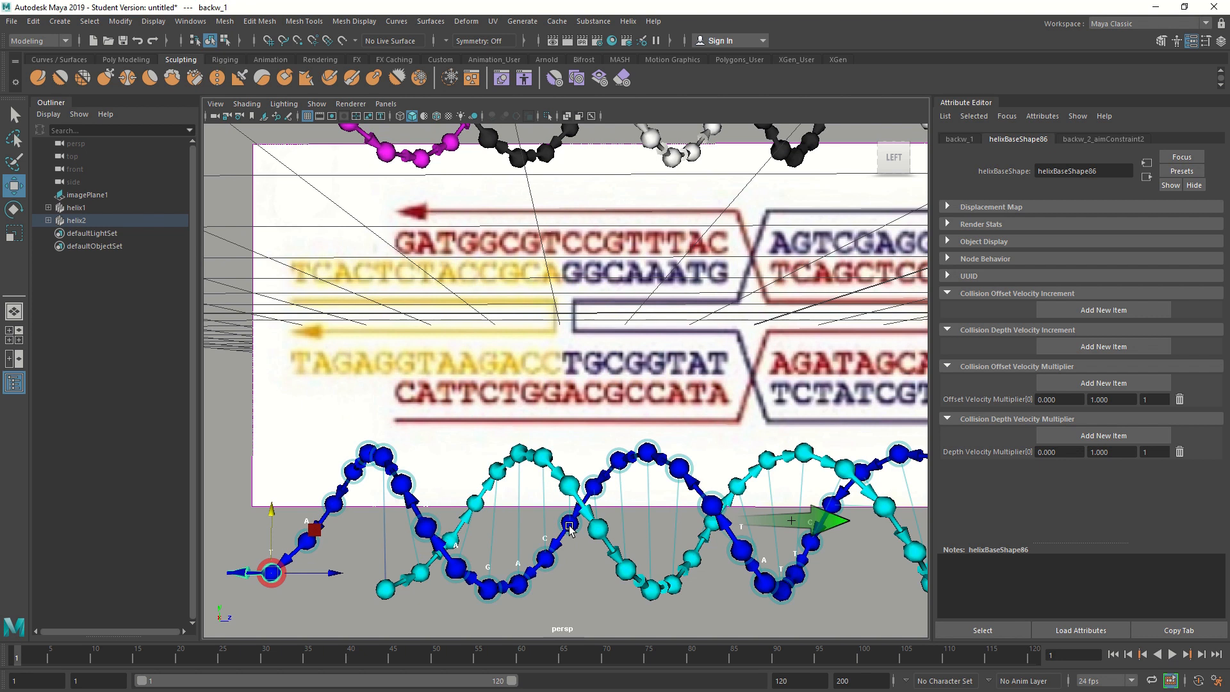
{"action": "left_click", "coordinate": [591, 490]}
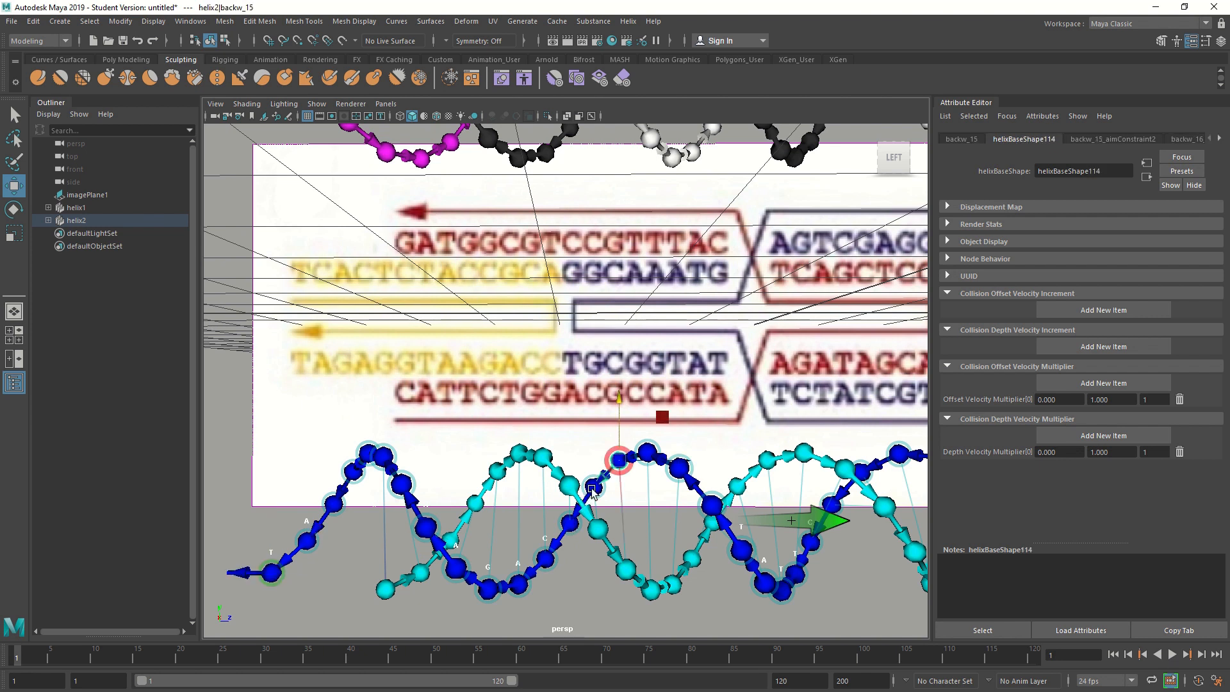
{"action": "left_click", "coordinate": [591, 493]}
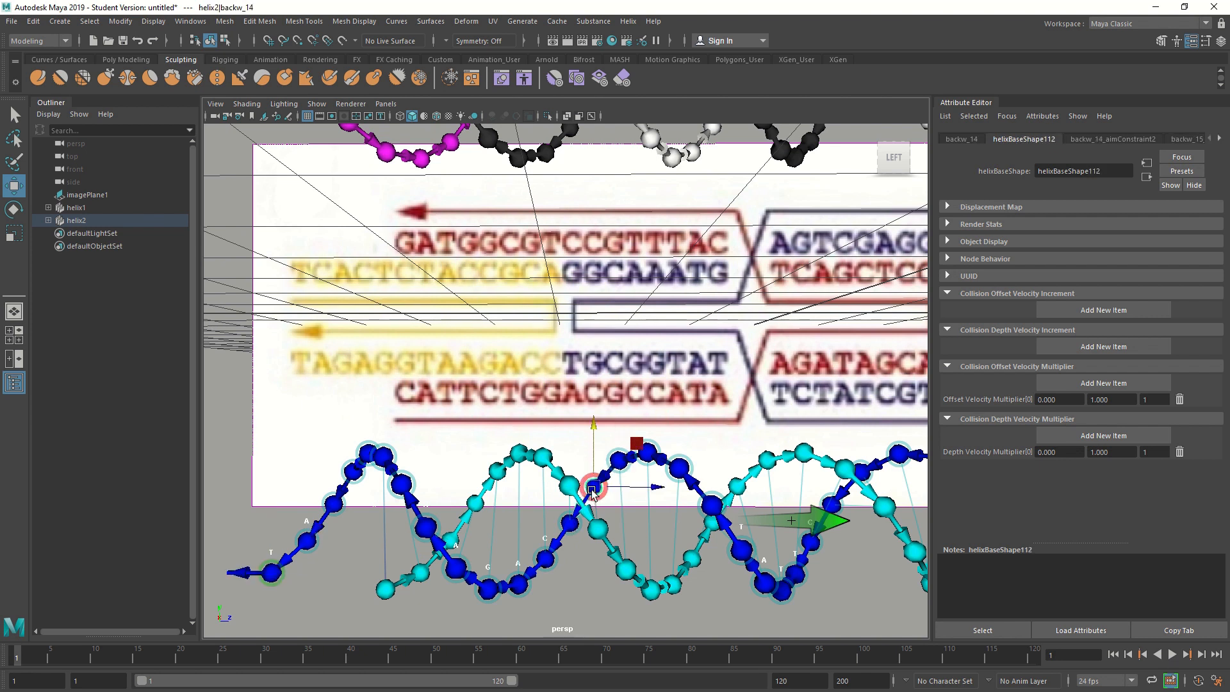
{"action": "left_click", "coordinate": [633, 21]}
{"action": "left_click", "coordinate": [653, 90]}
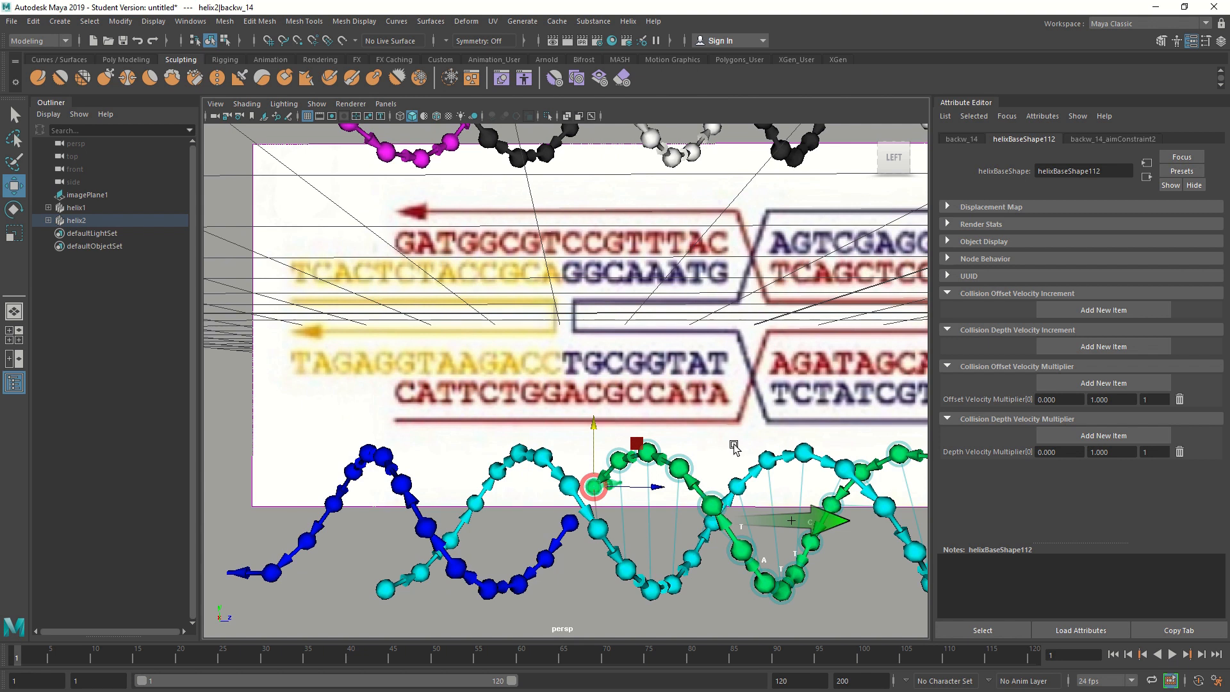
Disconnect helix2's cyan strand at base forw_29, matching the boundary between red AGATAGCA and green GGCTACTGTCTTG in the reference image.
{"action": "middle_click_drag", "start_coordinate": [734, 445], "coordinate": [400, 339], "text": "alt"}
{"action": "middle_click_drag", "start_coordinate": [785, 370], "coordinate": [556, 377], "text": "alt"}
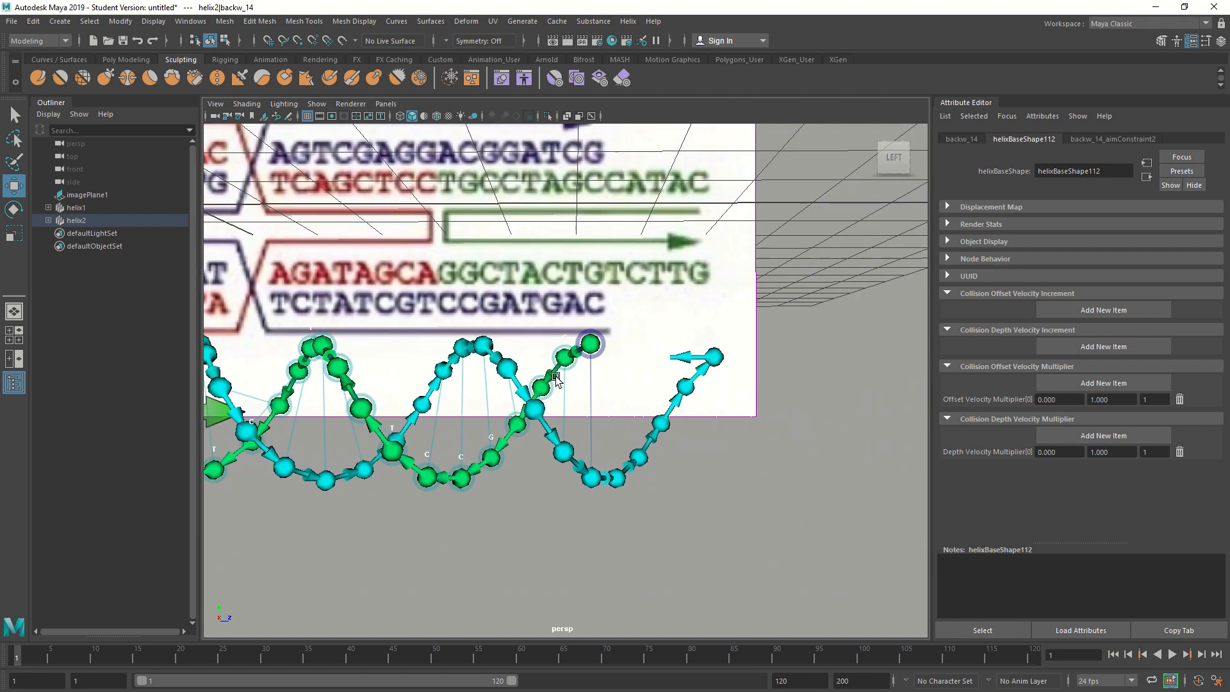
{"action": "left_click_drag", "start_coordinate": [556, 378], "coordinate": [707, 342], "text": "alt"}
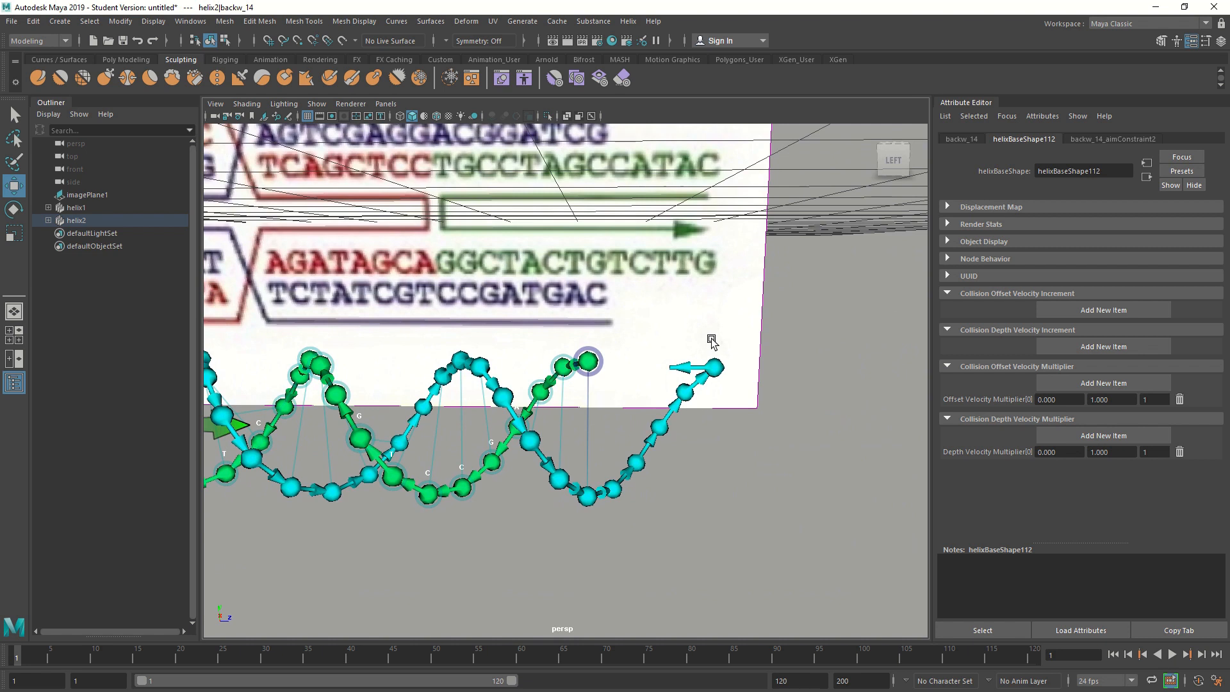
{"action": "left_click", "coordinate": [715, 369]}
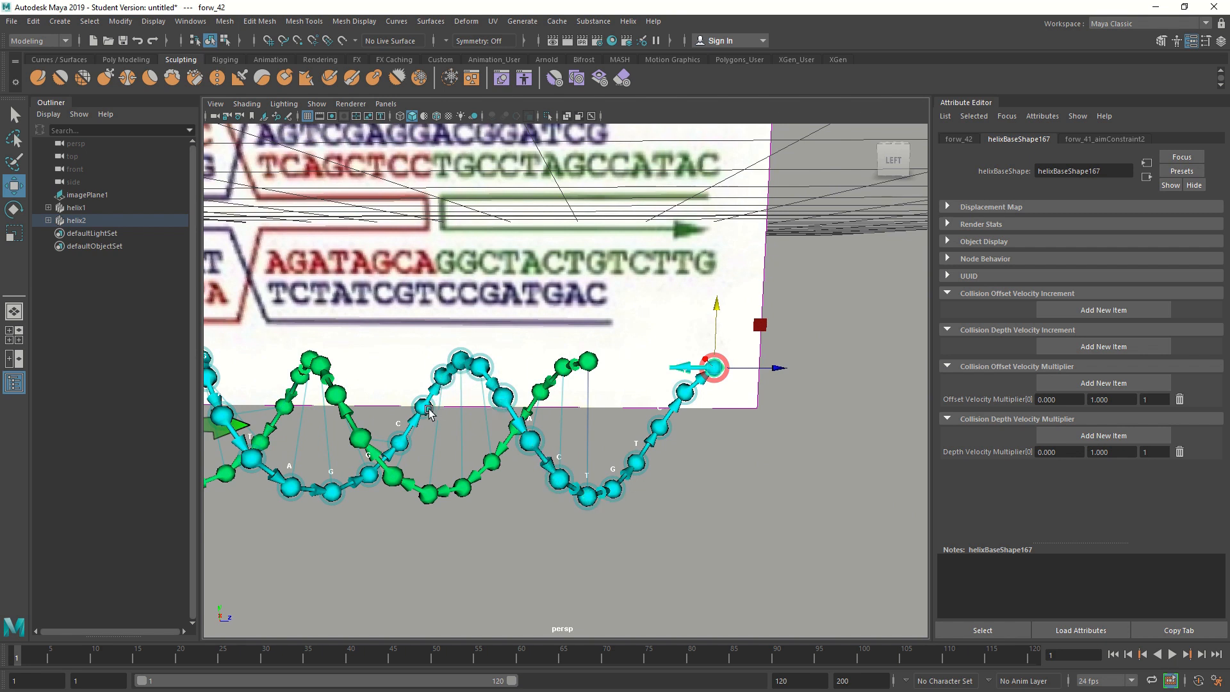
{"action": "left_click", "coordinate": [397, 449]}
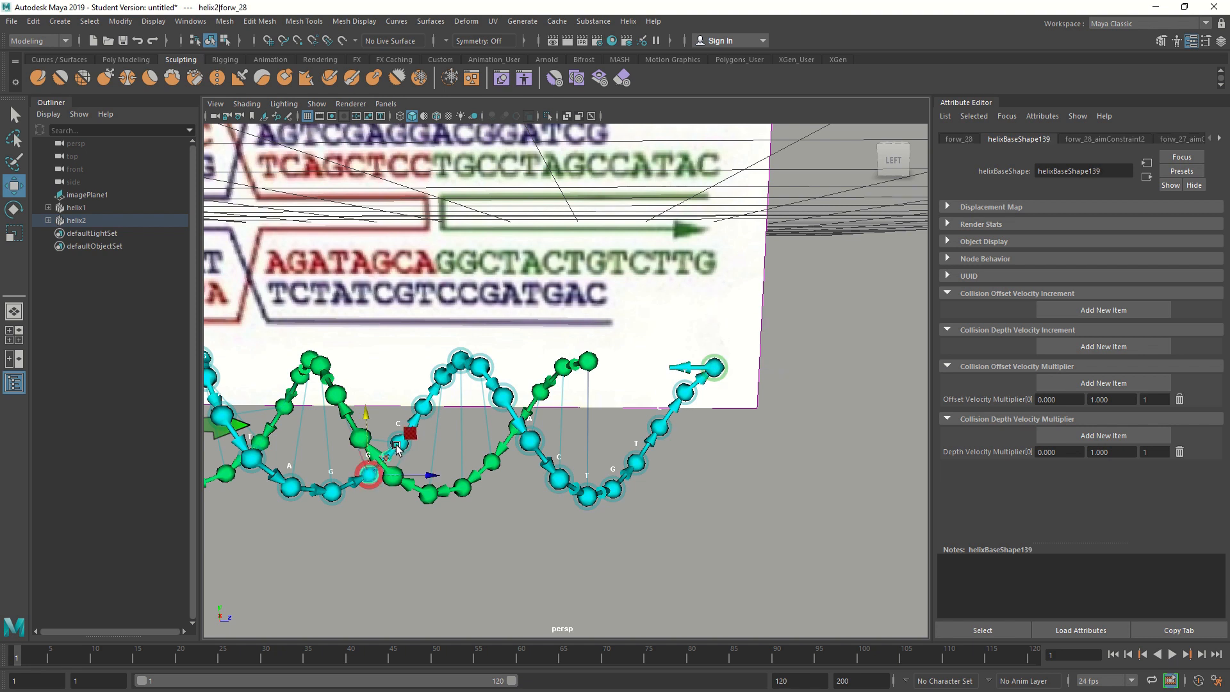
{"action": "left_click", "coordinate": [401, 440]}
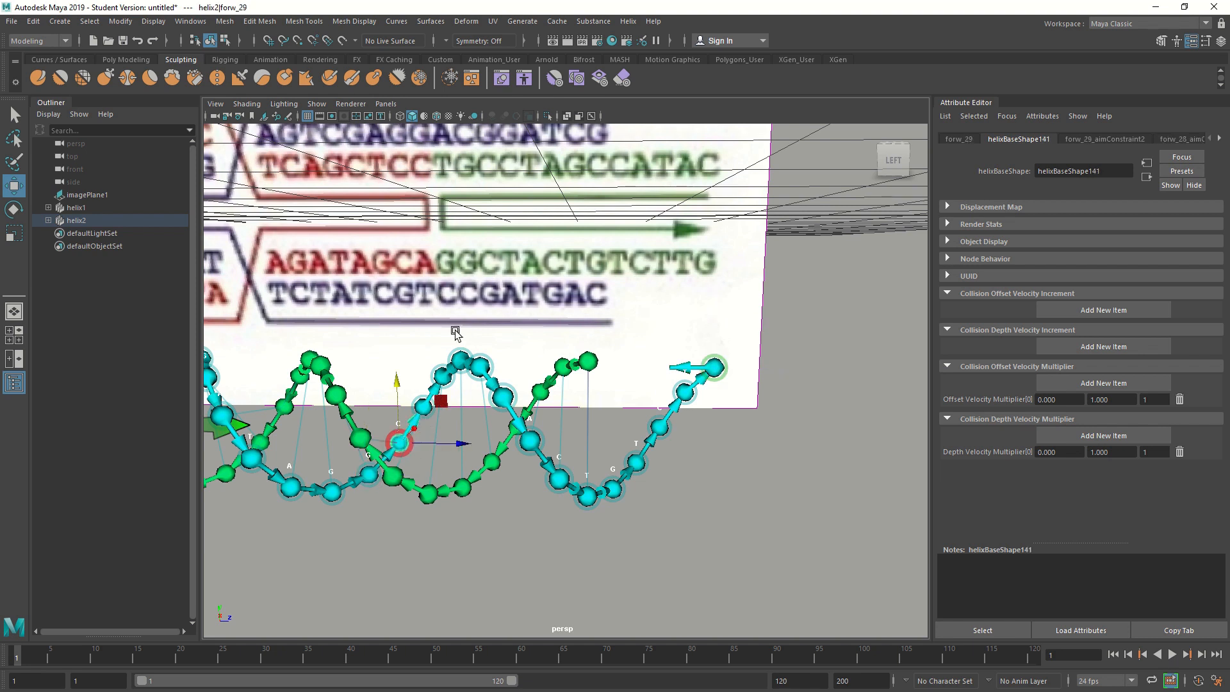
{"action": "left_click", "coordinate": [626, 21]}
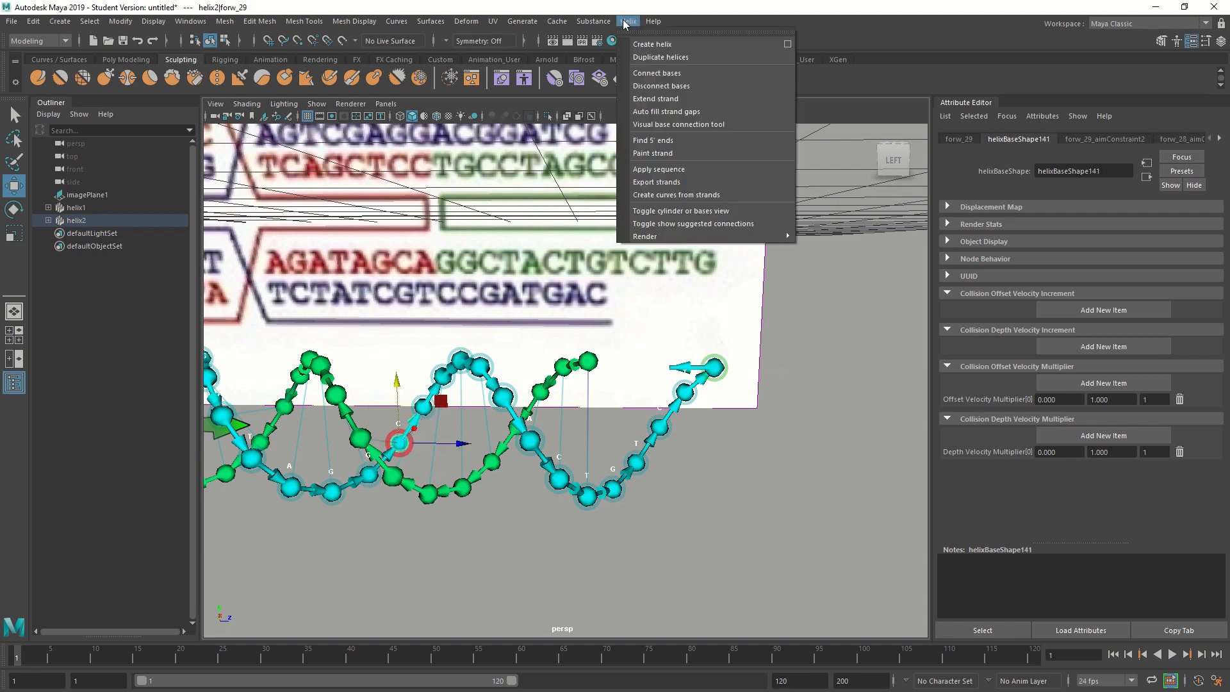
{"action": "left_click", "coordinate": [668, 92]}
Rotate helix2 about its long axis so the split ends of its strands face helix1.
{"action": "scroll", "coordinate": [579, 220], "scroll_direction": "down", "scroll_amount": 4}
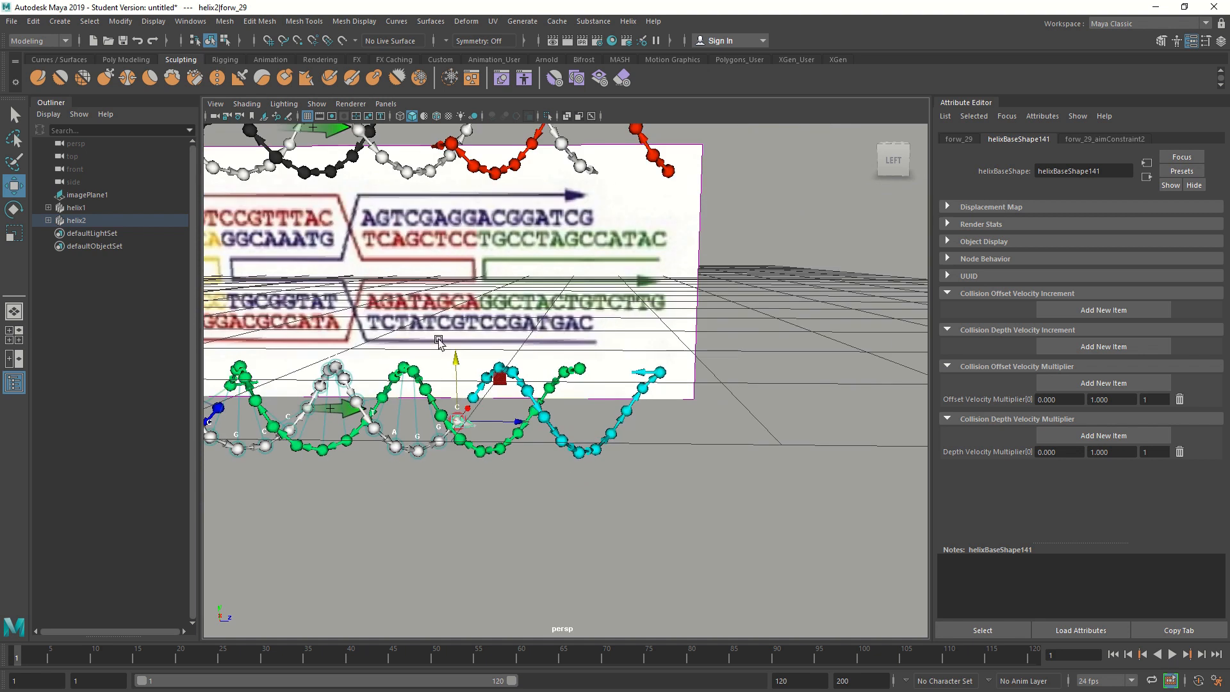
{"action": "left_click_drag", "start_coordinate": [467, 323], "coordinate": [477, 327], "text": "alt"}
{"action": "middle_click_drag", "start_coordinate": [439, 318], "coordinate": [586, 294], "text": "alt"}
{"action": "left_click_drag", "start_coordinate": [586, 295], "coordinate": [525, 312], "text": "alt"}
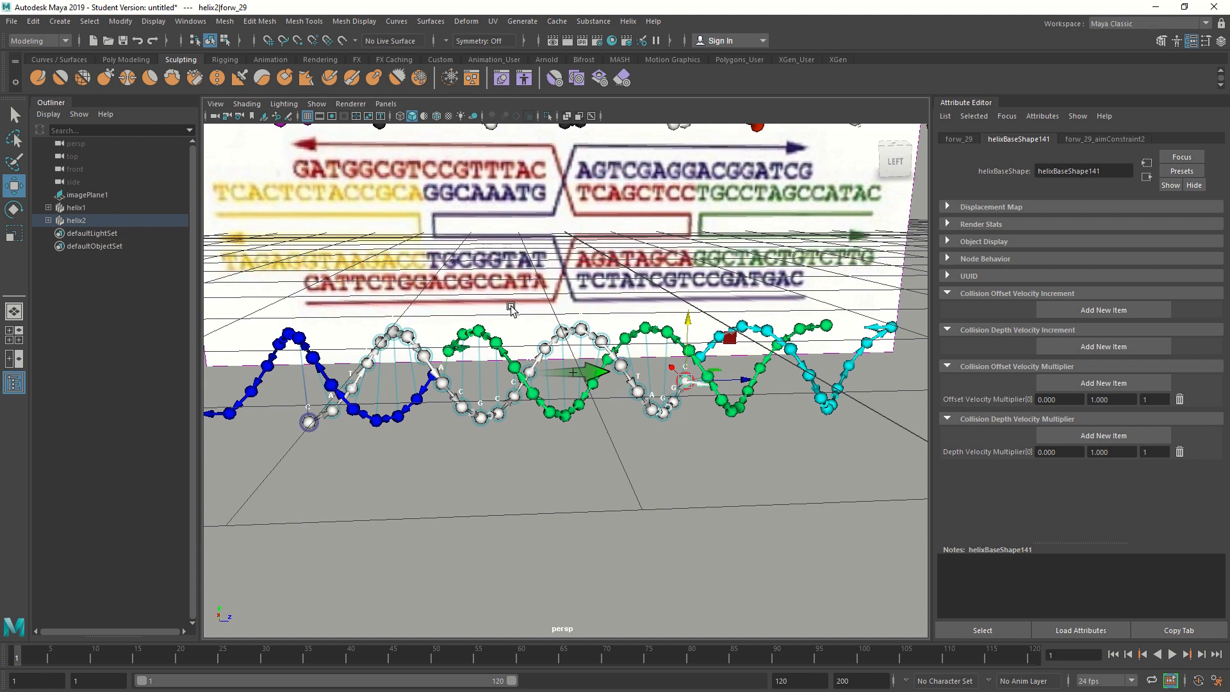
{"action": "left_click_drag", "start_coordinate": [511, 308], "coordinate": [517, 310], "text": "alt"}
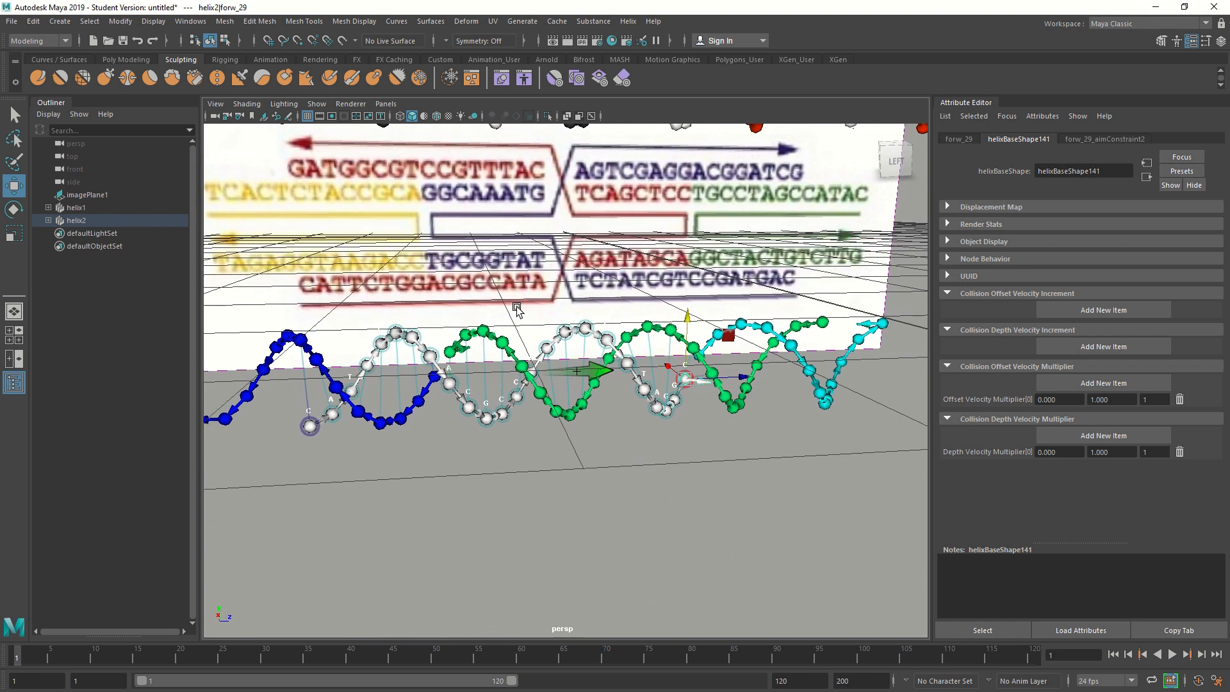
{"action": "left_click", "coordinate": [76, 207]}
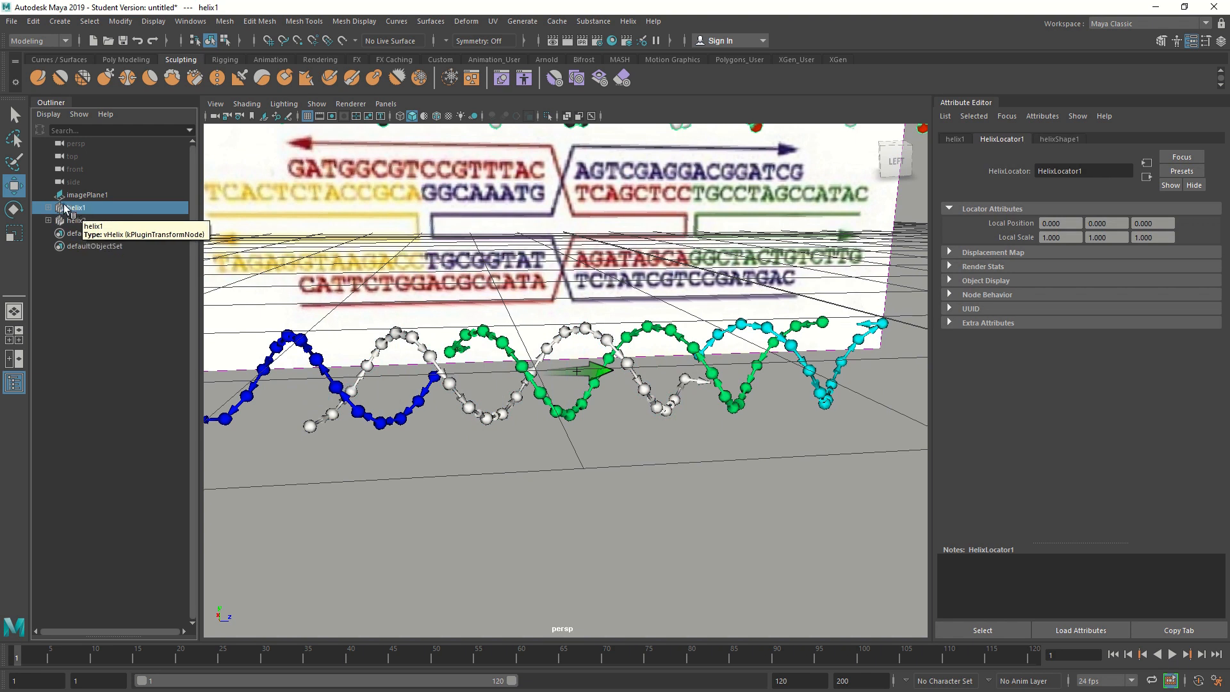
{"action": "left_click", "coordinate": [74, 220]}
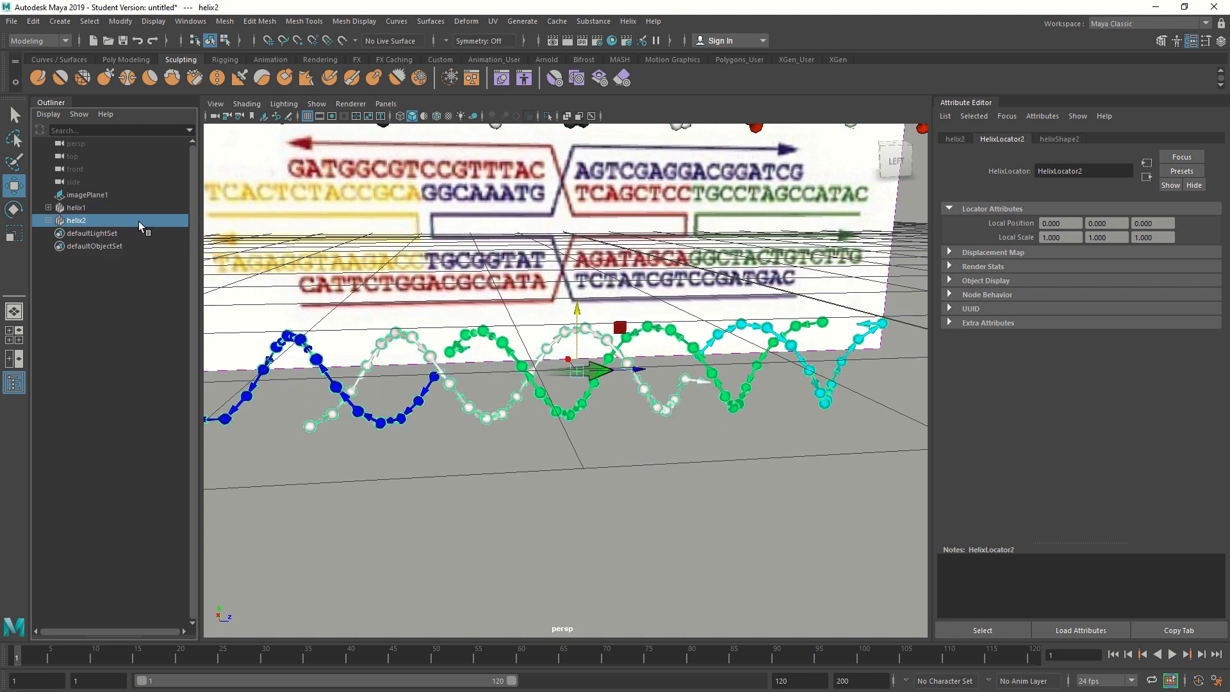
{"action": "key", "text": "e"}
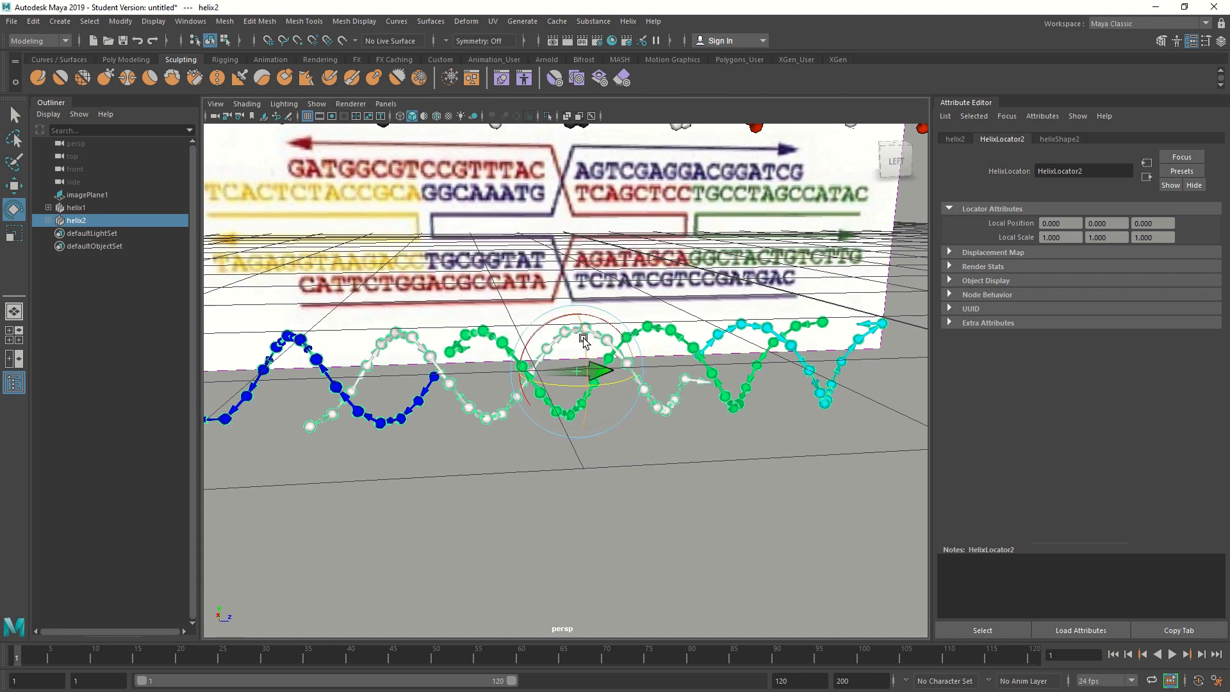
{"action": "left_click_drag", "start_coordinate": [585, 341], "coordinate": [568, 427]}
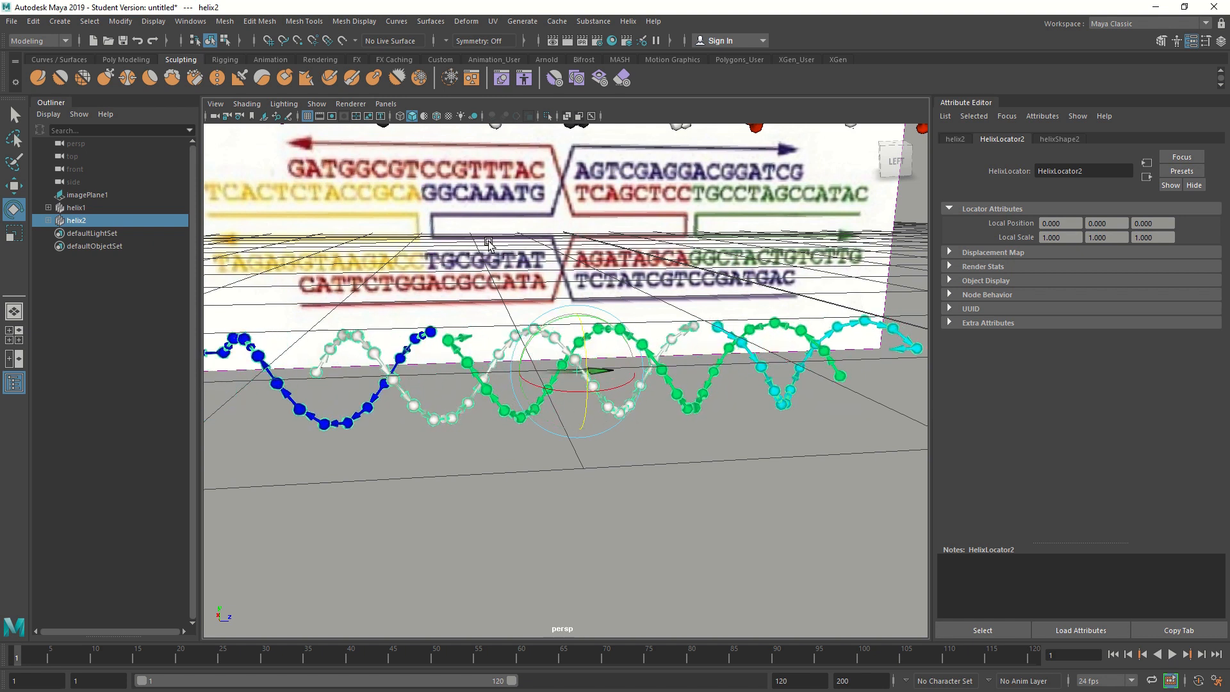
Rotate helix1 about its long axis so the split ends of its strands face helix2.
{"action": "middle_click_drag", "start_coordinate": [490, 245], "coordinate": [493, 351], "text": "alt"}
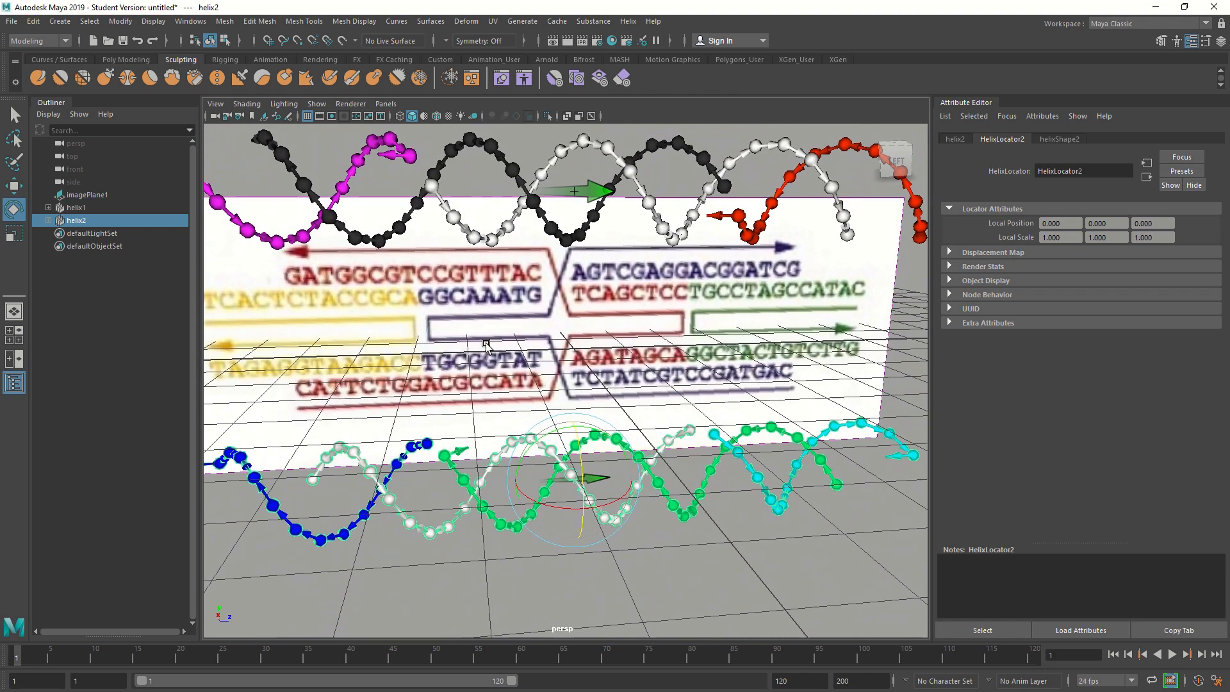
{"action": "left_click", "coordinate": [96, 208]}
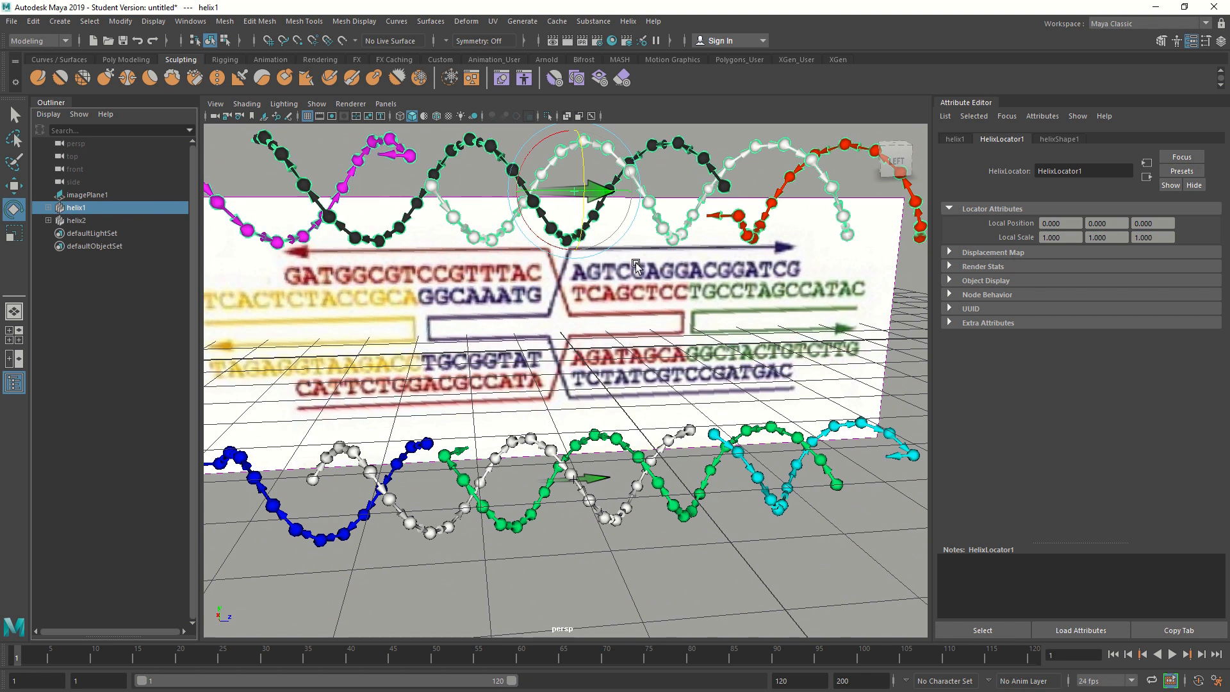
{"action": "left_click_drag", "start_coordinate": [635, 263], "coordinate": [544, 254], "text": "alt"}
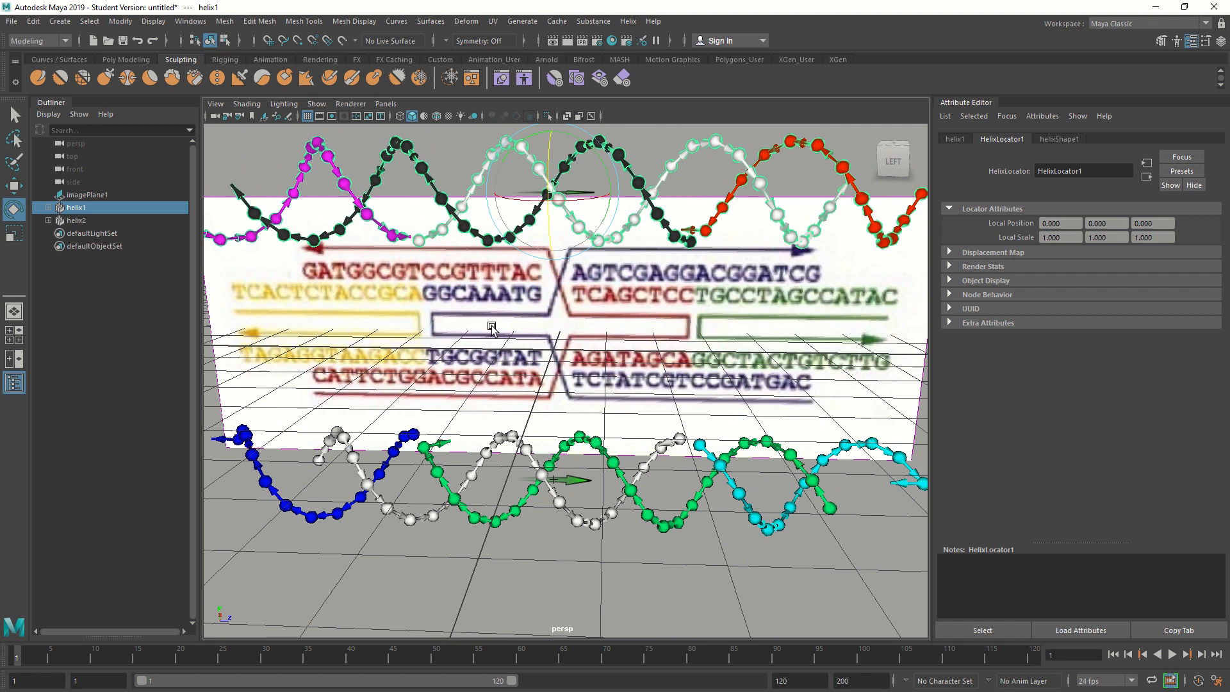
Connect helix1's magenta strand end, base forw_13, to helix2's blue strand end, base backw_13, following the yellow strand in the reference image.
{"action": "middle_click_drag", "start_coordinate": [491, 326], "coordinate": [540, 320], "text": "alt"}
{"action": "scroll", "coordinate": [545, 311], "scroll_direction": "down", "scroll_amount": 2}
{"action": "scroll", "coordinate": [567, 268], "scroll_direction": "up", "scroll_amount": 2}
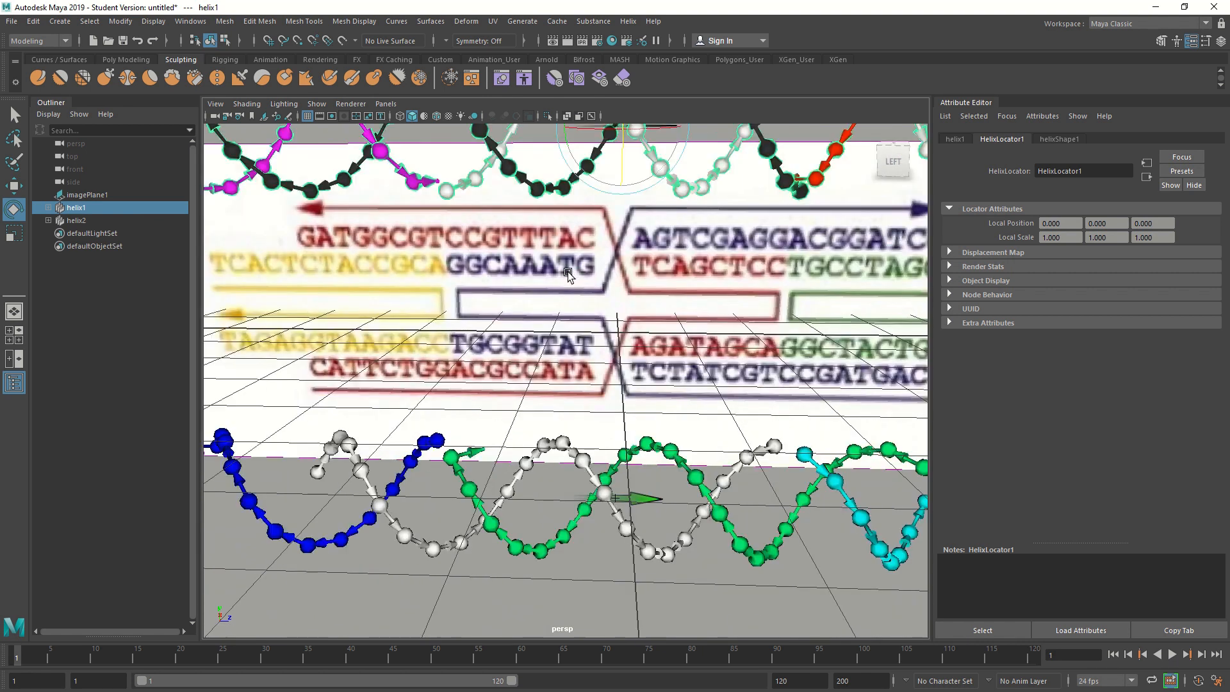
{"action": "scroll", "coordinate": [566, 270], "scroll_direction": "up", "scroll_amount": 1}
{"action": "middle_click_drag", "start_coordinate": [567, 279], "coordinate": [569, 308], "text": "alt"}
{"action": "scroll", "coordinate": [561, 290], "scroll_direction": "down", "scroll_amount": 1}
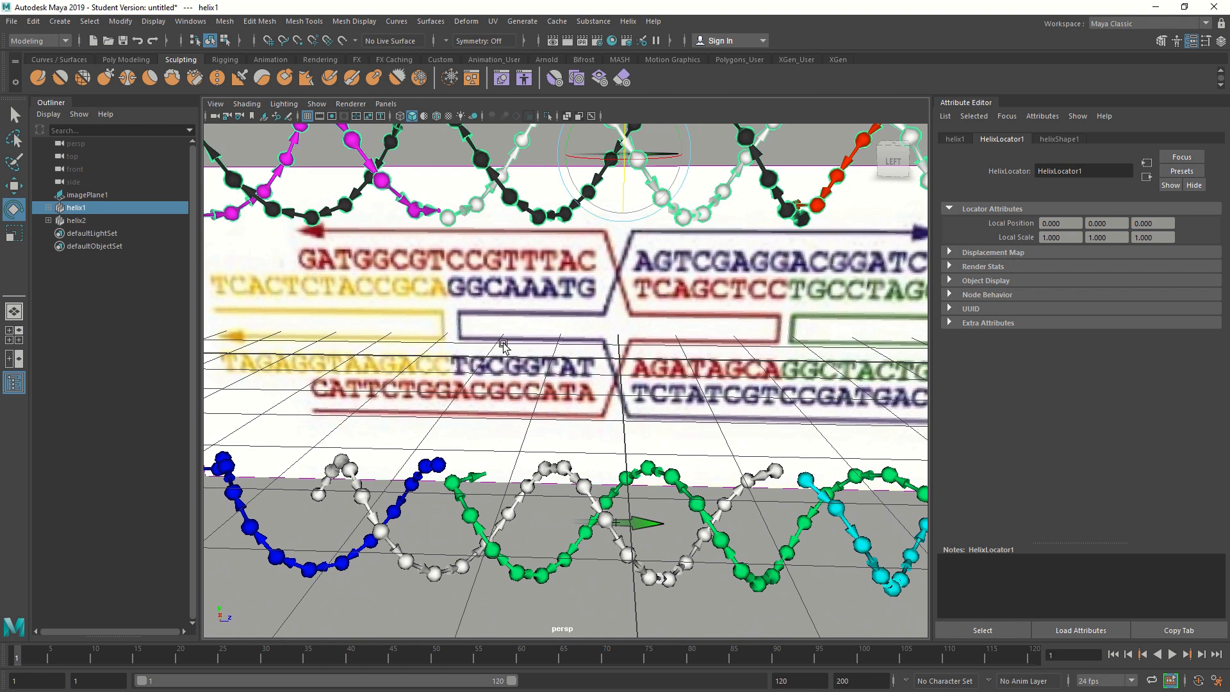
{"action": "left_click", "coordinate": [416, 213]}
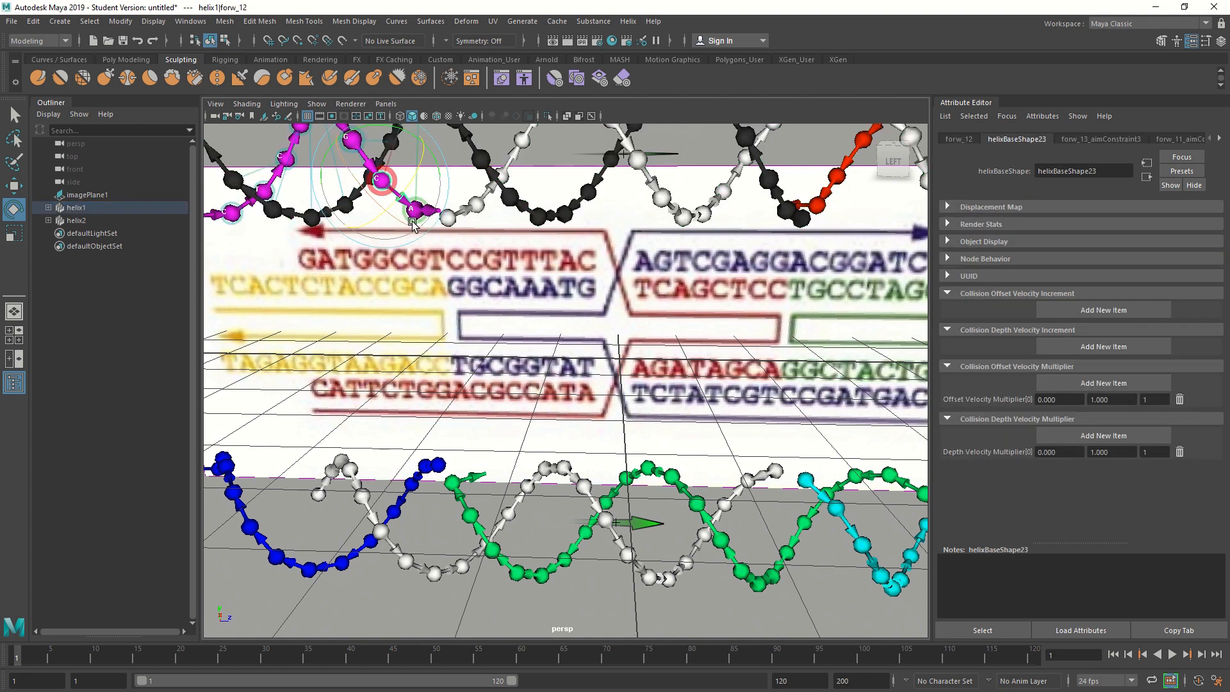
{"action": "left_click", "coordinate": [473, 324]}
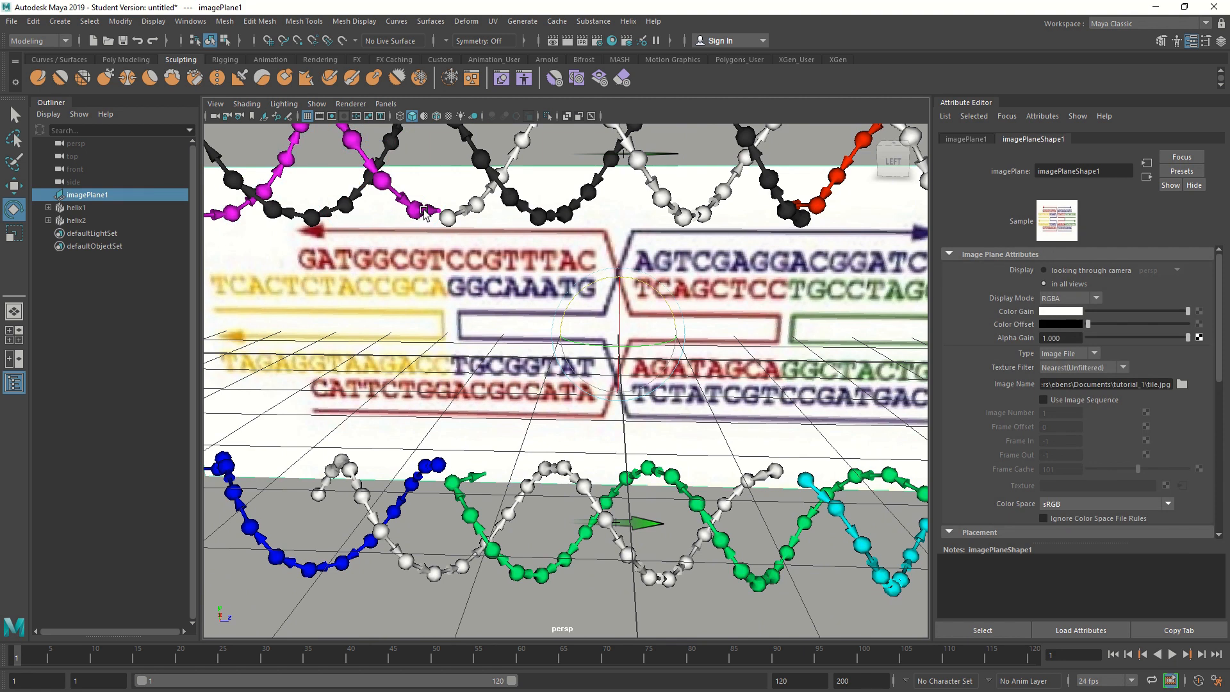
{"action": "left_click", "coordinate": [422, 211]}
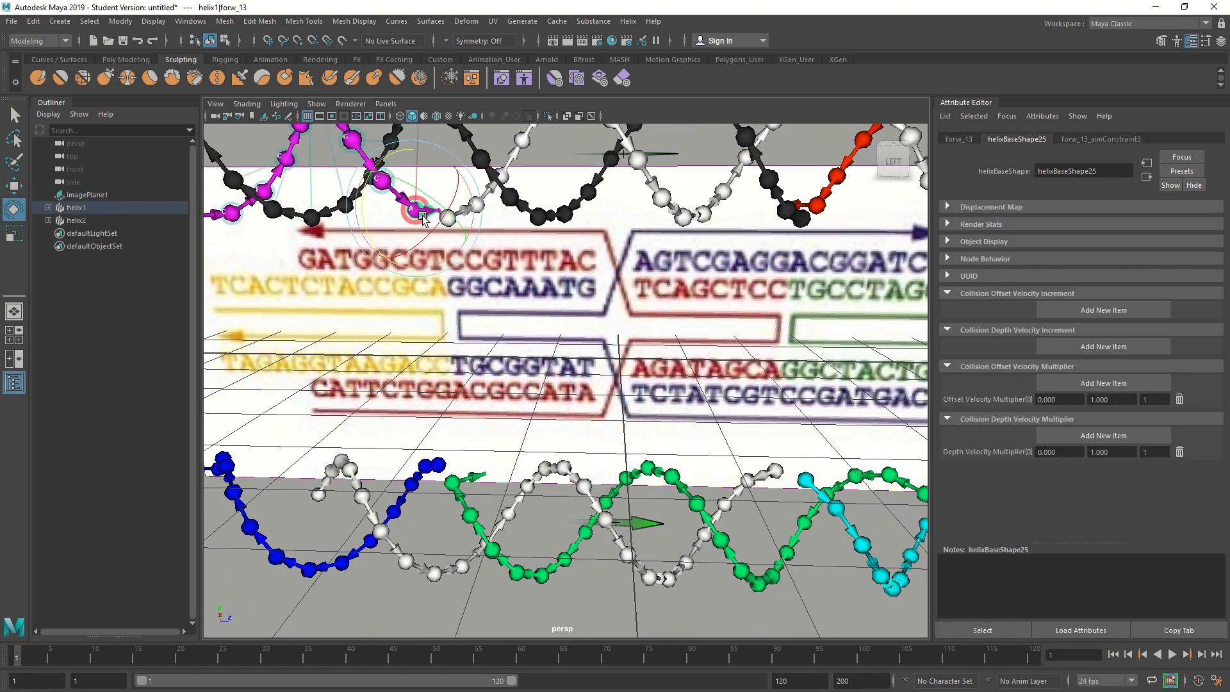
{"action": "key", "text": "w"}
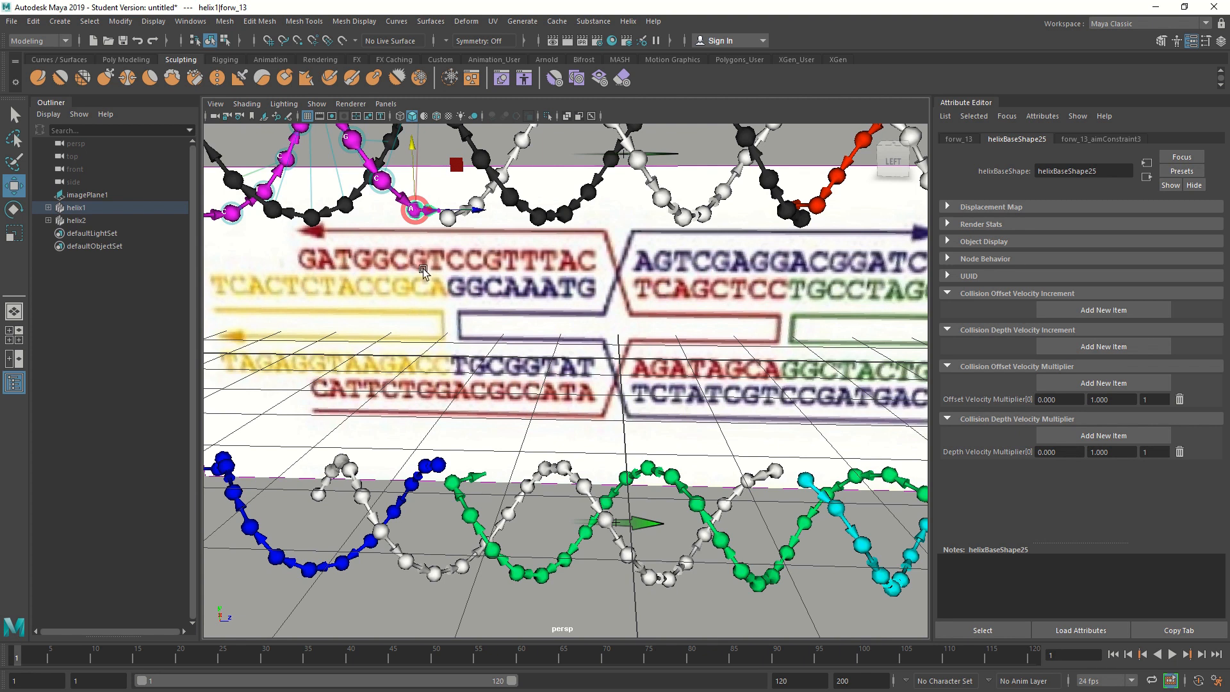
{"action": "left_click", "coordinate": [440, 464], "text": "shift"}
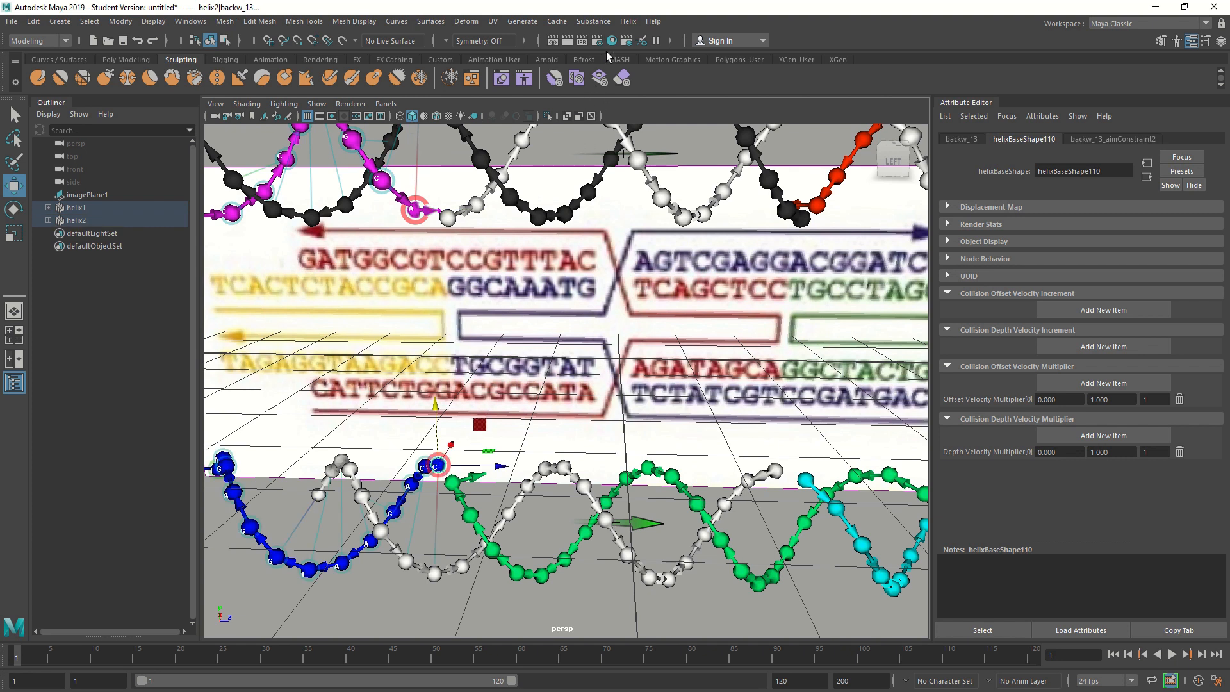
{"action": "left_click", "coordinate": [625, 21]}
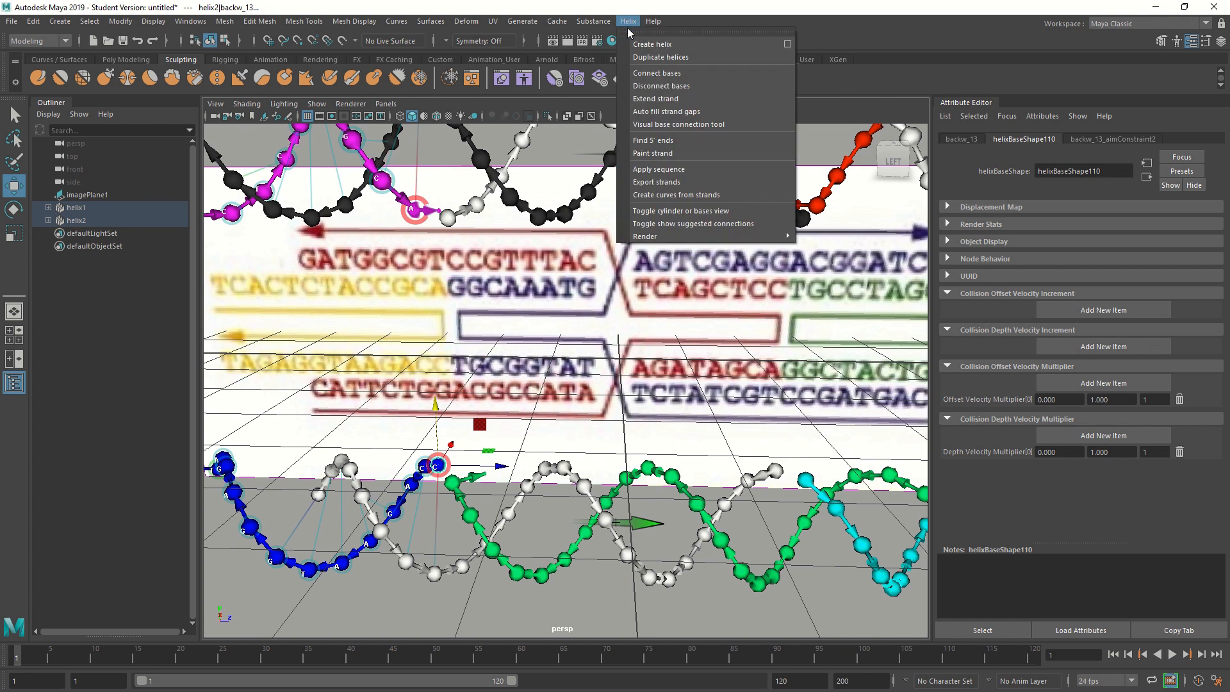
{"action": "left_click", "coordinate": [646, 57]}
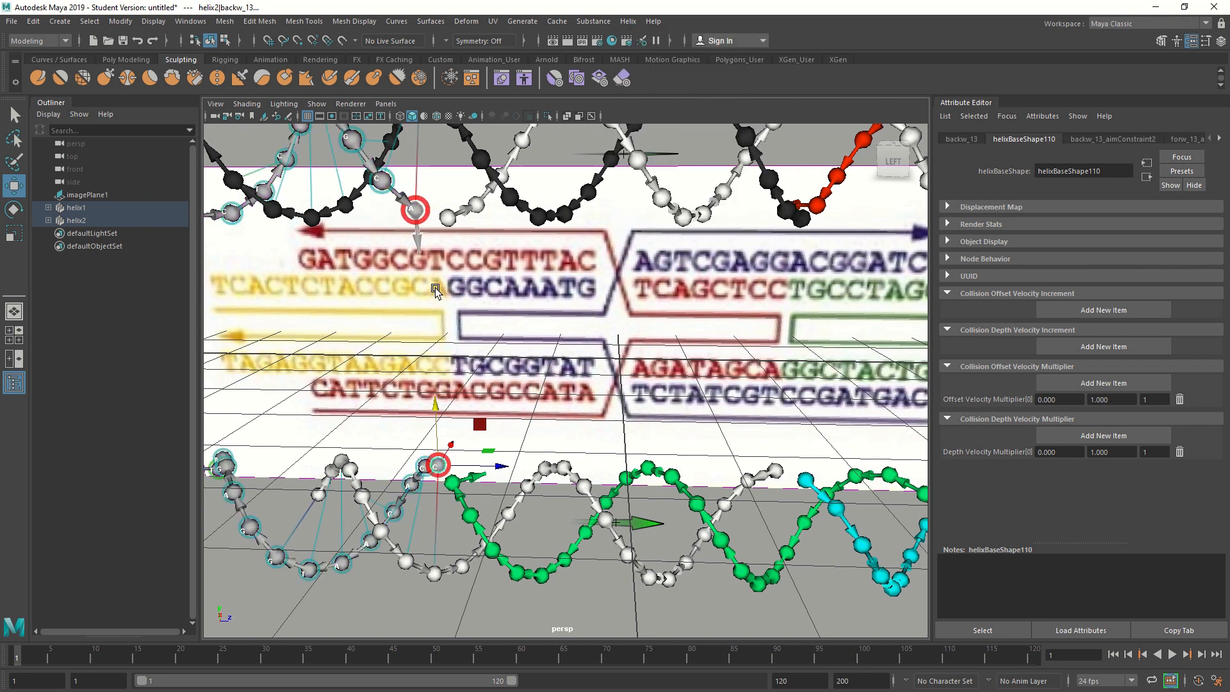
Connect helix2's green strand end, base backw_14, to helix1's white strand end, base forw_14, following the blue crossover in the reference image.
{"action": "left_click", "coordinate": [454, 485]}
{"action": "left_click", "coordinate": [449, 482]}
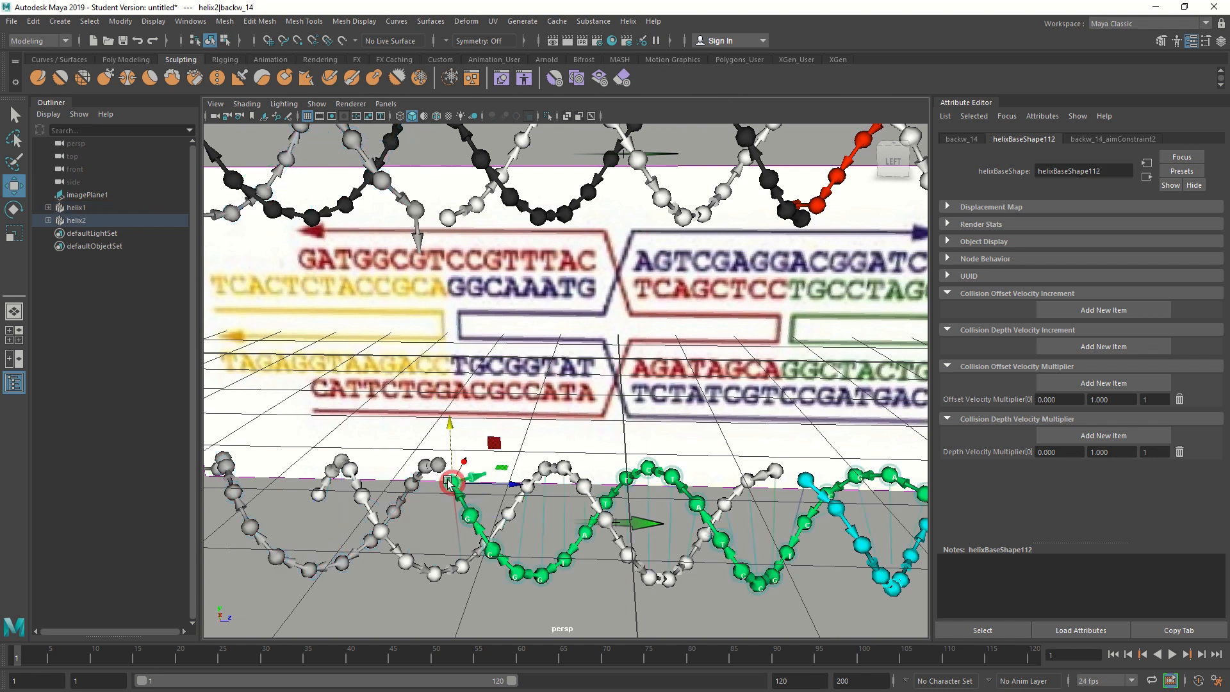
{"action": "left_click", "coordinate": [447, 218]}
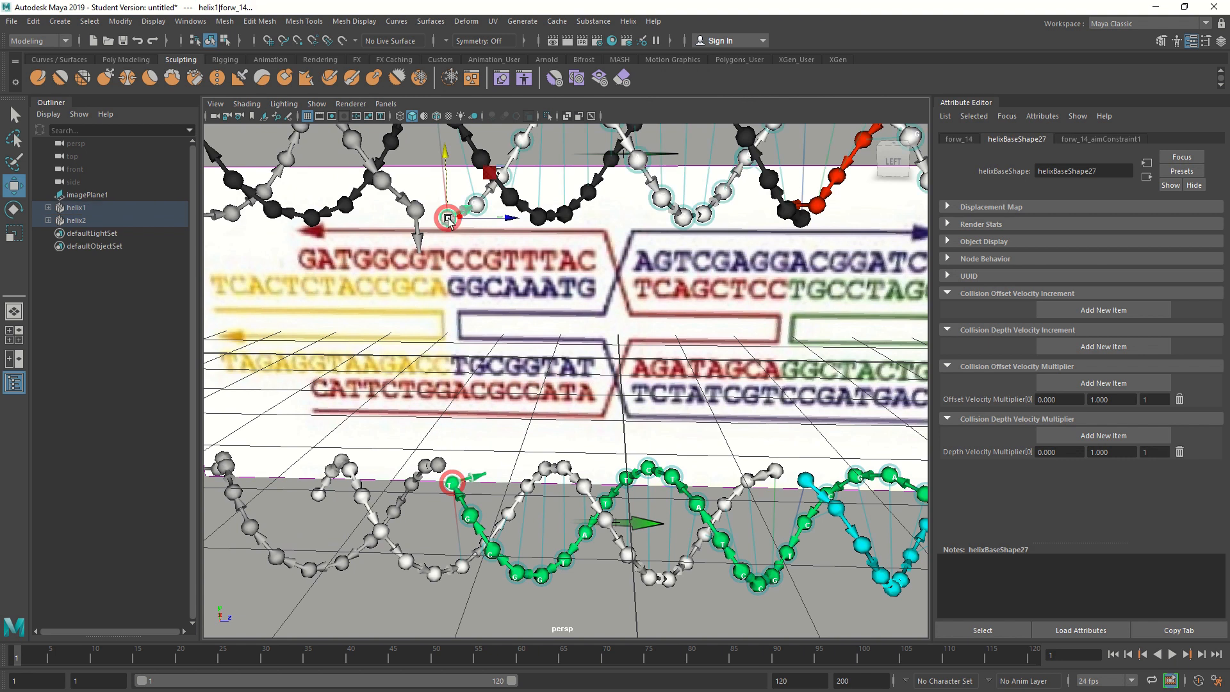
{"action": "left_click", "coordinate": [628, 21]}
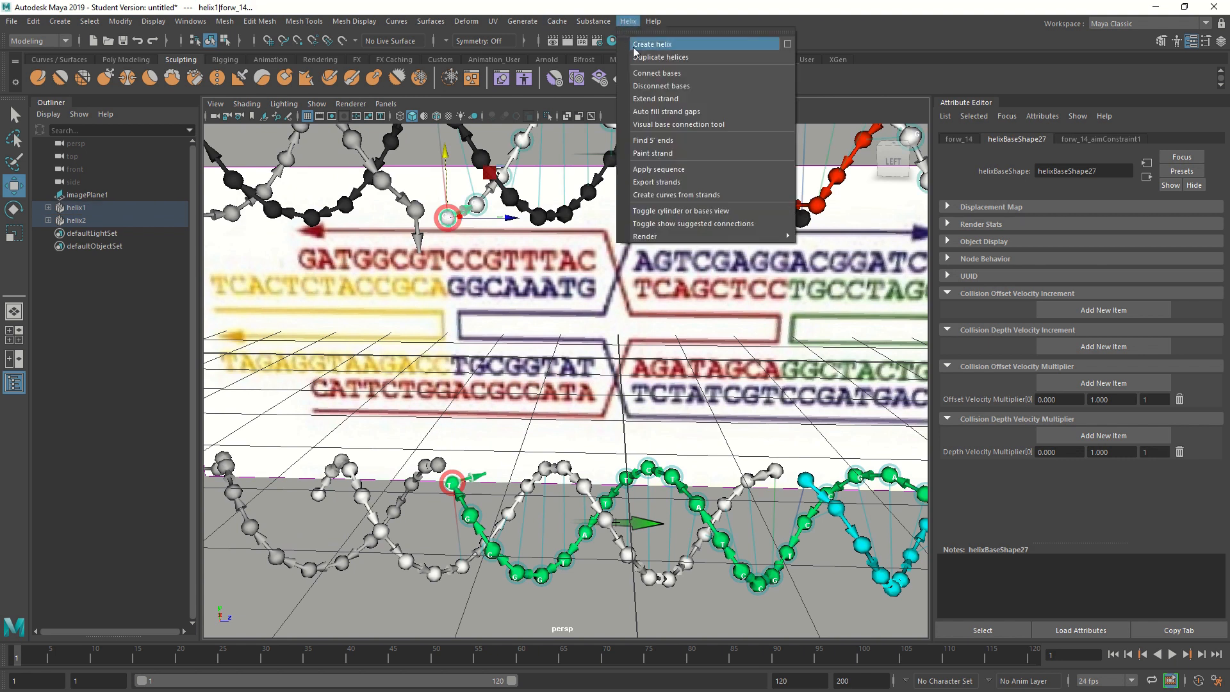
{"action": "left_click", "coordinate": [645, 73]}
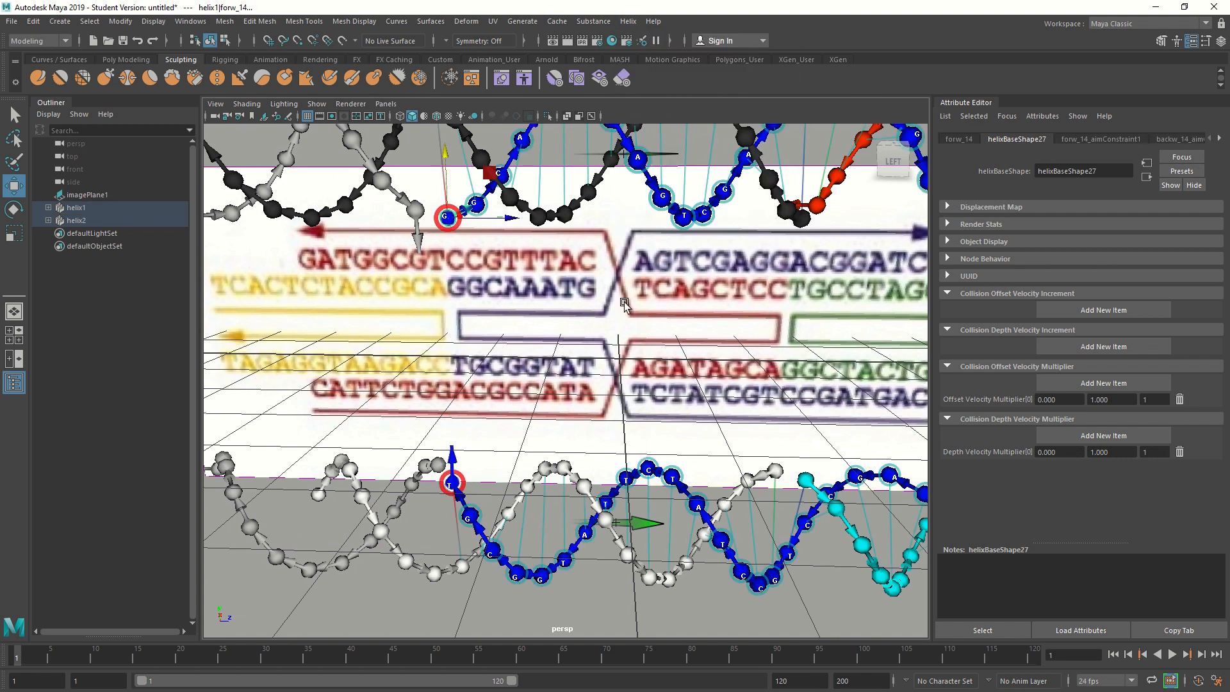
Connect helix1's orange-red strand end, base backw_30, to helix2's cyan strand end, base forw_30, following the green strand in the reference image.
{"action": "left_click_drag", "start_coordinate": [624, 298], "coordinate": [410, 288], "text": "alt"}
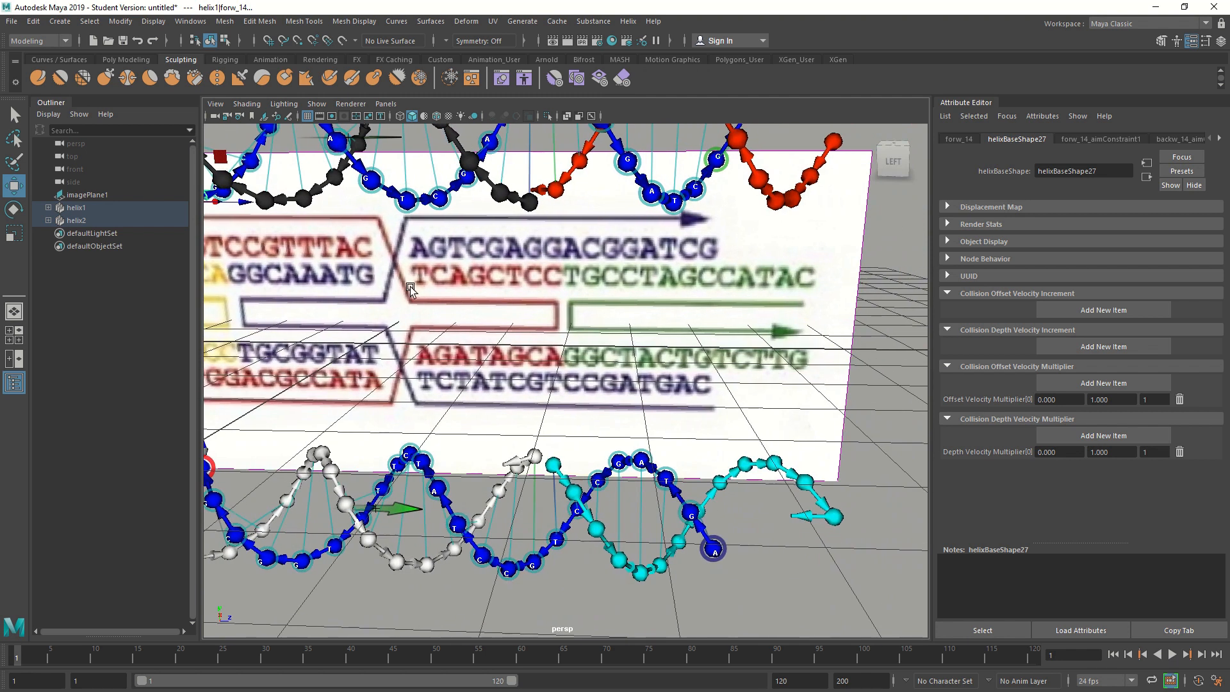
{"action": "left_click_drag", "start_coordinate": [497, 282], "coordinate": [493, 282], "text": "alt"}
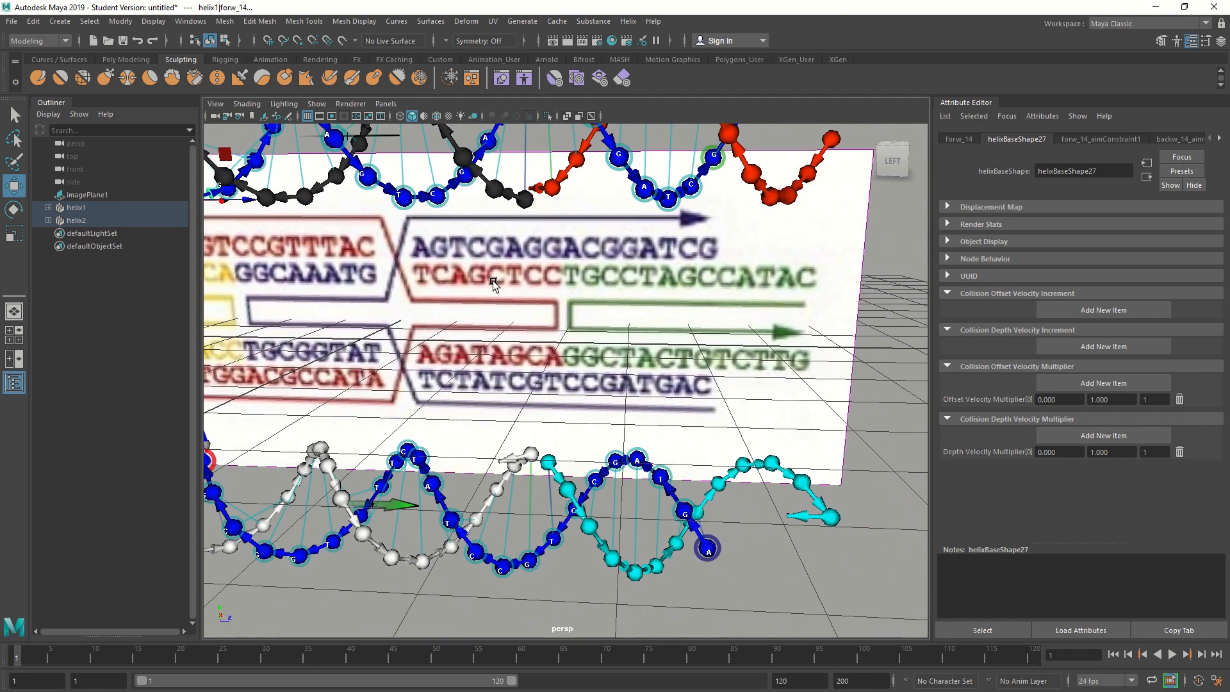
{"action": "left_click", "coordinate": [552, 188]}
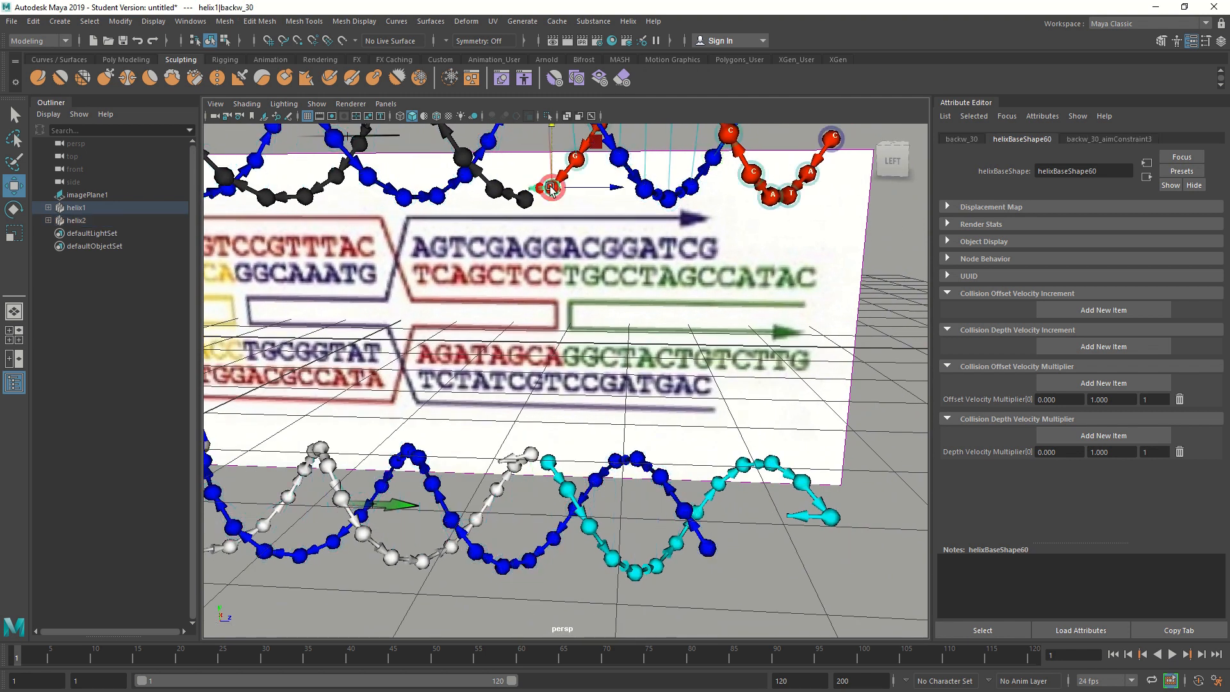
{"action": "left_click", "coordinate": [548, 461], "text": "shift"}
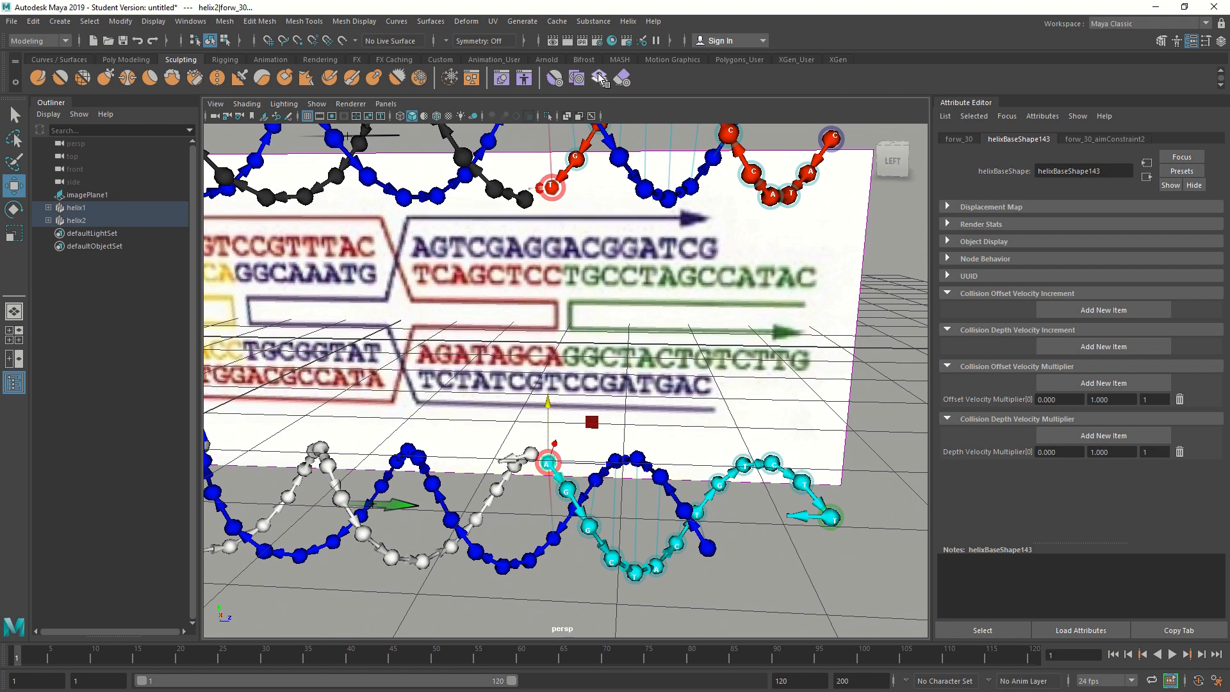
{"action": "left_click", "coordinate": [627, 22]}
{"action": "left_click", "coordinate": [643, 74]}
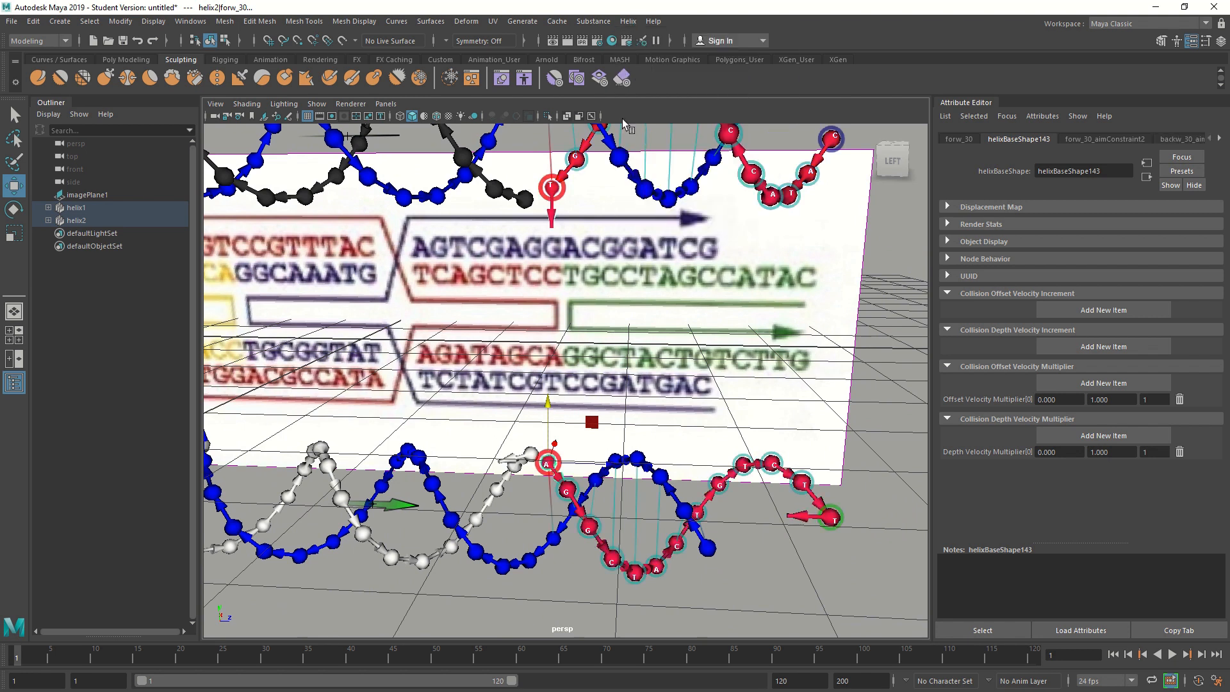
Connect helix2's white strand end, base forw_29, to helix1's black strand end, base backw_29, following the red strand in the reference image.
{"action": "left_click", "coordinate": [528, 454]}
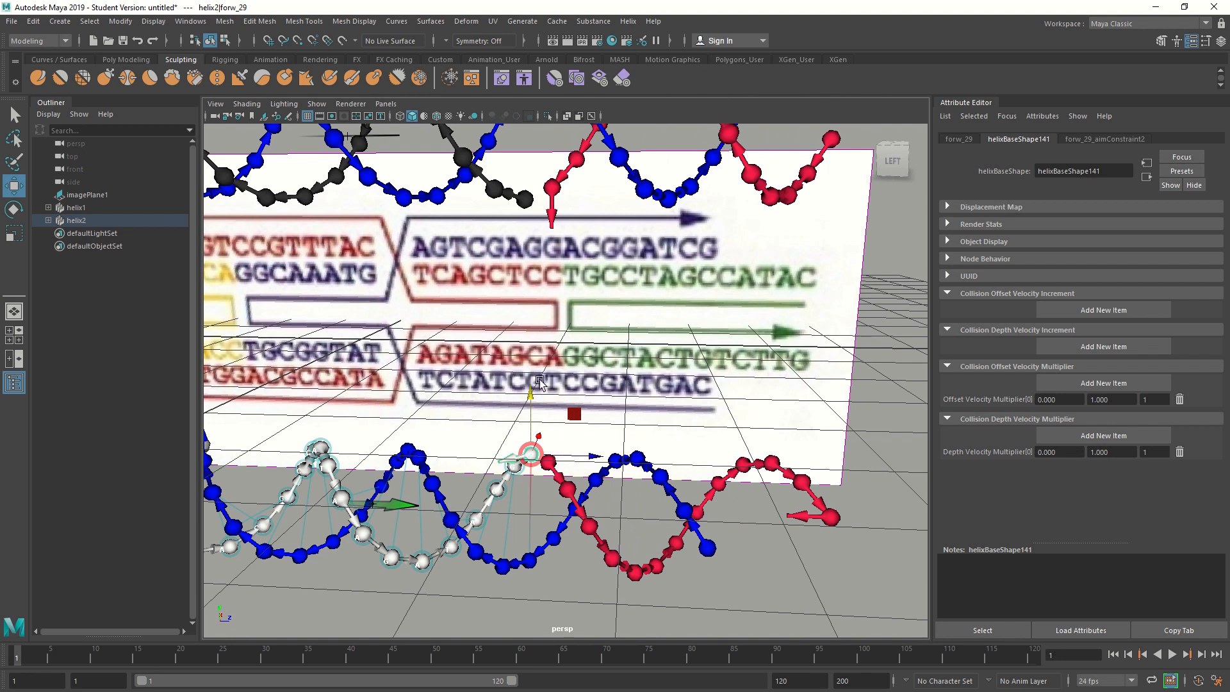
{"action": "left_click", "coordinate": [524, 201], "text": "shift"}
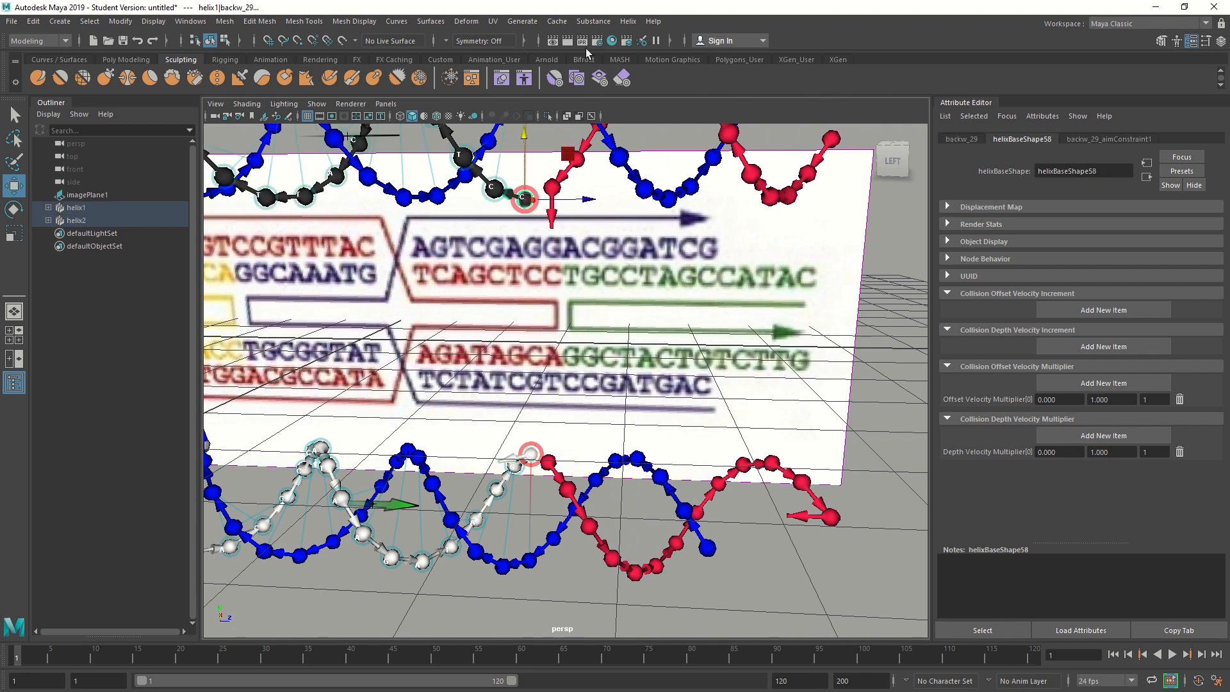
{"action": "left_click", "coordinate": [627, 21]}
{"action": "left_click", "coordinate": [653, 75]}
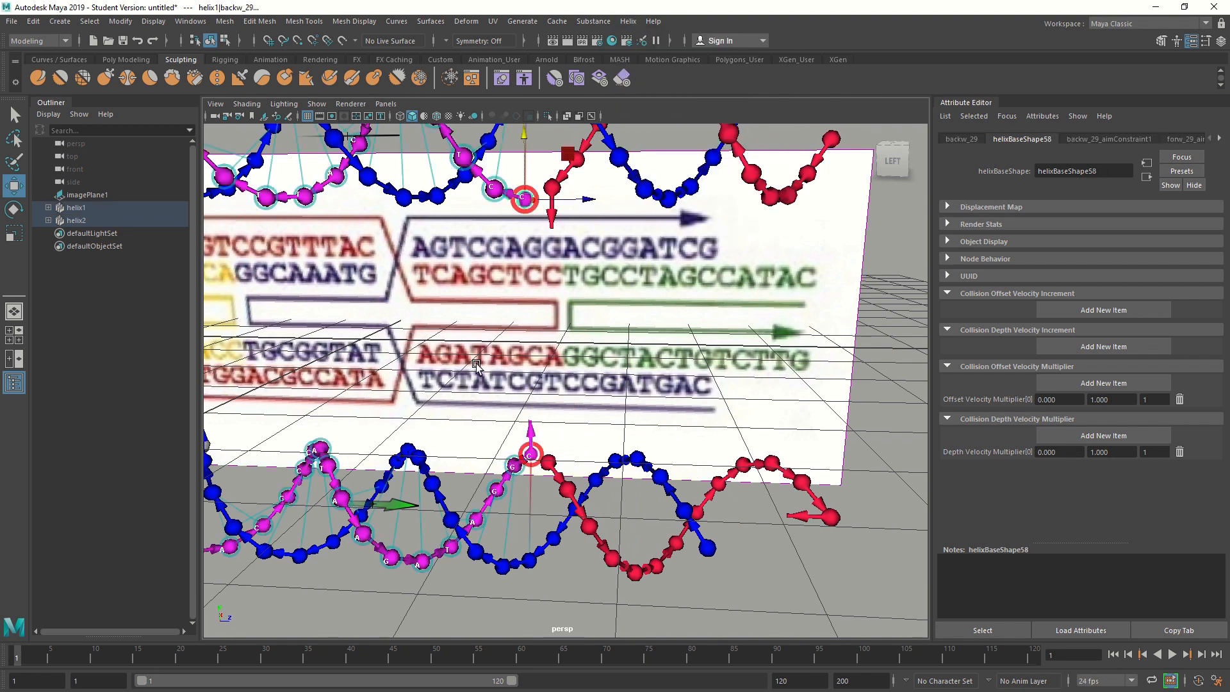
Move helix1 straight down until it lies just above helix2, with the connected strand ends close together.
{"action": "left_click_drag", "start_coordinate": [465, 370], "coordinate": [485, 355], "text": "alt"}
{"action": "key", "text": "super"}
{"action": "left_click", "coordinate": [650, 304]}
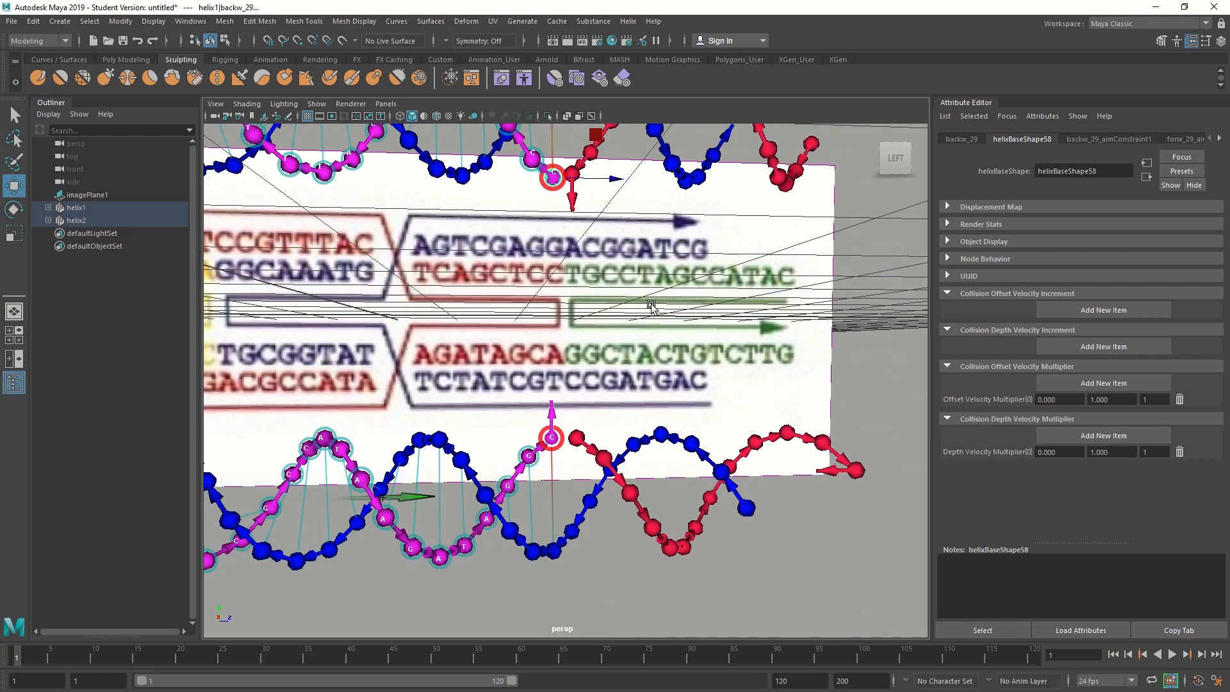
{"action": "left_click", "coordinate": [650, 305]}
{"action": "scroll", "coordinate": [647, 307], "scroll_direction": "down", "scroll_amount": 4}
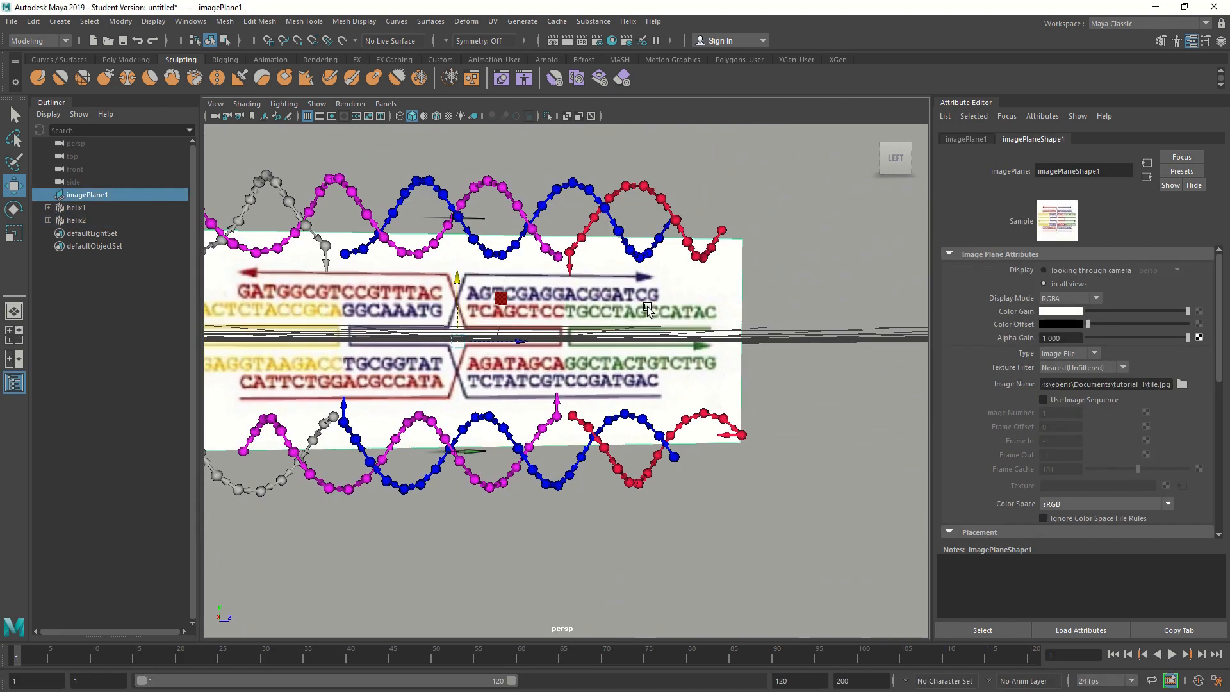
{"action": "middle_click_drag", "start_coordinate": [647, 307], "coordinate": [714, 338], "text": "alt"}
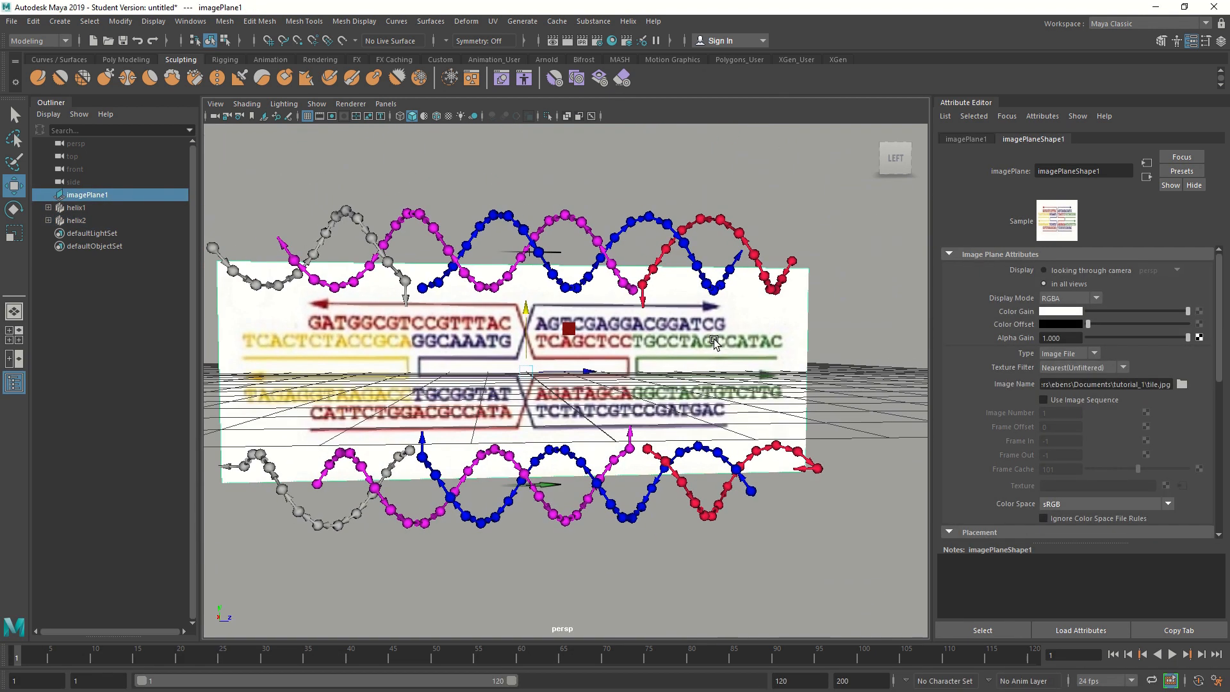
{"action": "left_click", "coordinate": [76, 208]}
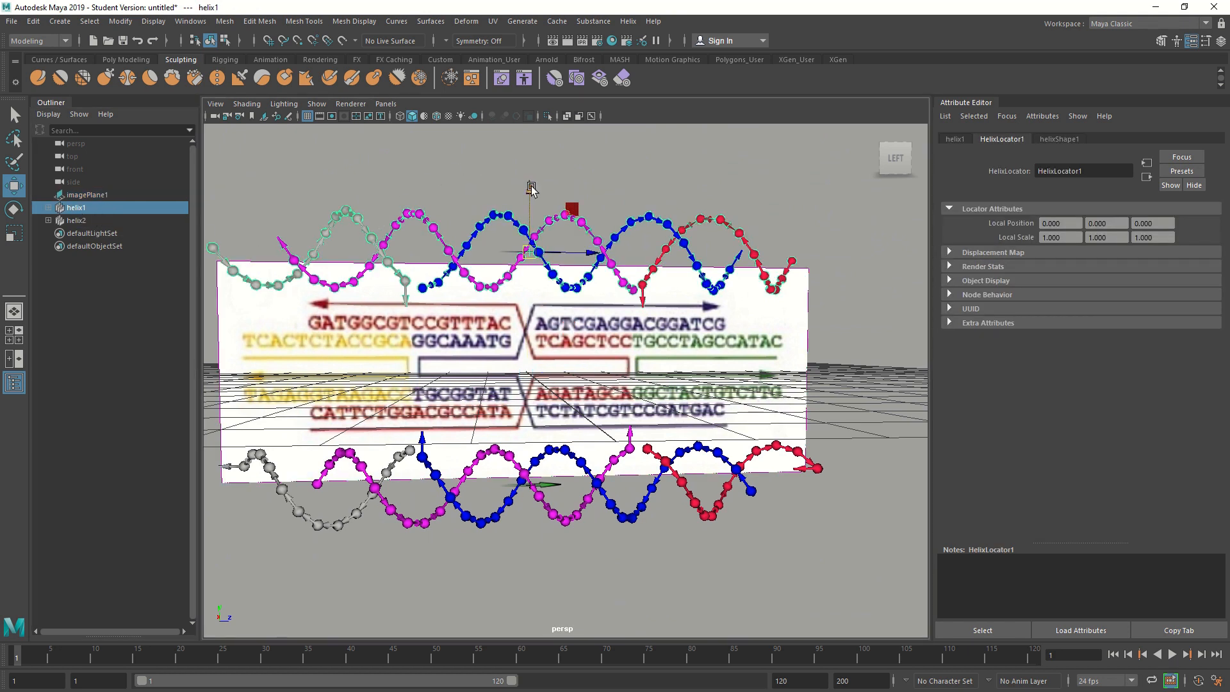
{"action": "left_click_drag", "start_coordinate": [531, 187], "coordinate": [536, 312]}
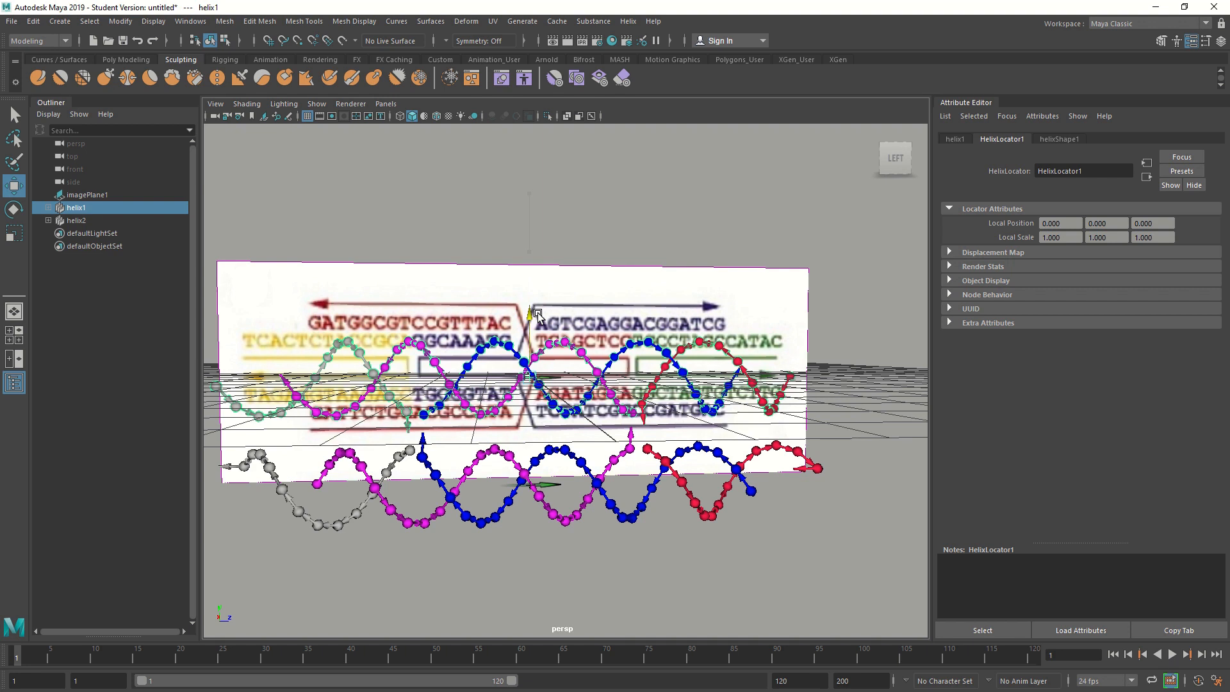
{"action": "left_click_drag", "start_coordinate": [538, 314], "coordinate": [535, 321]}
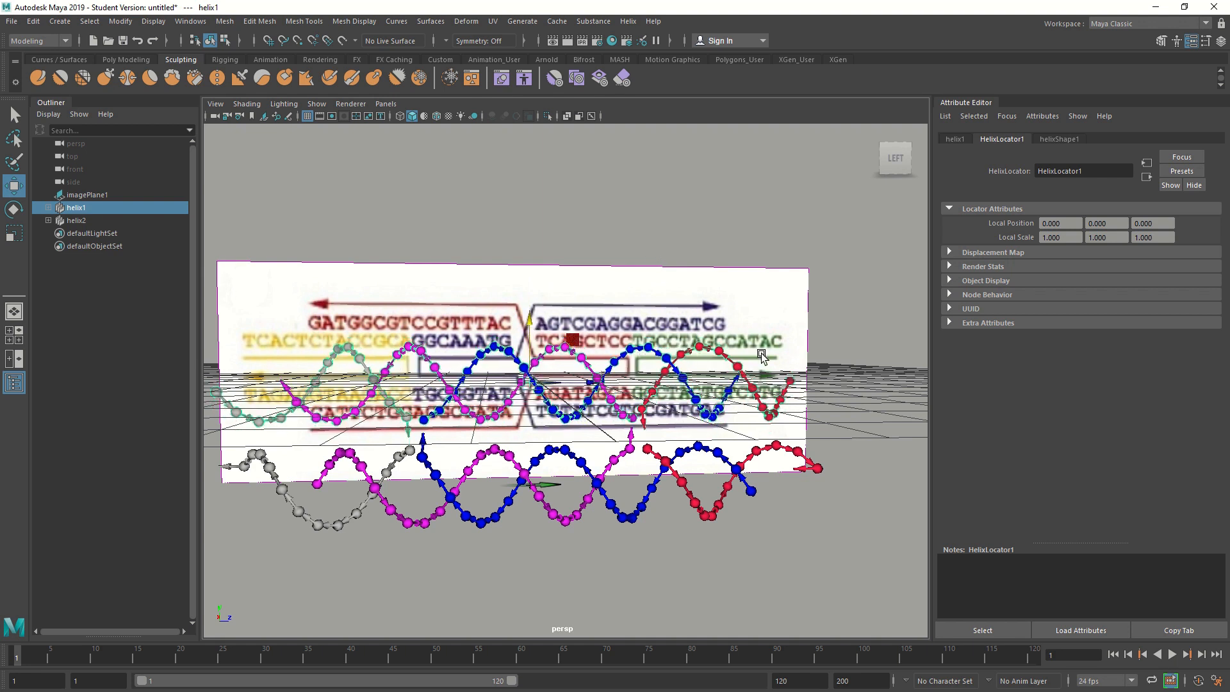
{"action": "left_click", "coordinate": [852, 400]}
{"action": "left_click_drag", "start_coordinate": [767, 539], "coordinate": [663, 513], "text": "alt"}
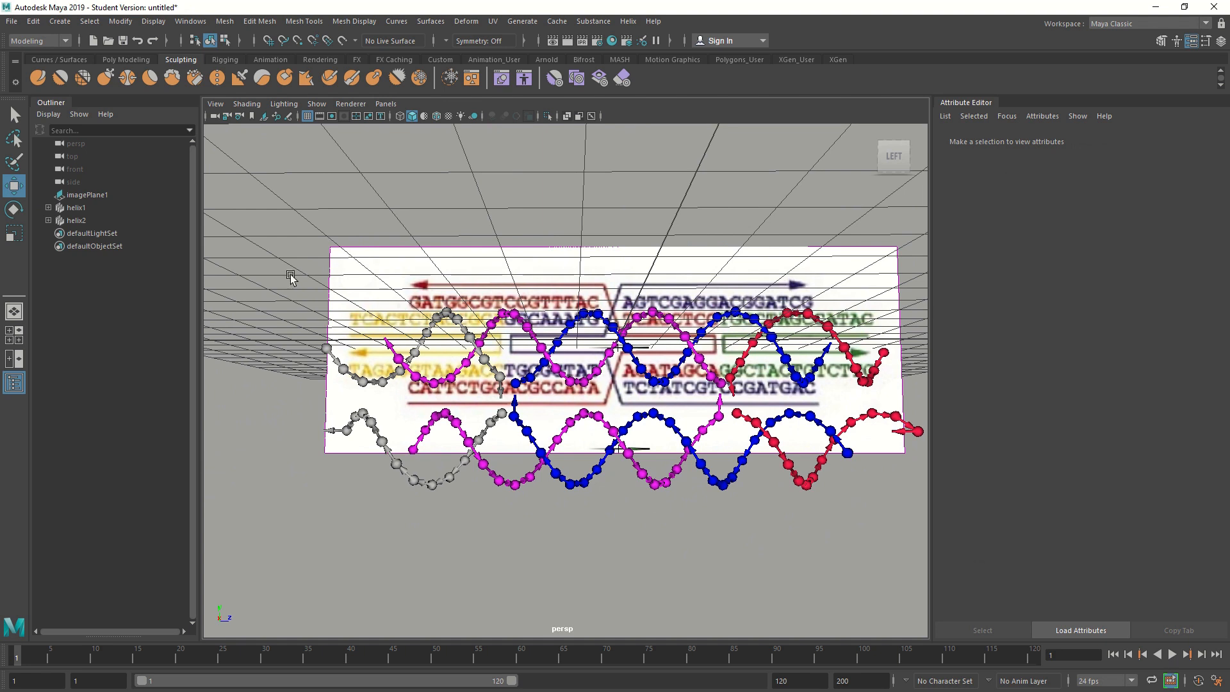
Save the scene as a Maya ASCII file named tile in the Documents\tutorial_1 folder, accepting the student version notice.
{"action": "left_click", "coordinate": [11, 22]}
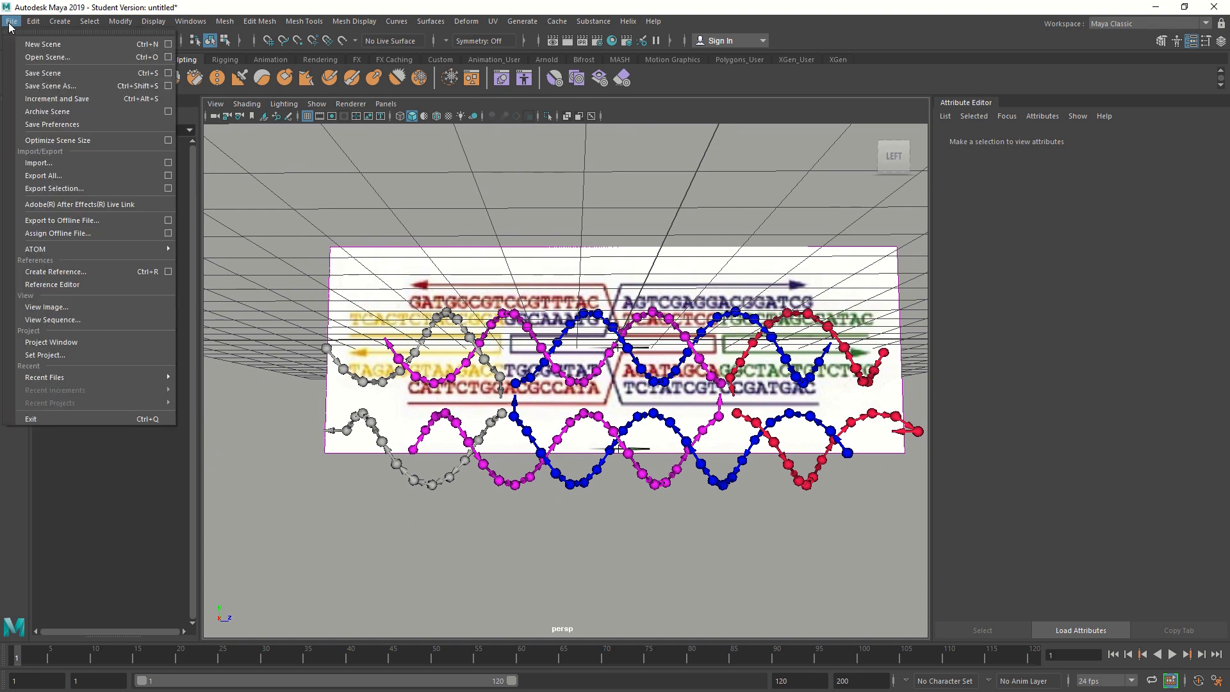
{"action": "left_click", "coordinate": [40, 86]}
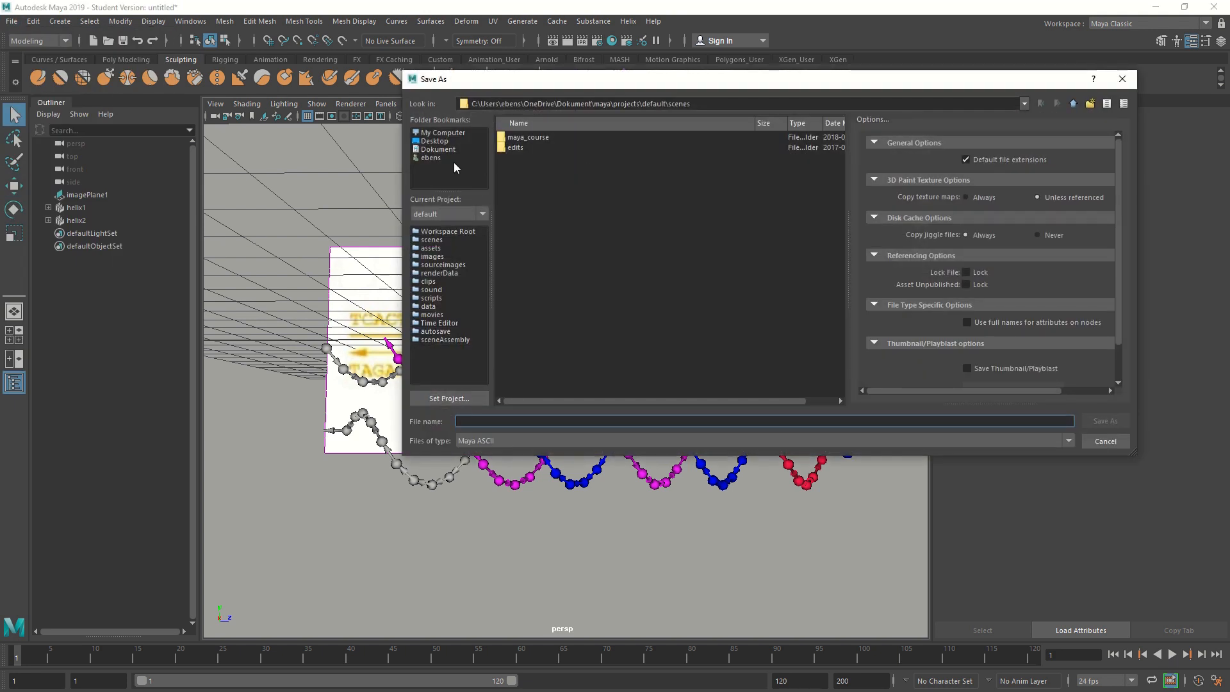
{"action": "left_click", "coordinate": [436, 160]}
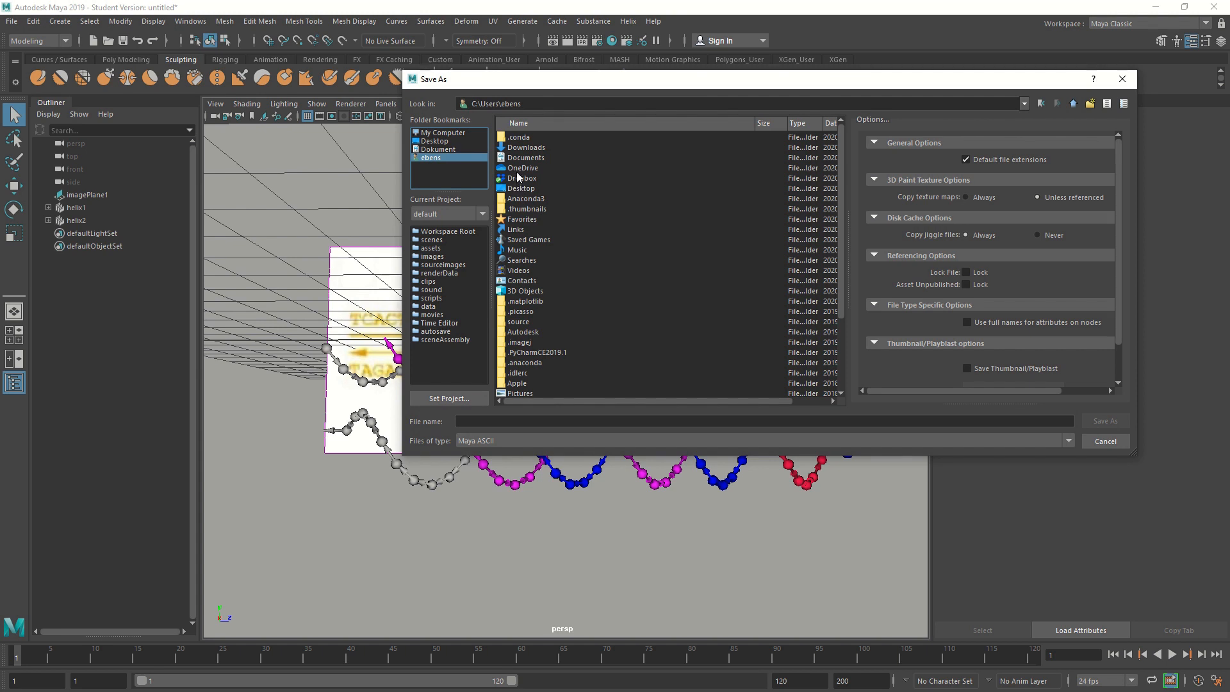
{"action": "left_click_drag", "start_coordinate": [546, 88], "coordinate": [546, 103]}
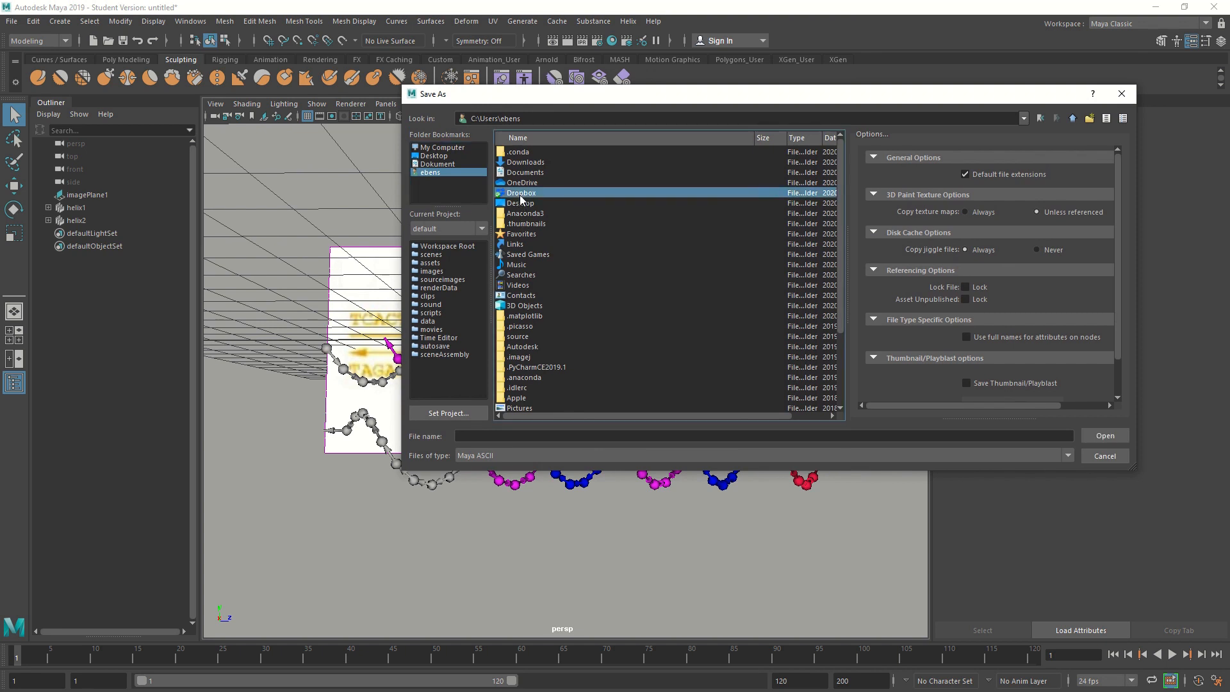
{"action": "left_click", "coordinate": [519, 172]}
{"action": "double_click", "coordinate": [519, 174]}
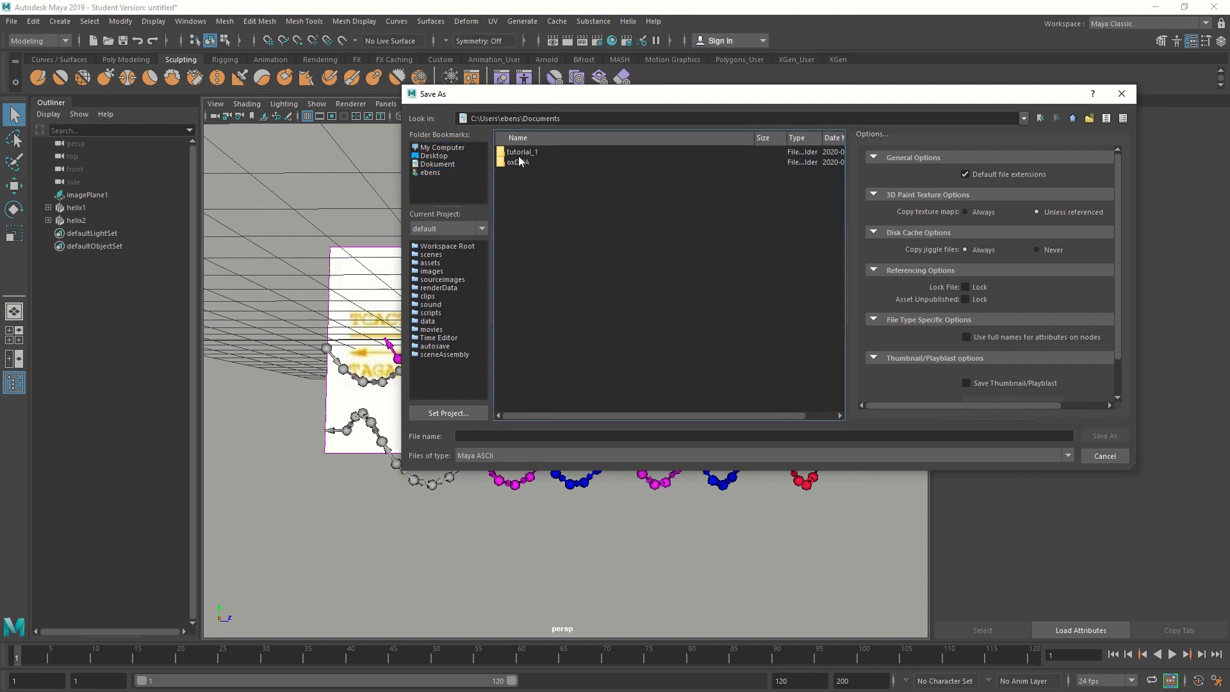
{"action": "double_click", "coordinate": [519, 156]}
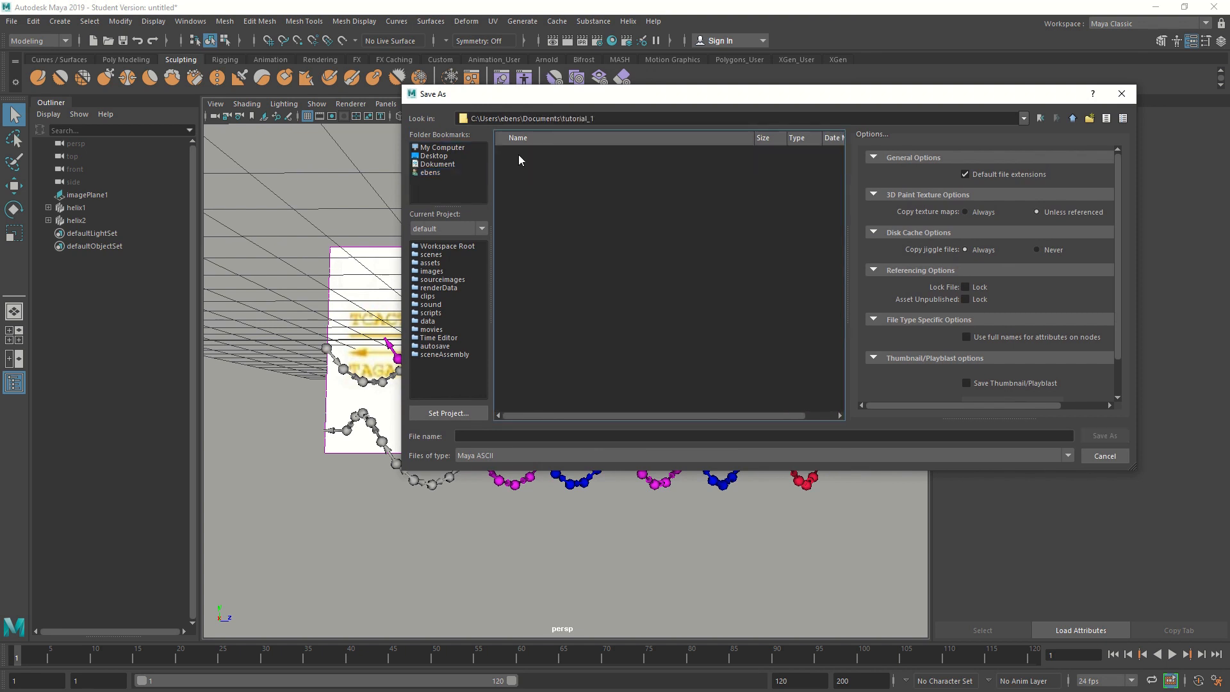
{"action": "left_click", "coordinate": [527, 435]}
{"action": "type", "text": "tile"}
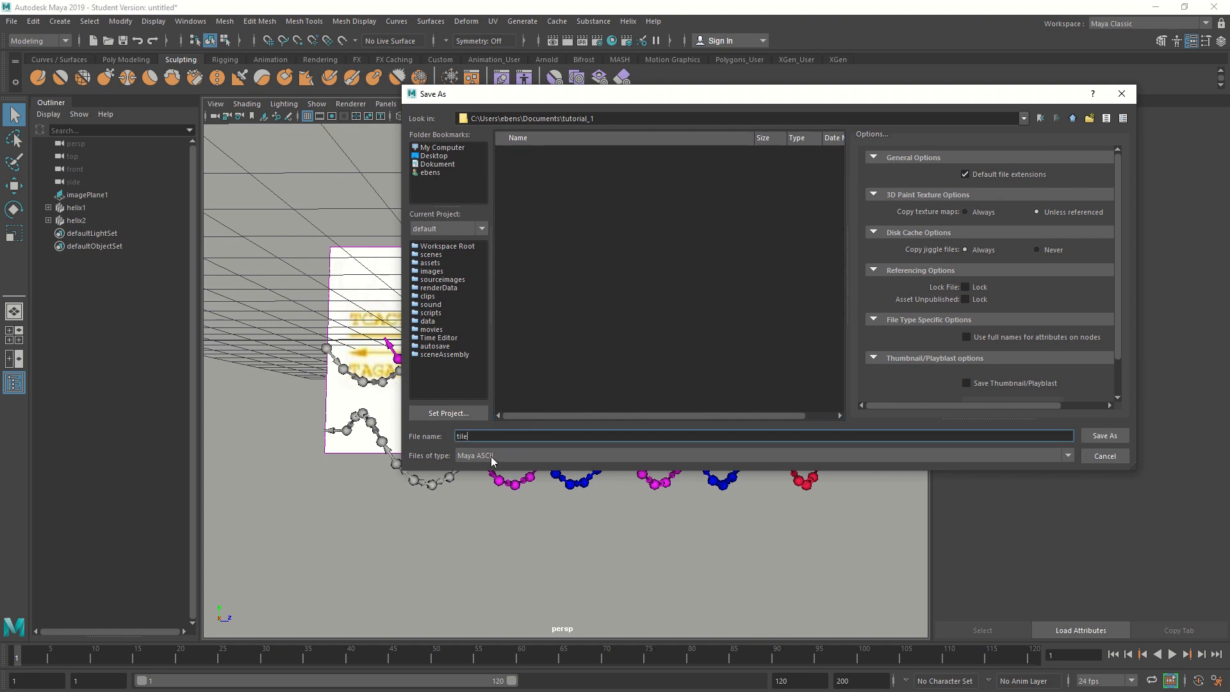
{"action": "left_click", "coordinate": [1095, 436]}
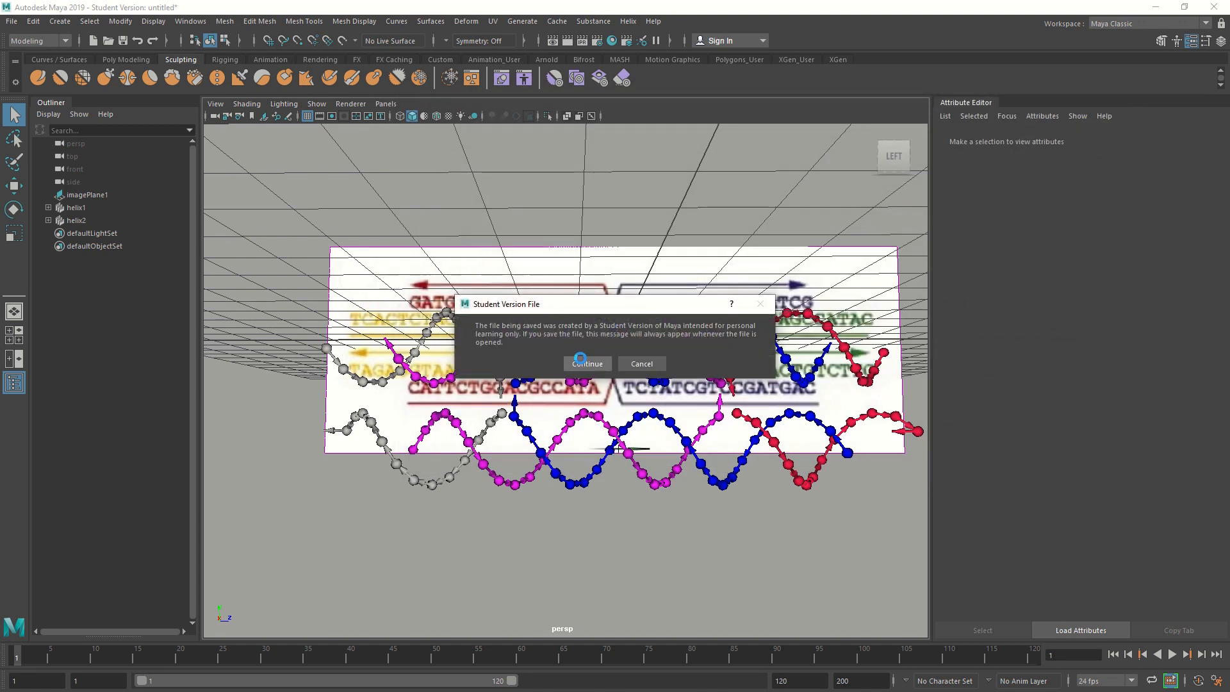
{"action": "left_click", "coordinate": [583, 363]}
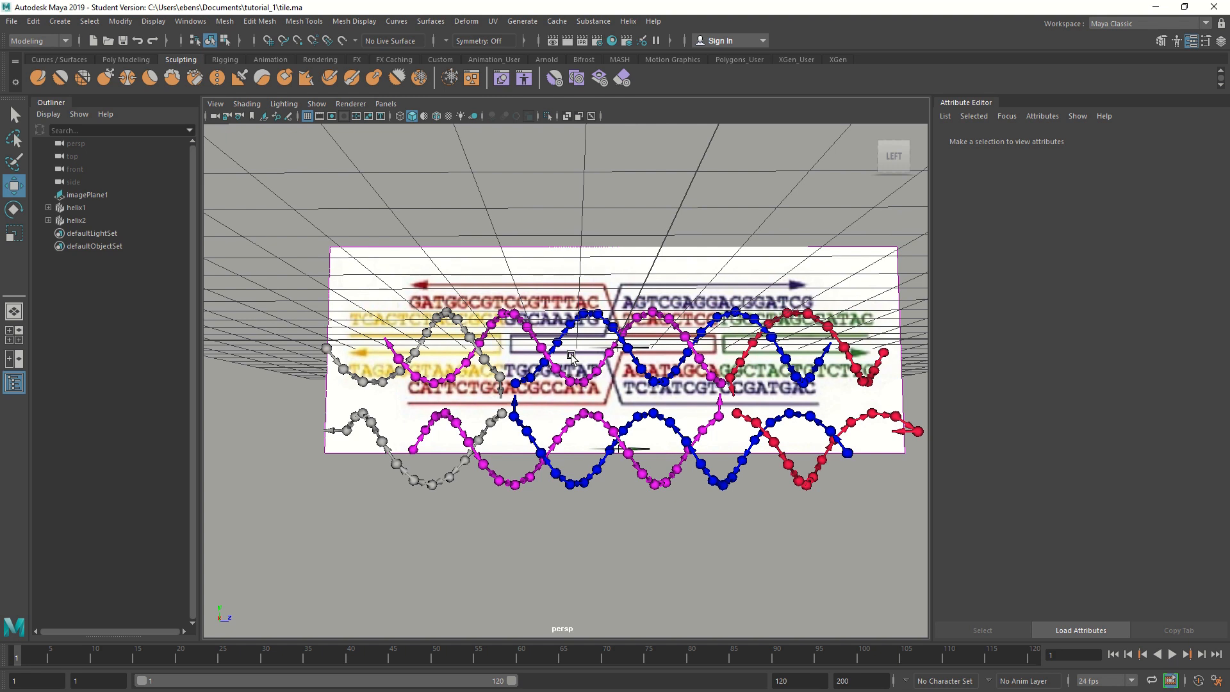
Export the whole scene in the oxDNA top, conf format under the name tile in the tutorial_1 folder.
{"action": "scroll", "coordinate": [571, 356], "scroll_direction": "up", "scroll_amount": 5}
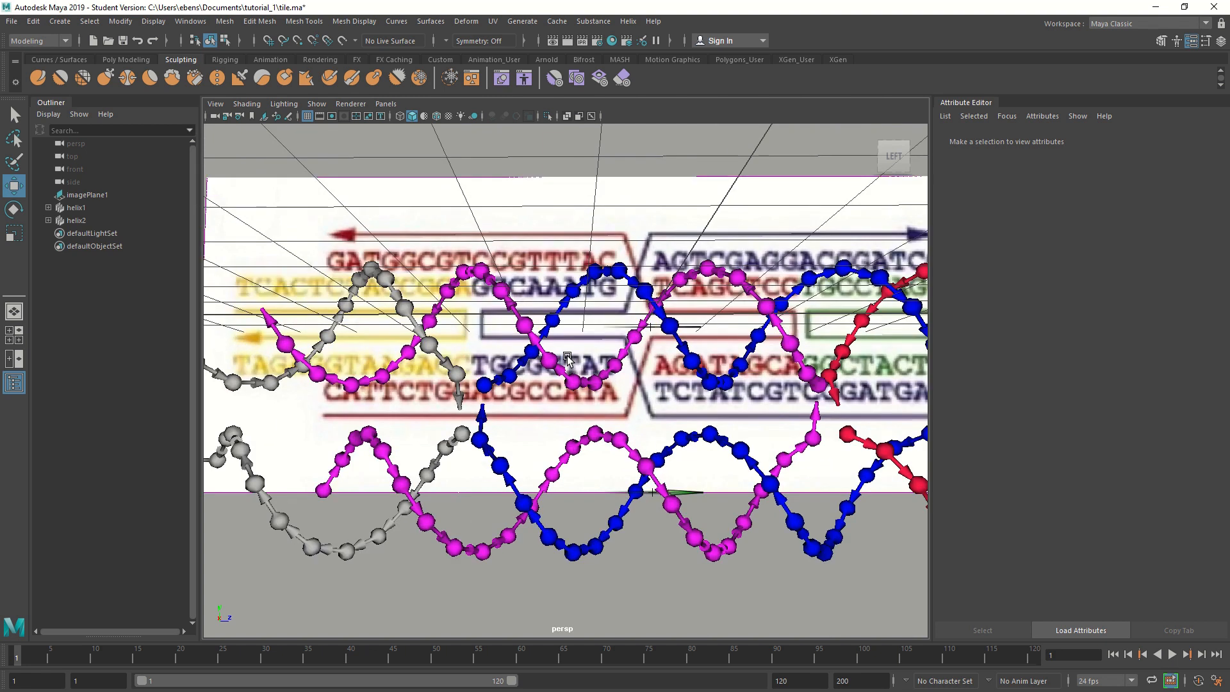
{"action": "scroll", "coordinate": [570, 356], "scroll_direction": "down", "scroll_amount": 3}
{"action": "scroll", "coordinate": [580, 394], "scroll_direction": "down", "scroll_amount": 6}
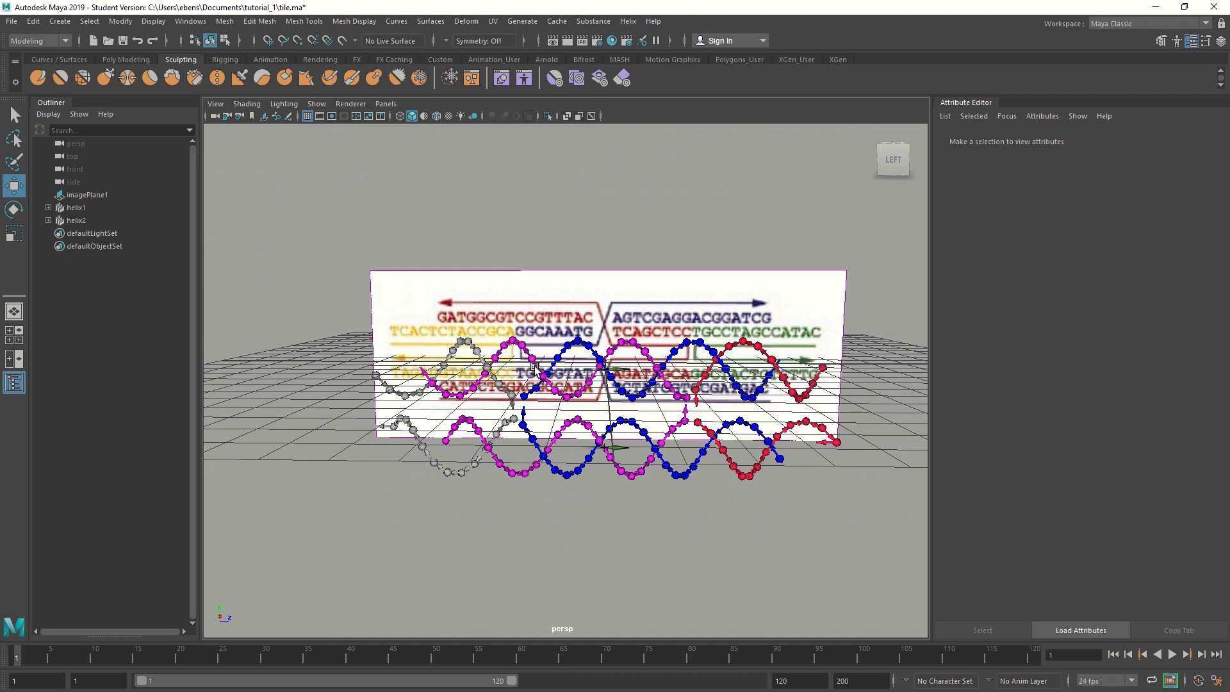
{"action": "left_click", "coordinate": [12, 23]}
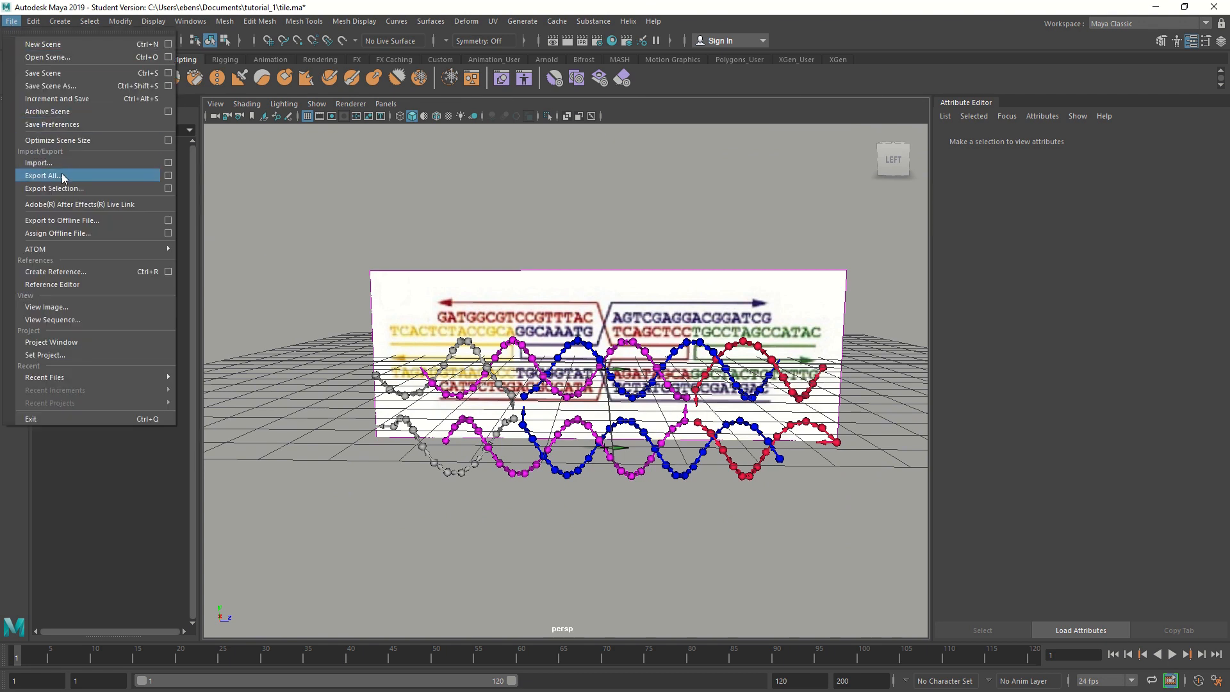
{"action": "left_click", "coordinate": [42, 176]}
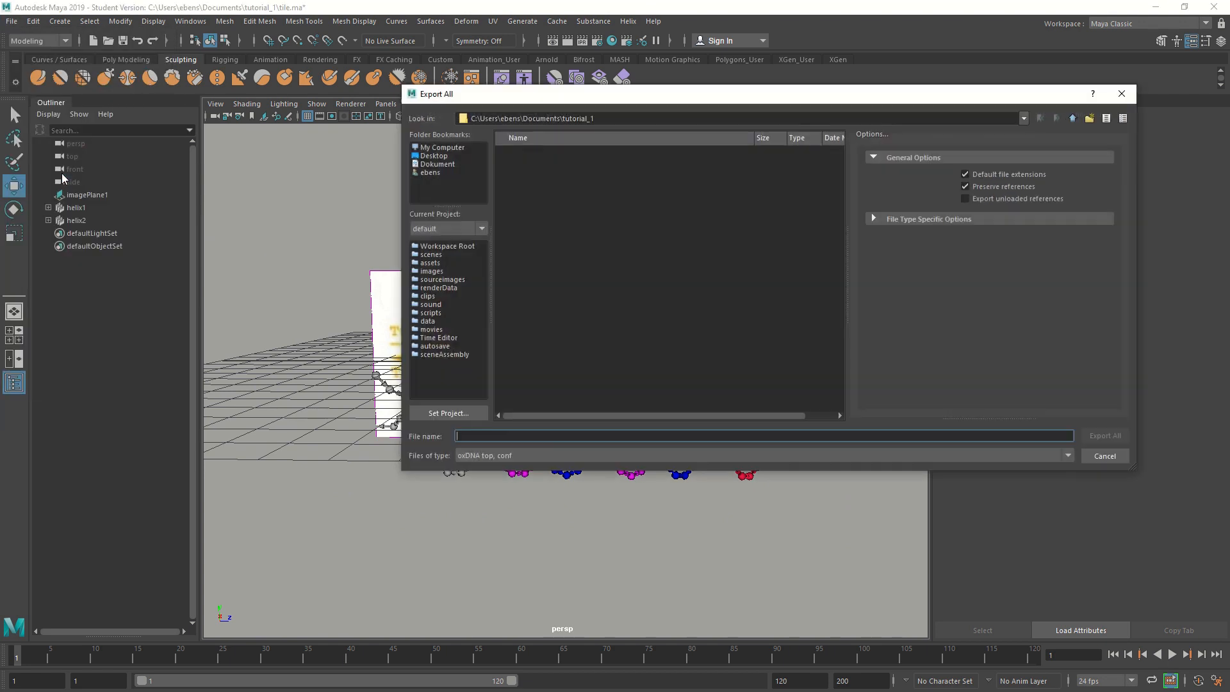
{"action": "left_click", "coordinate": [555, 460]}
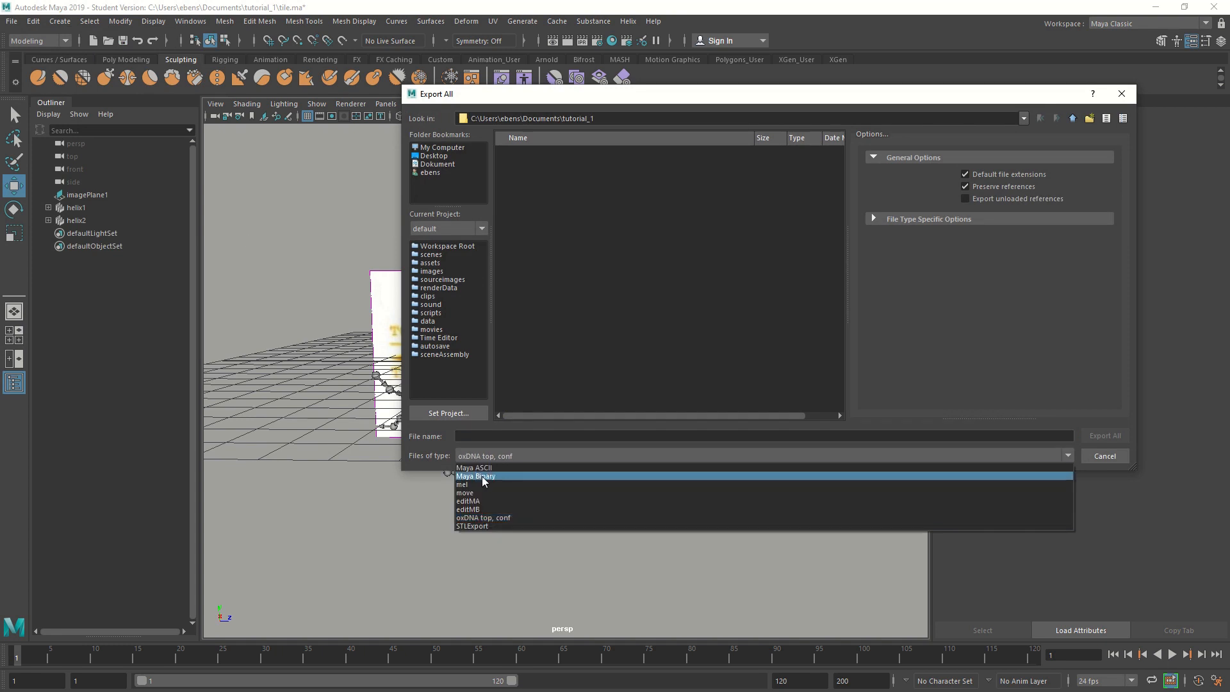
{"action": "left_click", "coordinate": [485, 517]}
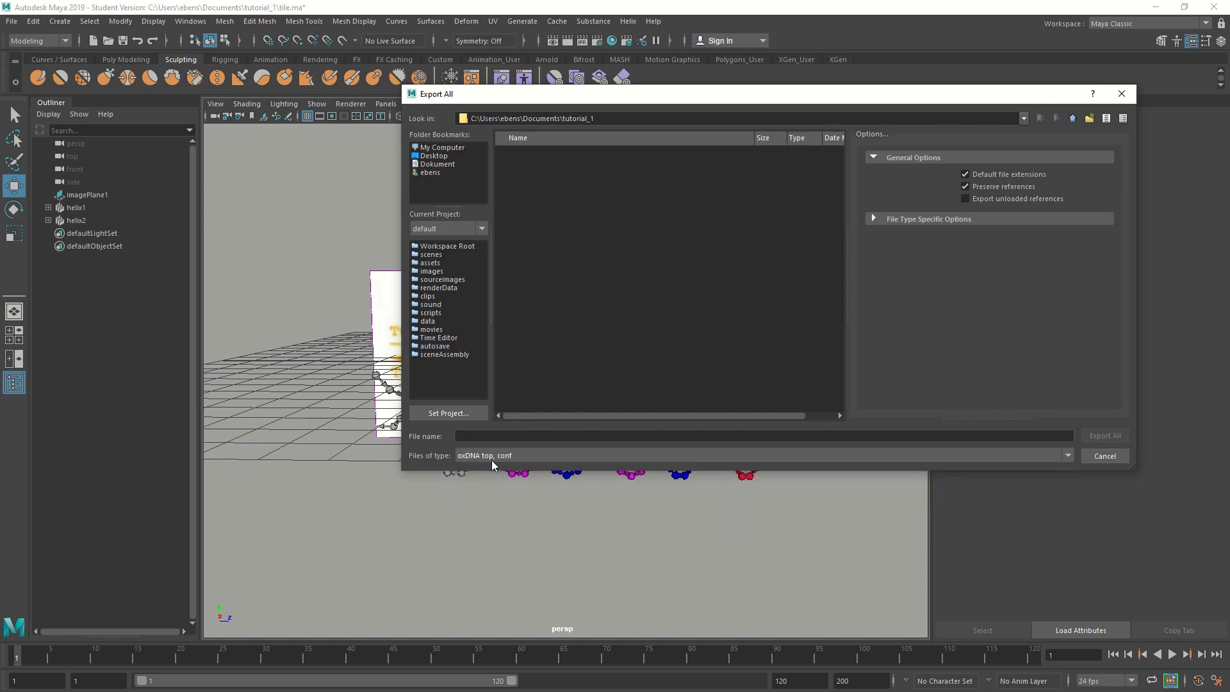
{"action": "left_click", "coordinate": [520, 438]}
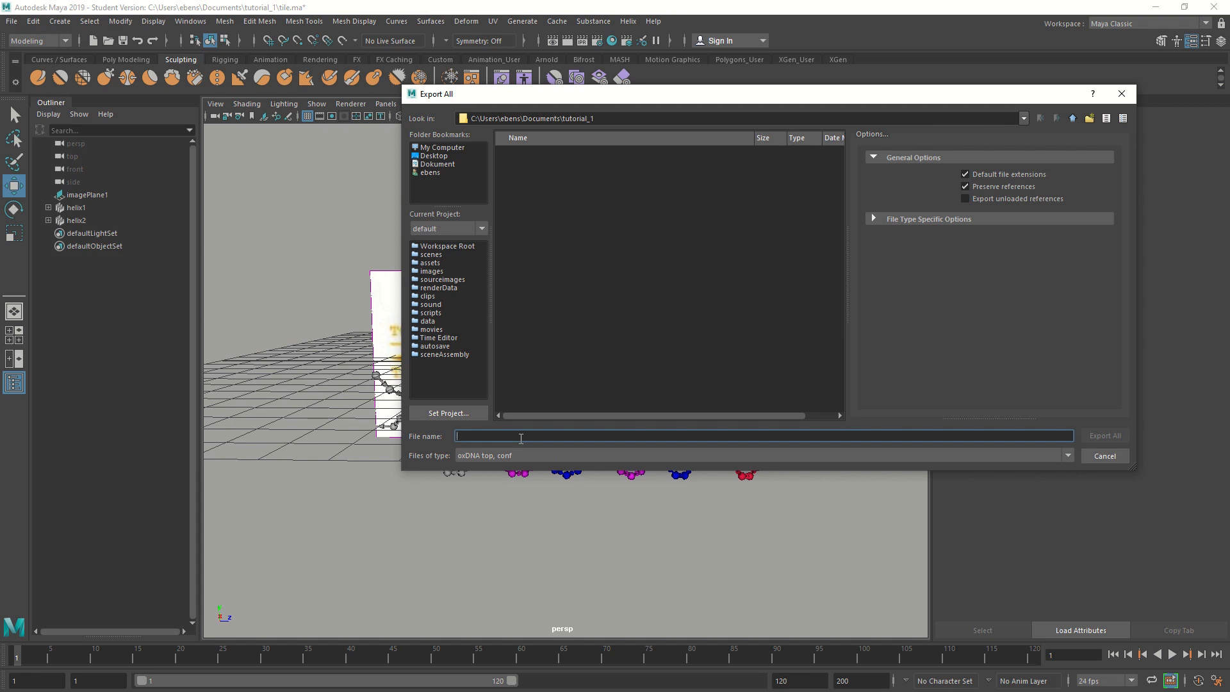
{"action": "type", "text": "tile"}
{"action": "left_click", "coordinate": [1102, 438]}
{"action": "key", "text": "w"}
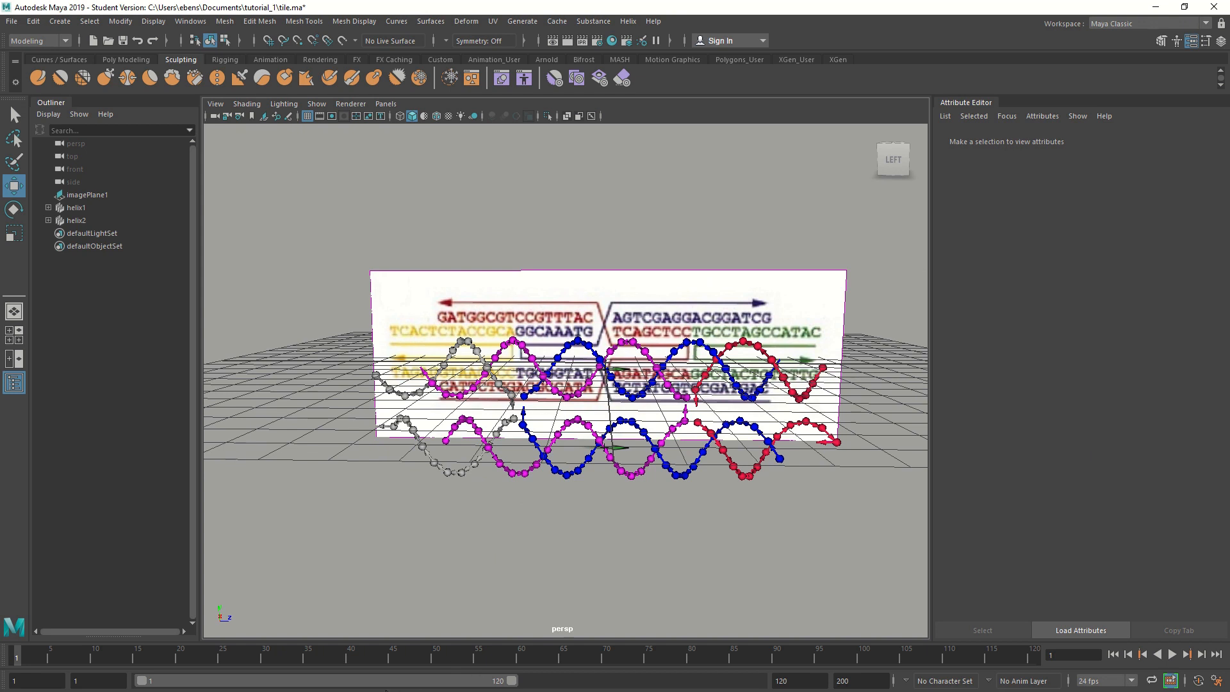
Switch to the tutorial_1 folder in File Explorer and check for the exported tile.conf and tile.top files.
{"action": "key", "text": "alt+Tab"}
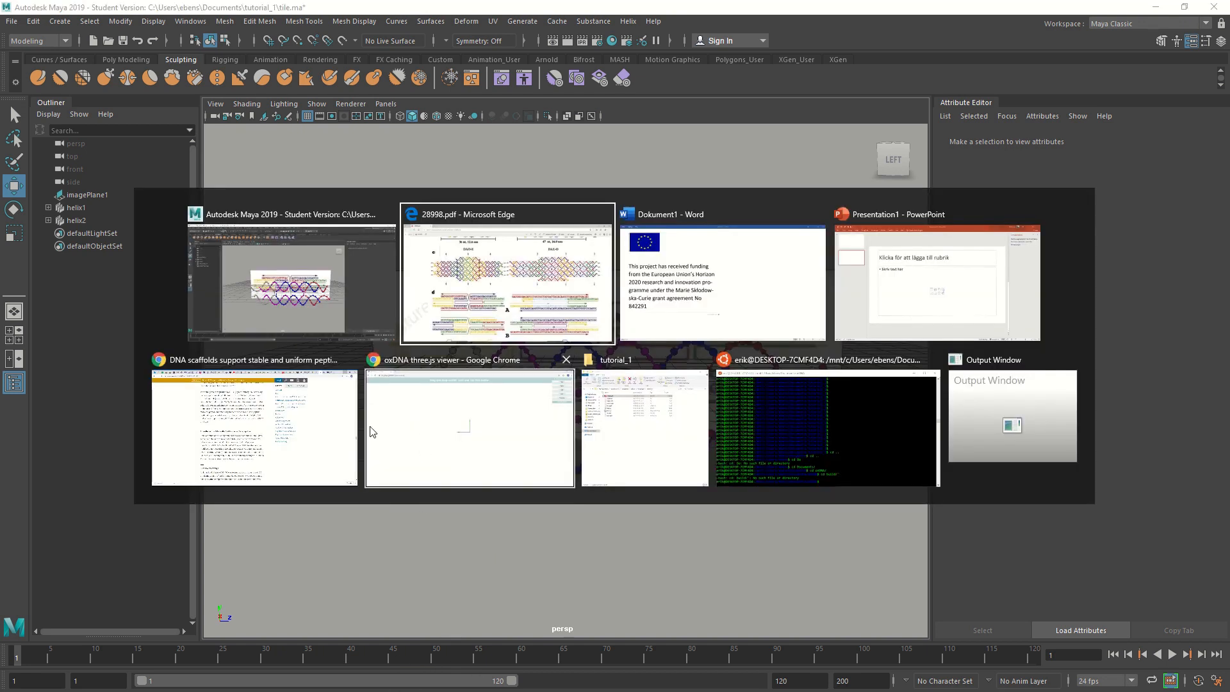
{"action": "left_click", "coordinate": [622, 418]}
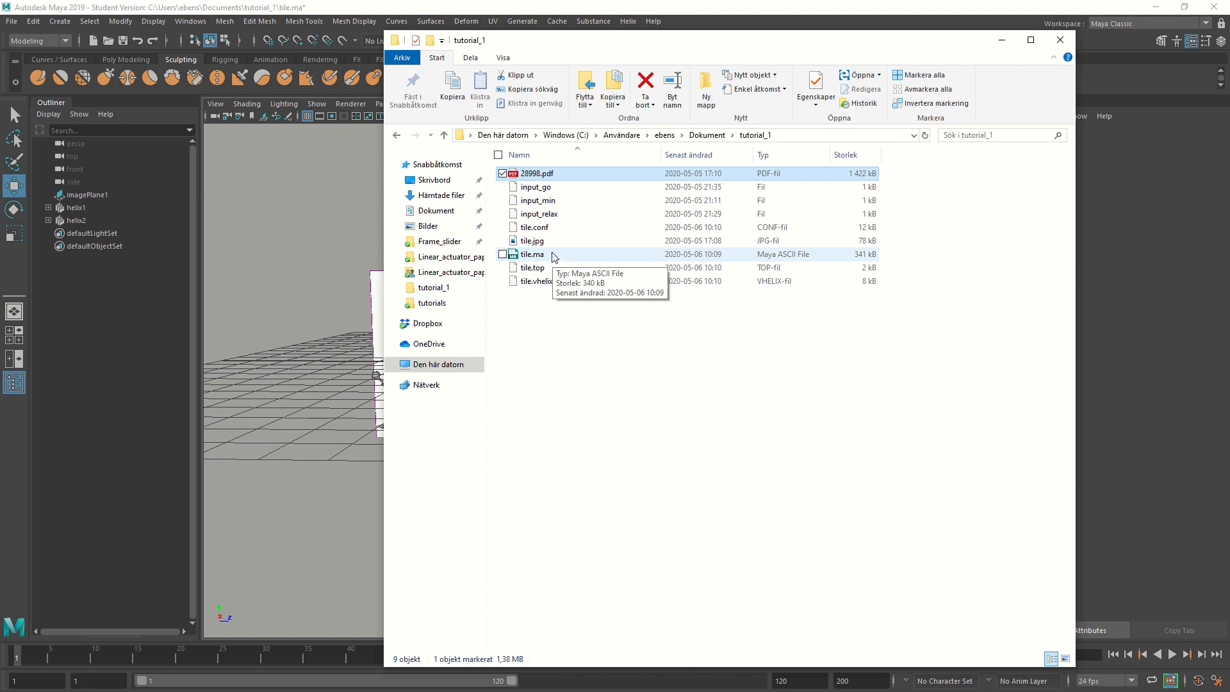
{"action": "left_click", "coordinate": [541, 228]}
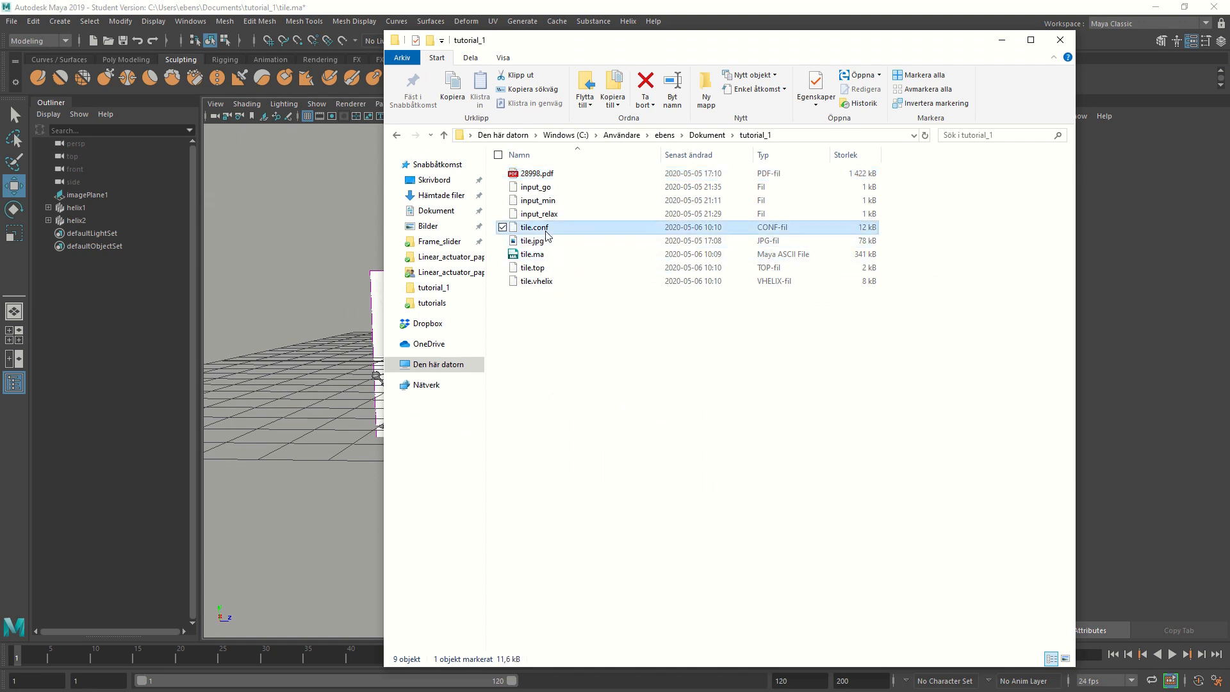
{"action": "left_click", "coordinate": [545, 274]}
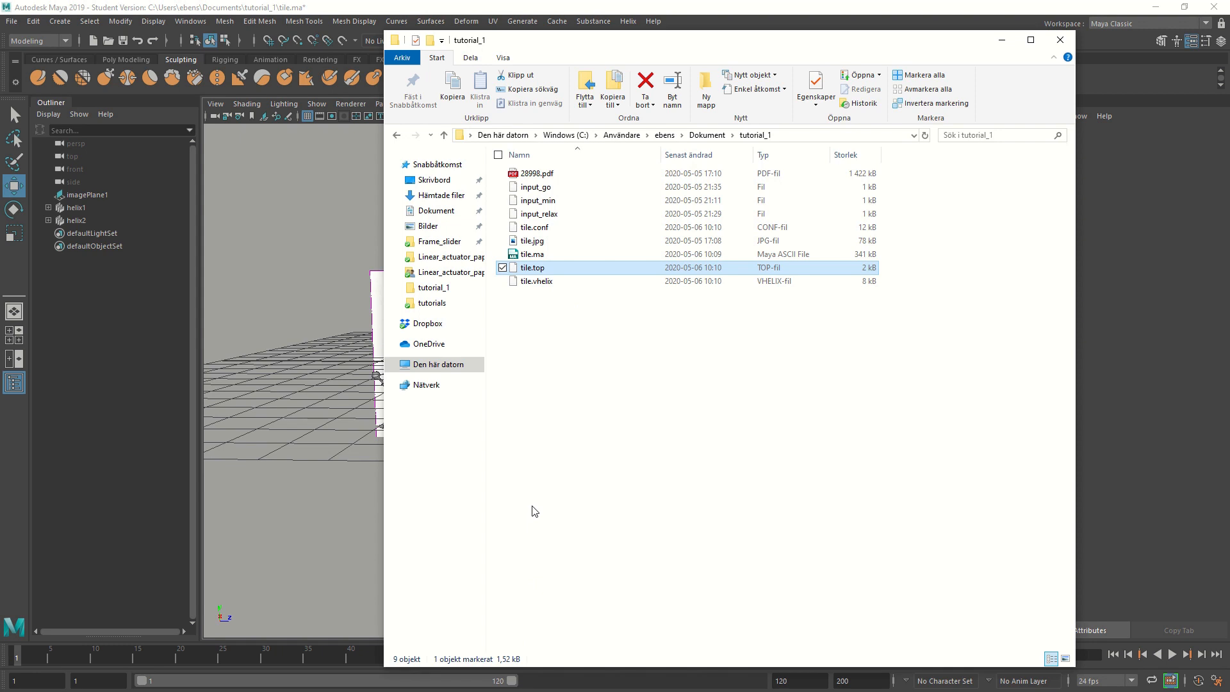
Switch to the oxDNA viewer, load tile.conf and tile.top from the tutorial_1 folder, and inspect the tile up close.
{"action": "key", "text": "alt+Tab"}
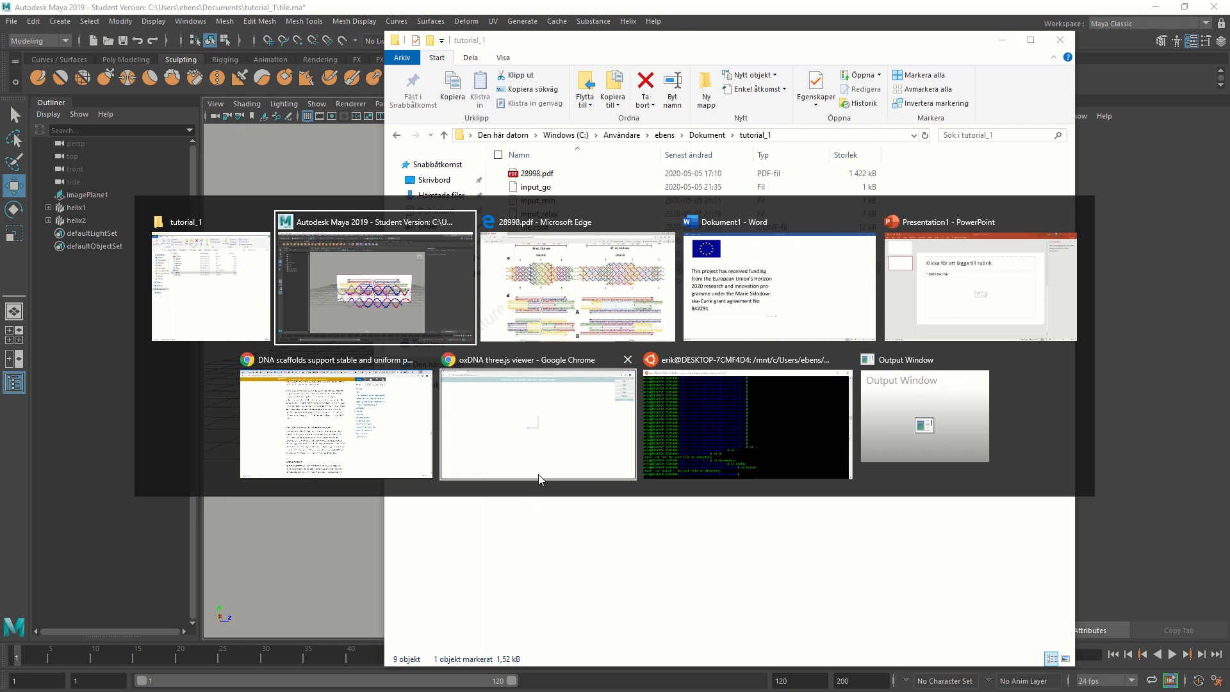
{"action": "left_click", "coordinate": [541, 458]}
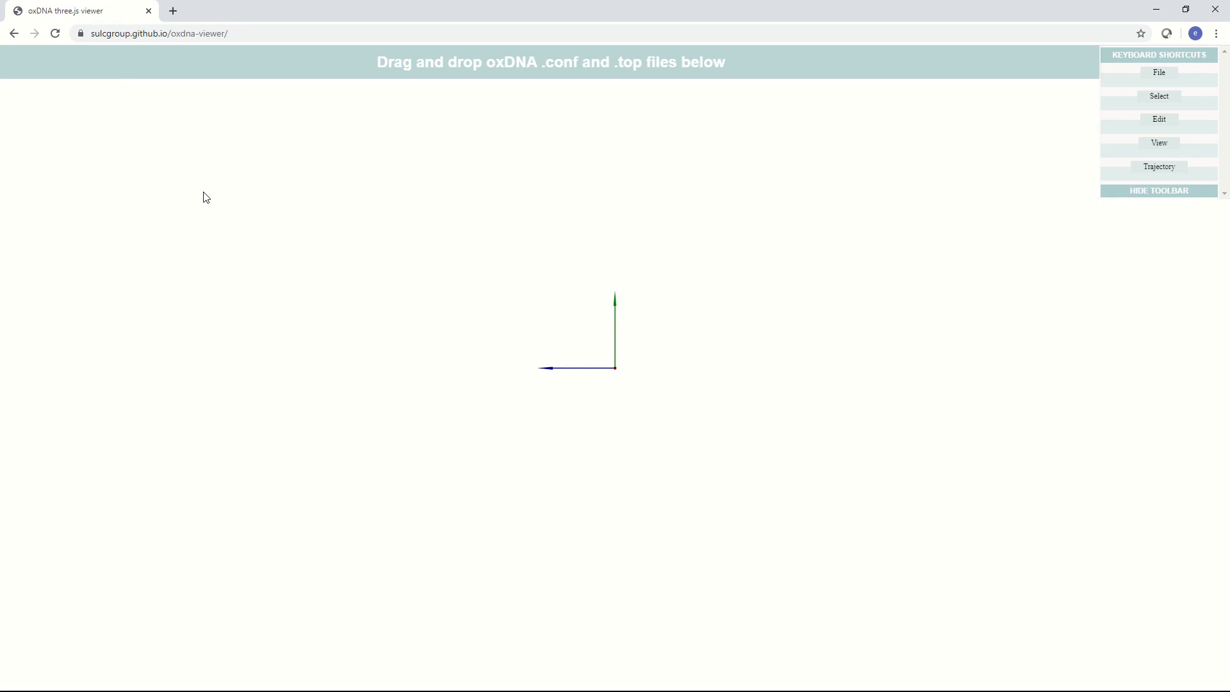
{"action": "key", "text": "alt+Tab"}
{"action": "left_click", "coordinate": [447, 331]}
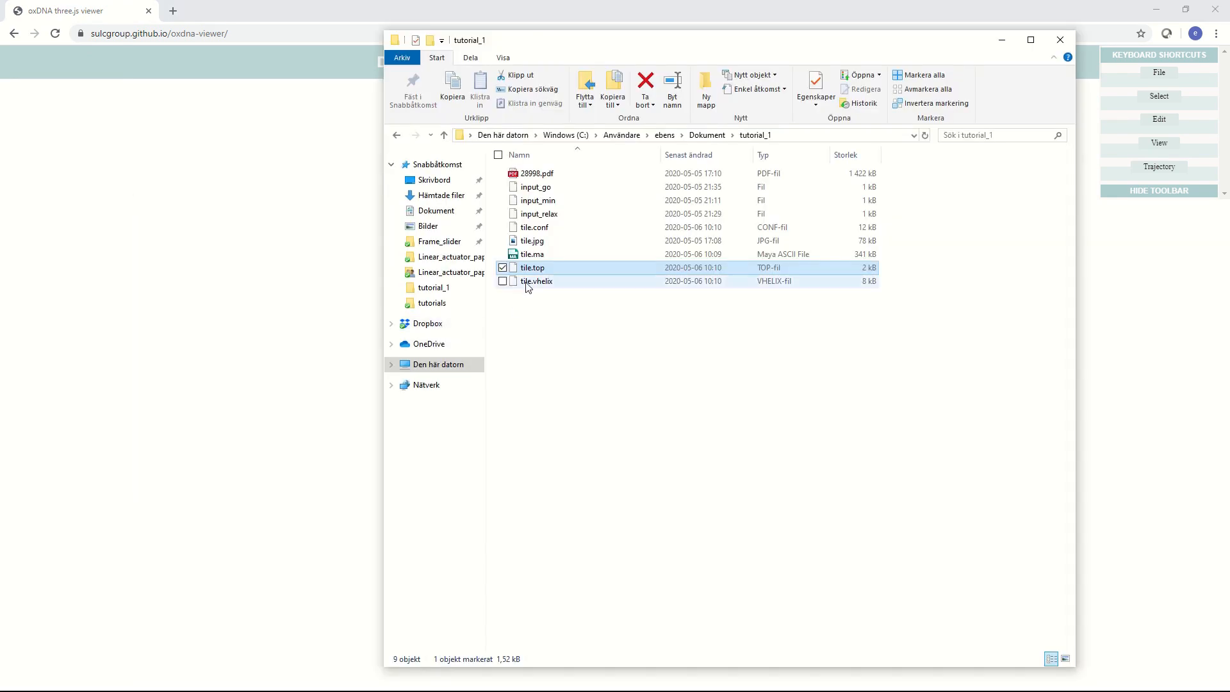
{"action": "left_click", "coordinate": [541, 228]}
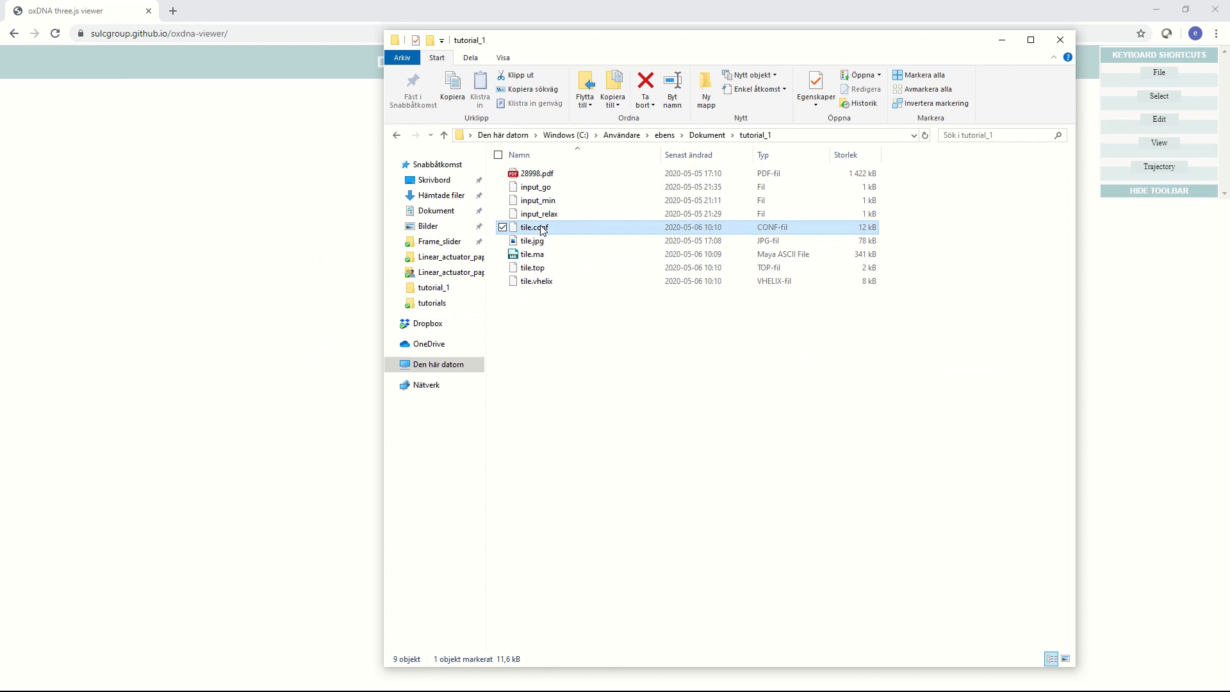
{"action": "left_click", "coordinate": [538, 267], "text": "ctrl"}
{"action": "left_click_drag", "start_coordinate": [554, 230], "coordinate": [272, 230]}
{"action": "scroll", "coordinate": [567, 355], "scroll_direction": "up", "scroll_amount": 8}
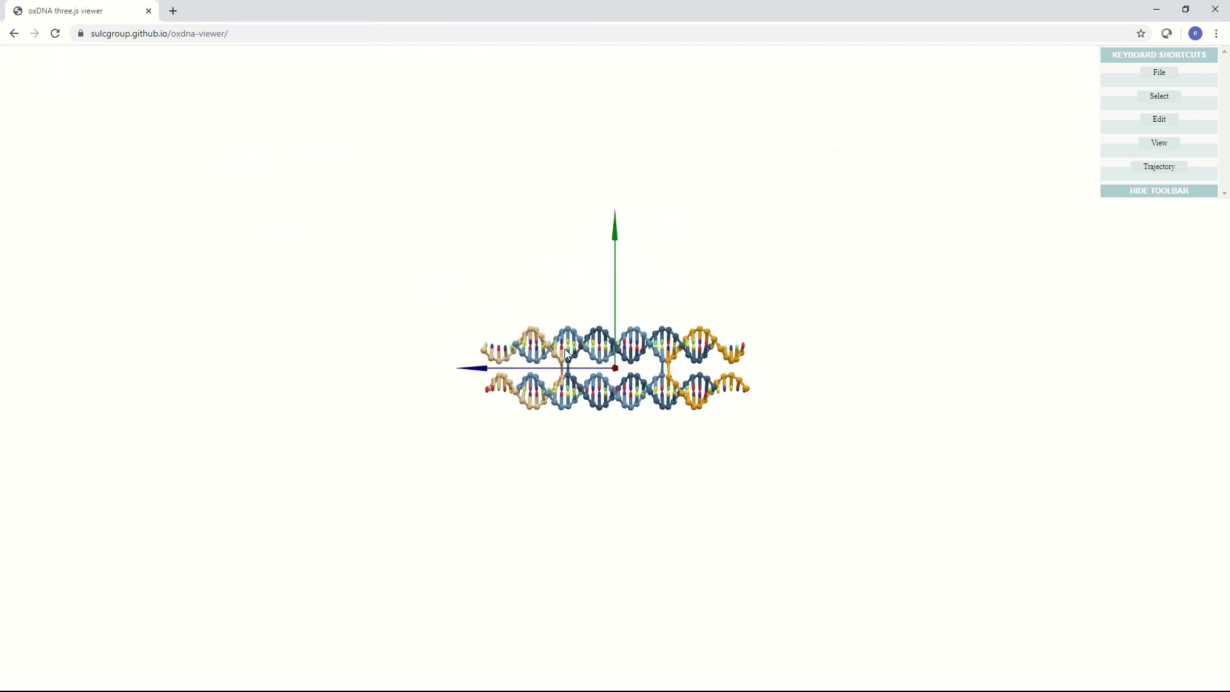
{"action": "scroll", "coordinate": [567, 354], "scroll_direction": "up", "scroll_amount": 5}
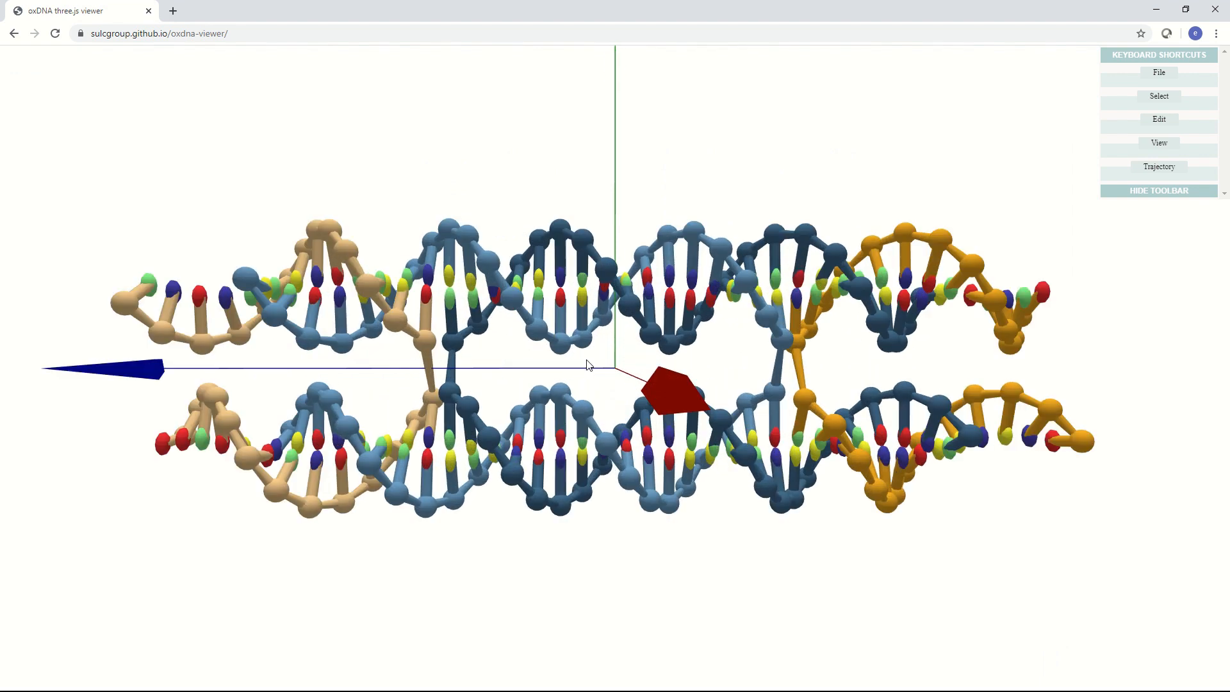
{"action": "left_click_drag", "start_coordinate": [596, 359], "coordinate": [615, 379]}
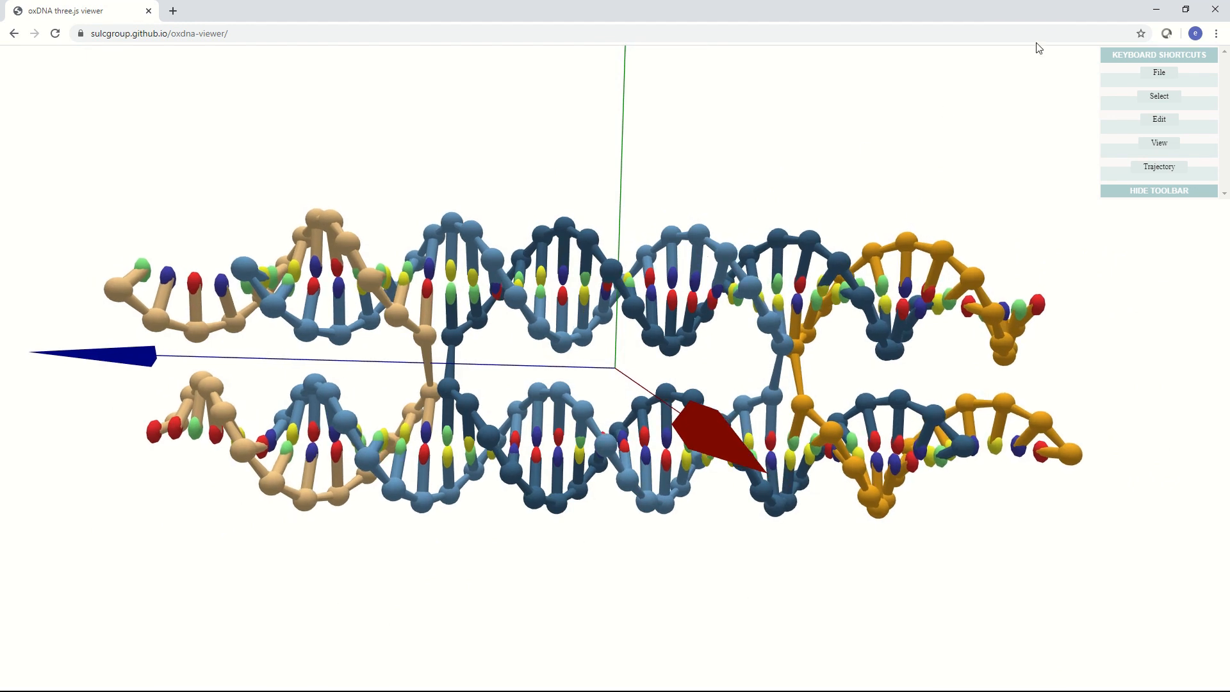
Return to the tutorial_1 folder and open the input_min file in Notepad++.
{"action": "mouse_move", "coordinate": [1150, 3]}
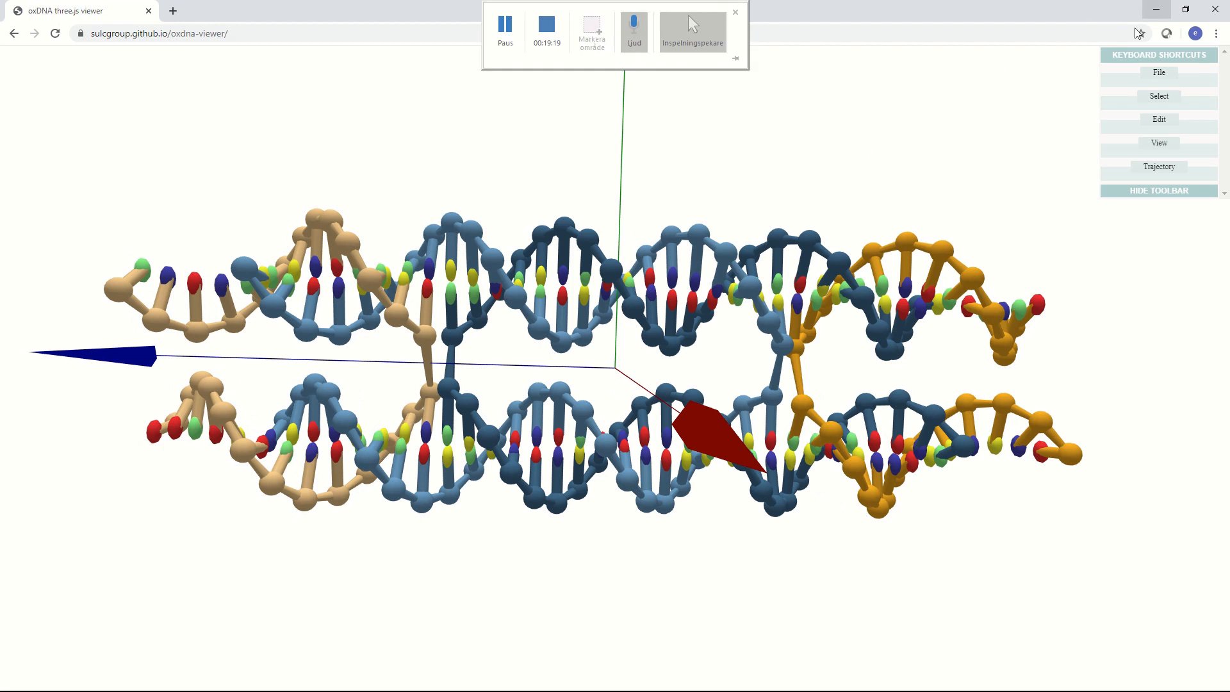
{"action": "key", "text": "alt+Tab"}
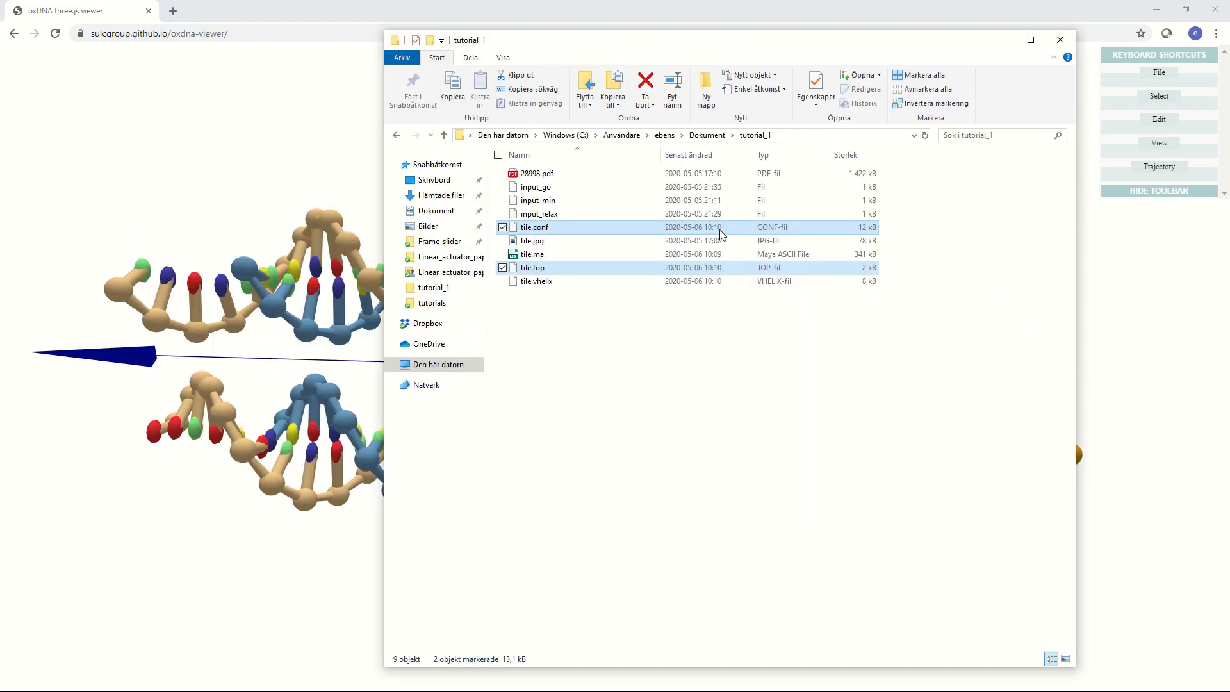
{"action": "left_click", "coordinate": [628, 326]}
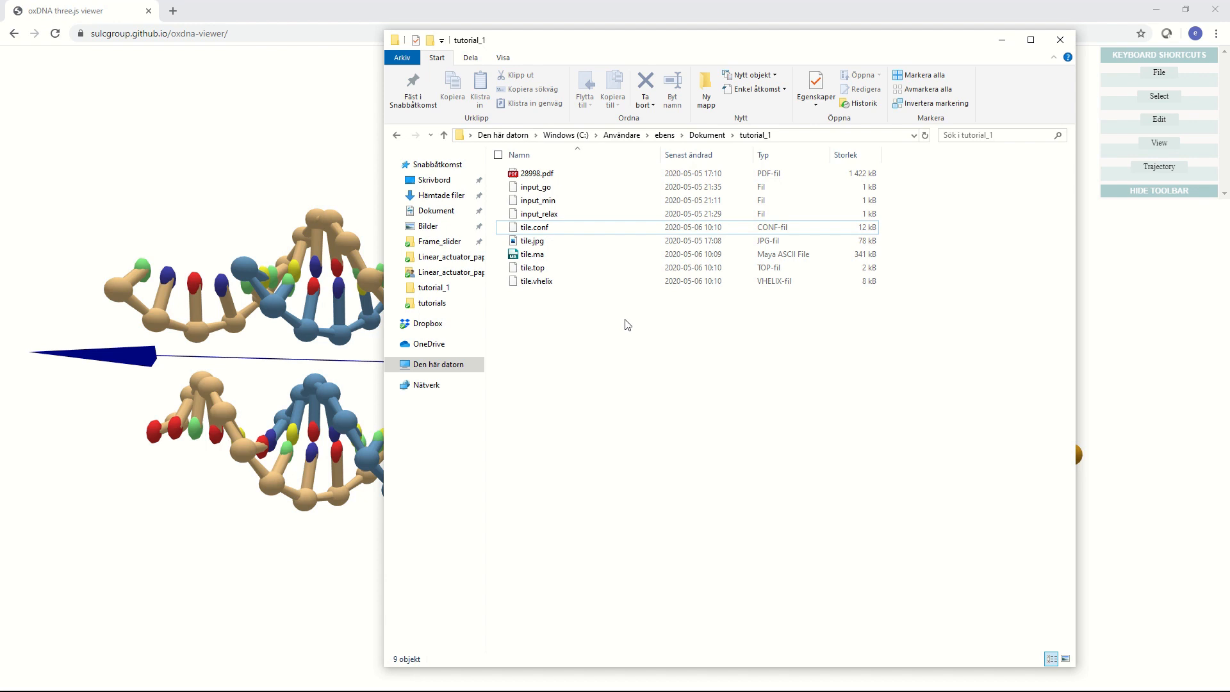
{"action": "left_click", "coordinate": [561, 205]}
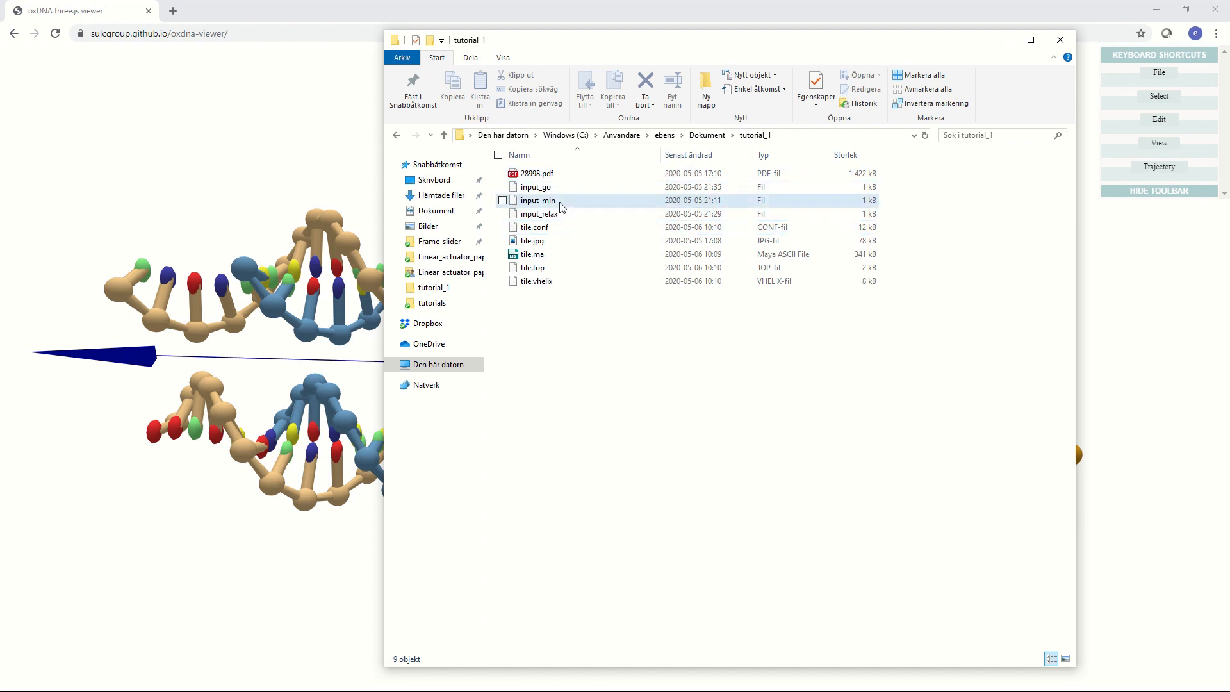
{"action": "left_click", "coordinate": [561, 205]}
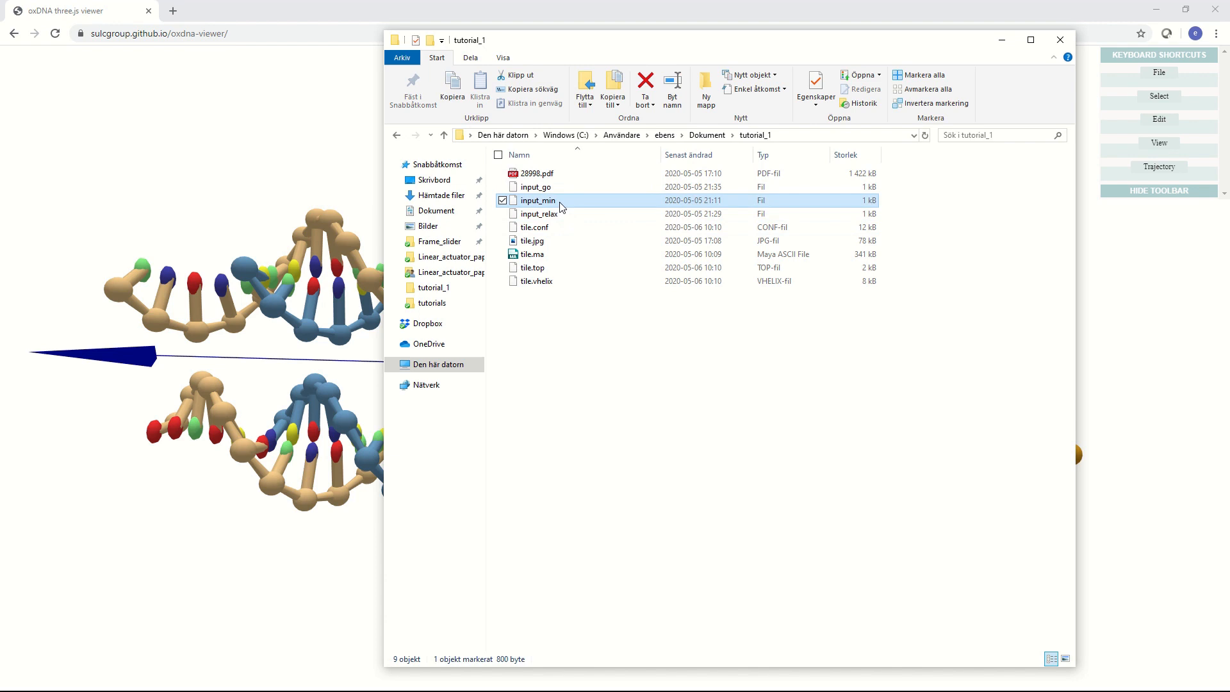
{"action": "right_click", "coordinate": [561, 205]}
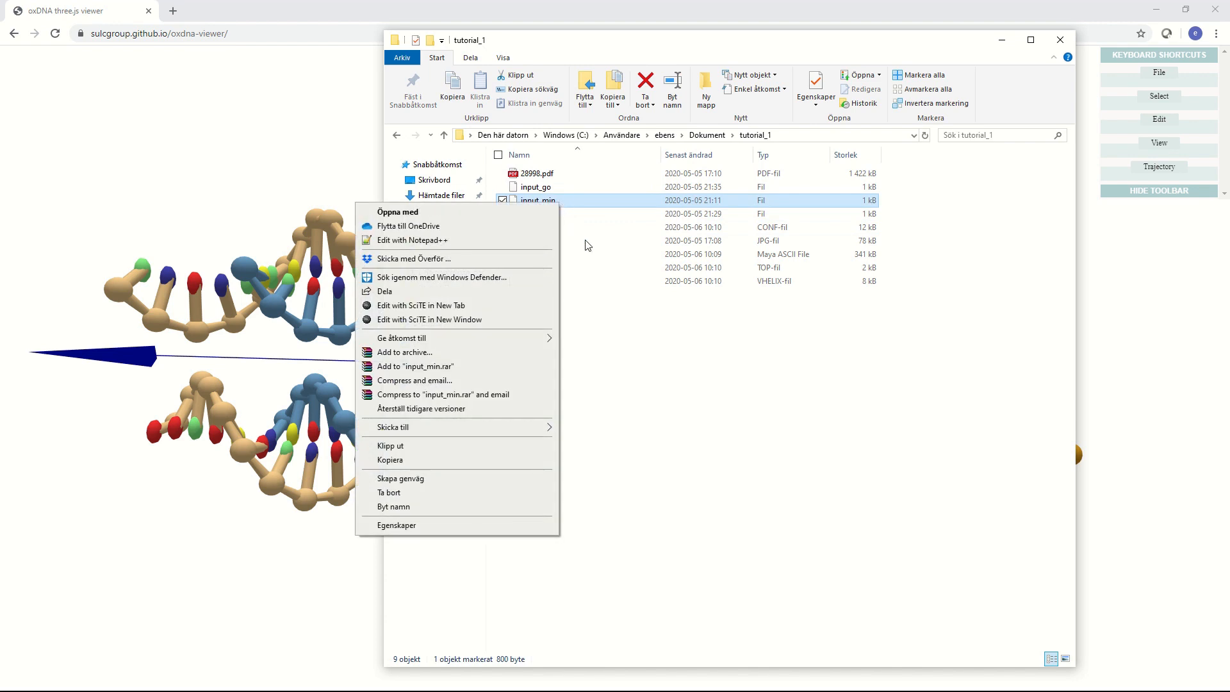
{"action": "left_click", "coordinate": [586, 242]}
{"action": "left_click", "coordinate": [588, 205]}
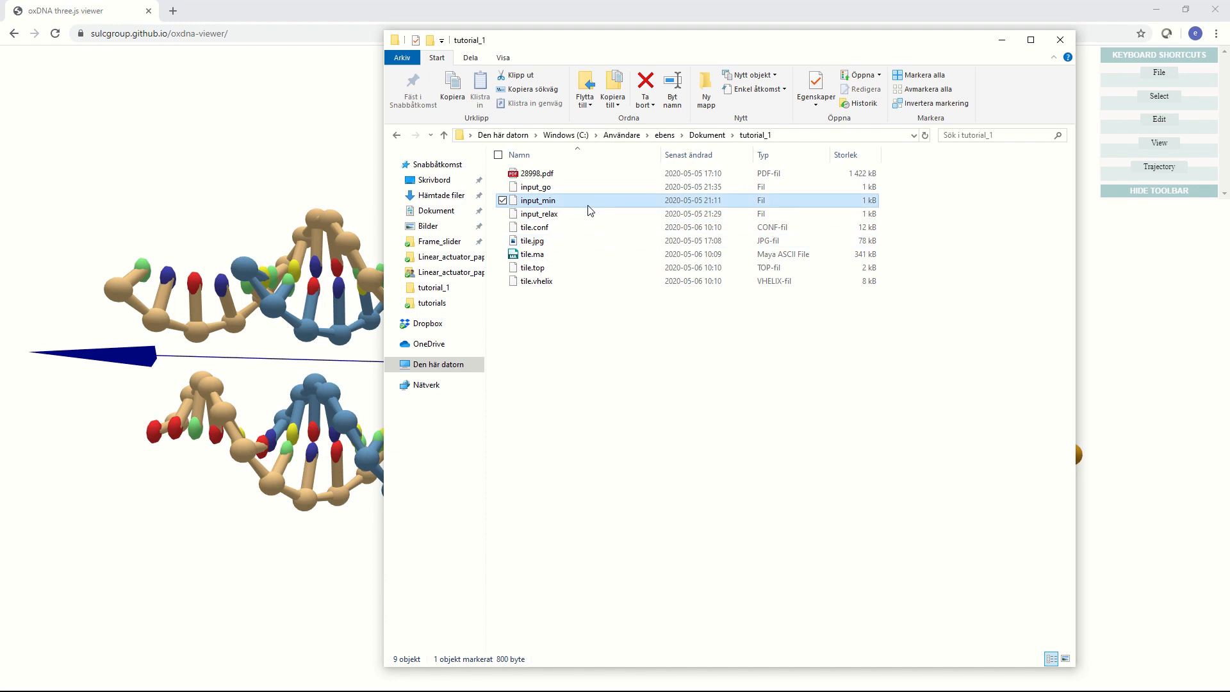
{"action": "right_click", "coordinate": [588, 206]}
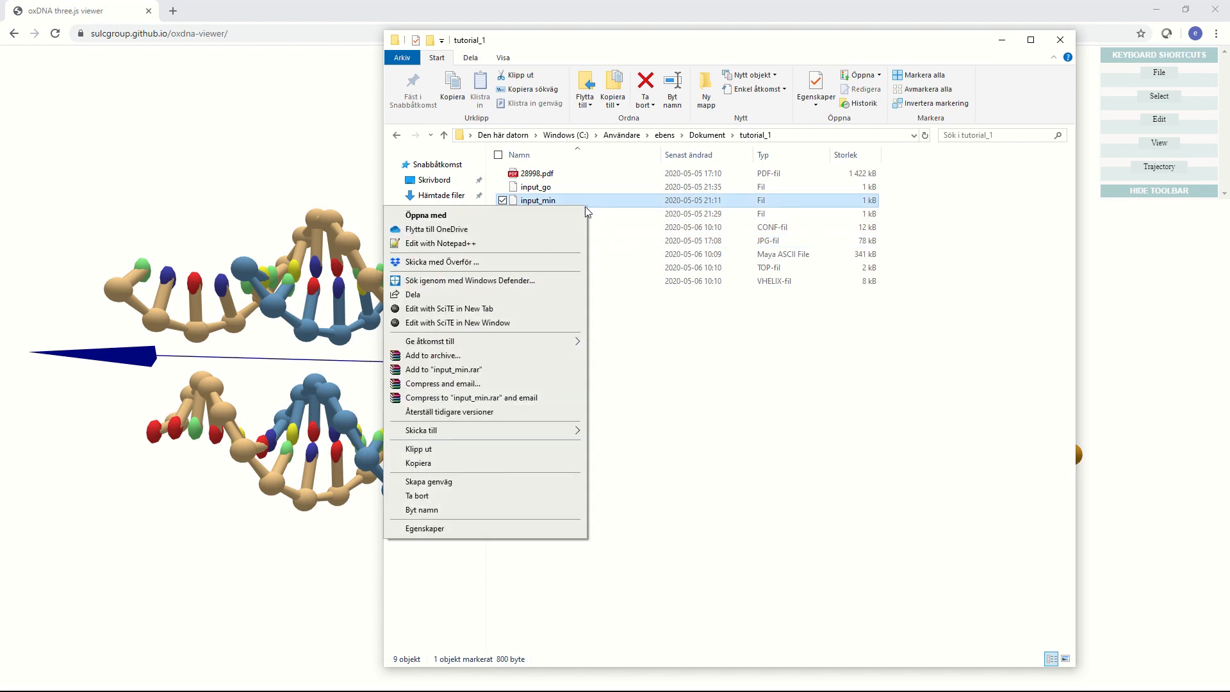
{"action": "left_click", "coordinate": [561, 244]}
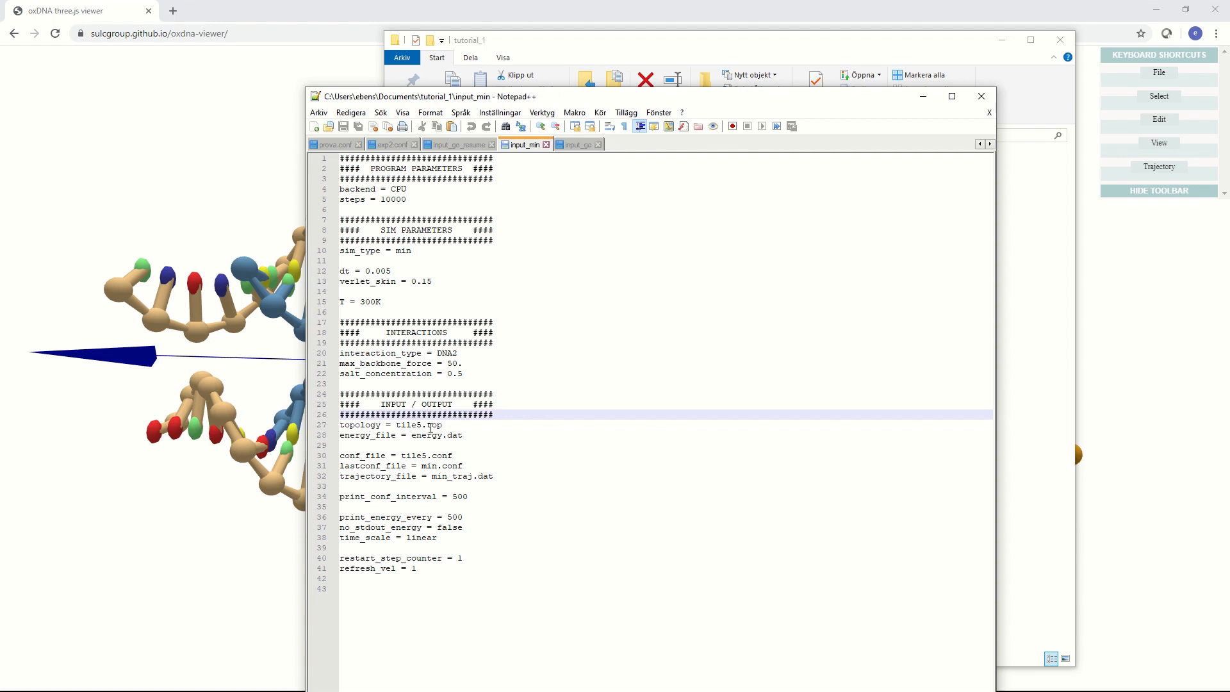
Set topology to tile.top and conf_file to tile.conf in input_min, and save and close the file.
{"action": "left_click", "coordinate": [424, 426]}
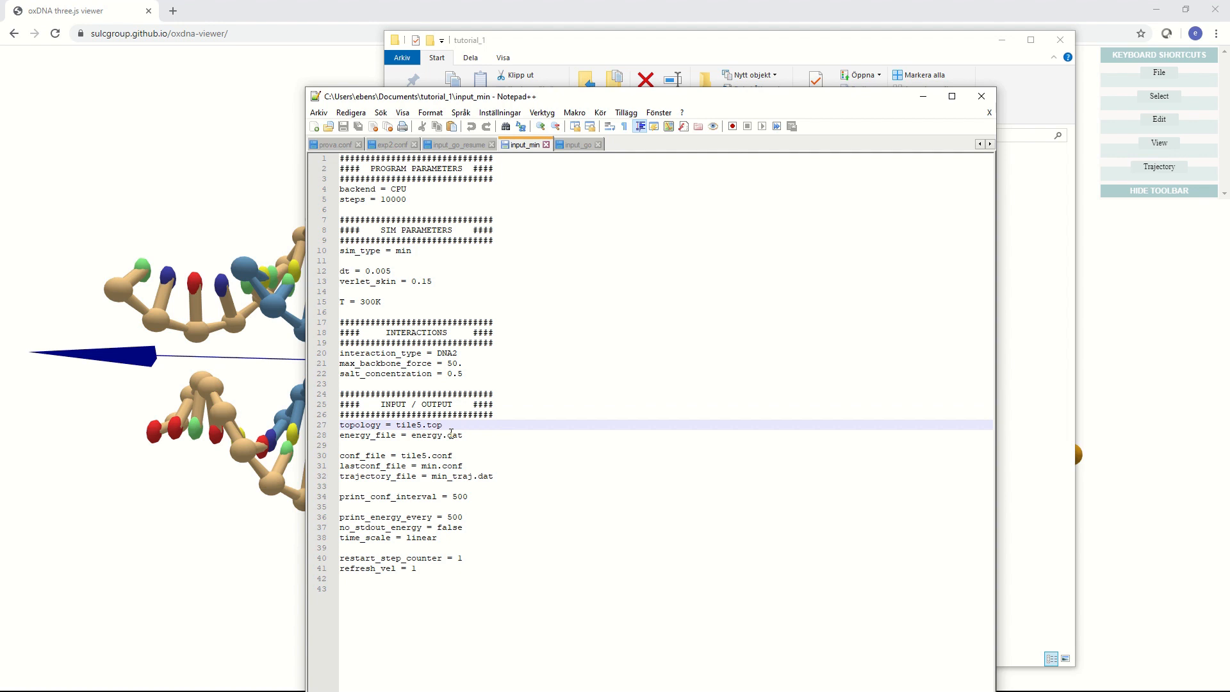
{"action": "key", "text": "BackSpace"}
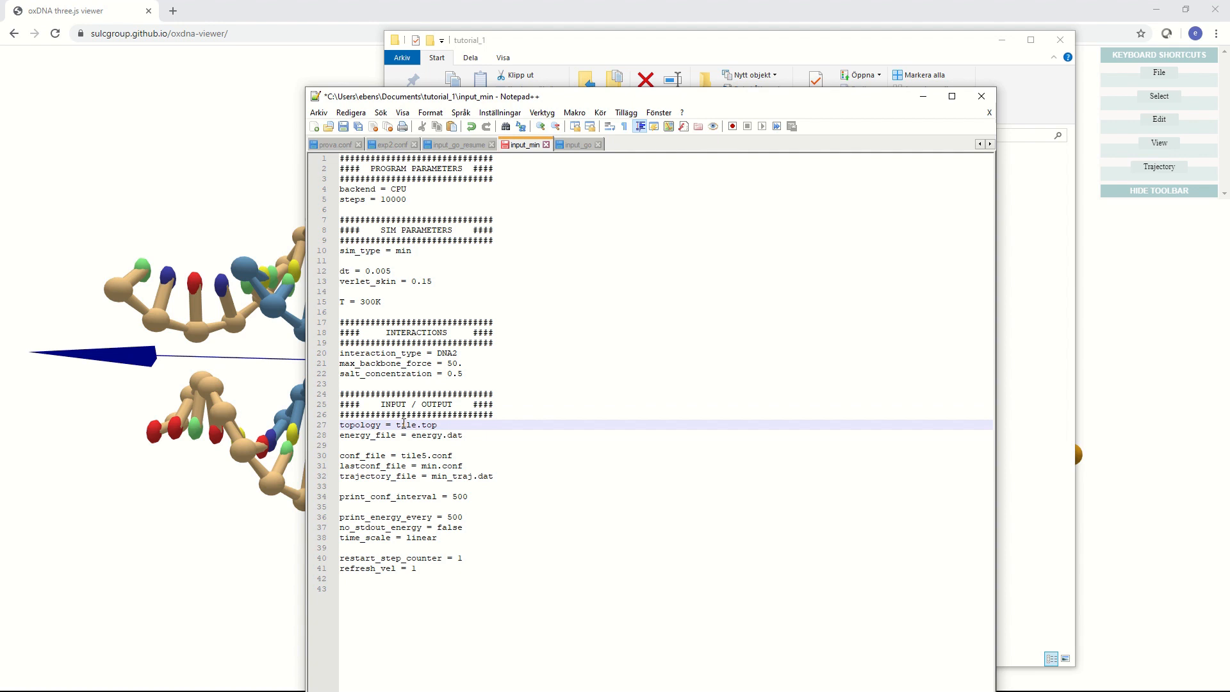
{"action": "left_click", "coordinate": [430, 455]}
{"action": "key", "text": "BackSpace"}
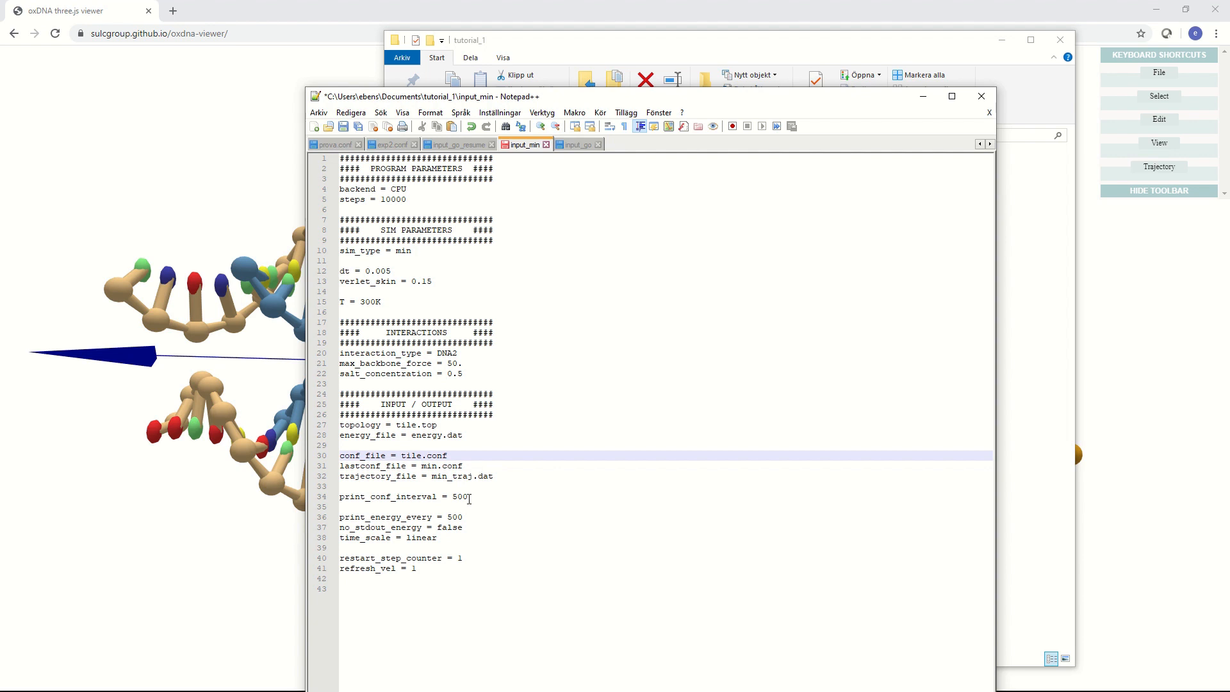
{"action": "left_click_drag", "start_coordinate": [470, 498], "coordinate": [344, 501]}
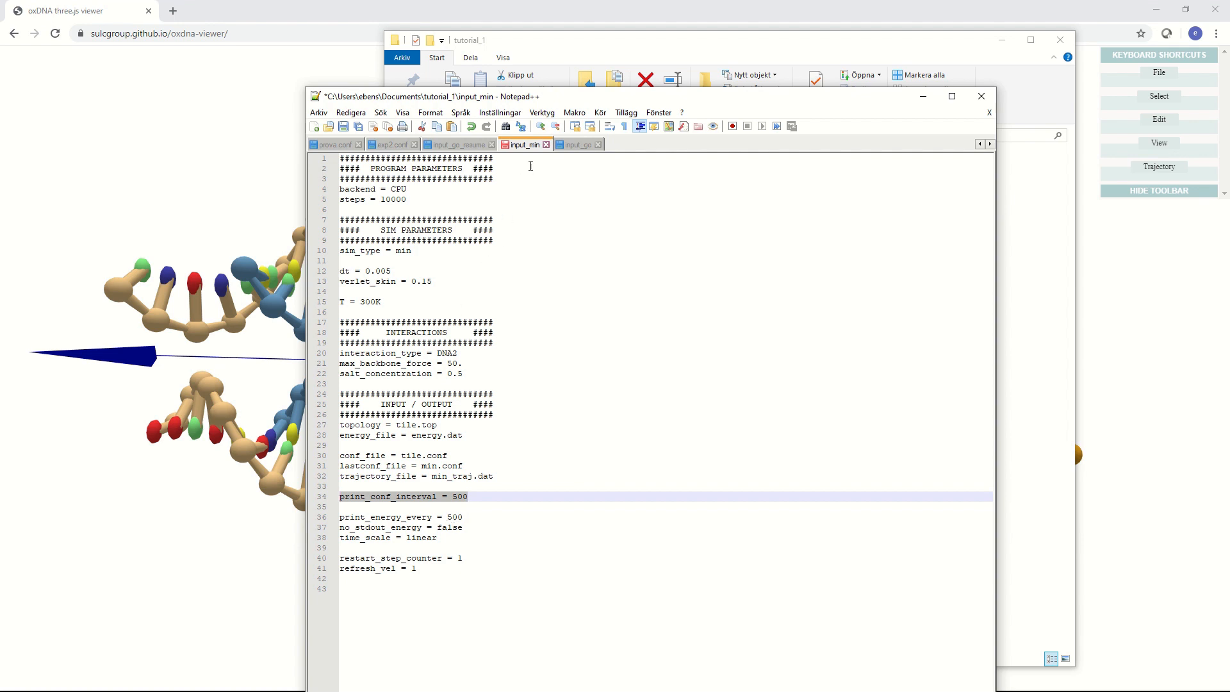
{"action": "key", "text": "ctrl+s"}
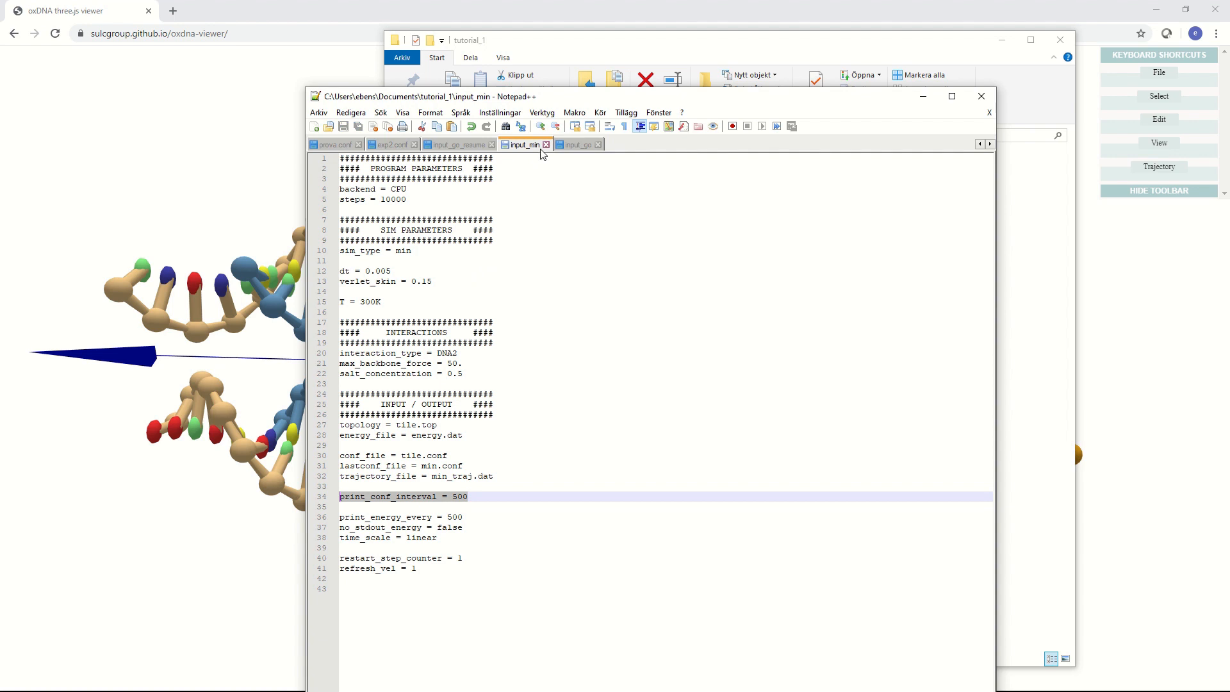
{"action": "left_click", "coordinate": [546, 144]}
{"action": "left_click_drag", "start_coordinate": [851, 99], "coordinate": [766, 382]}
{"action": "left_click", "coordinate": [834, 379]}
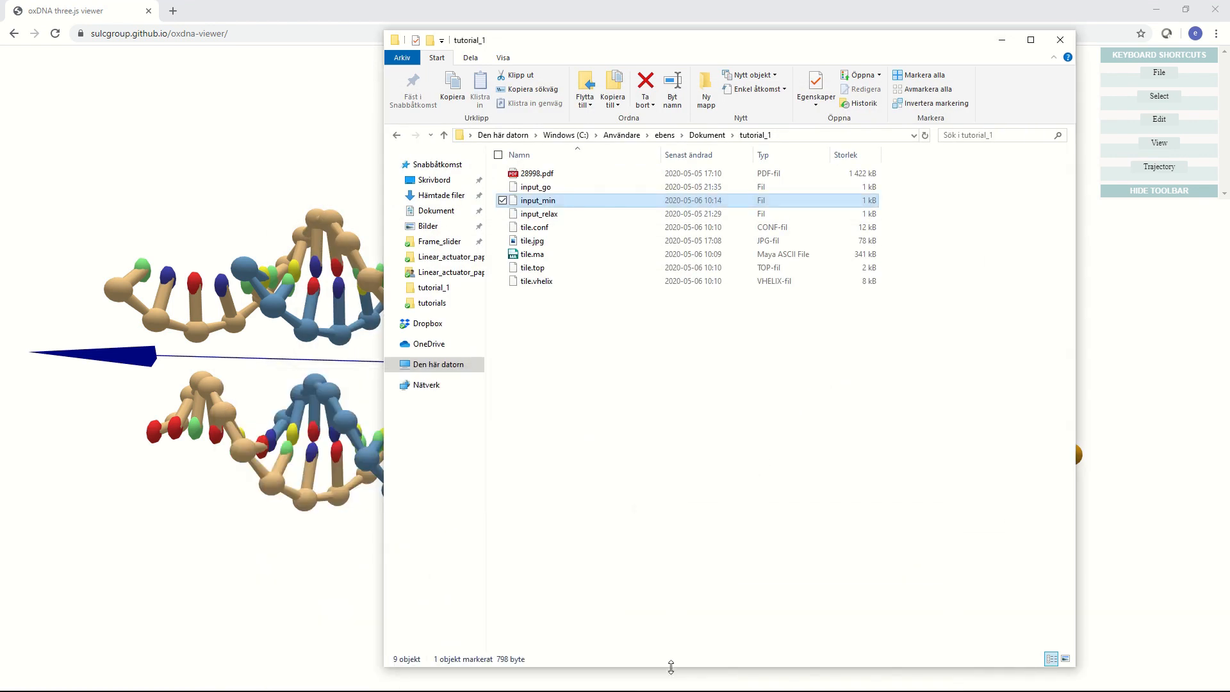
Switch to the Ubuntu terminal and change the working directory to Documents/tutorial_1 with an absolute path under /mnt/c.
{"action": "key", "text": "alt+Tab"}
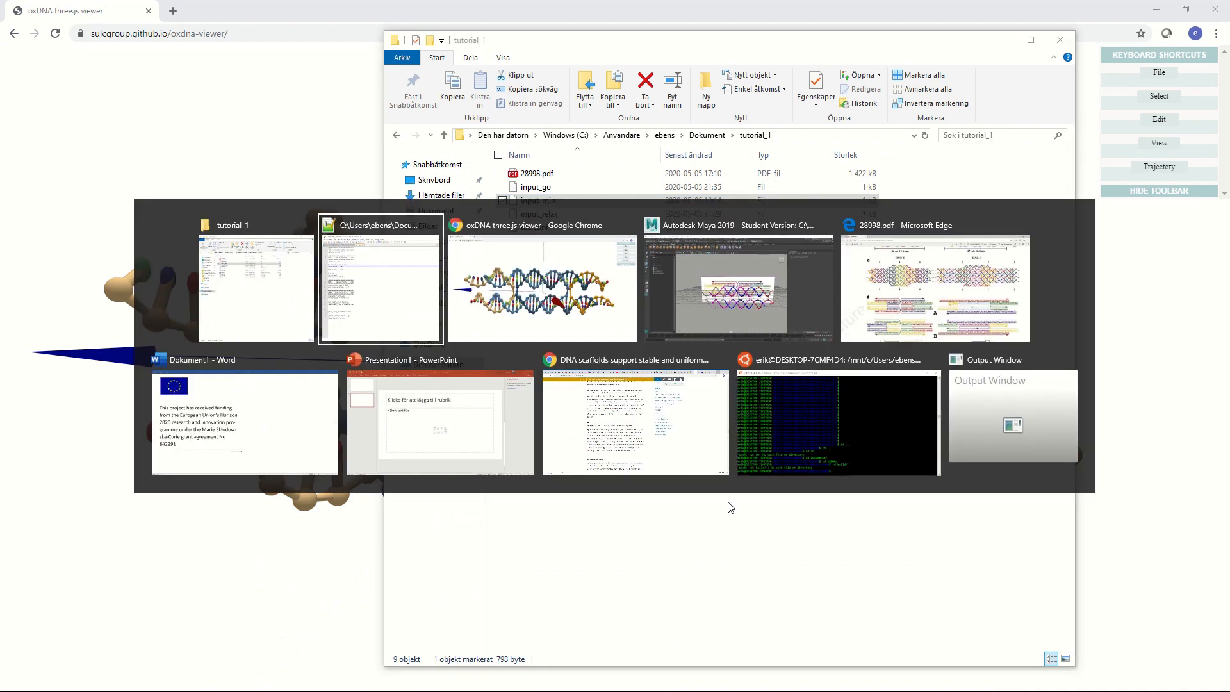
{"action": "left_click", "coordinate": [761, 410]}
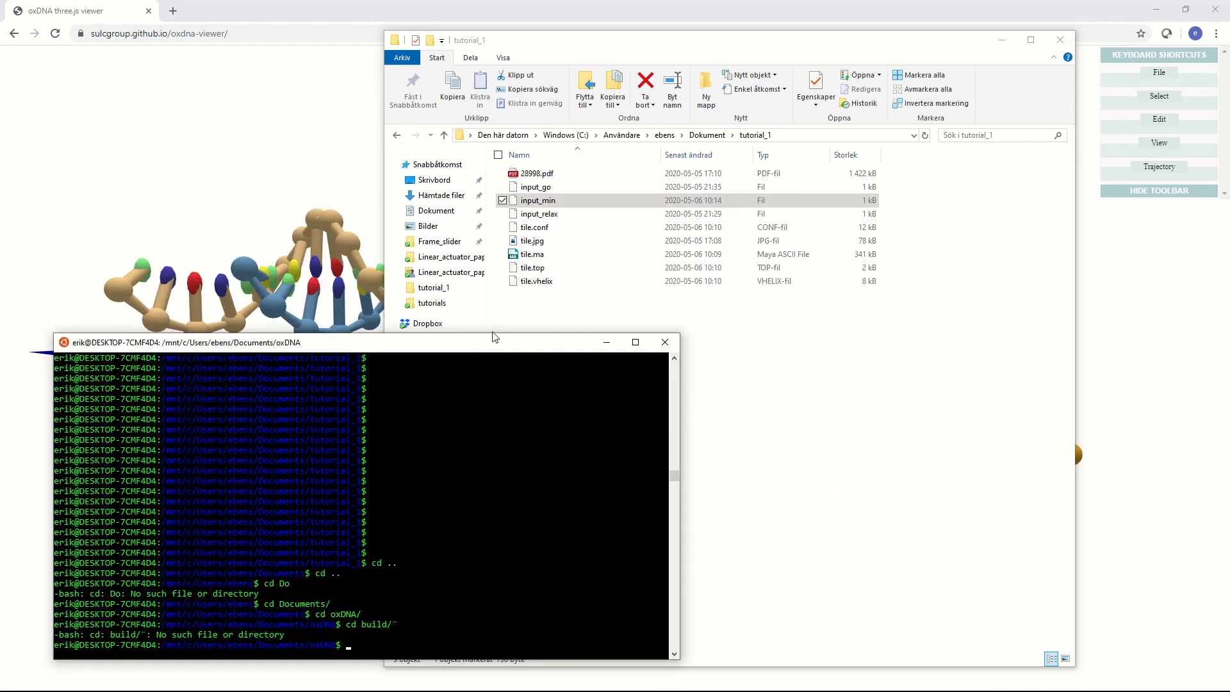
{"action": "left_click_drag", "start_coordinate": [481, 349], "coordinate": [503, 321]}
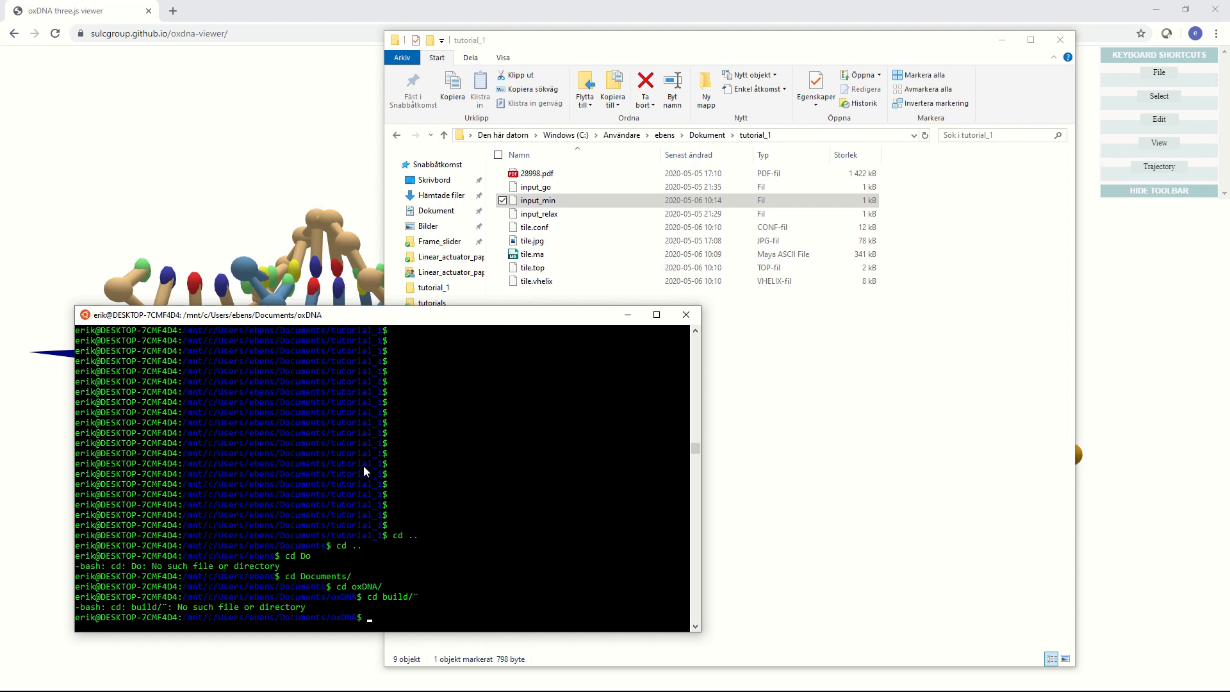
{"action": "type", "text": "cd .."}
{"action": "key", "text": "BackSpace"}
{"action": "key", "text": "BackSpace"}
{"action": "type", "text": "/mnt/c/Users/ebens/Doc"}
{"action": "key", "text": "Tab"}
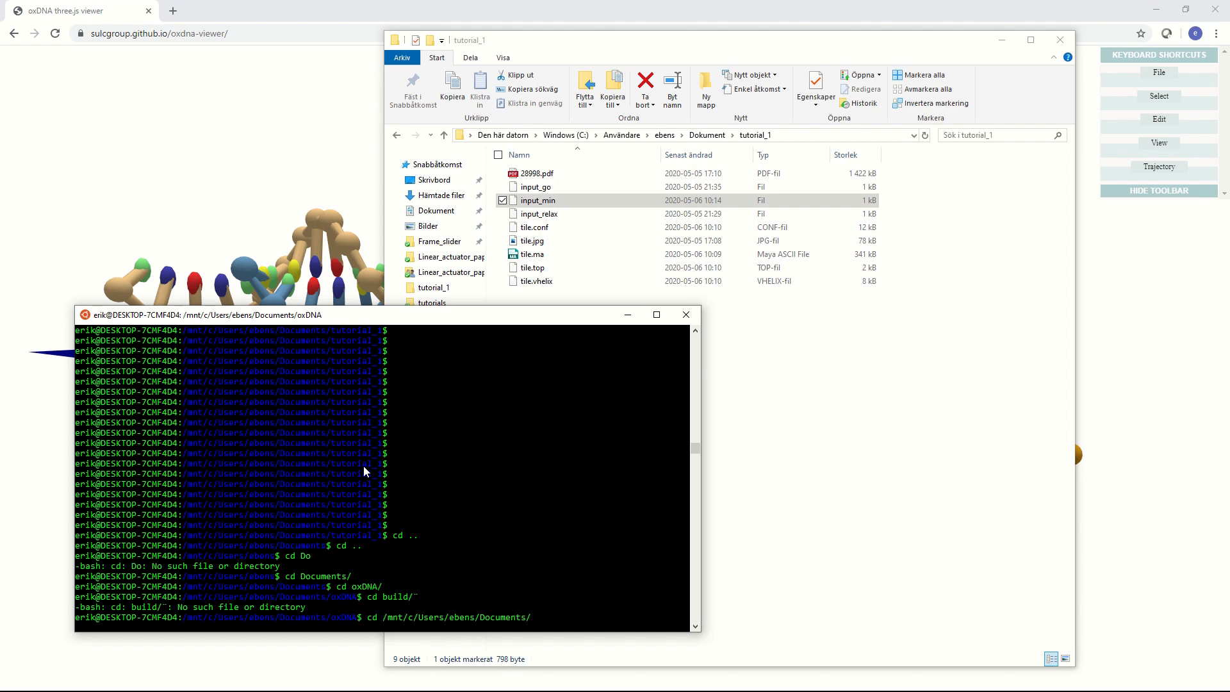
{"action": "type", "text": "tu"}
{"action": "key", "text": "Tab"}
{"action": "key", "text": "Return"}
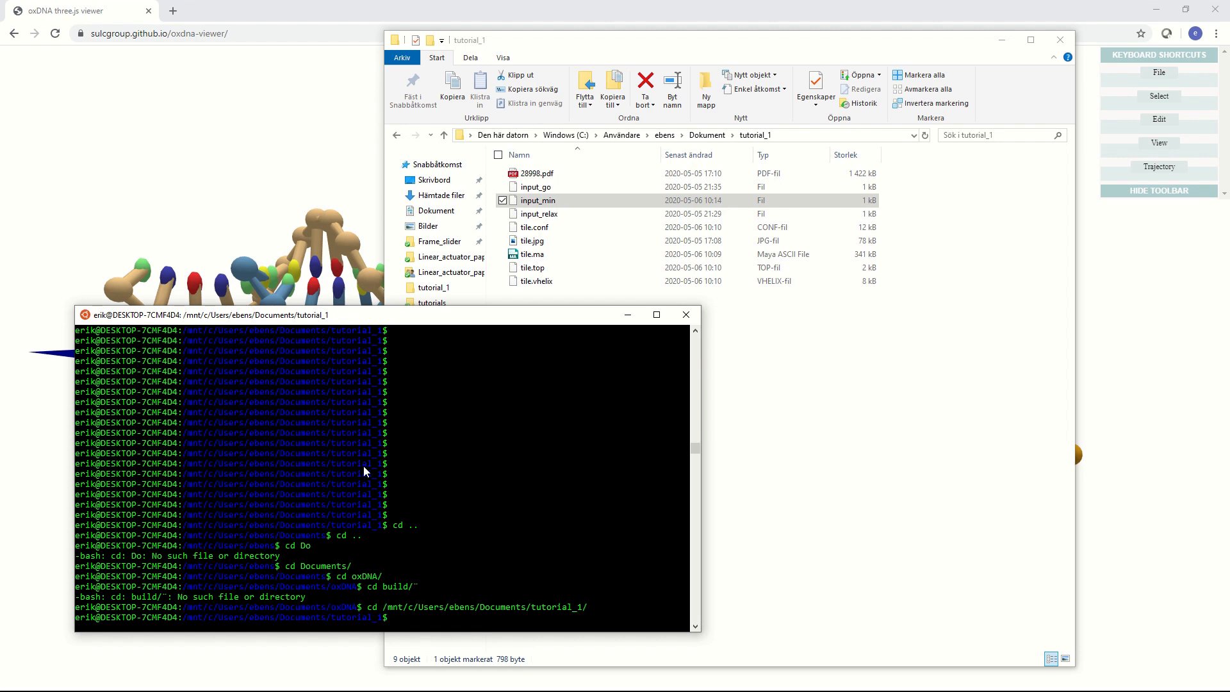
Run the oxDNA binary from Documents/oxDNA/build/bin with sudo on input_min, entering the account password at the prompt.
{"action": "type", "text": "sudo"}
{"action": "type", "text": "/mnt/c/Users/ebens/Documents/"}
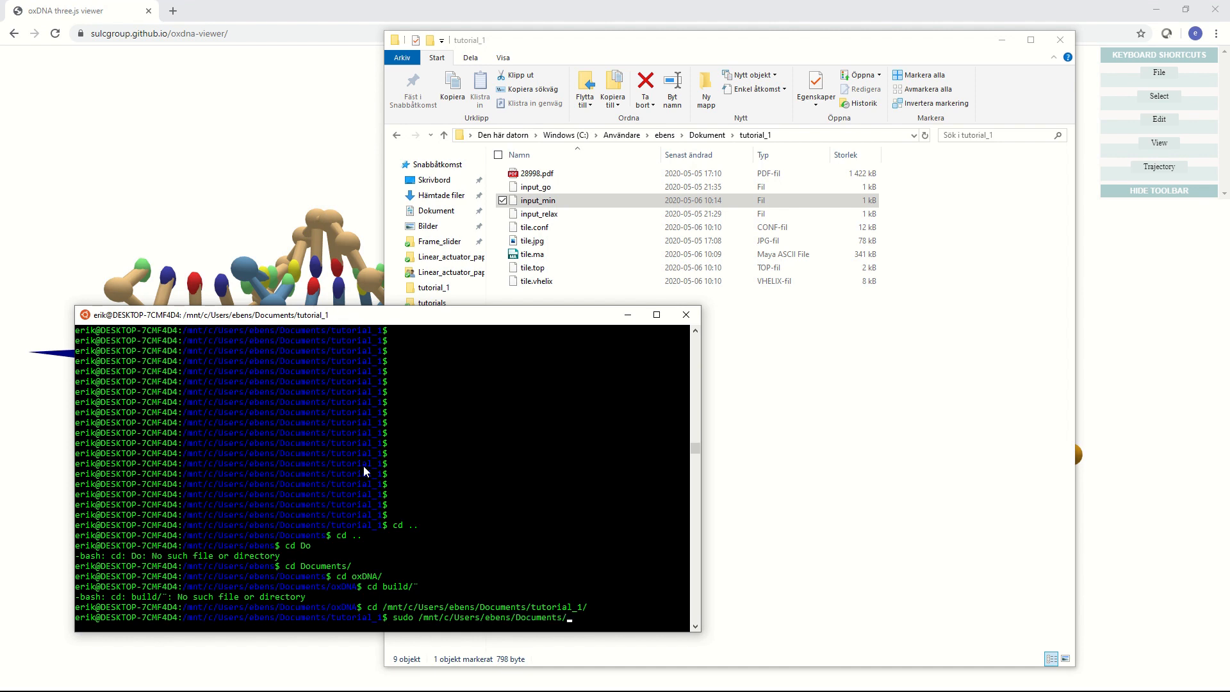
{"action": "type", "text": "ox"}
{"action": "key", "text": "Tab"}
{"action": "type", "text": "bu"}
{"action": "key", "text": "Tab"}
{"action": "type", "text": "bi"}
{"action": "key", "text": "Tab"}
{"action": "type", "text": "ox"}
{"action": "key", "text": "Tab"}
{"action": "type", "text": "input_m"}
{"action": "key", "text": "Tab"}
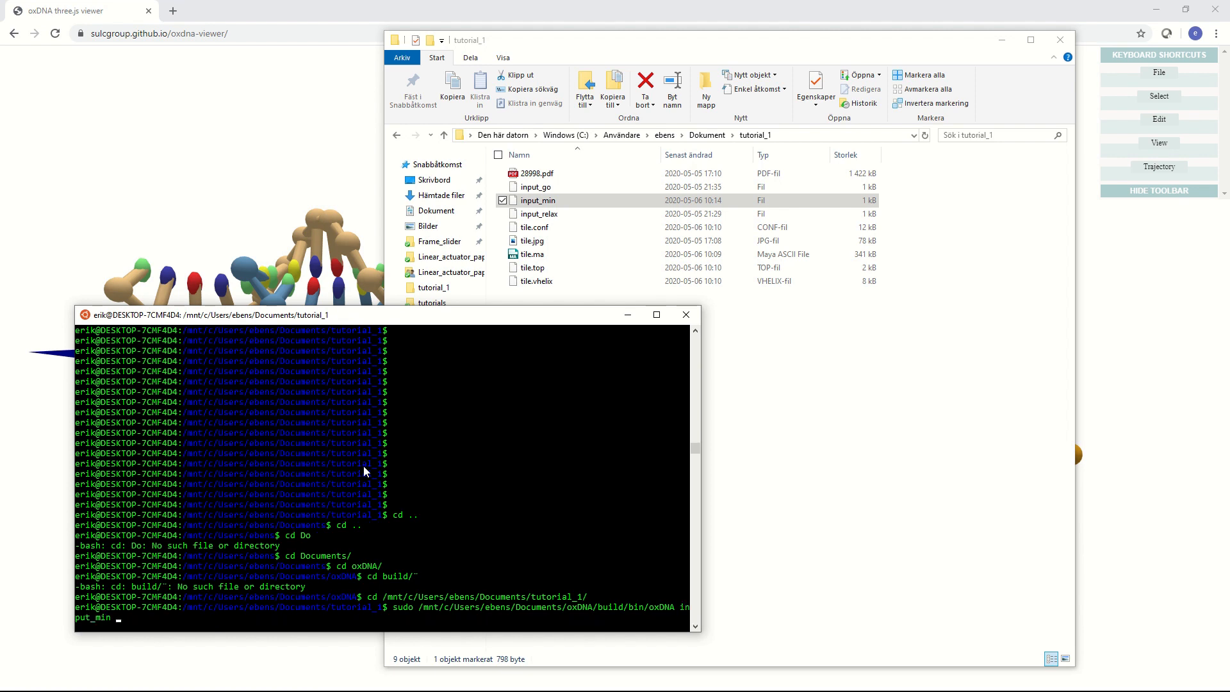
{"action": "key", "text": "Return"}
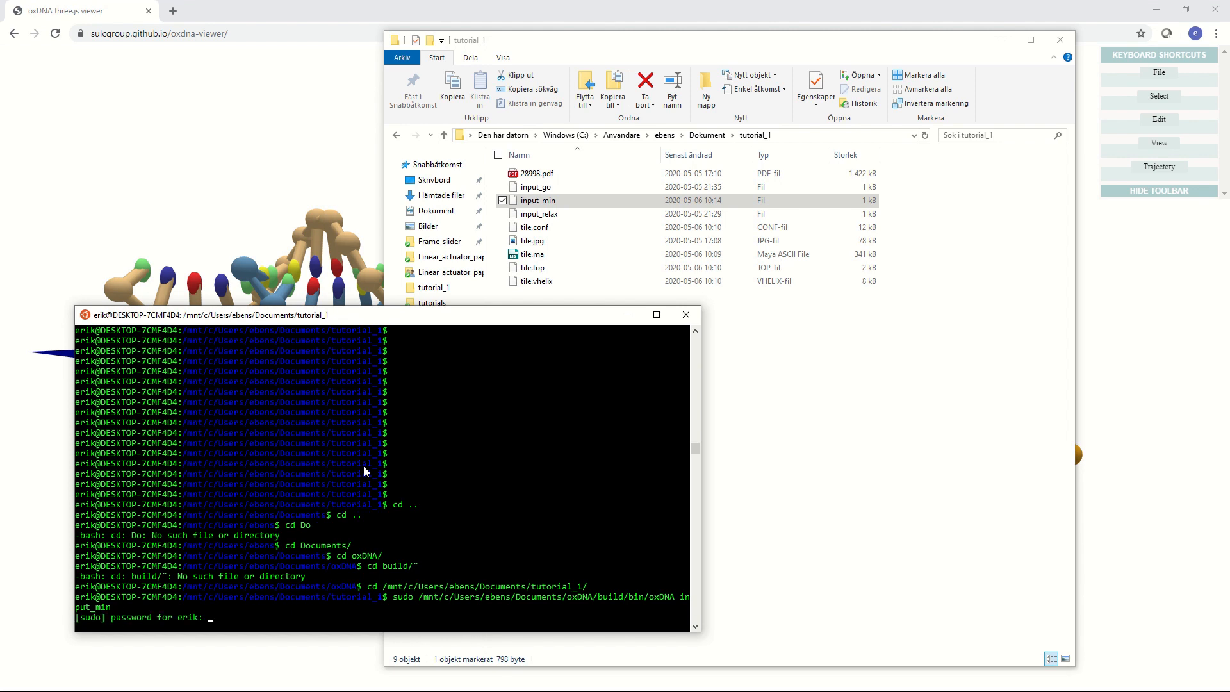
{"action": "key", "text": "Return"}
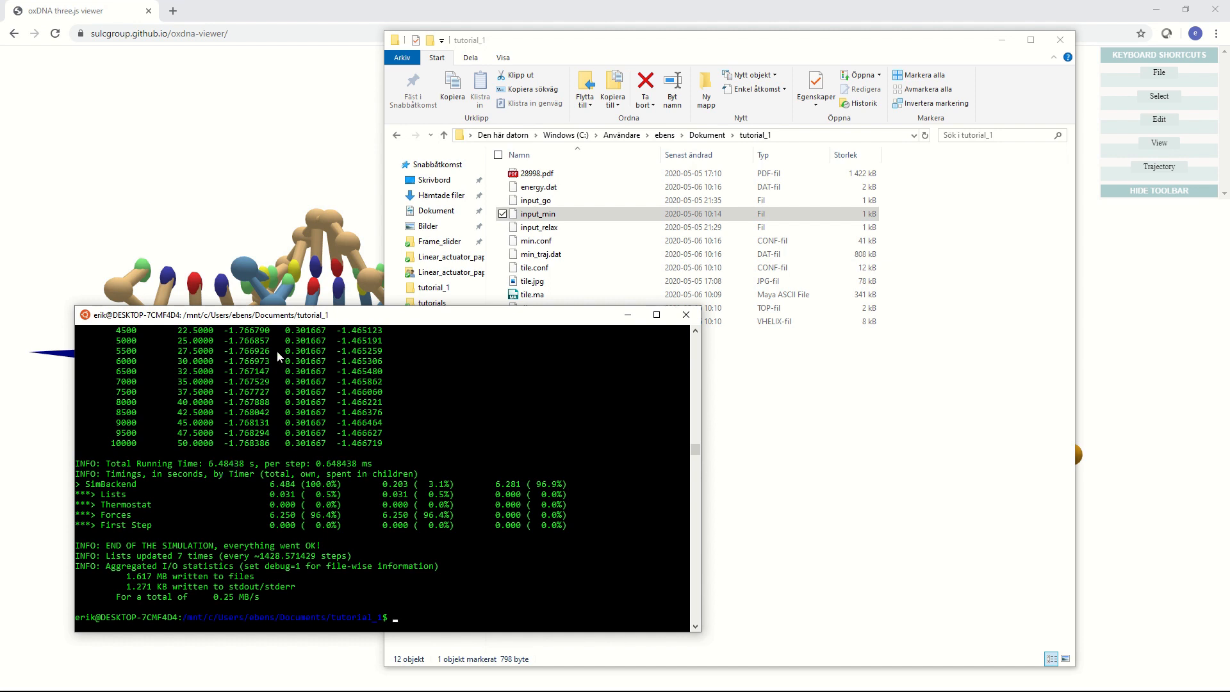
Check the tutorial_1 folder for the minimization output files and switch back to the oxDNA viewer.
{"action": "left_click_drag", "start_coordinate": [294, 322], "coordinate": [342, 416]}
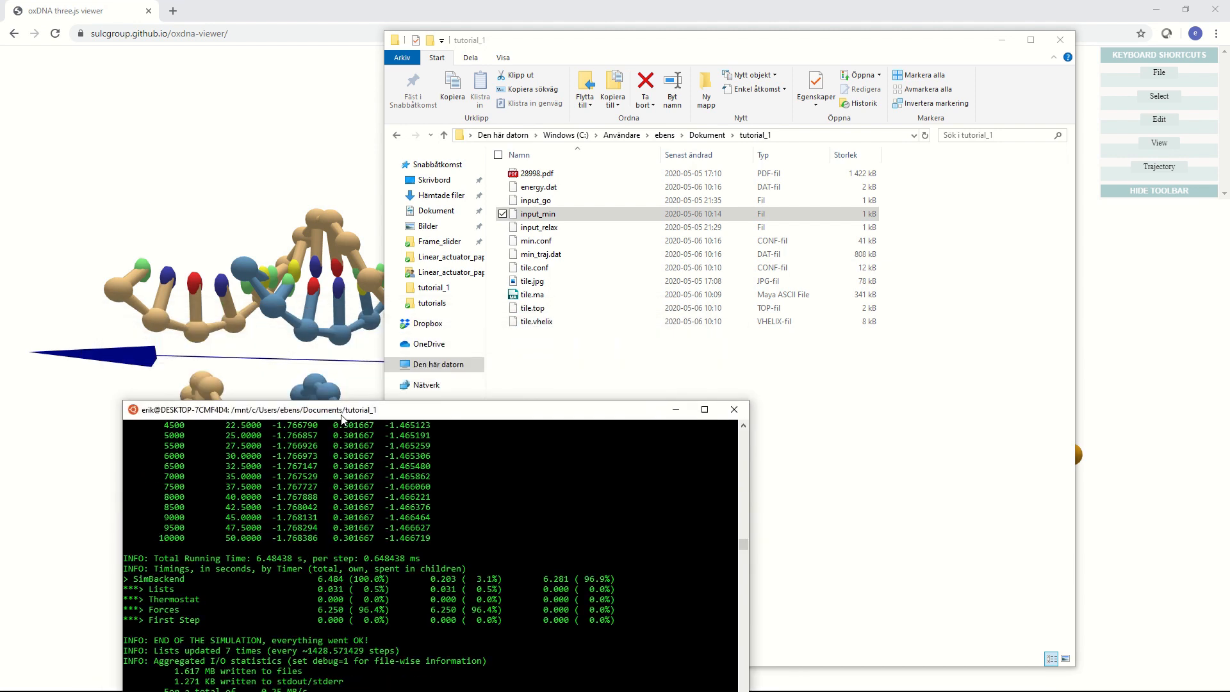
{"action": "left_click", "coordinate": [524, 379]}
{"action": "left_click", "coordinate": [524, 380]}
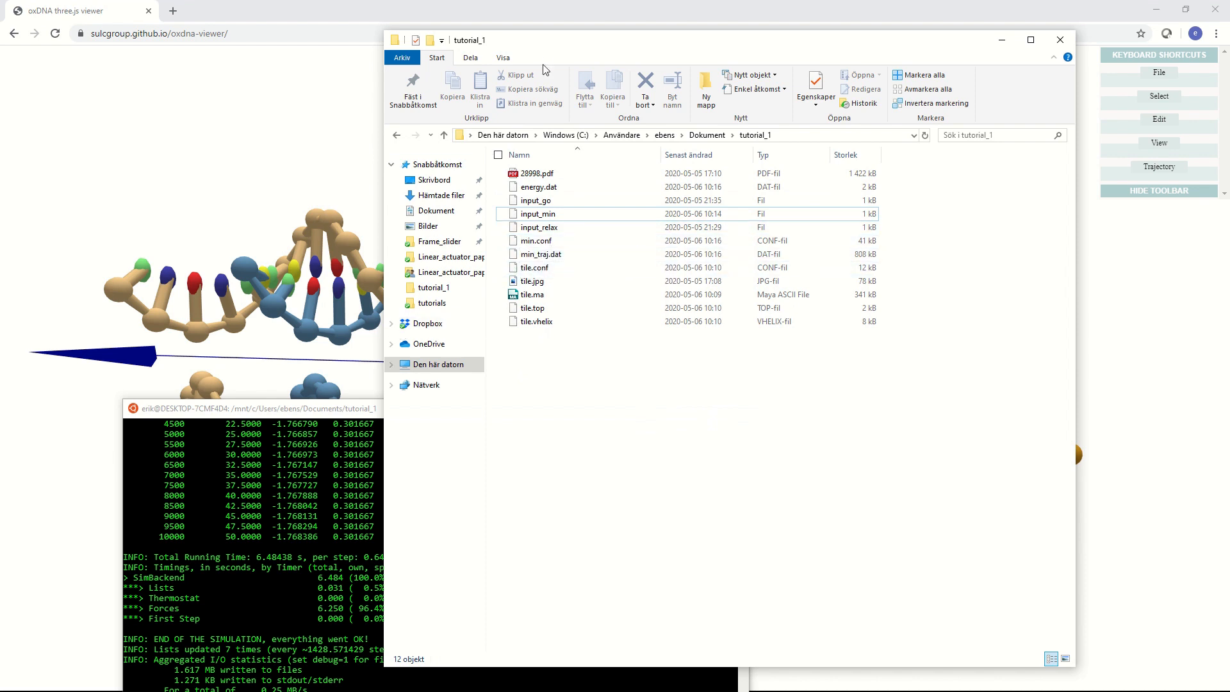
{"action": "left_click_drag", "start_coordinate": [549, 48], "coordinate": [578, 57]}
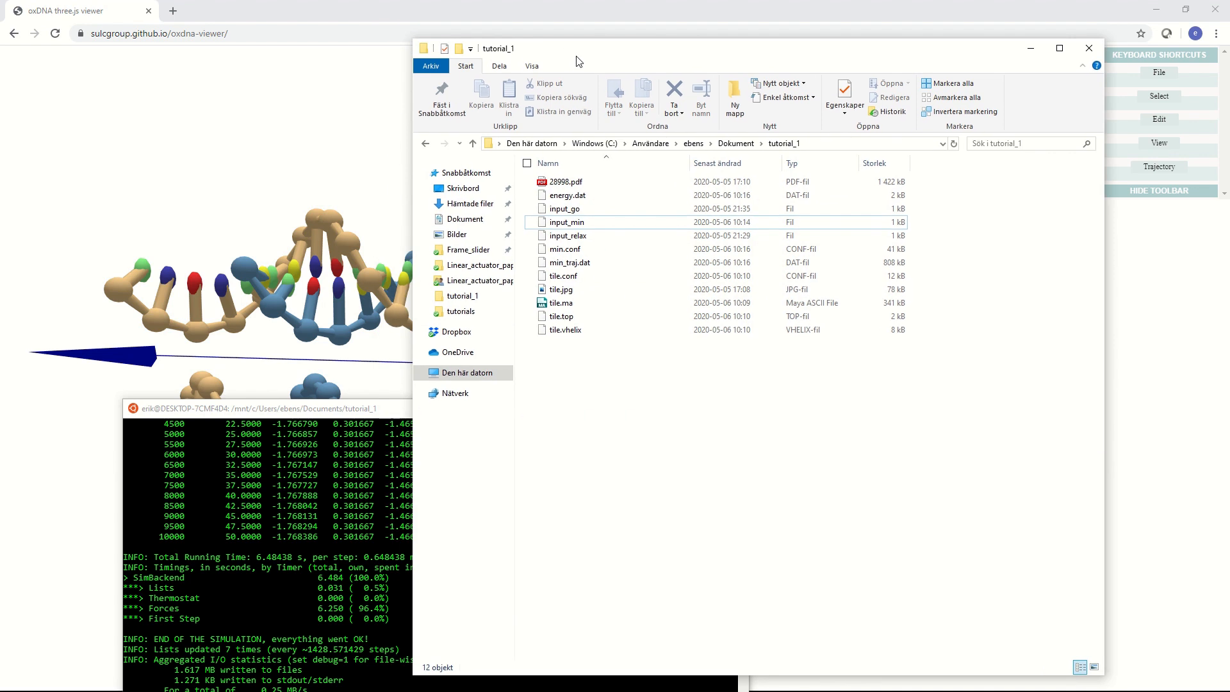
{"action": "left_click", "coordinate": [389, 168]}
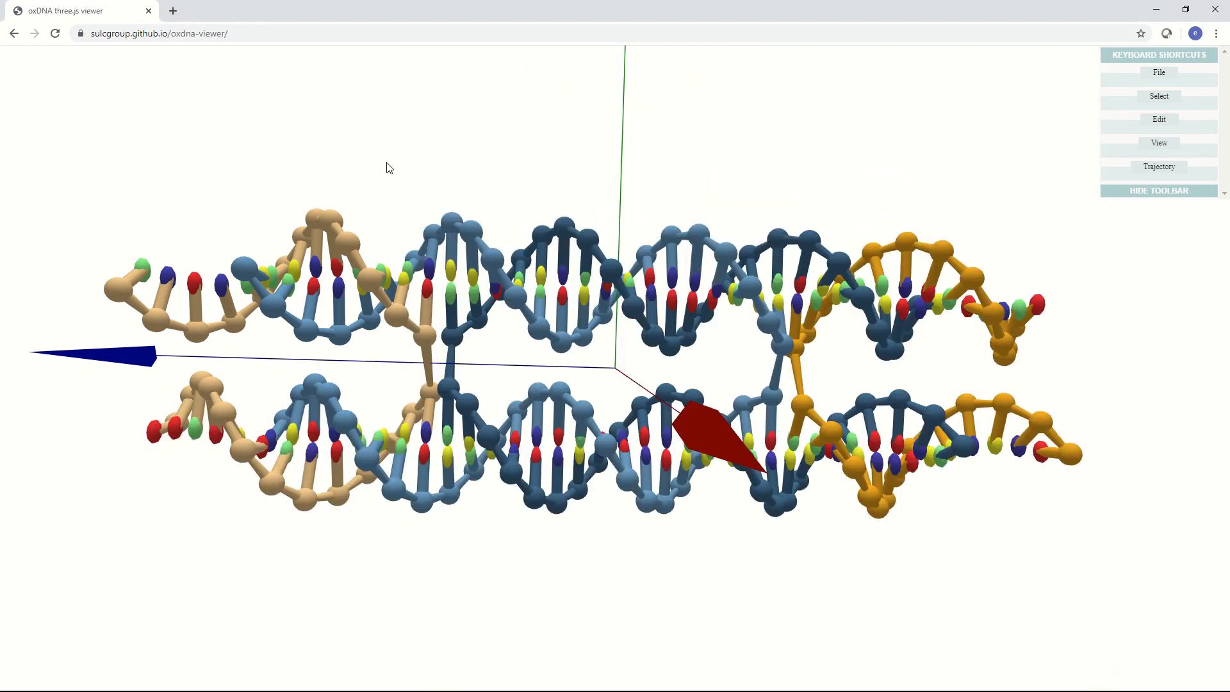
Reload the oxDNA viewer and load min_traj.dat together with tile.top from the tutorial_1 folder to view the minimized tile.
{"action": "left_click", "coordinate": [56, 35]}
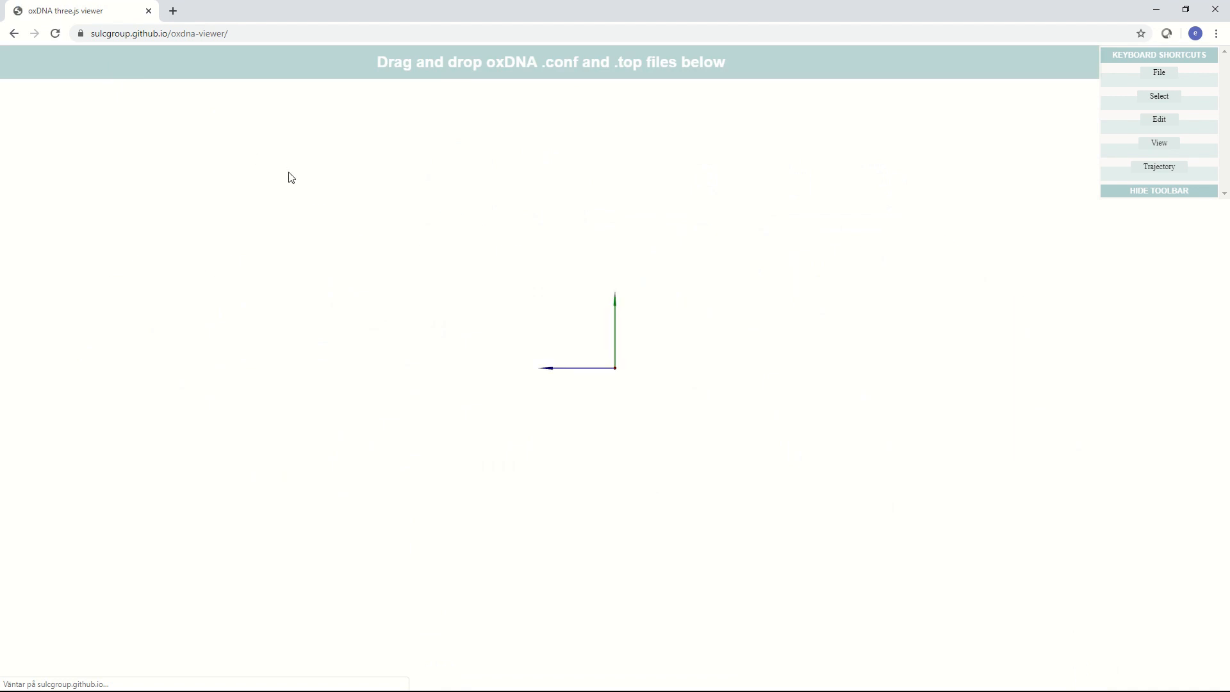
{"action": "key", "text": "alt+Tab"}
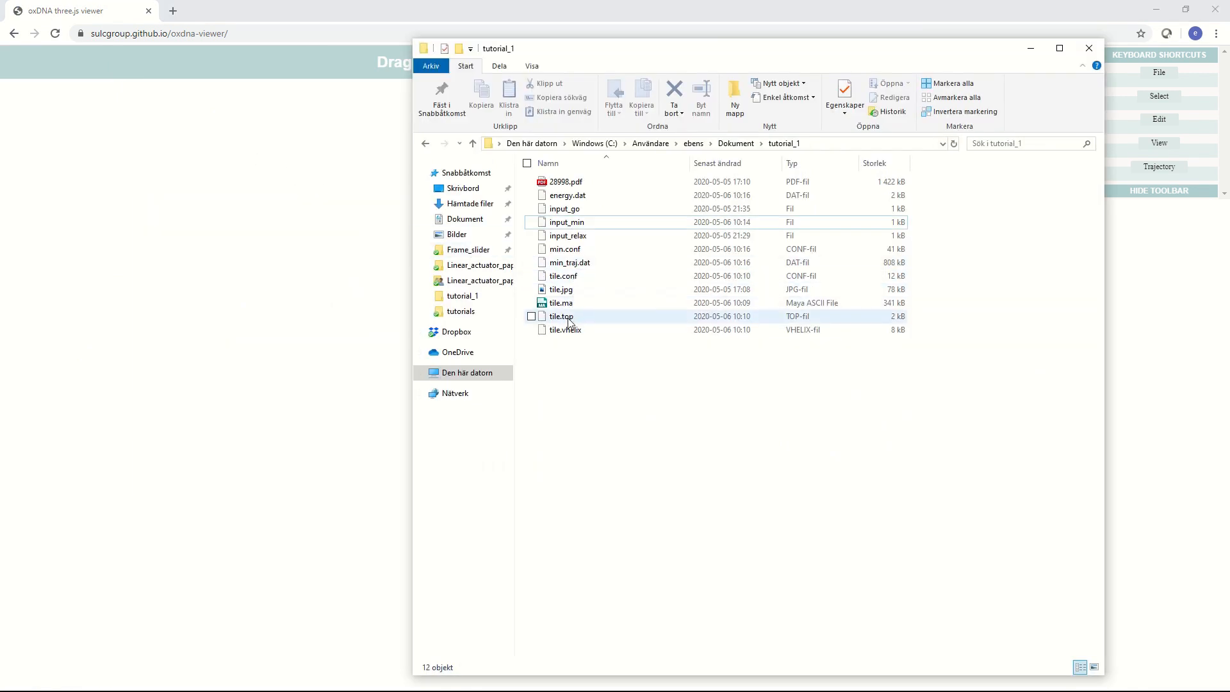
{"action": "left_click", "coordinate": [569, 322]}
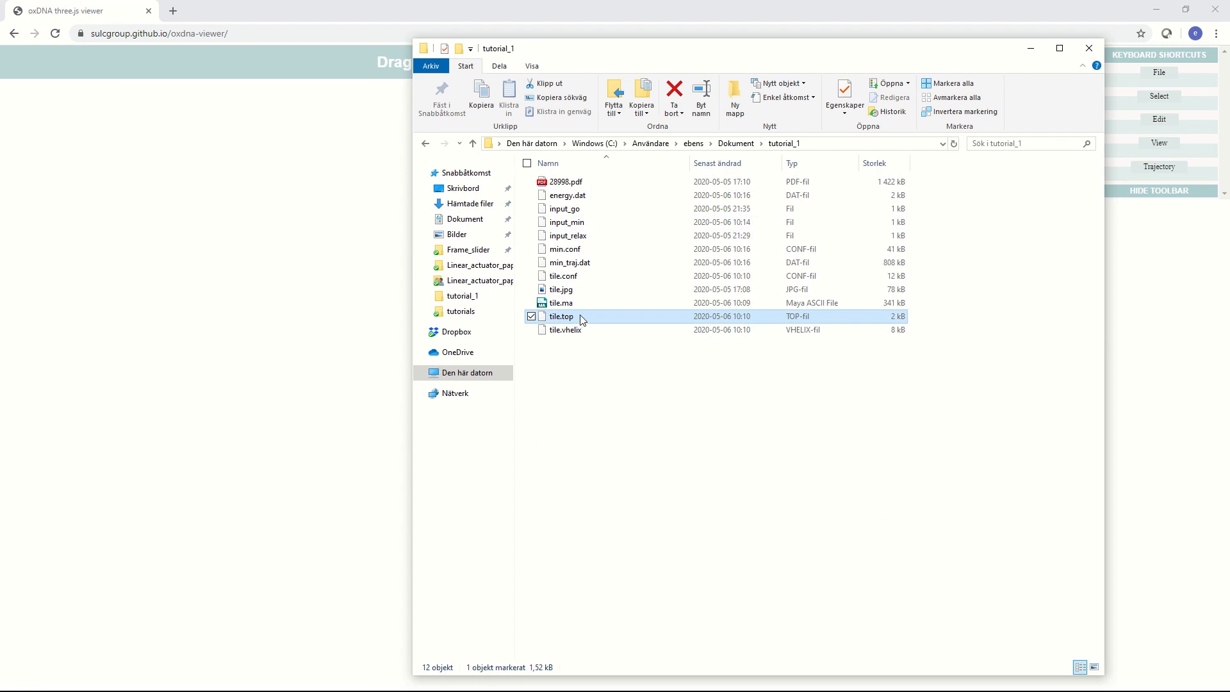
{"action": "left_click", "coordinate": [578, 268], "text": "ctrl"}
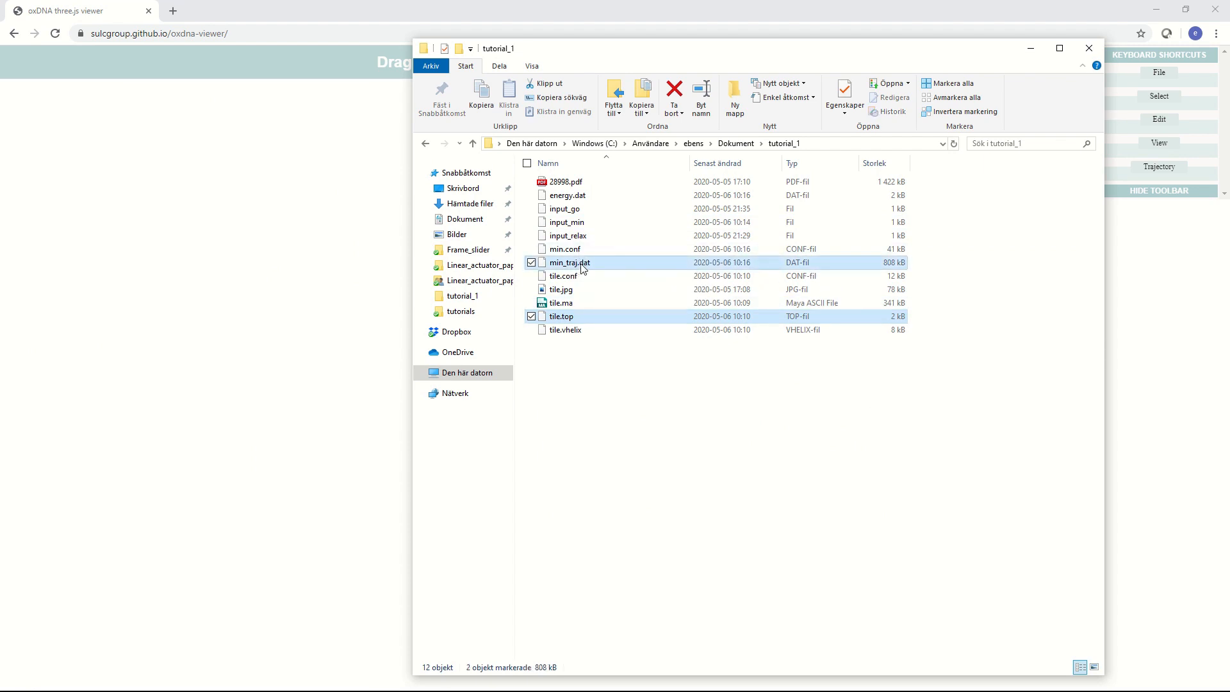
{"action": "left_click_drag", "start_coordinate": [580, 268], "coordinate": [314, 263]}
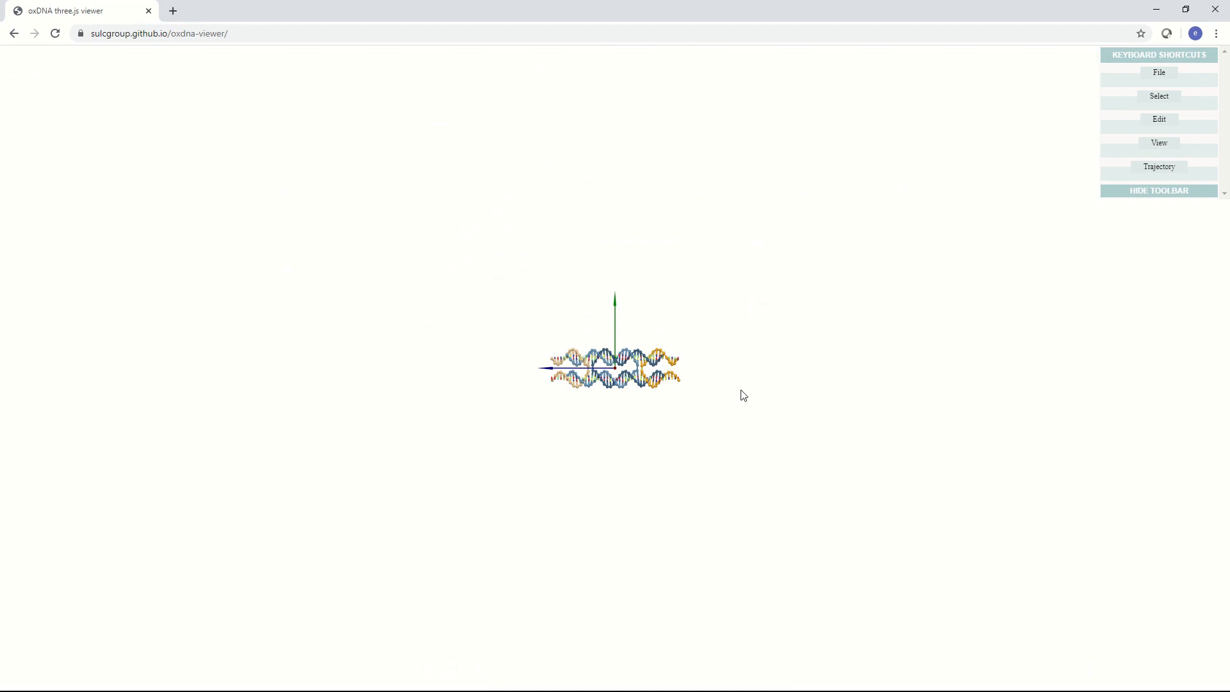
{"action": "scroll", "coordinate": [682, 398], "scroll_direction": "up", "scroll_amount": 5}
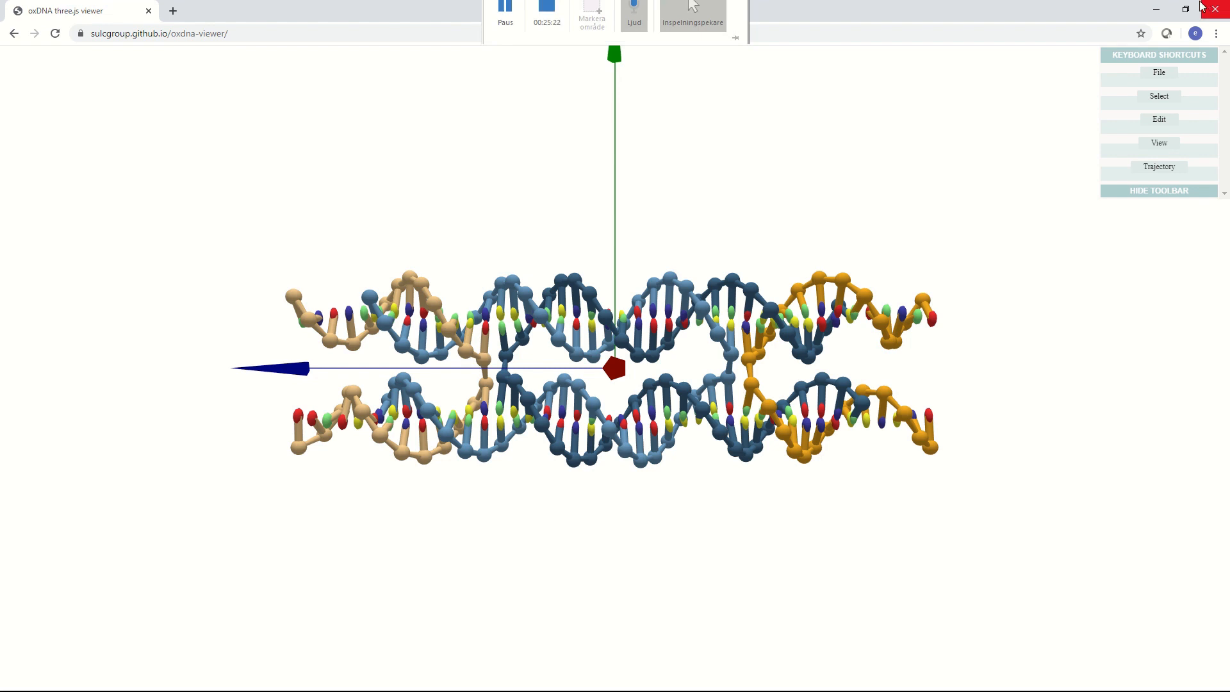
Open input_relax from the tutorial_1 folder in Notepad++, review its relaxation parameters including the max_backbone_force line, and close the file.
{"action": "left_click", "coordinate": [1157, 10]}
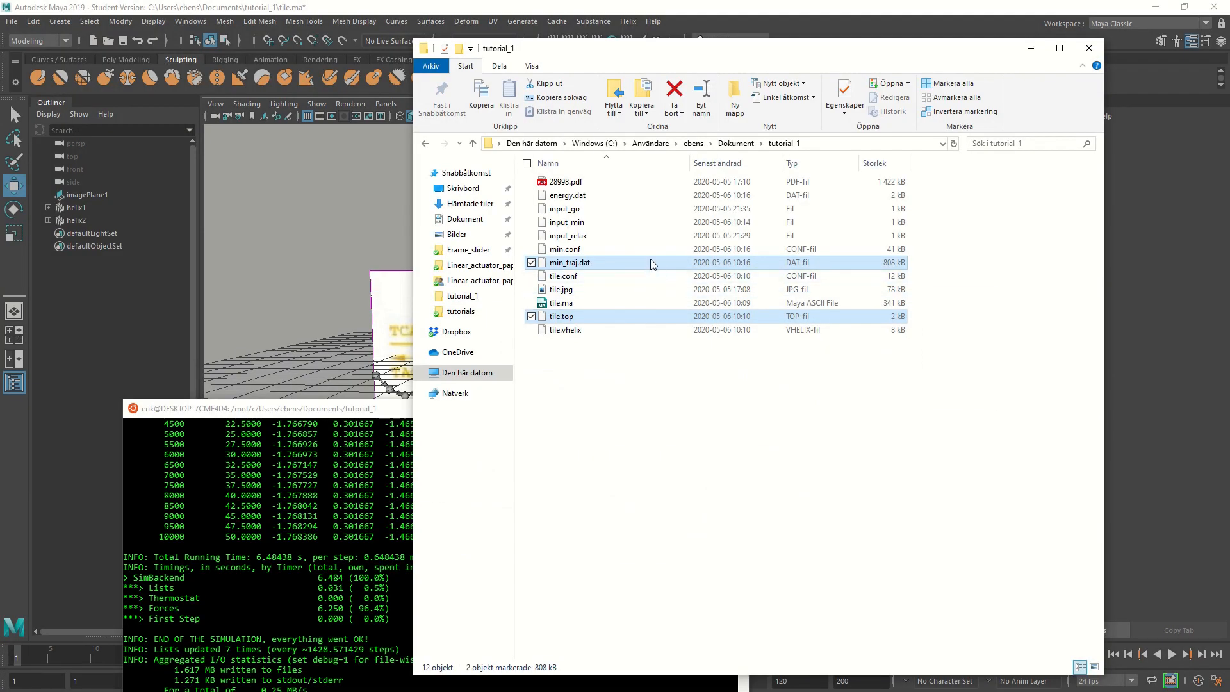
{"action": "left_click", "coordinate": [577, 239]}
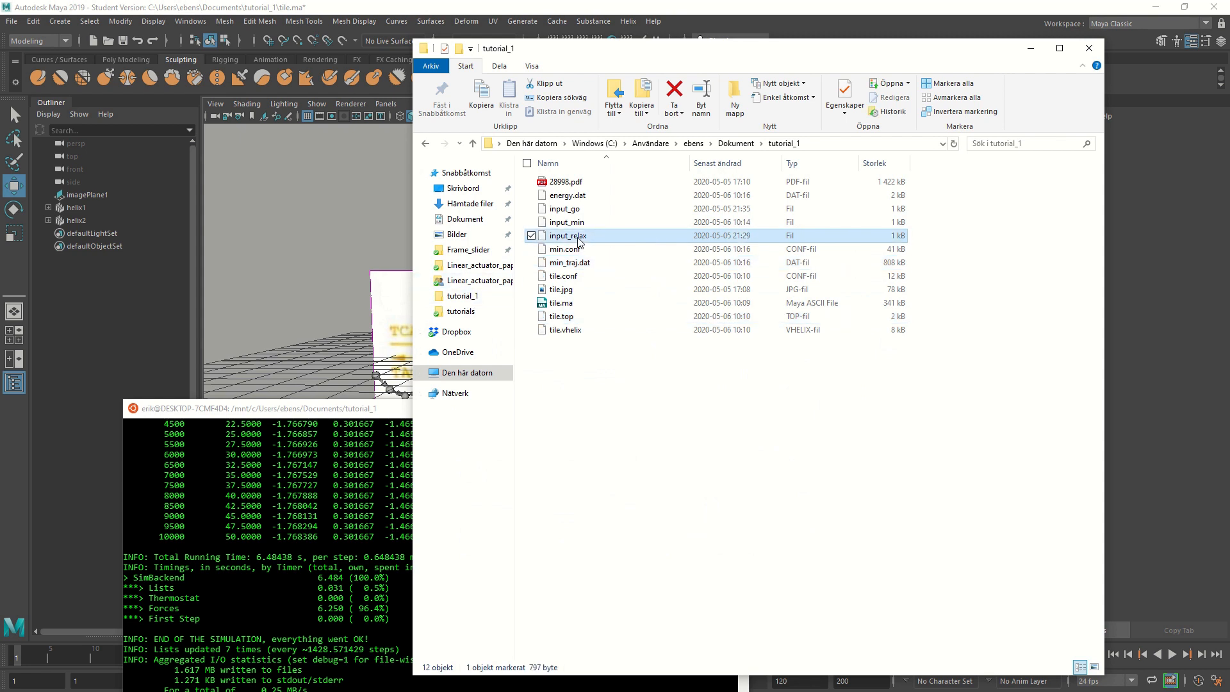
{"action": "right_click", "coordinate": [578, 240]}
{"action": "left_click", "coordinate": [551, 276]}
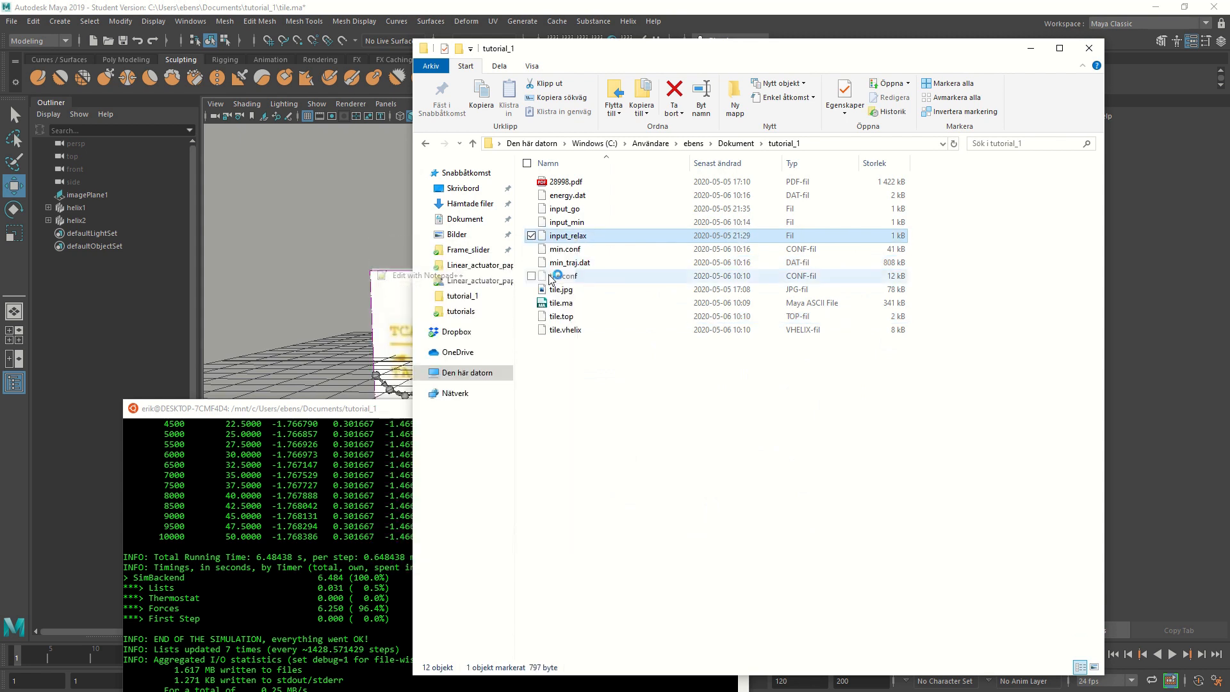
{"action": "left_click_drag", "start_coordinate": [529, 382], "coordinate": [495, 124]}
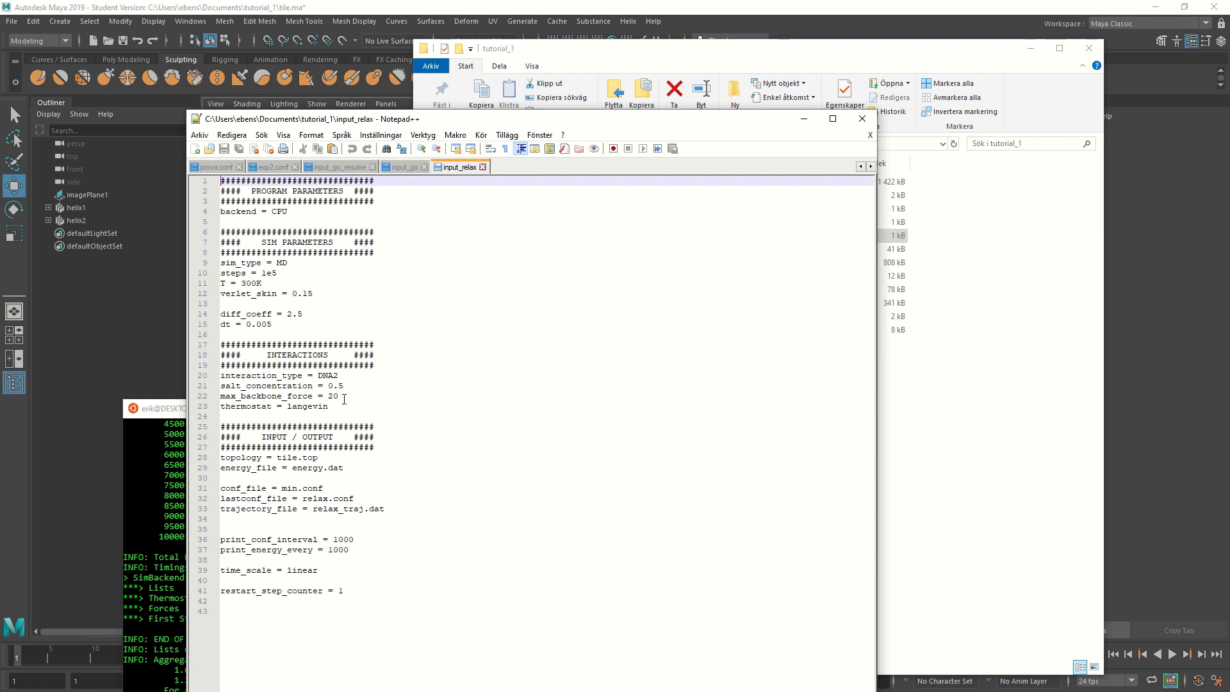
{"action": "left_click_drag", "start_coordinate": [344, 399], "coordinate": [216, 399]}
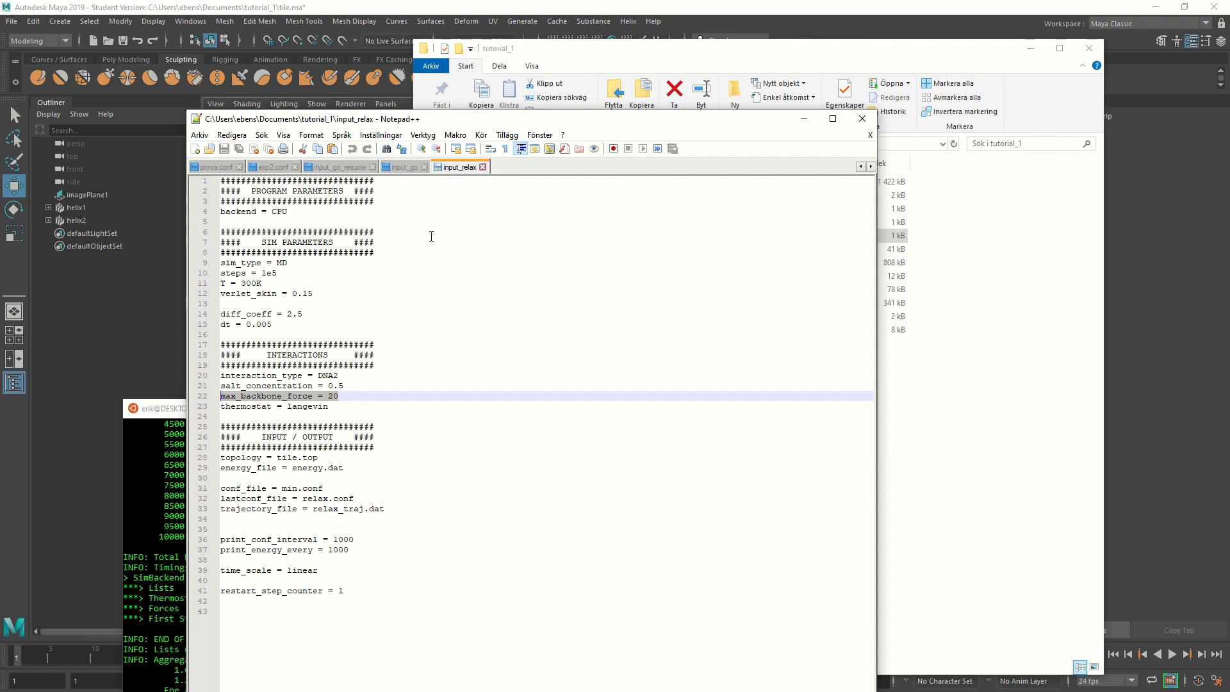
{"action": "left_click_drag", "start_coordinate": [501, 126], "coordinate": [688, 151]}
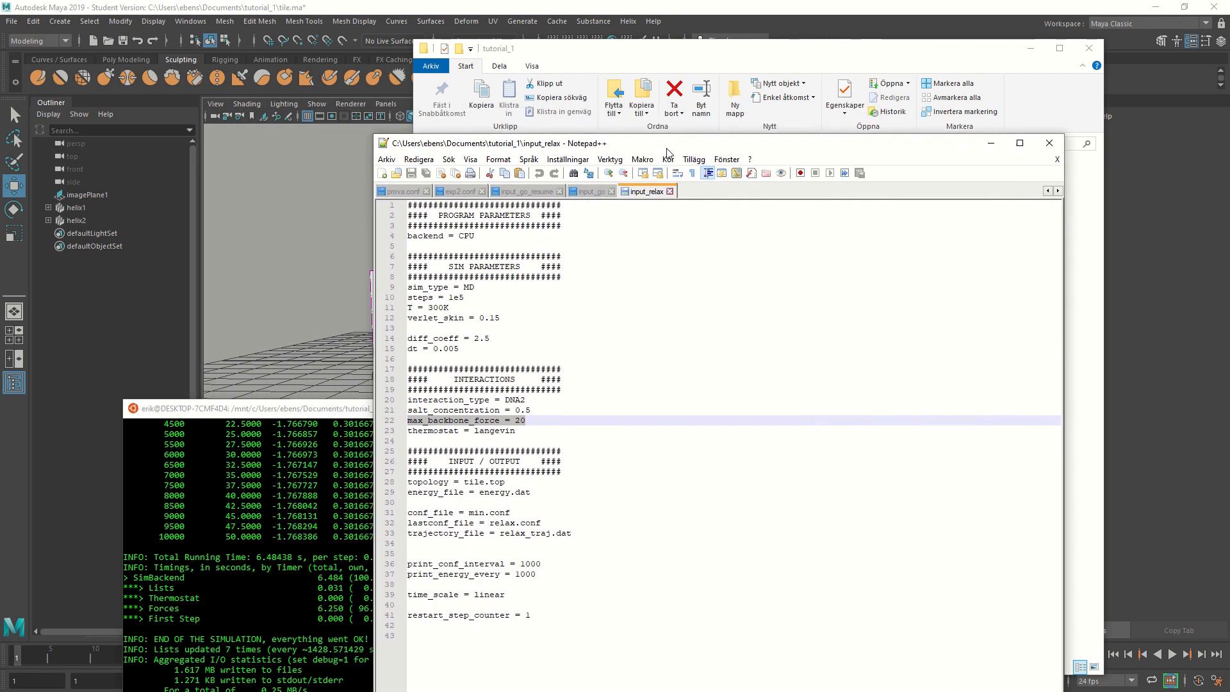
{"action": "left_click", "coordinate": [670, 192]}
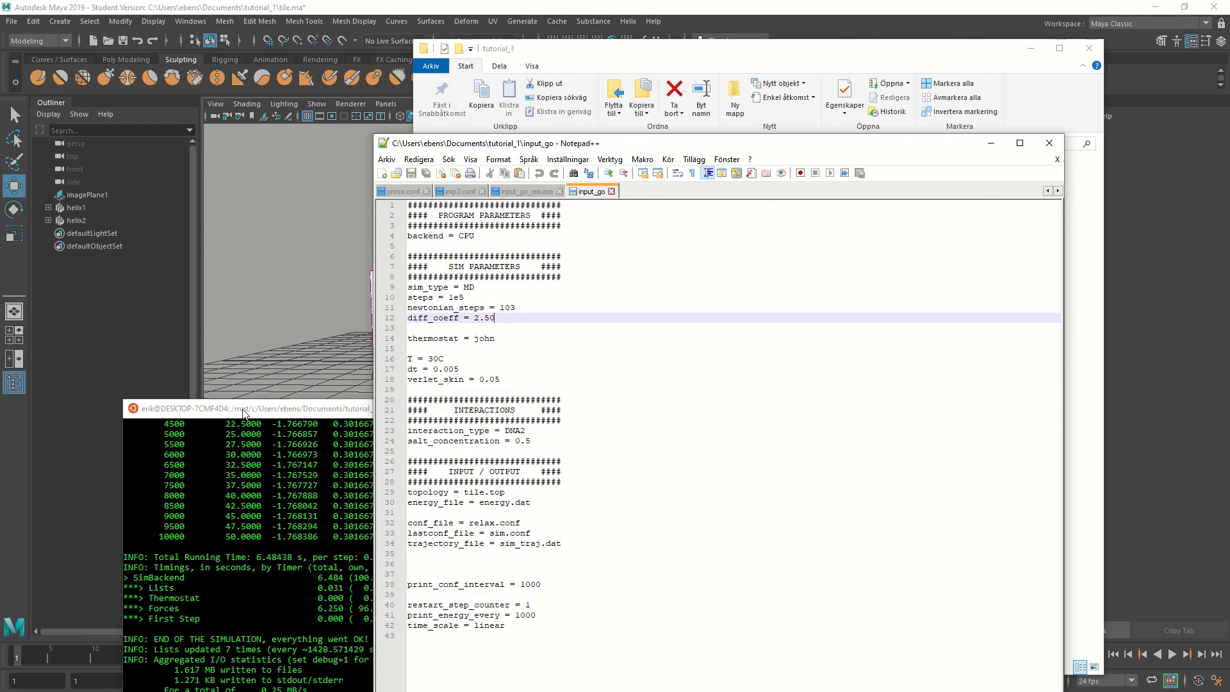
In the Ubuntu terminal, rerun the previous sudo oxDNA command with input_relax as the input file.
{"action": "left_click_drag", "start_coordinate": [242, 412], "coordinate": [243, 262]}
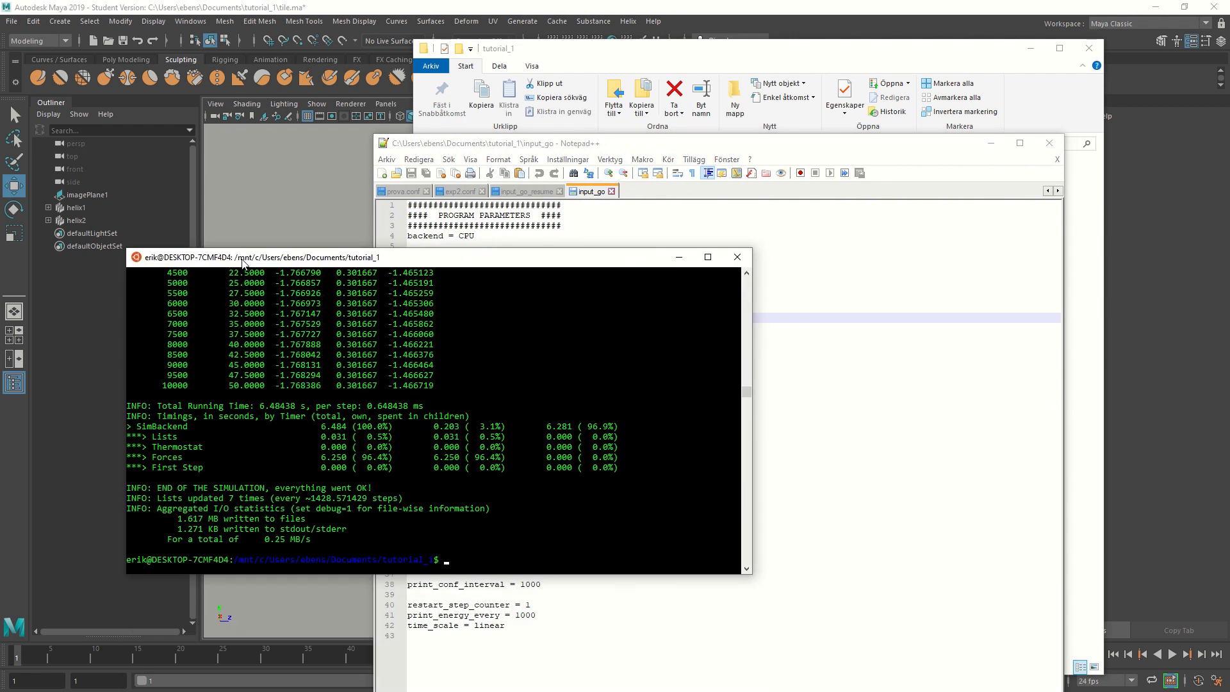
{"action": "key", "text": "Up"}
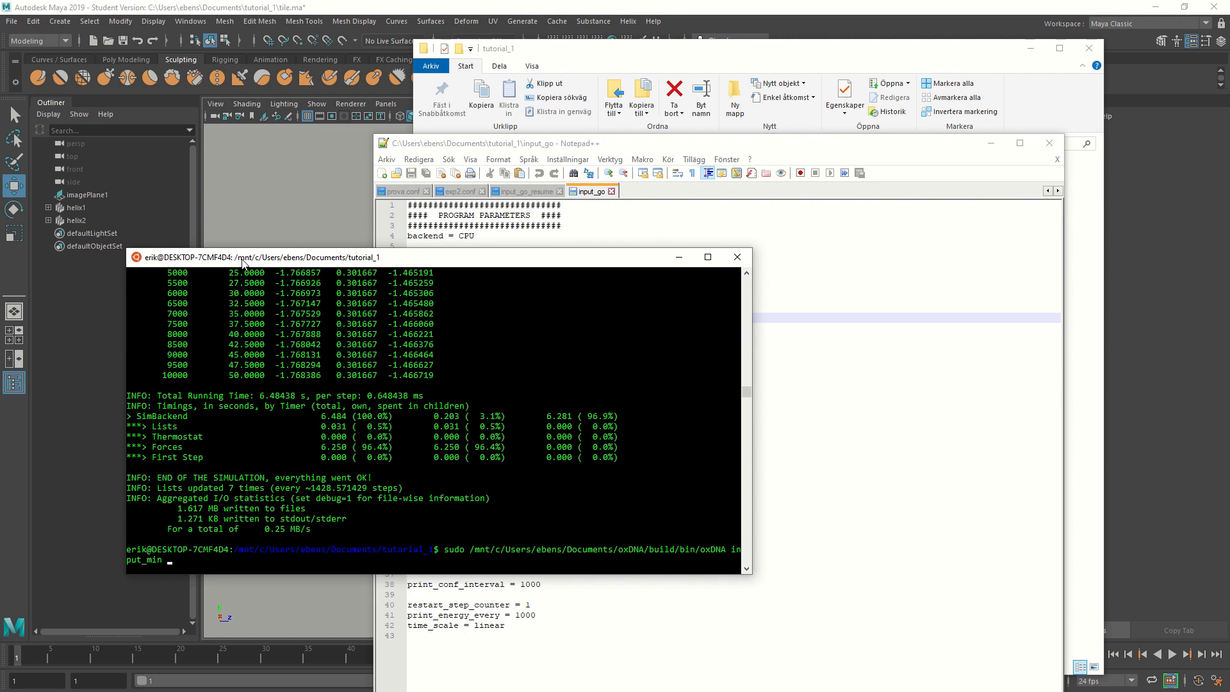
{"action": "key", "text": "BackSpace"}
{"action": "key", "text": "BackSpace"}
{"action": "key", "text": "BackSpace"}
{"action": "key", "text": "BackSpace"}
{"action": "type", "text": "relax"}
{"action": "key", "text": "Return"}
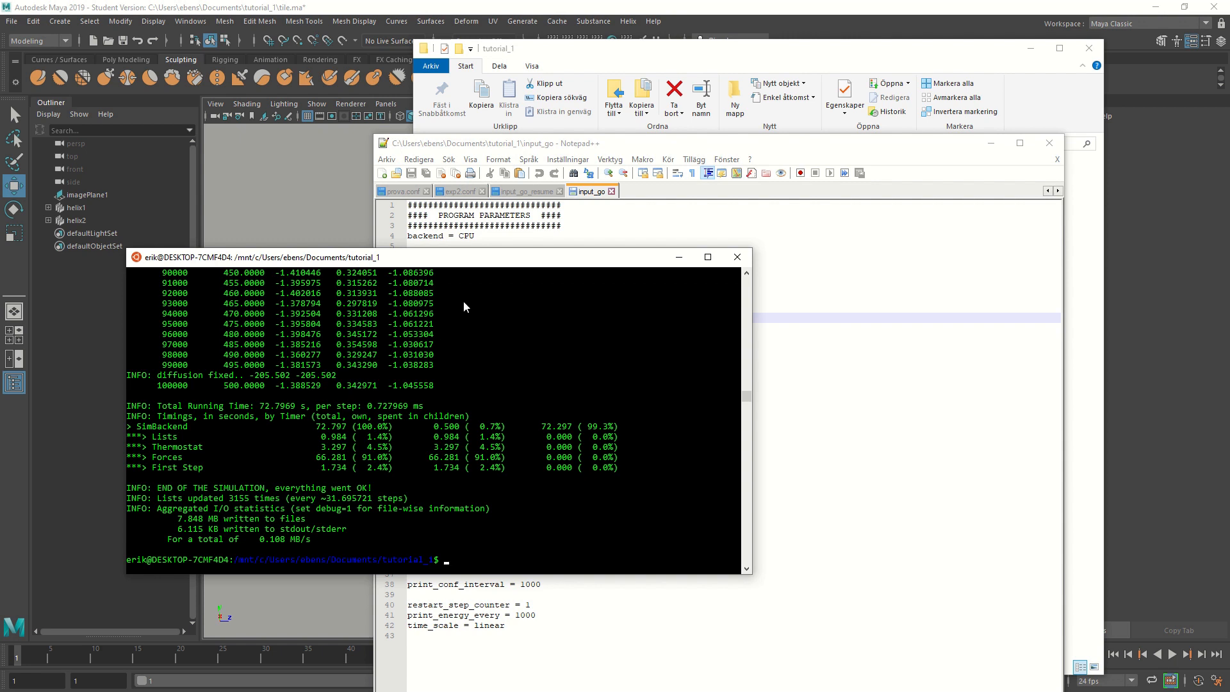
Check the tutorial_1 folder for the relaxation output files and switch to the oxDNA viewer.
{"action": "left_click", "coordinate": [625, 43]}
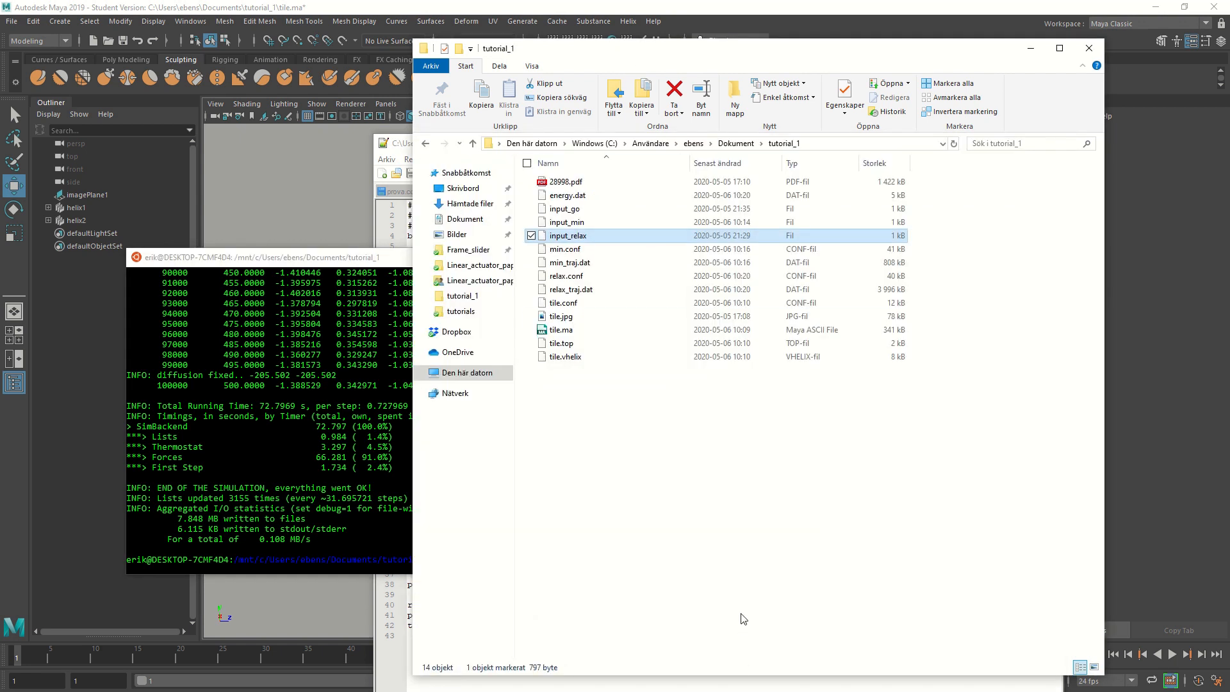
{"action": "key", "text": "alt+Tab"}
{"action": "key", "text": "alt+Tab"}
{"action": "key", "text": "alt+Tab"}
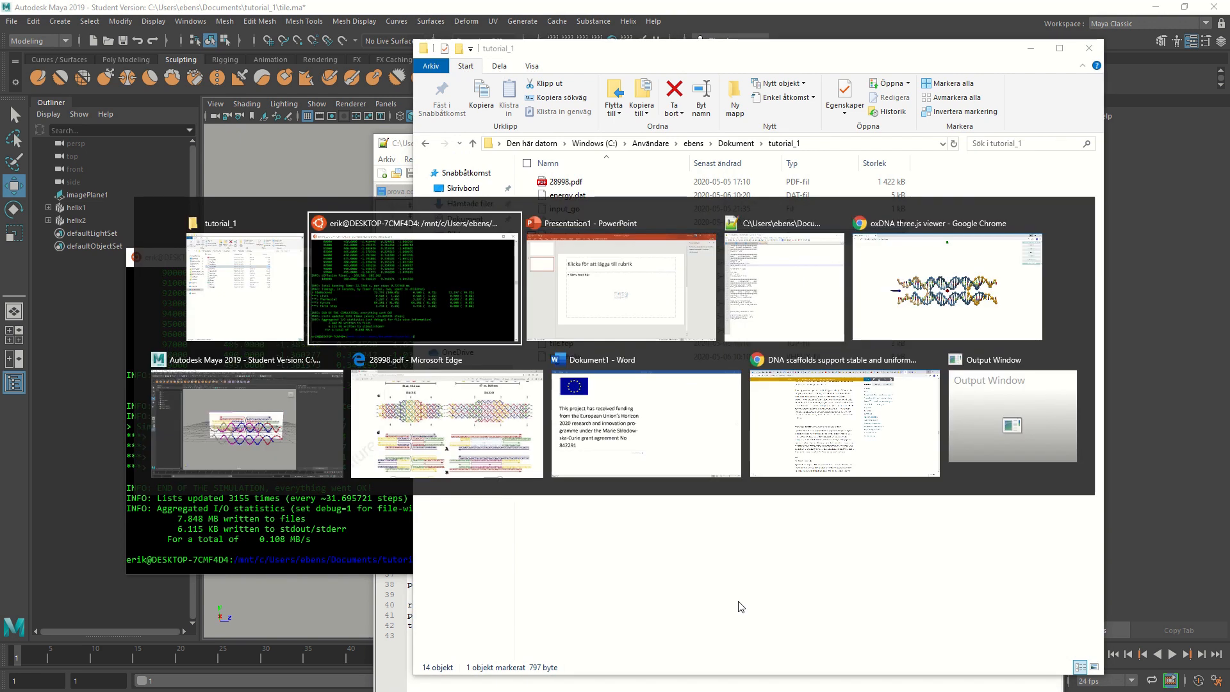
{"action": "key", "text": "alt+Tab"}
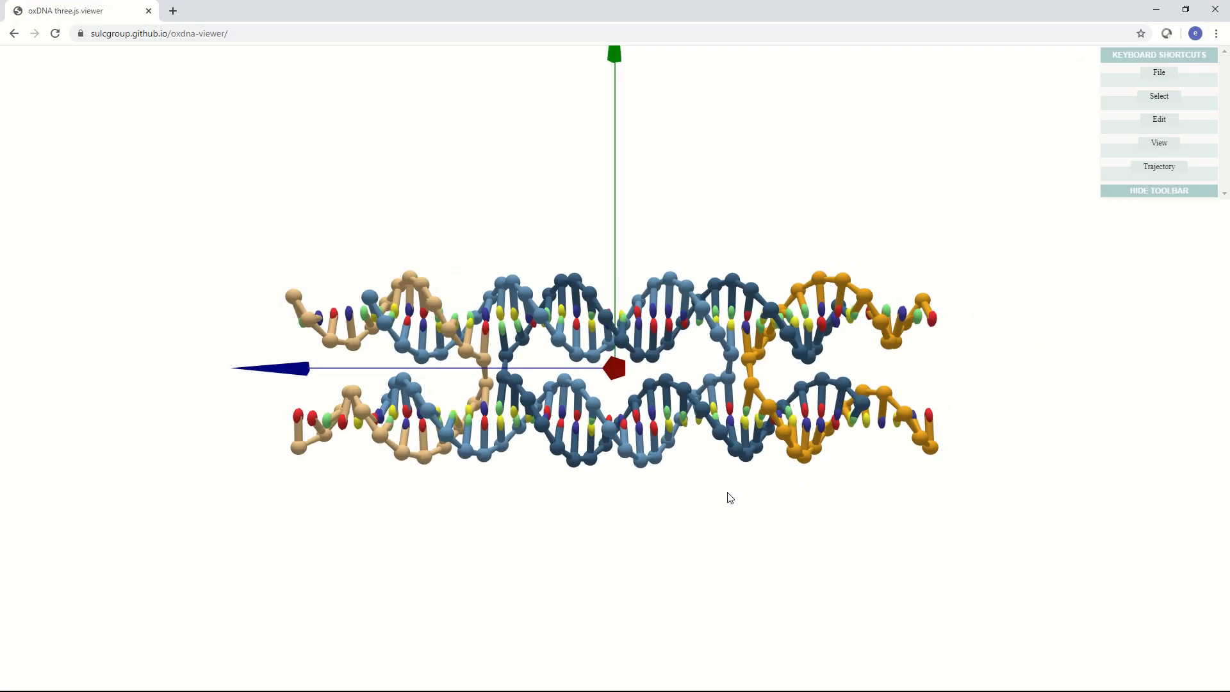
Reload the oxDNA viewer and load relax_traj.dat together with tile.top from the tutorial_1 folder.
{"action": "left_click", "coordinate": [55, 33]}
{"action": "key", "text": "alt+Tab"}
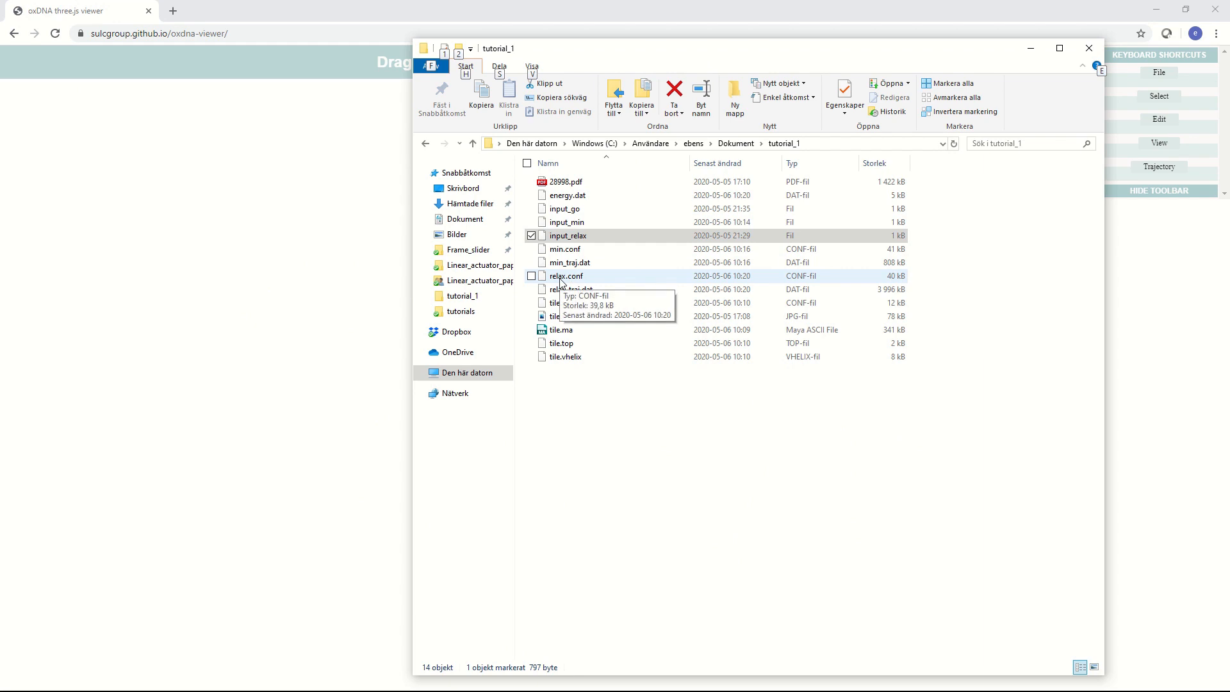
{"action": "left_click", "coordinate": [565, 293]}
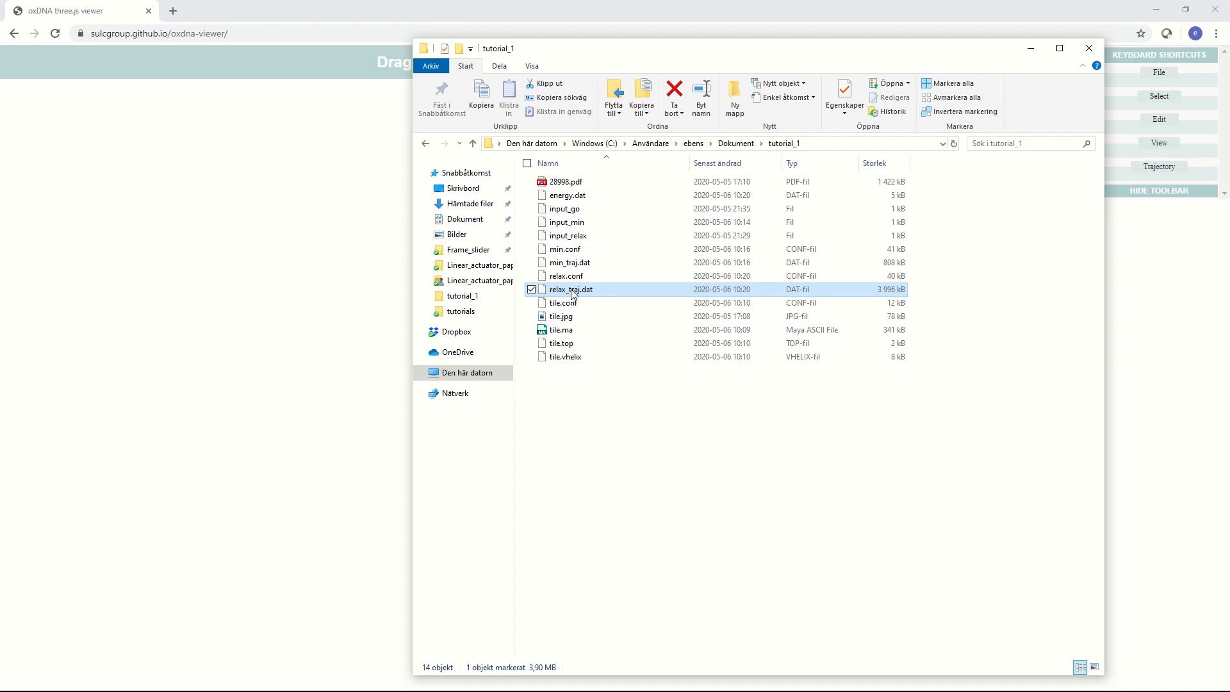
{"action": "left_click", "coordinate": [569, 344], "text": "ctrl"}
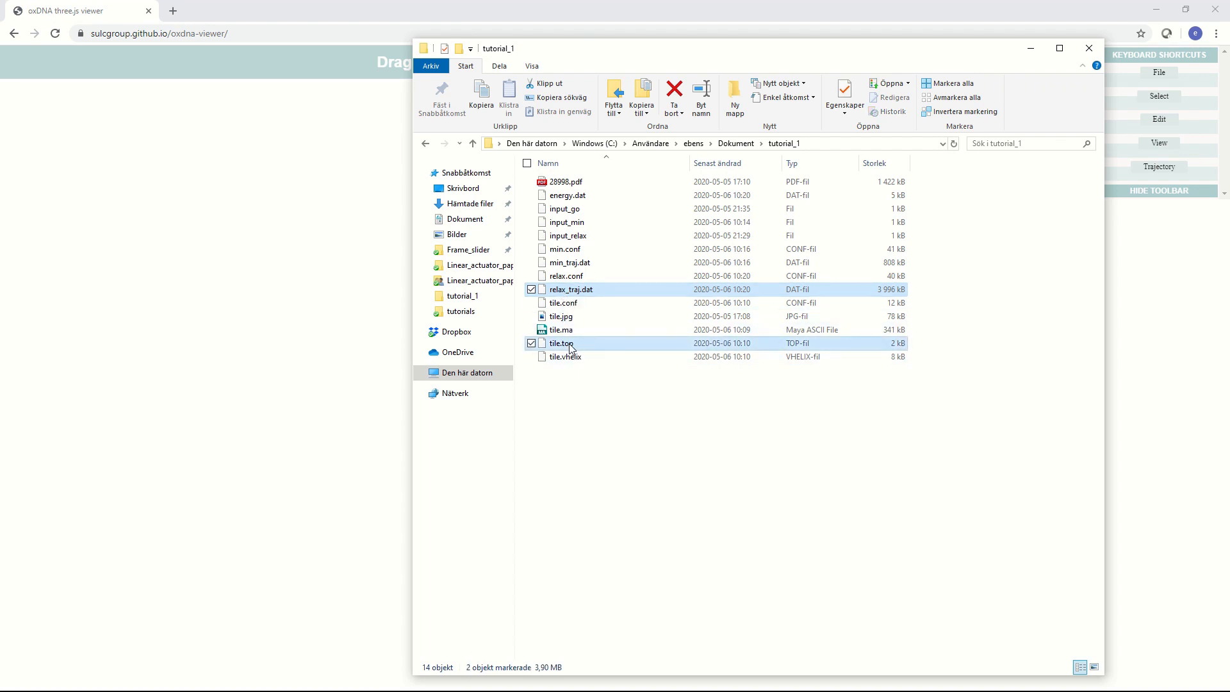
{"action": "left_click_drag", "start_coordinate": [571, 348], "coordinate": [167, 332]}
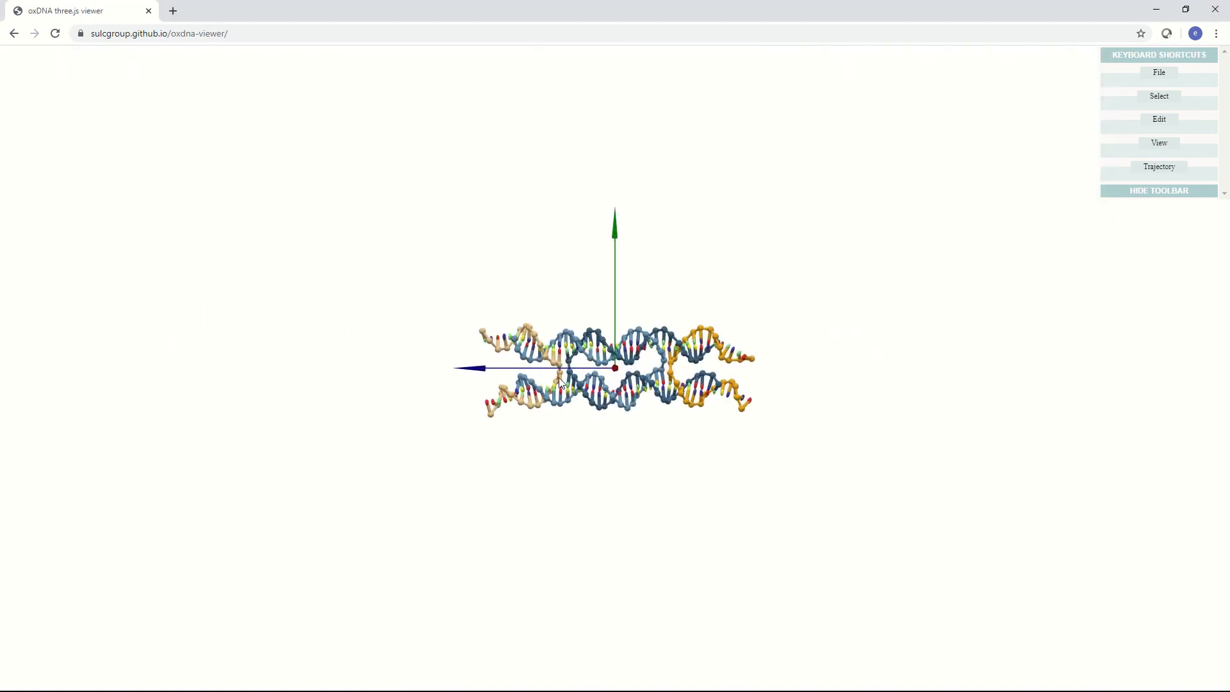
Step forward through the relaxation trajectory and examine the tile's structure from several angles.
{"action": "scroll", "coordinate": [559, 383], "scroll_direction": "up", "scroll_amount": 3}
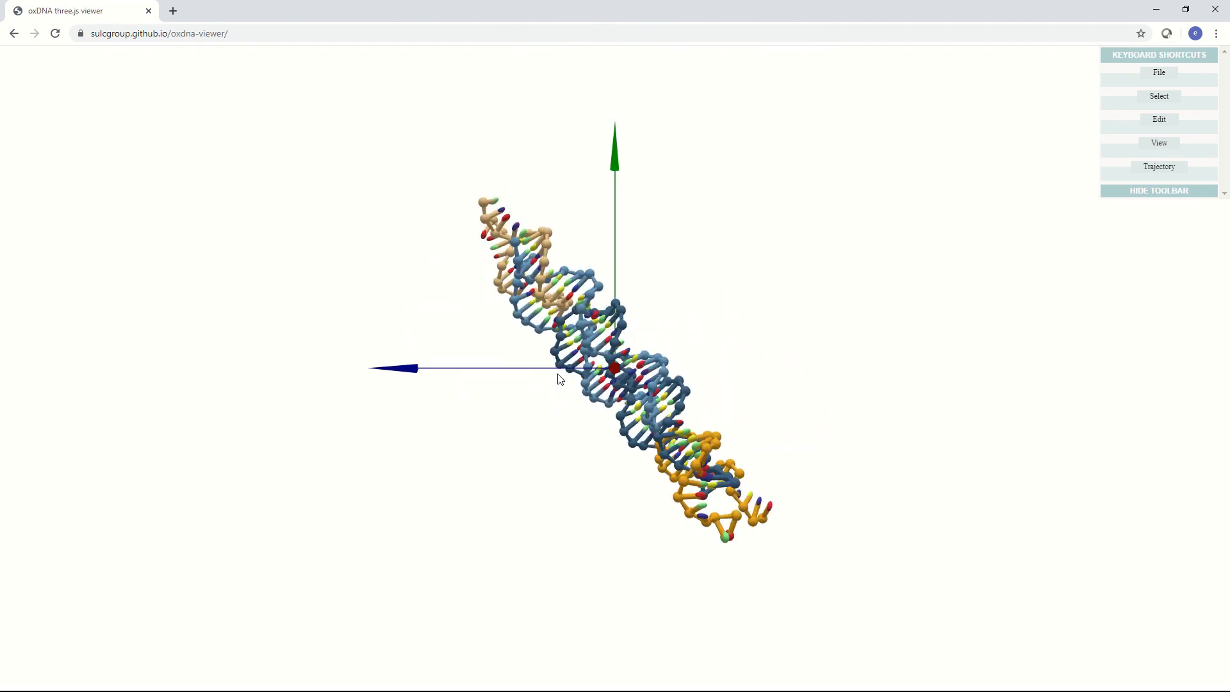
{"action": "left_click_drag", "start_coordinate": [582, 415], "coordinate": [525, 483]}
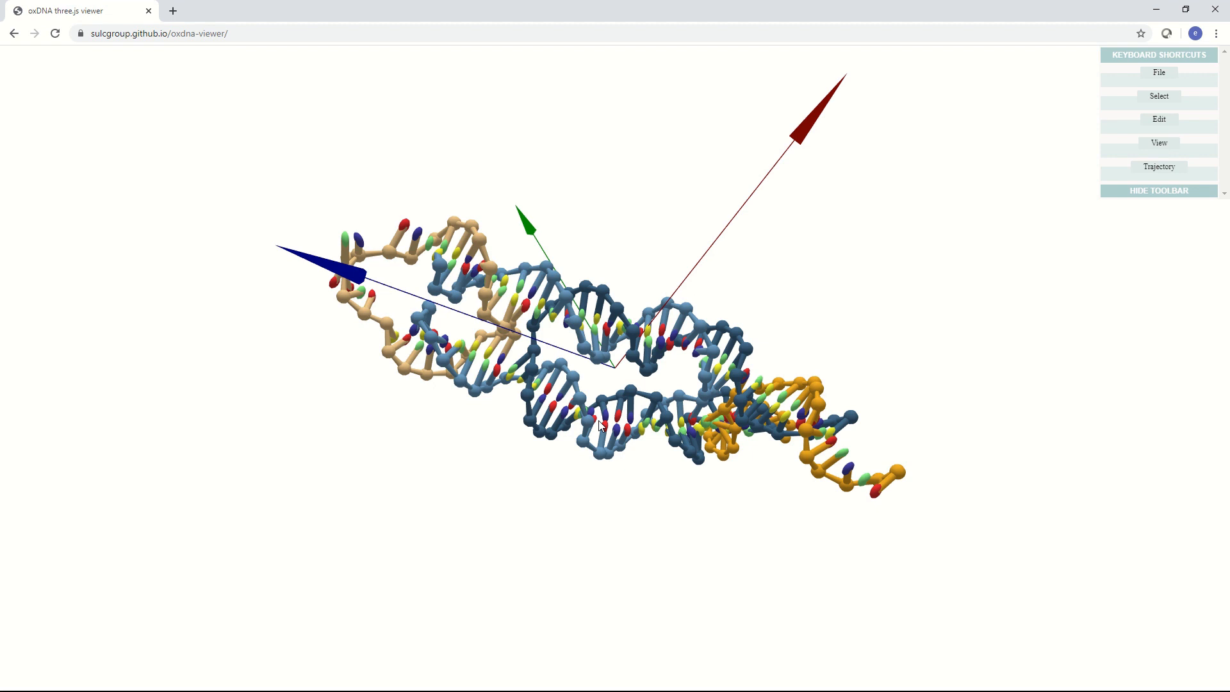
{"action": "left_click_drag", "start_coordinate": [603, 447], "coordinate": [662, 238]}
{"action": "scroll", "coordinate": [577, 387], "scroll_direction": "up", "scroll_amount": 3}
{"action": "key", "text": "n"}
{"action": "key", "text": "n"}
{"action": "key", "text": "n"}
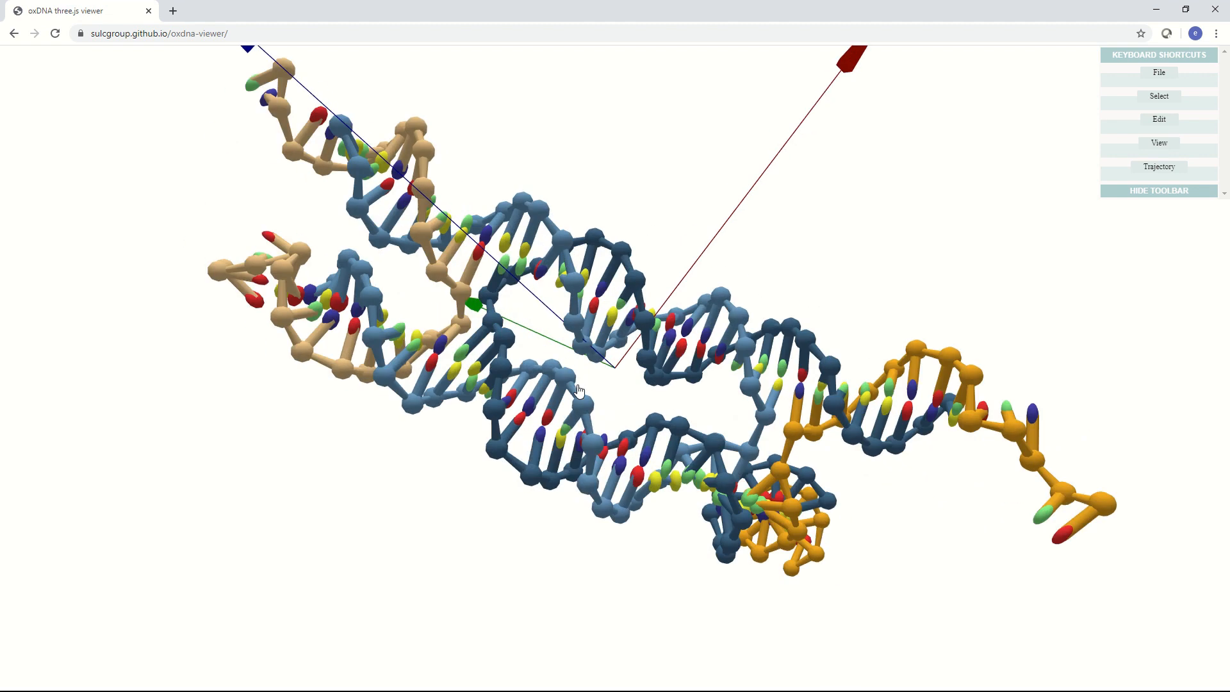
{"action": "left_click_drag", "start_coordinate": [578, 390], "coordinate": [452, 272]}
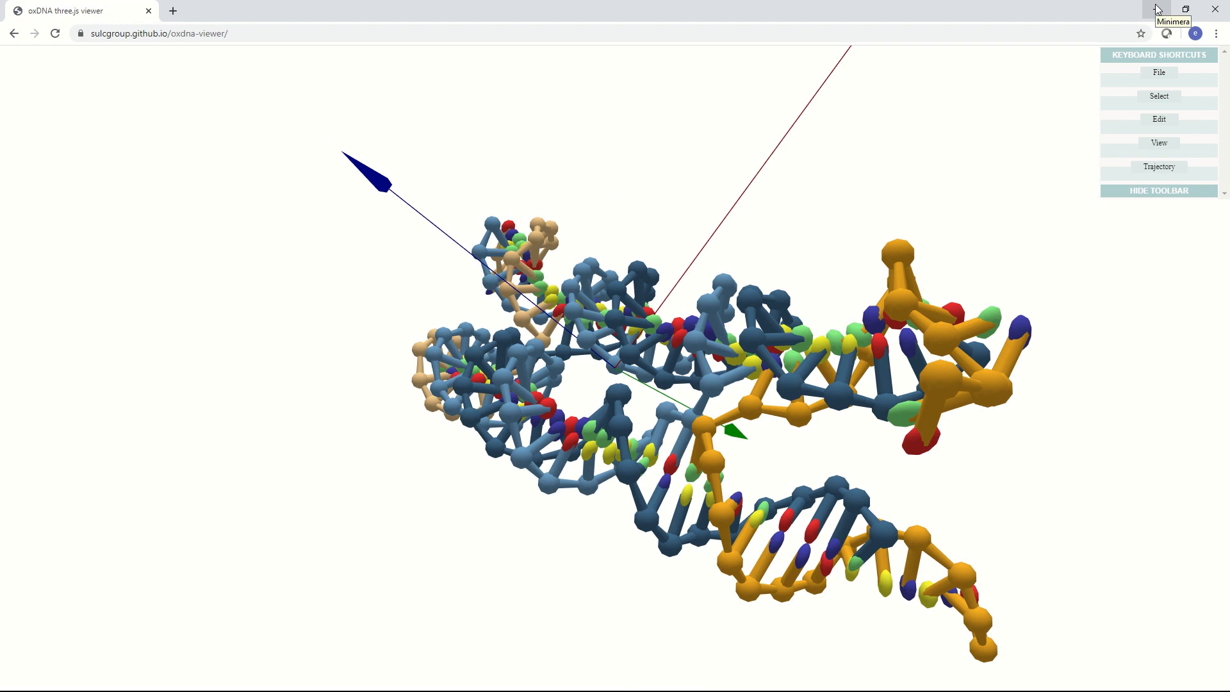
Open input_go from the tutorial_1 folder in Notepad++, review its simulation parameters and file names, and close the file.
{"action": "key", "text": "alt+Tab"}
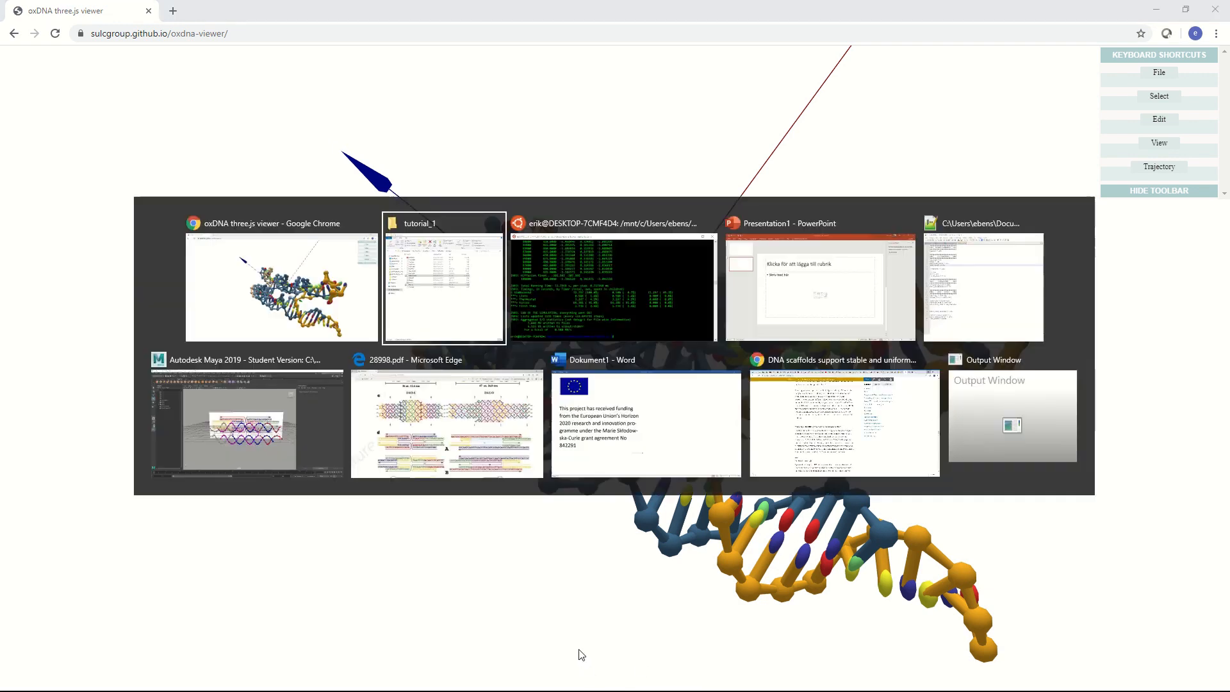
{"action": "left_click", "coordinate": [448, 274]}
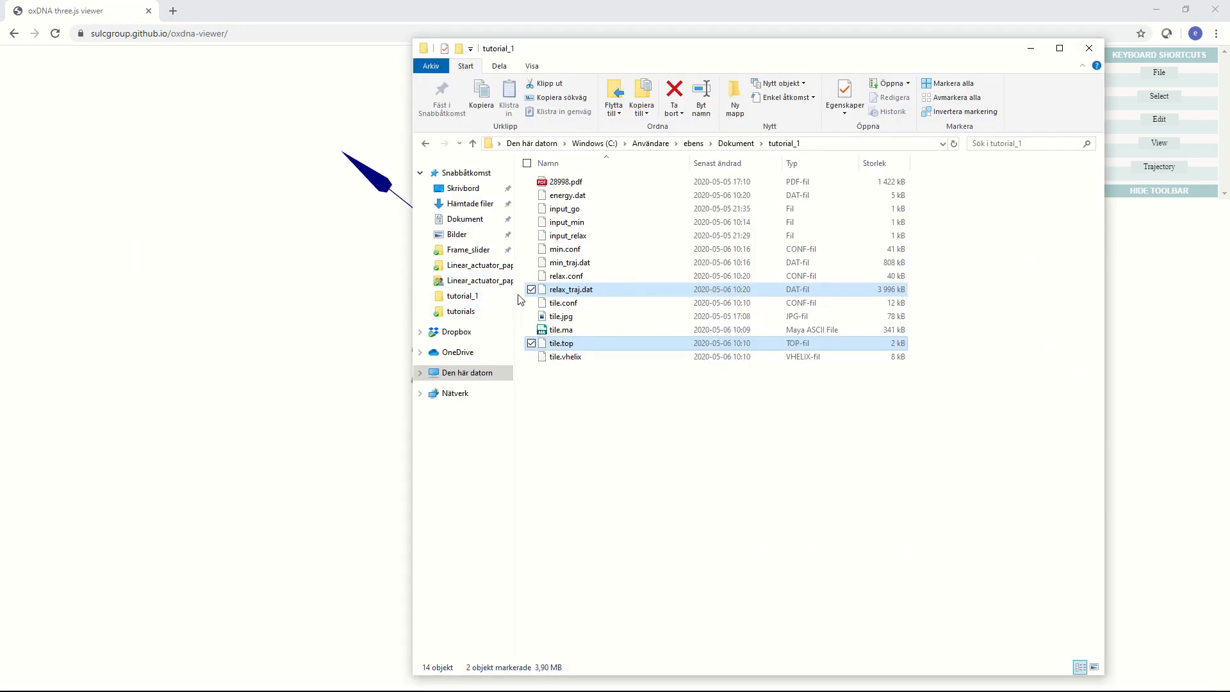
{"action": "left_click", "coordinate": [582, 210]}
{"action": "right_click", "coordinate": [583, 211]}
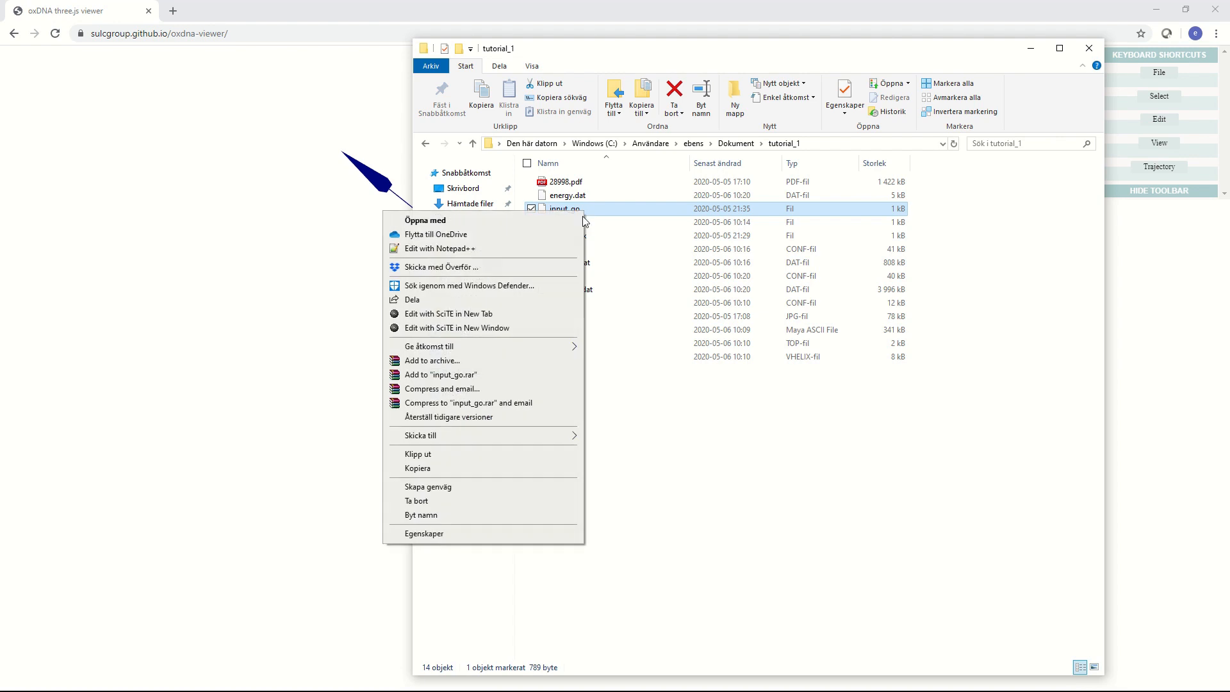
{"action": "left_click", "coordinate": [558, 248]}
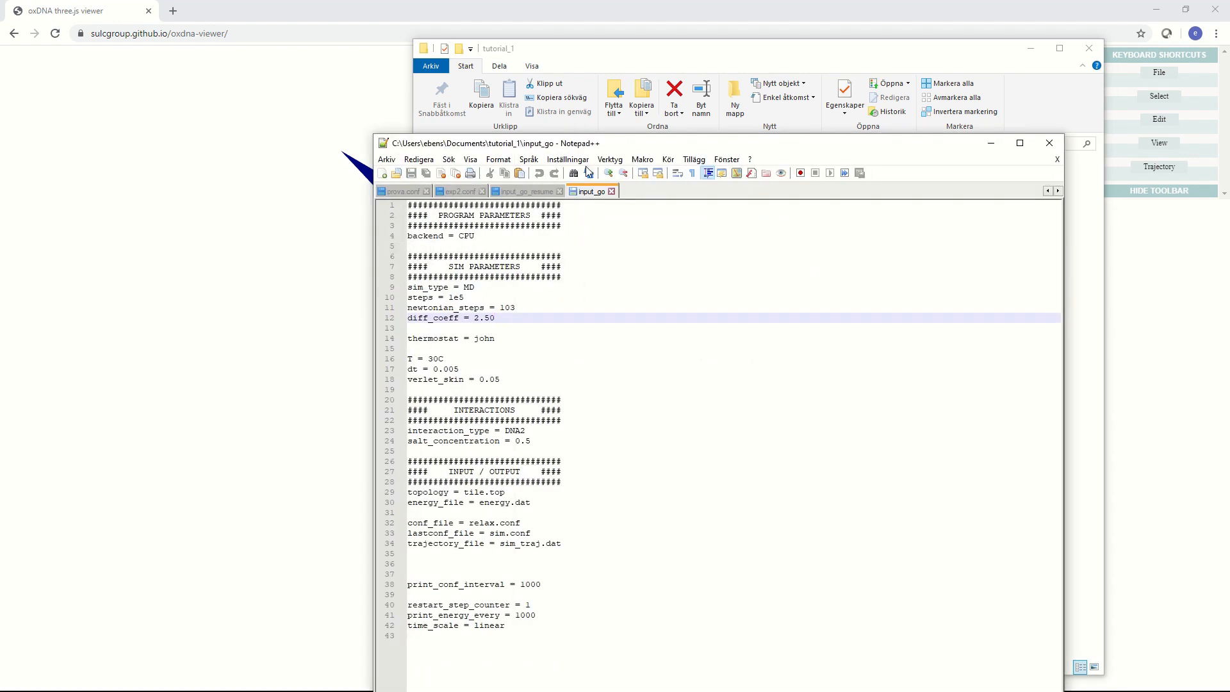
{"action": "left_click_drag", "start_coordinate": [599, 144], "coordinate": [559, 106]}
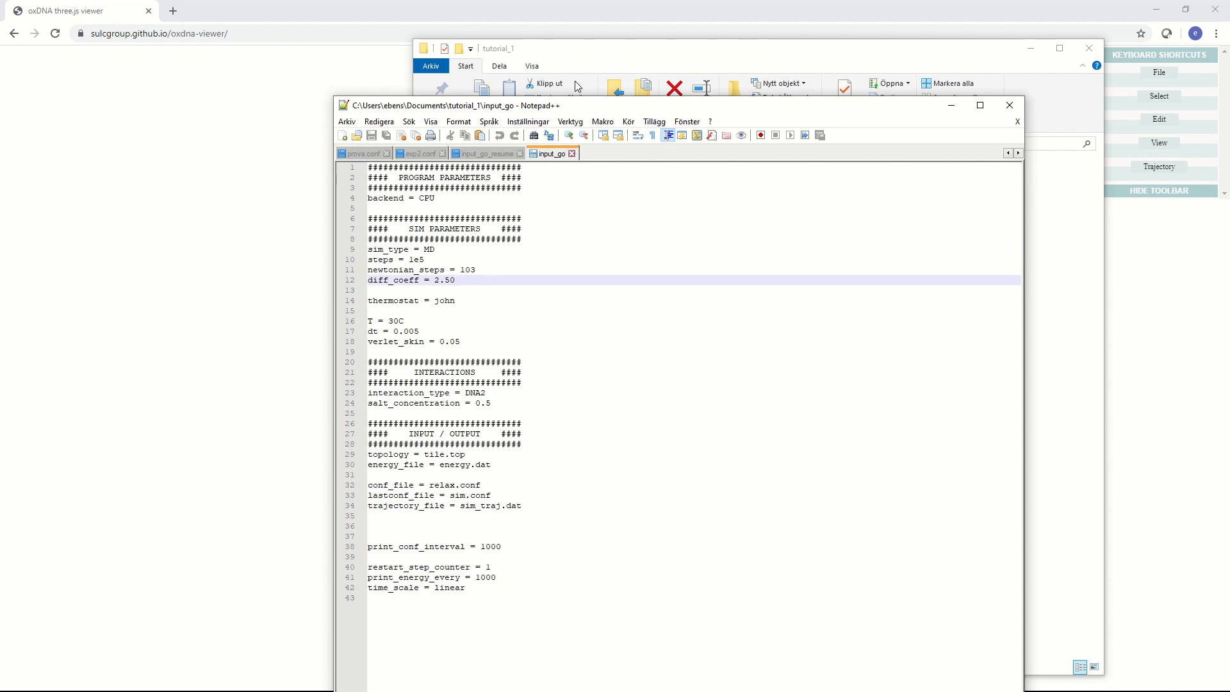
{"action": "left_click_drag", "start_coordinate": [575, 109], "coordinate": [538, 75]}
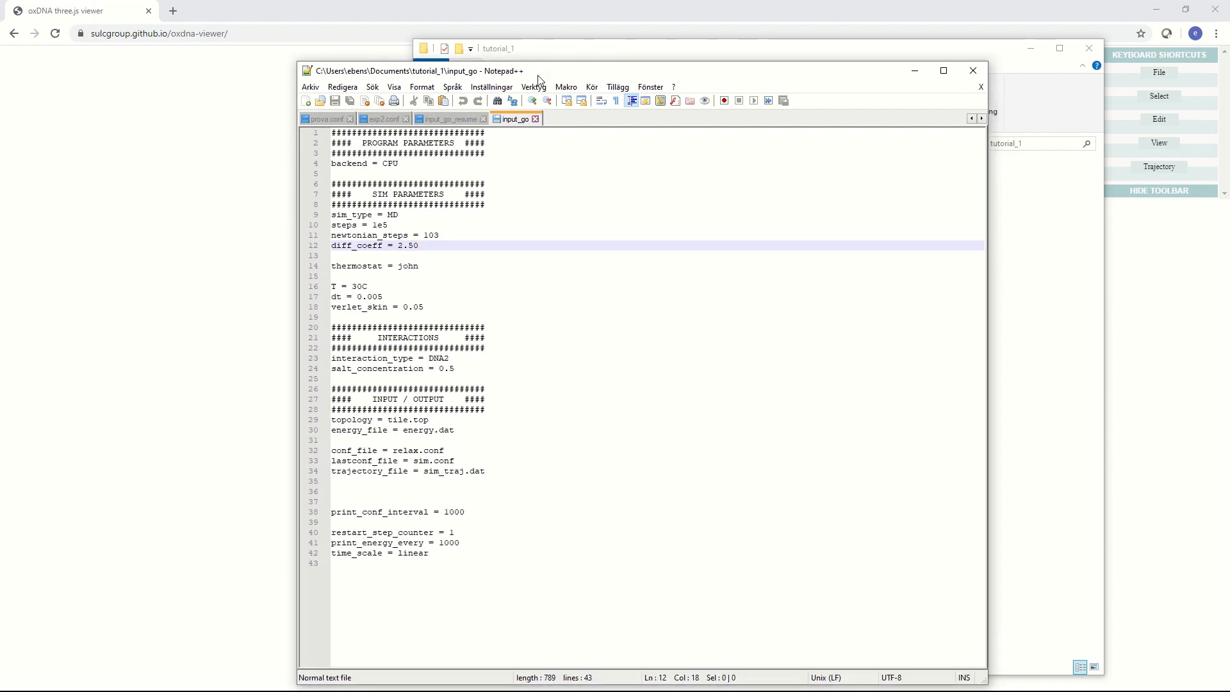
{"action": "left_click", "coordinate": [536, 119]}
{"action": "left_click", "coordinate": [1040, 379]}
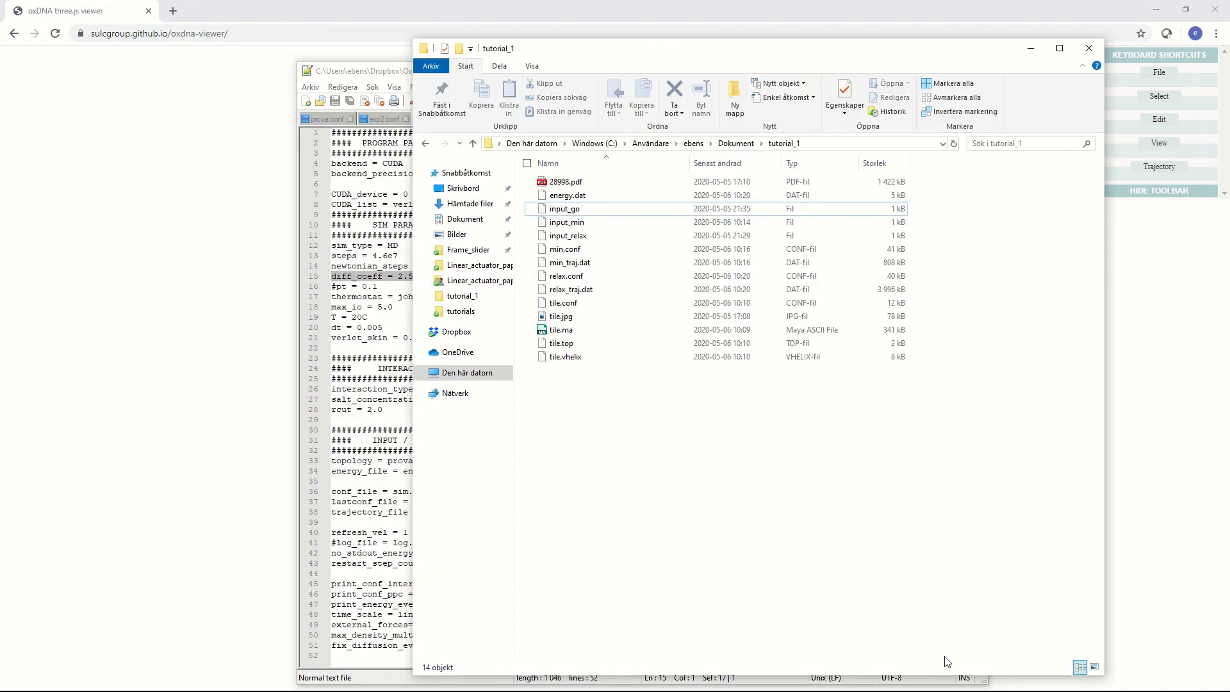
Switch to the Ubuntu terminal and run the oxDNA simulation in the tutorial_1 folder with input_go as the input file.
{"action": "key", "text": "alt+Tab"}
{"action": "key", "text": "Tab"}
{"action": "key", "text": "Tab"}
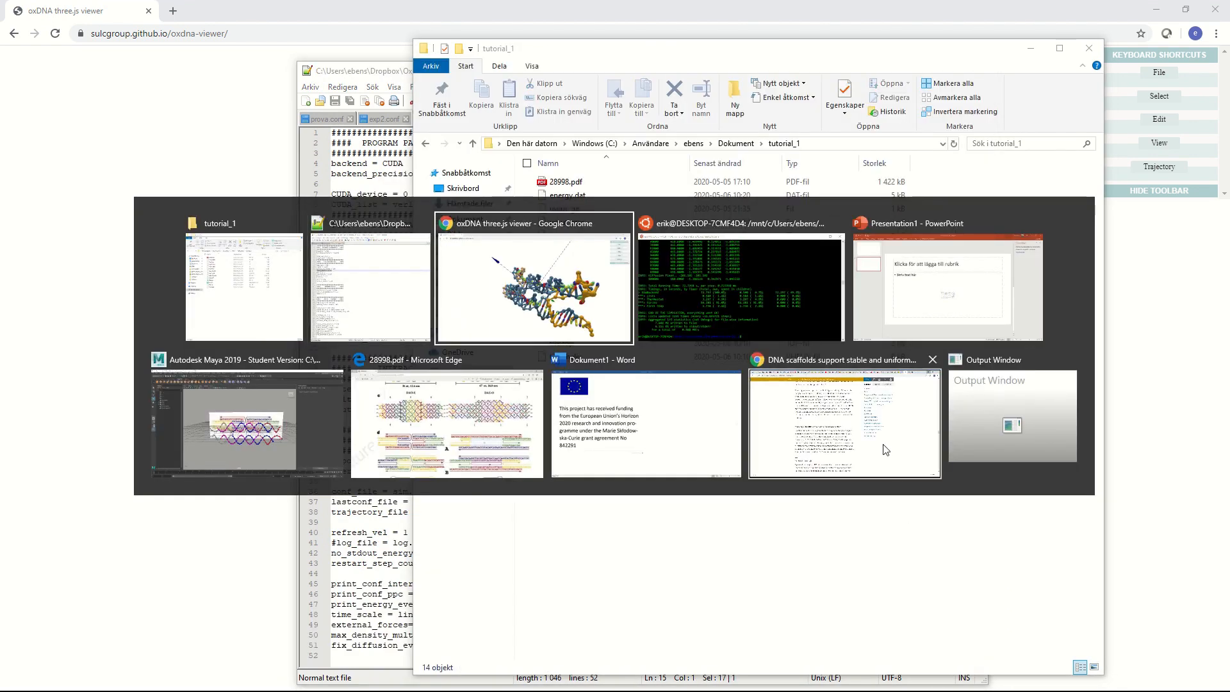
{"action": "key", "text": "Up"}
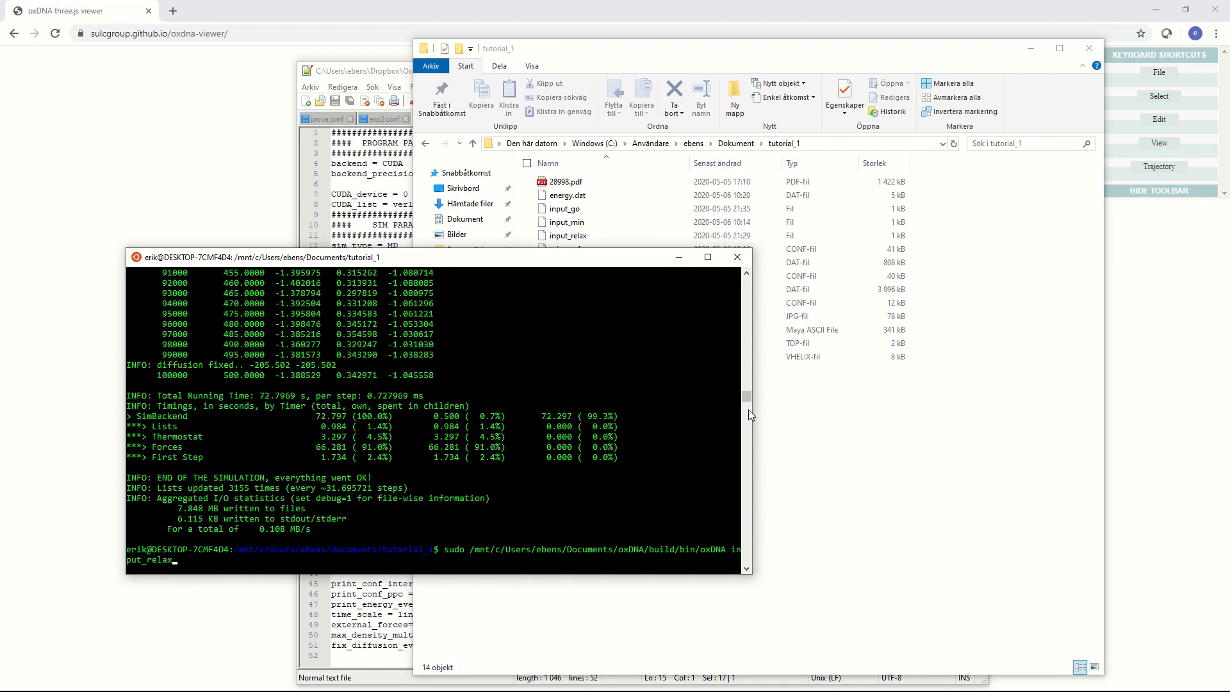
{"action": "key", "text": "BackSpace"}
{"action": "key", "text": "BackSpace"}
{"action": "key", "text": "BackSpace"}
{"action": "key", "text": "BackSpace"}
{"action": "key", "text": "BackSpace"}
{"action": "type", "text": "go"}
{"action": "key", "text": "Return"}
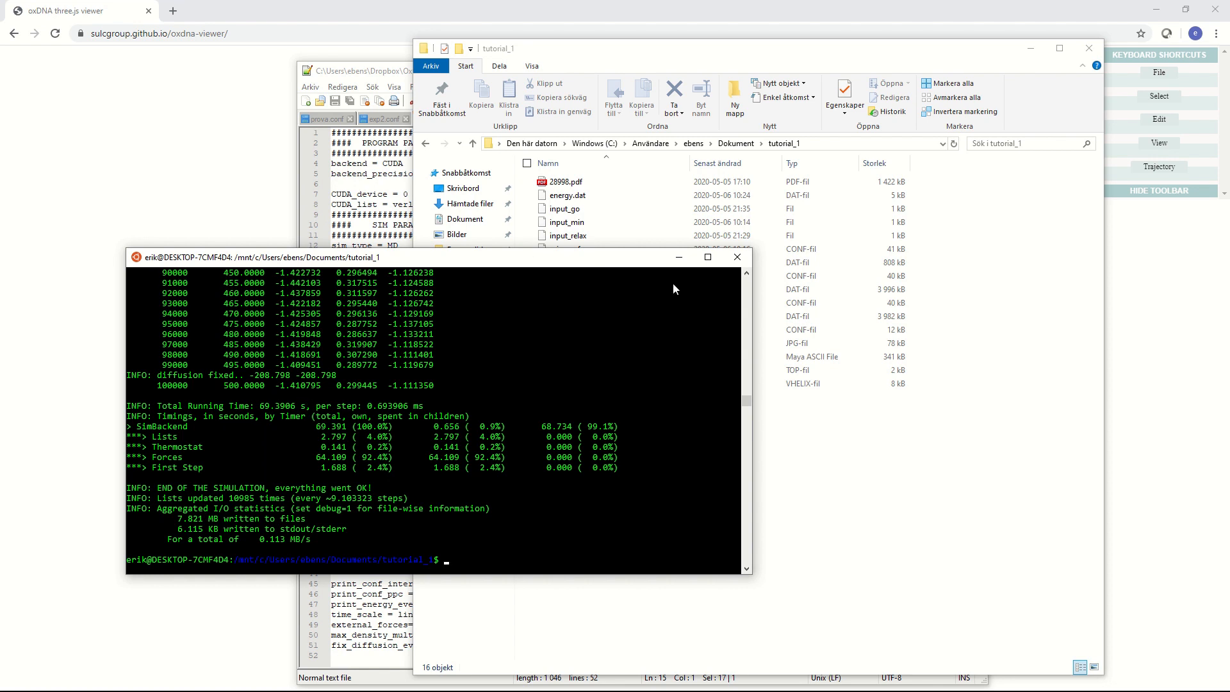
Reload the oxDNA viewer and load sim_traj.dat together with tile.top from the tutorial_1 folder.
{"action": "left_click", "coordinate": [870, 542]}
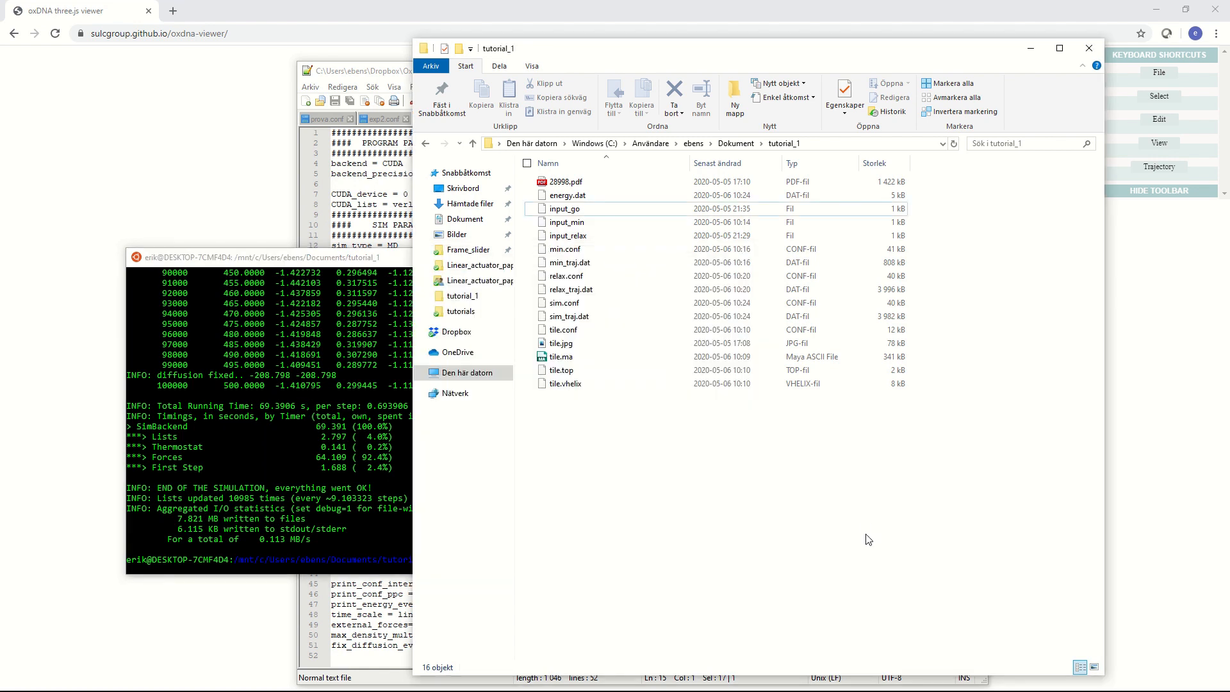
{"action": "left_click", "coordinate": [161, 191]}
{"action": "left_click_drag", "start_coordinate": [299, 301], "coordinate": [550, 390]}
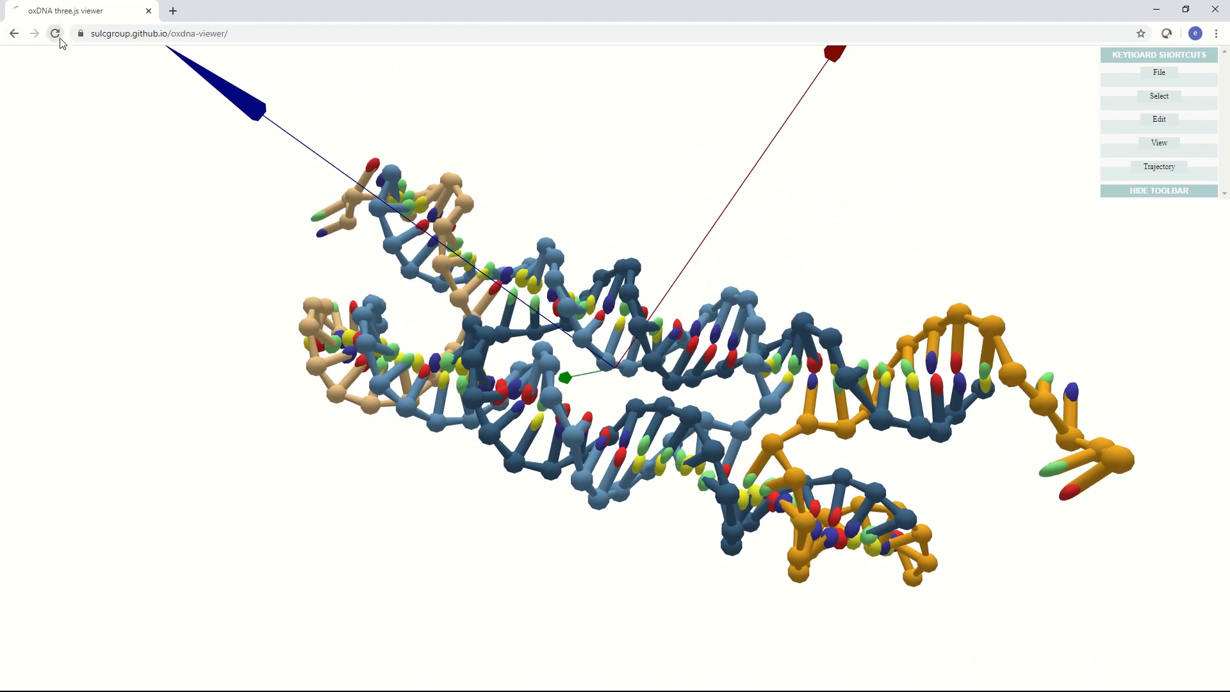
{"action": "key", "text": "alt+Tab"}
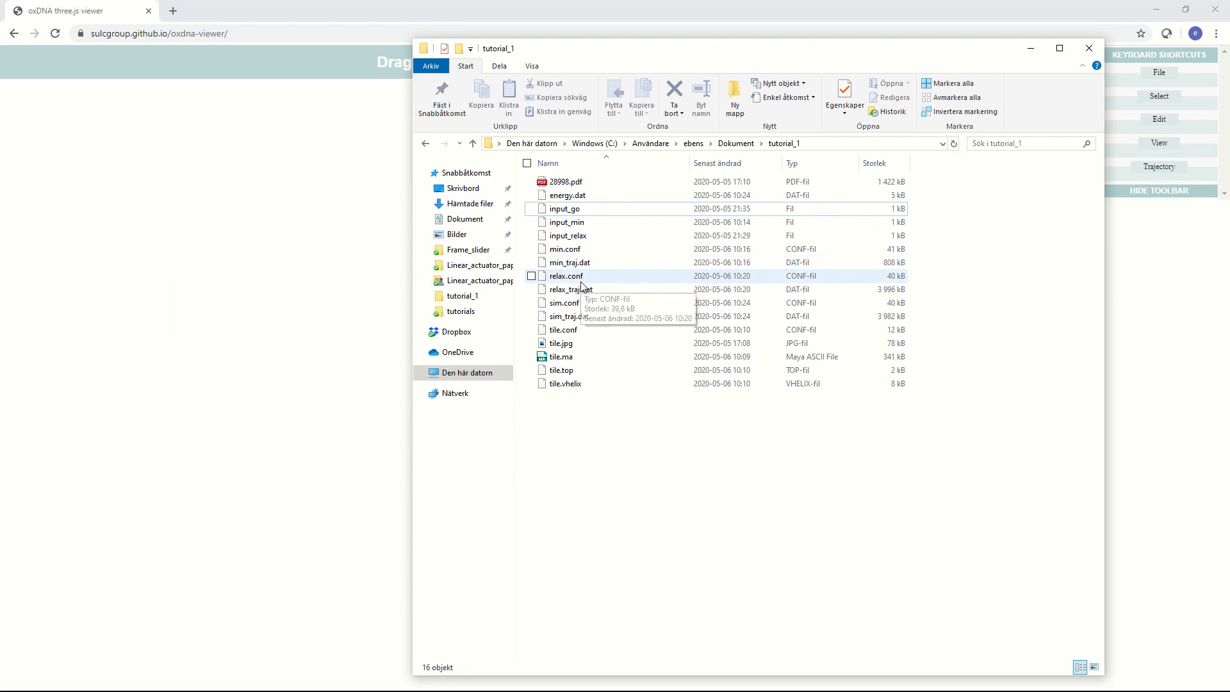
{"action": "left_click", "coordinate": [572, 320]}
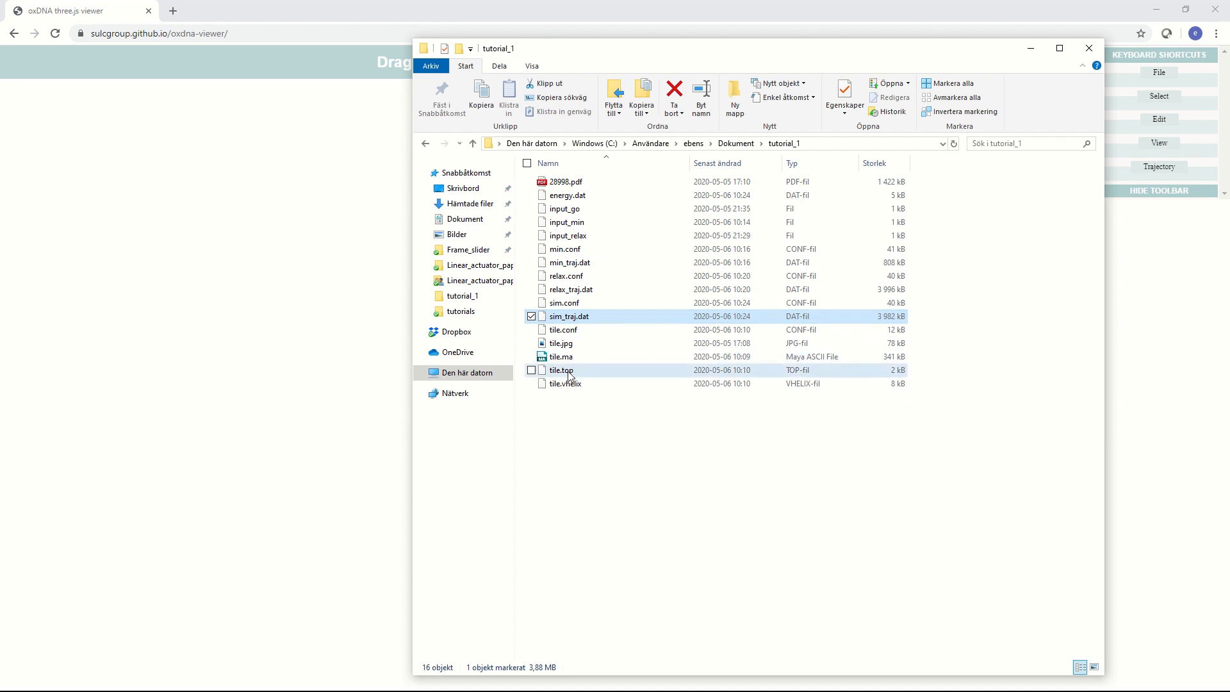
{"action": "left_click_drag", "start_coordinate": [570, 373], "coordinate": [308, 346]}
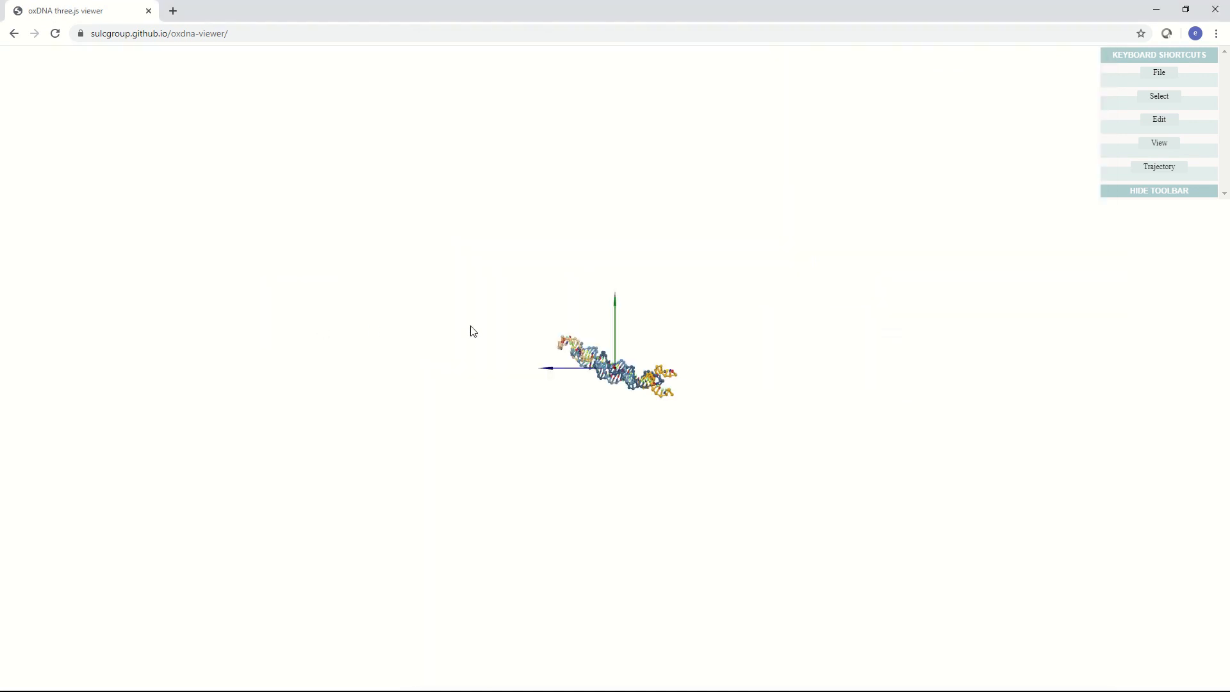
Examine the simulated tile's structure up close and from several angles while moving through its trajectory.
{"action": "scroll", "coordinate": [497, 438], "scroll_direction": "up", "scroll_amount": 4}
{"action": "left_click_drag", "start_coordinate": [498, 438], "coordinate": [532, 237]}
{"action": "scroll", "coordinate": [522, 340], "scroll_direction": "up", "scroll_amount": 5}
{"action": "scroll", "coordinate": [532, 237], "scroll_direction": "down", "scroll_amount": 3}
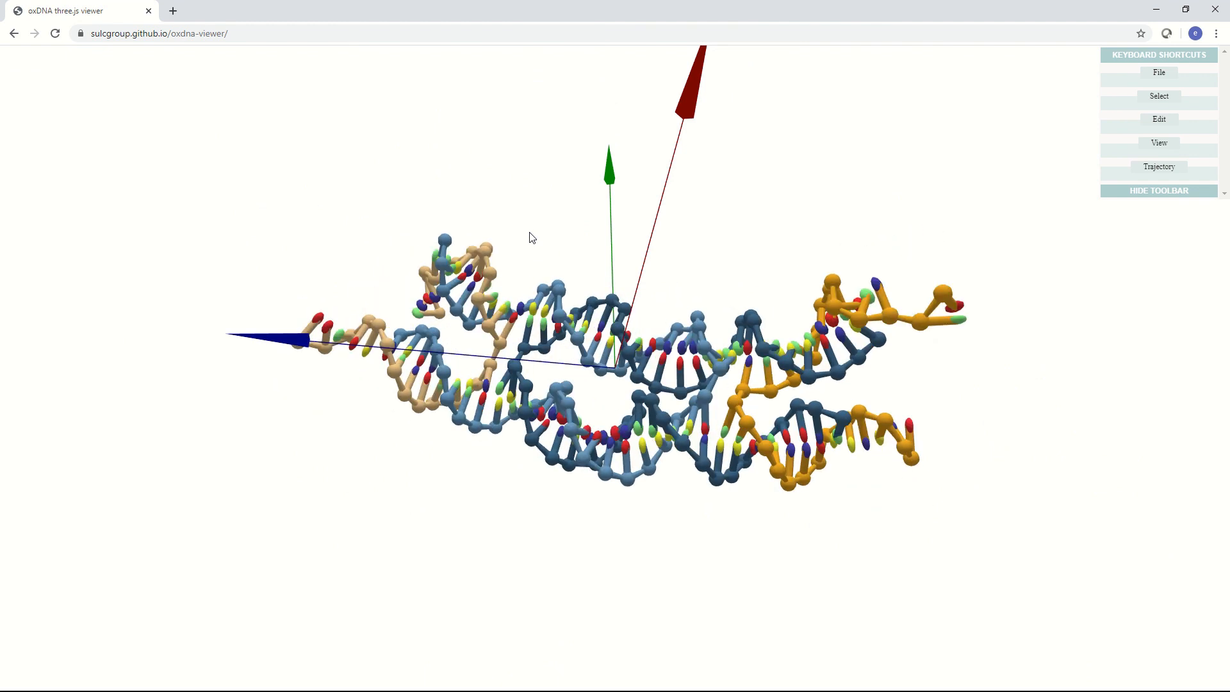
{"action": "left_click_drag", "start_coordinate": [480, 249], "coordinate": [655, 495]}
{"action": "scroll", "coordinate": [600, 423], "scroll_direction": "up", "scroll_amount": 4}
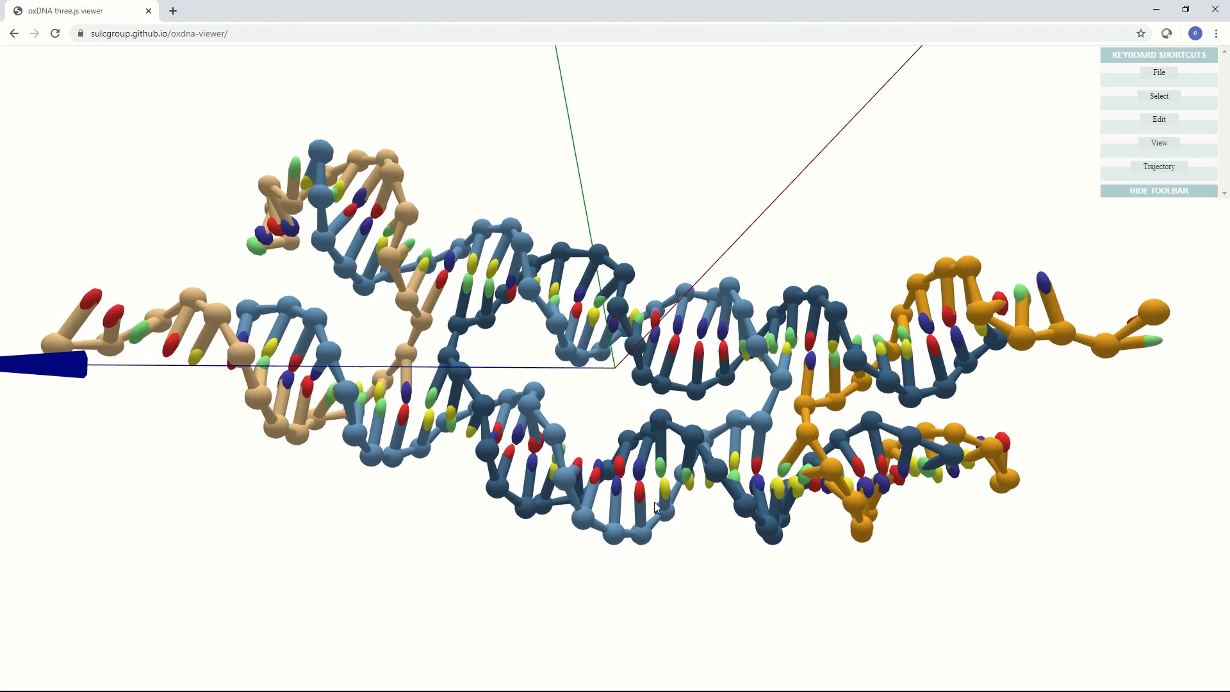
{"action": "scroll", "coordinate": [656, 495], "scroll_direction": "down", "scroll_amount": 1}
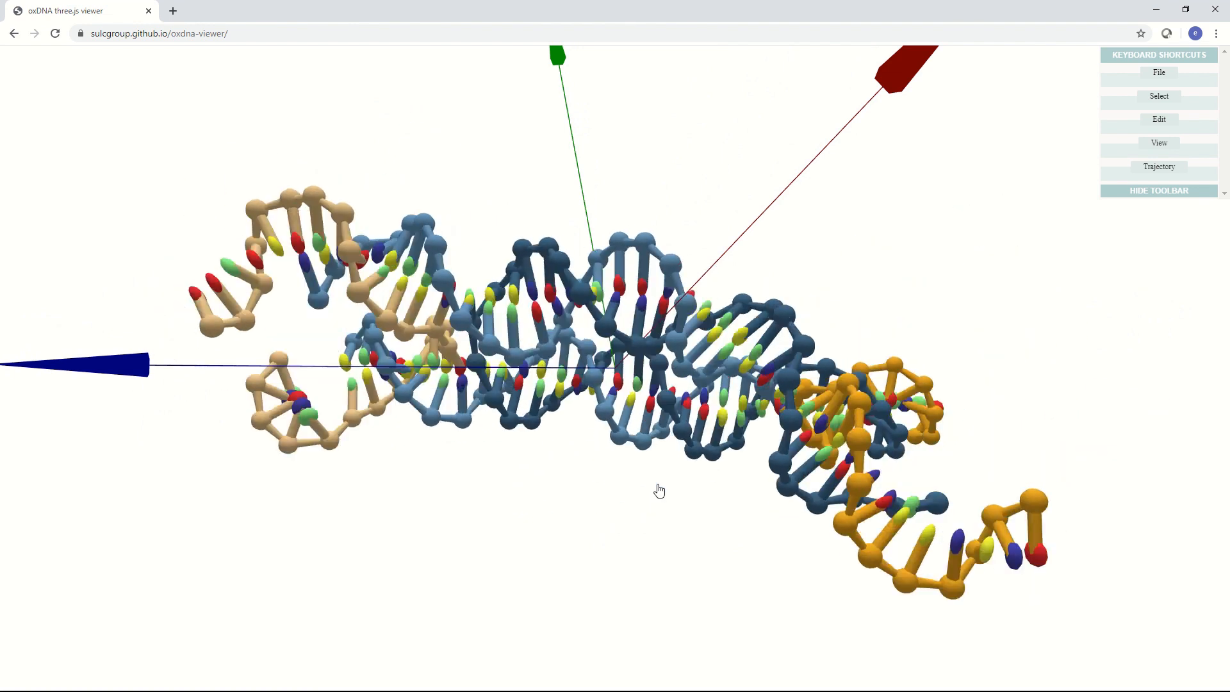
{"action": "left_click_drag", "start_coordinate": [659, 490], "coordinate": [658, 402]}
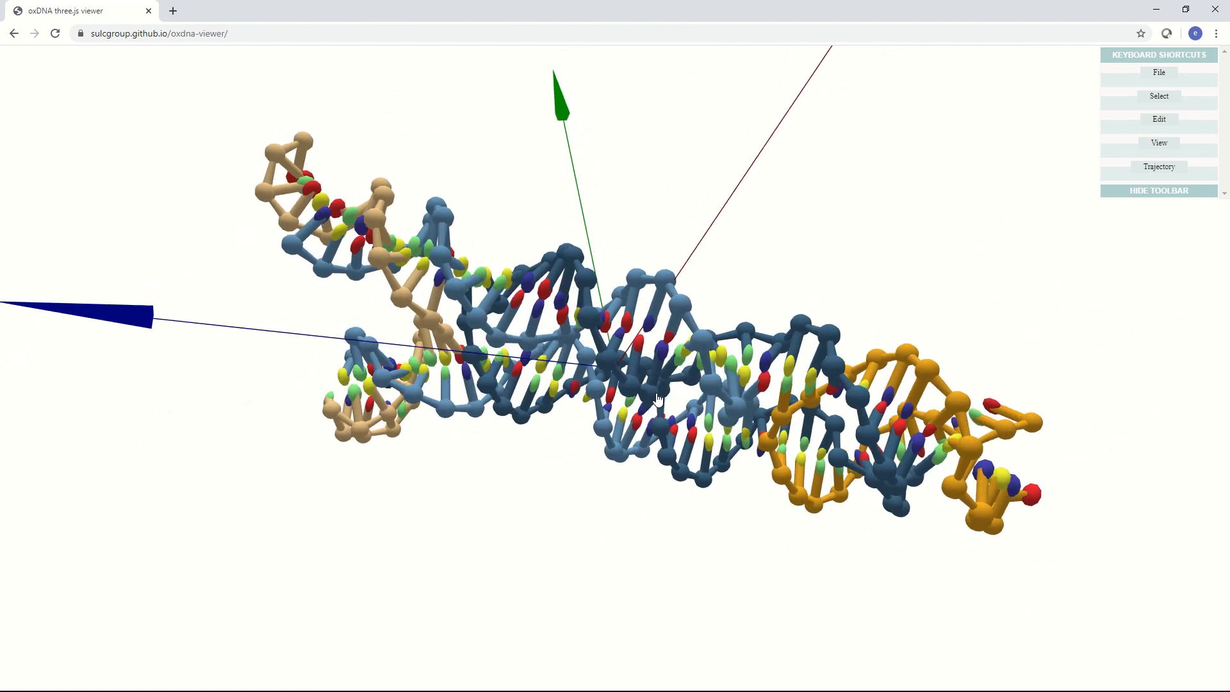